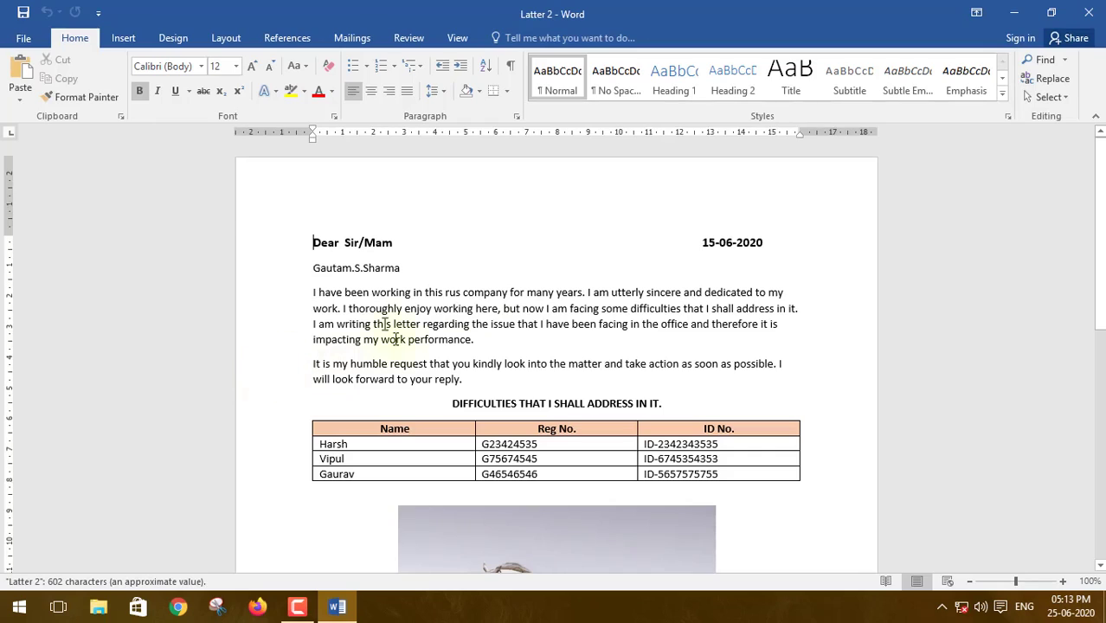
# Leave the open letter for the desktop, place the Resume file beneath my second document, and open it in Word.
pyautogui.scroll(-10, 520, 290)
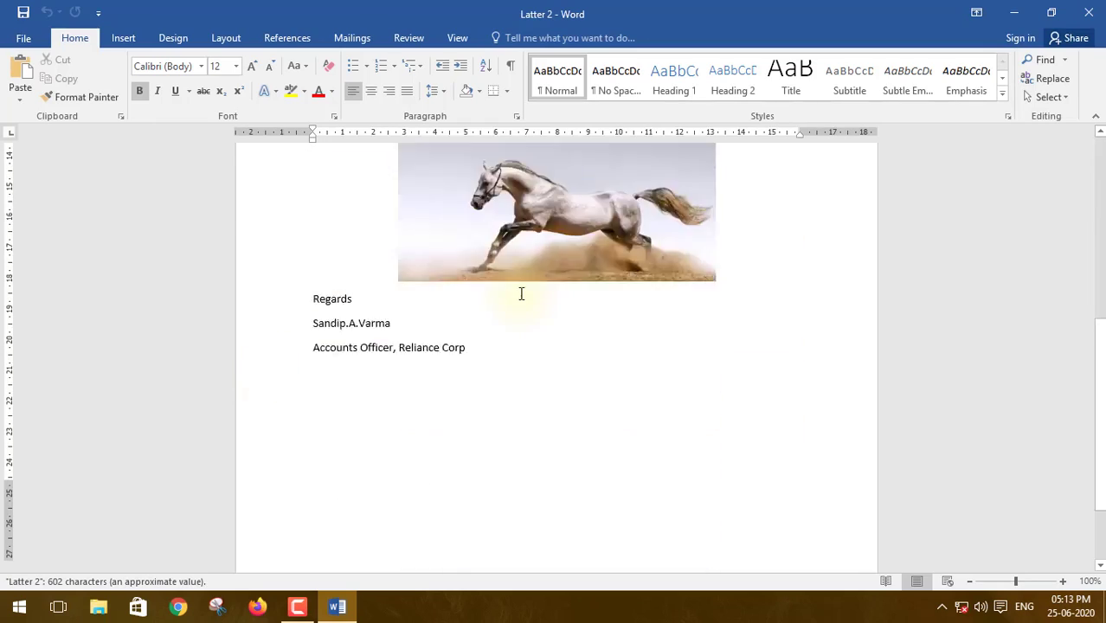
pyautogui.click(1103, 606)
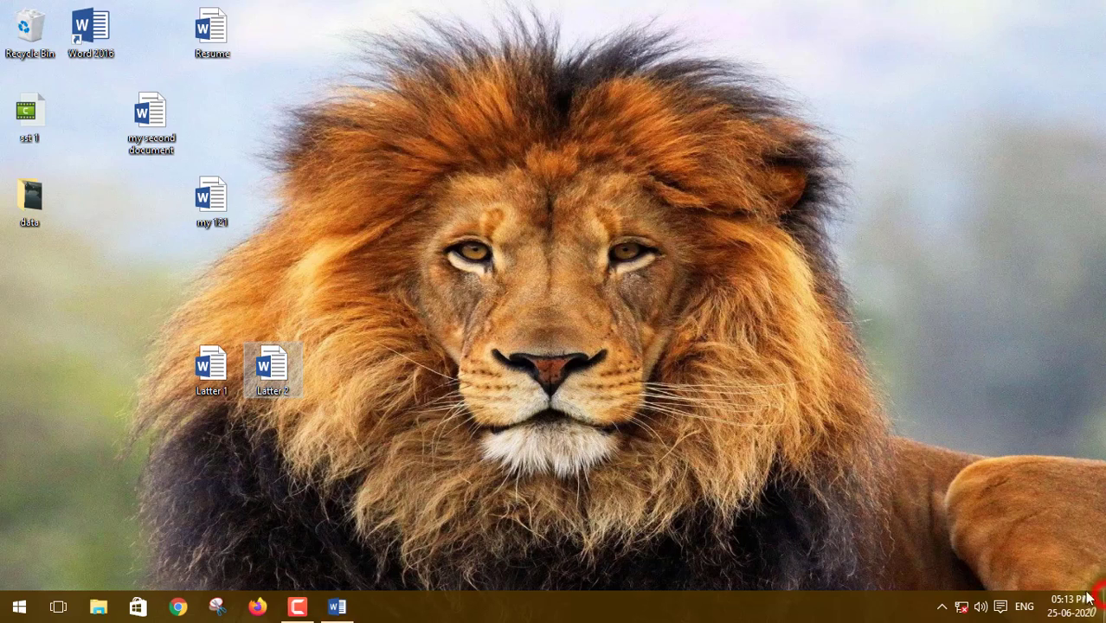
pyautogui.click(160, 116)
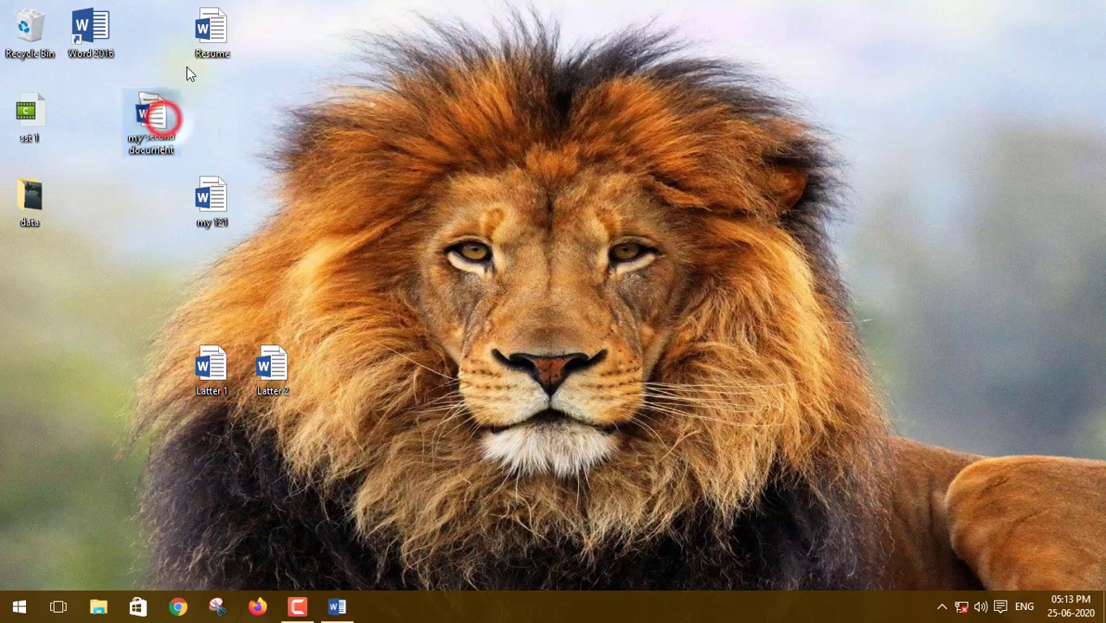
pyautogui.moveTo(216, 37); pyautogui.dragTo(138, 301)
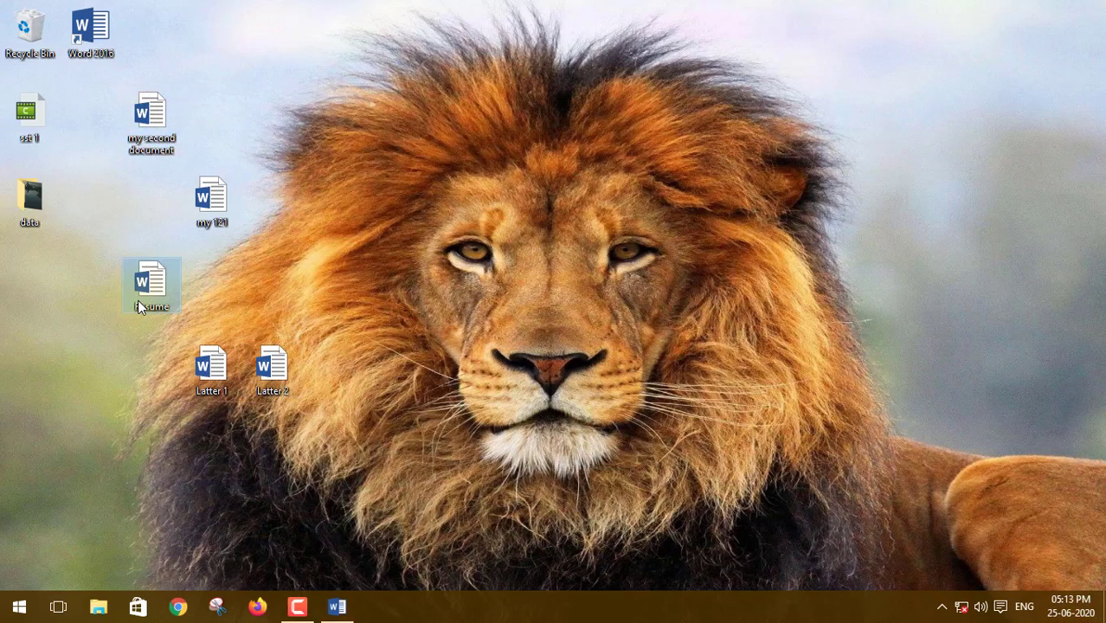
pyautogui.doubleClick(138, 300)
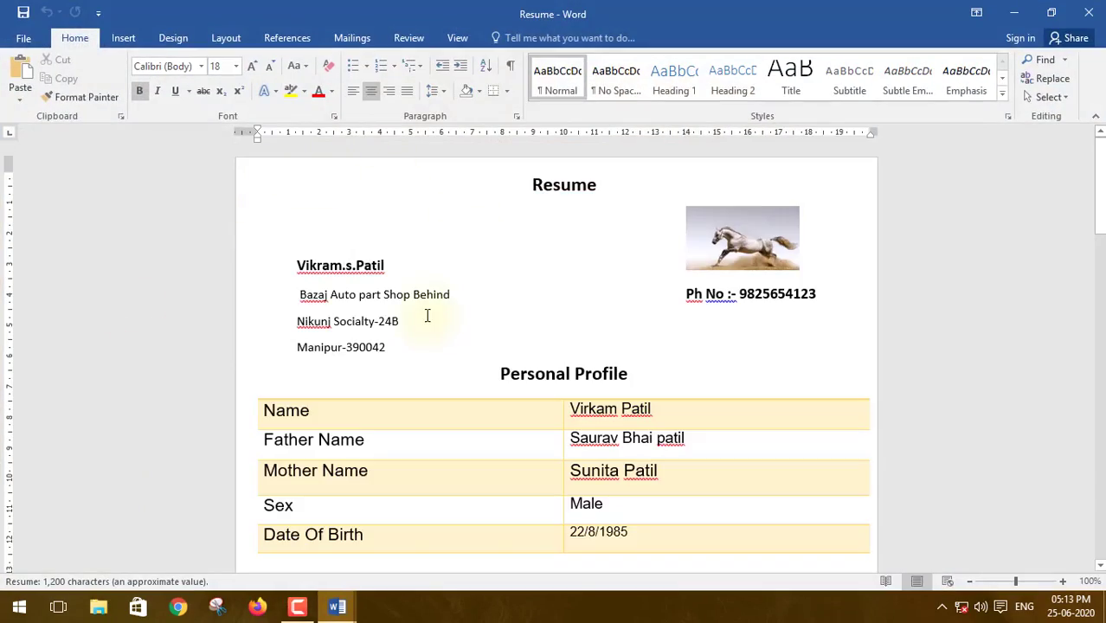
# Examine the Resume document's pages, from the personal profile table to the declaration and team experience sections.
pyautogui.scroll(-20, 418, 314)
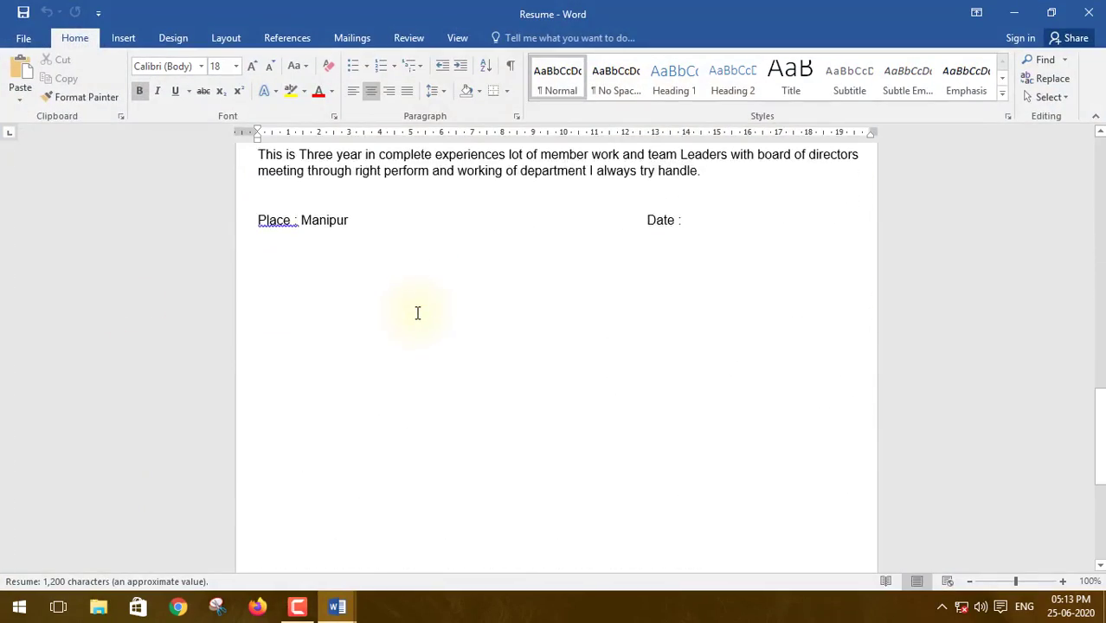
pyautogui.scroll(20, 417, 313)
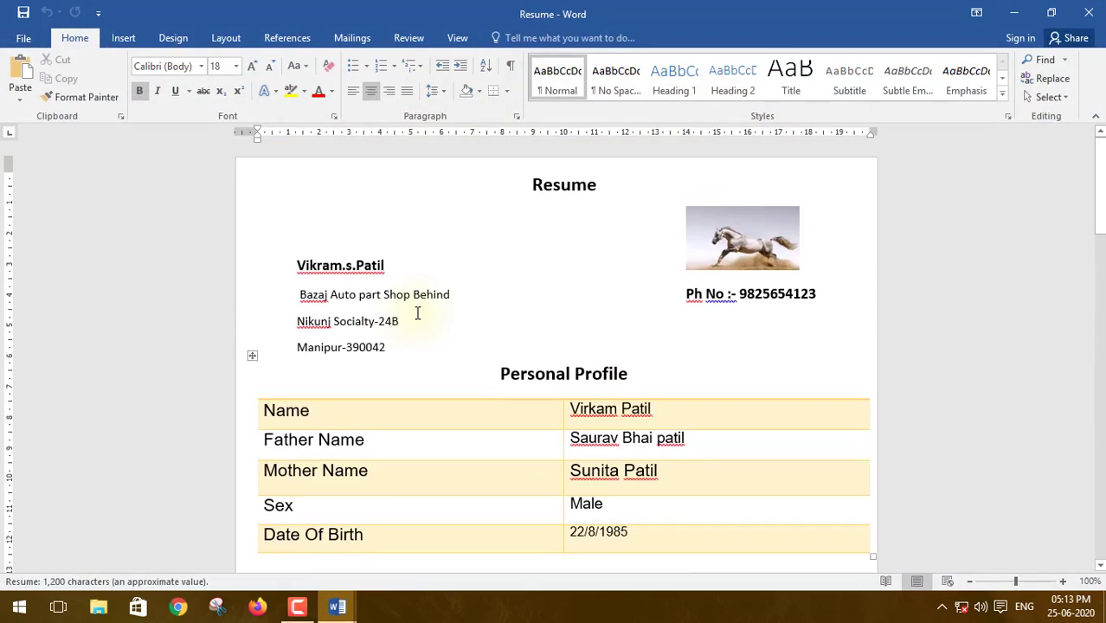
pyautogui.scroll(-12, 550, 256)
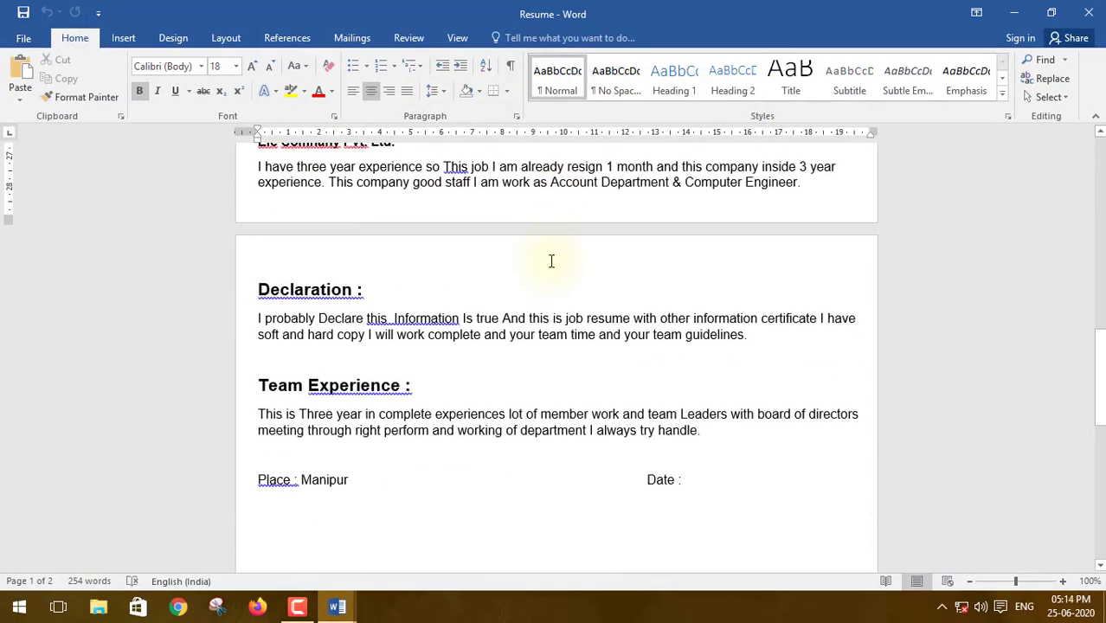
pyautogui.scroll(4, 550, 261)
pyautogui.scroll(8, 550, 261)
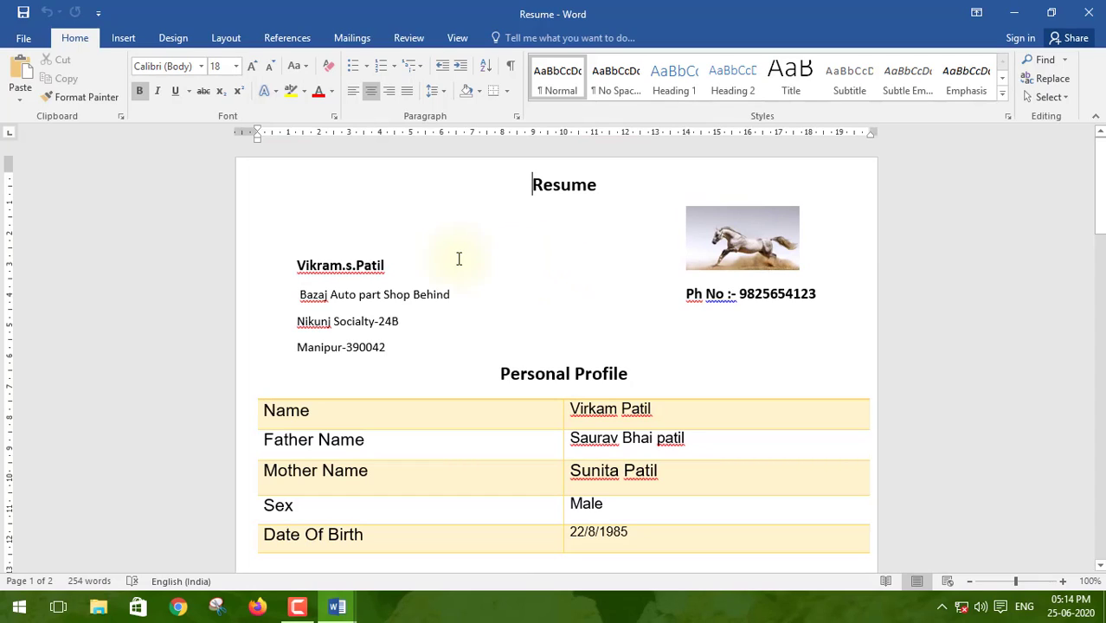
pyautogui.doubleClick(602, 184)
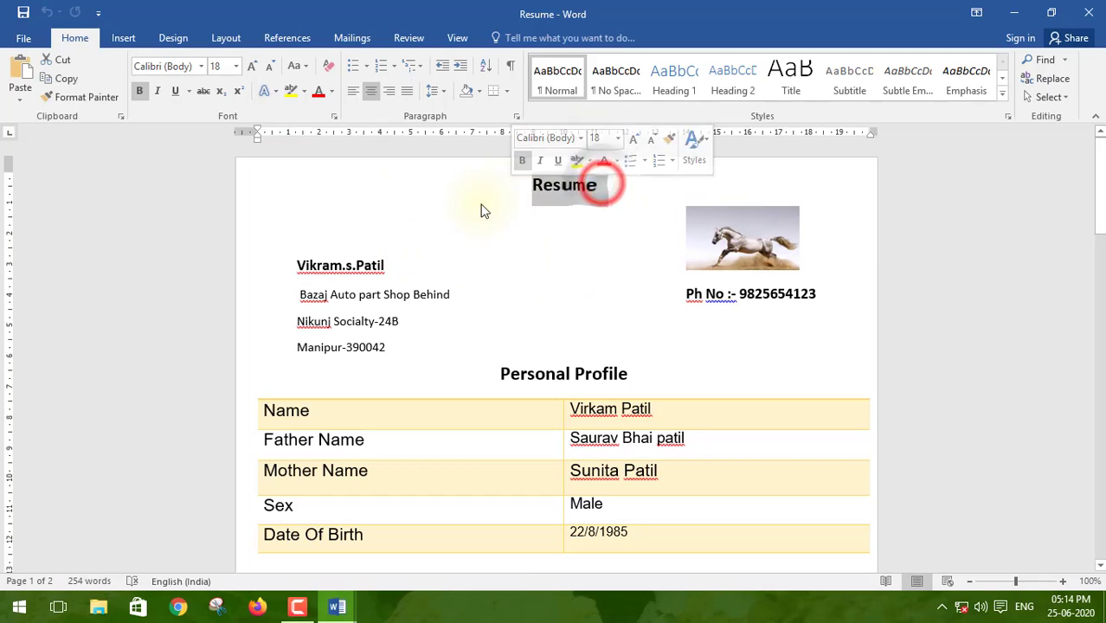
pyautogui.click(481, 203)
pyautogui.click(125, 37)
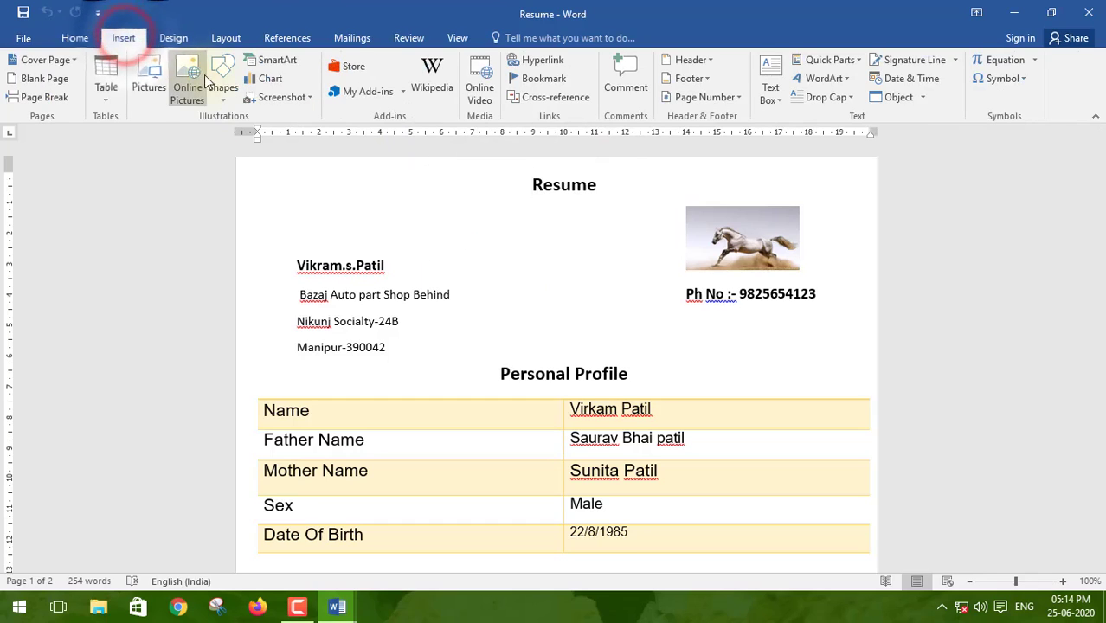
pyautogui.click(264, 82)
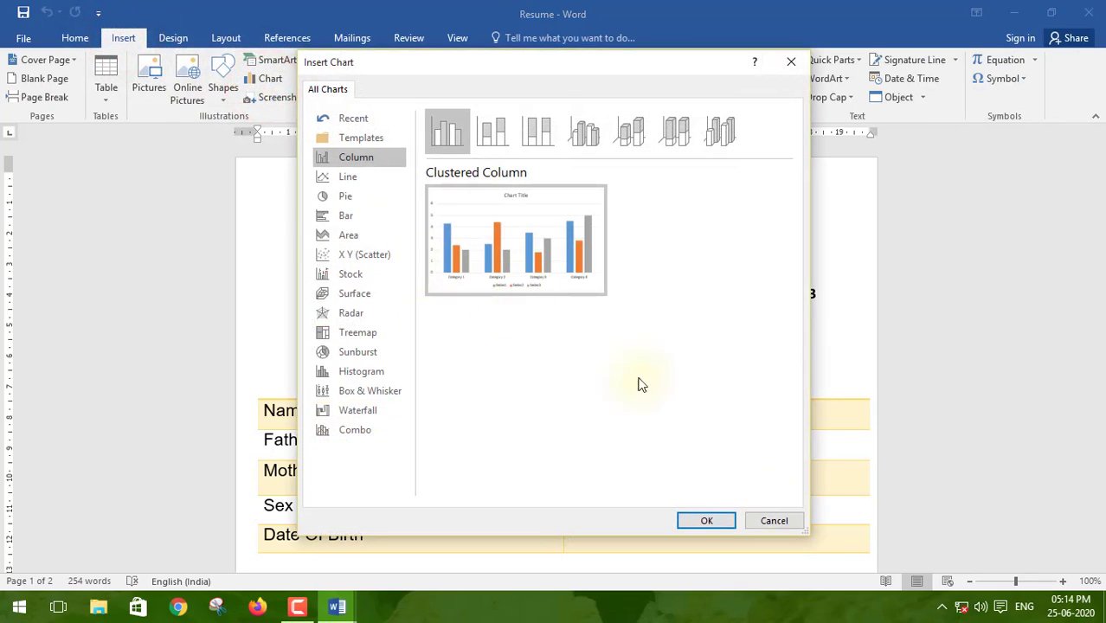
pyautogui.click(777, 522)
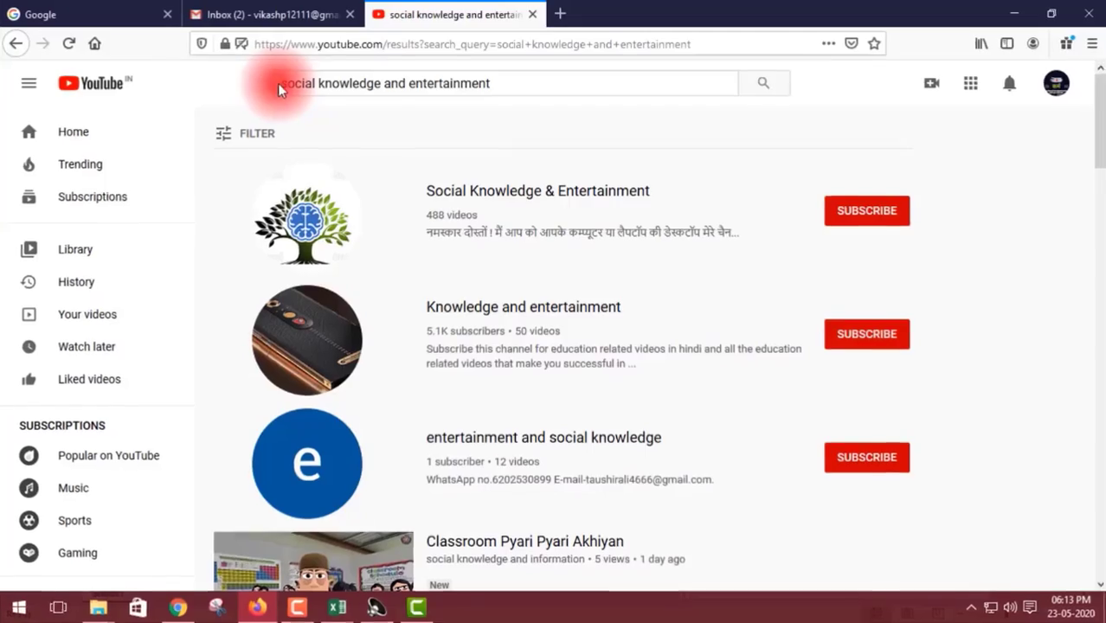
# Open the Social Knowledge & Entertainment channel from the YouTube results for "social knowledge and entertainment".
pyautogui.moveTo(273, 86); pyautogui.dragTo(507, 87)
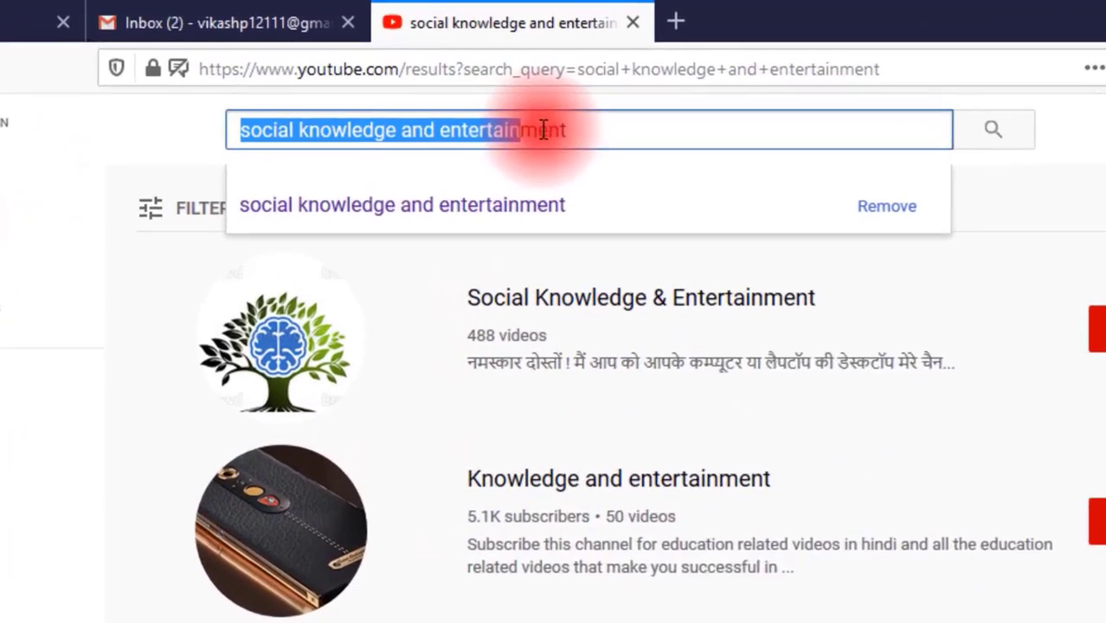
pyautogui.click(500, 86)
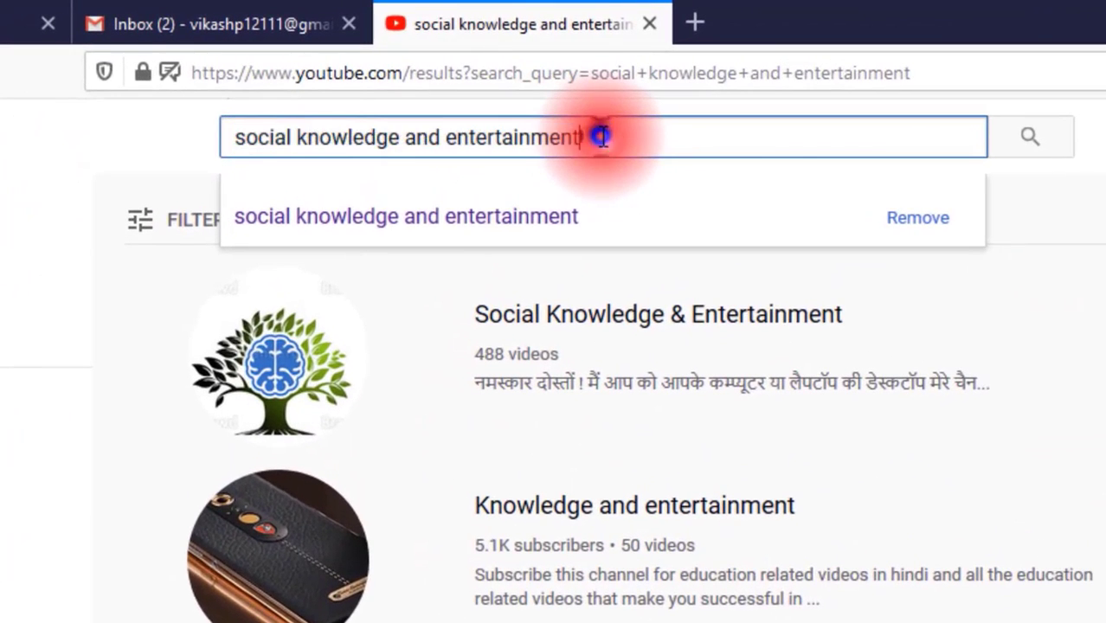
pyautogui.moveTo(603, 137); pyautogui.dragTo(223, 136)
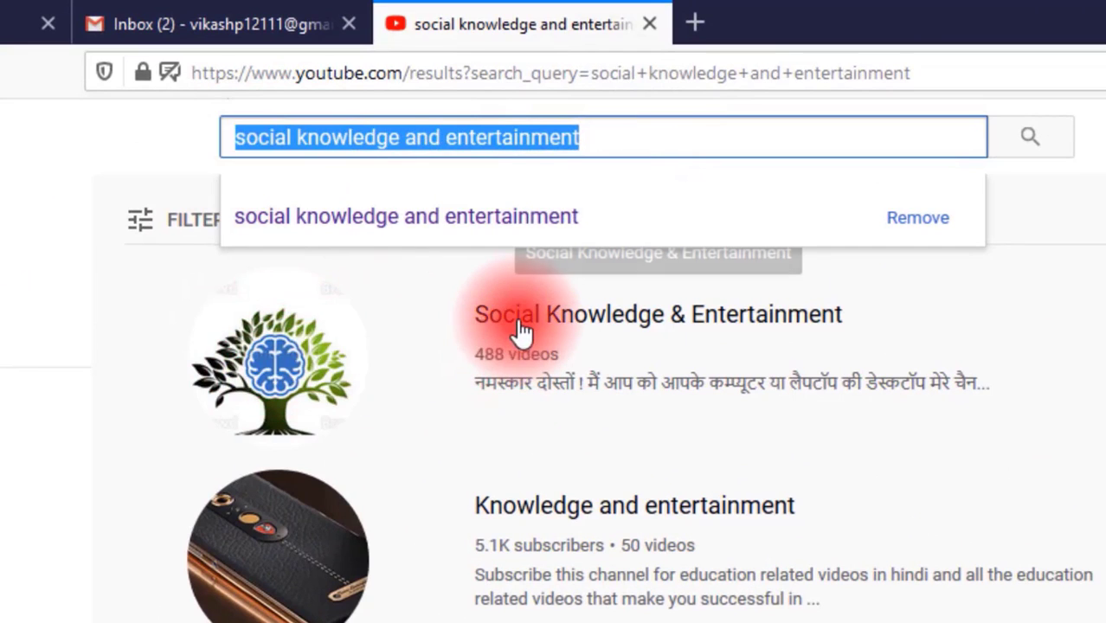
pyautogui.click(355, 325)
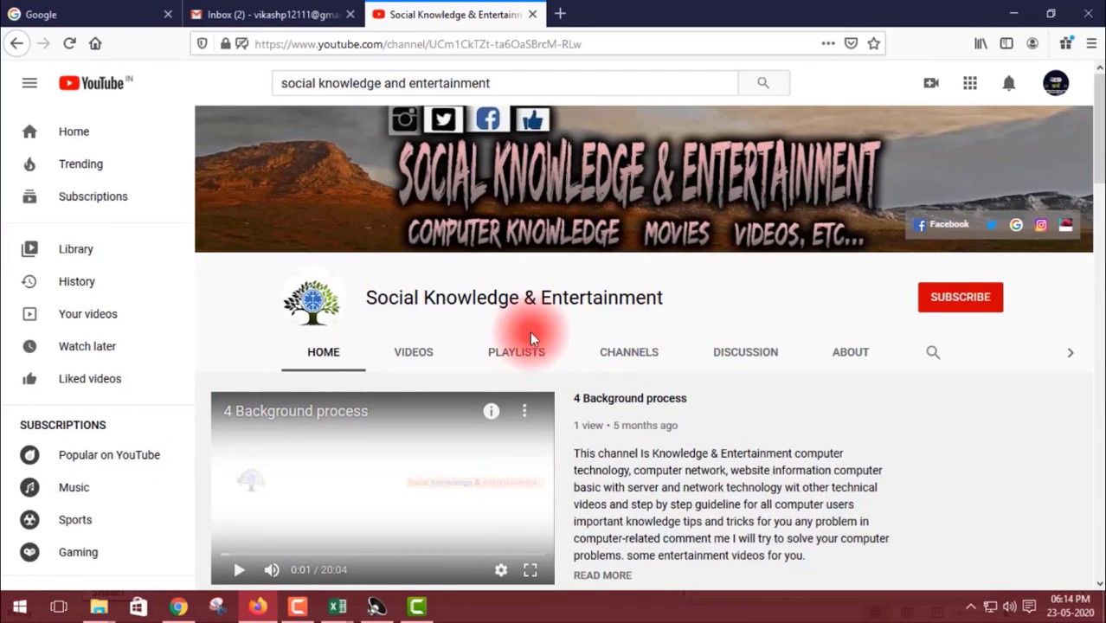
# Subscribe to the Social Knowledge & Entertainment channel and set its notifications to All.
pyautogui.scroll(-2, 458, 277)
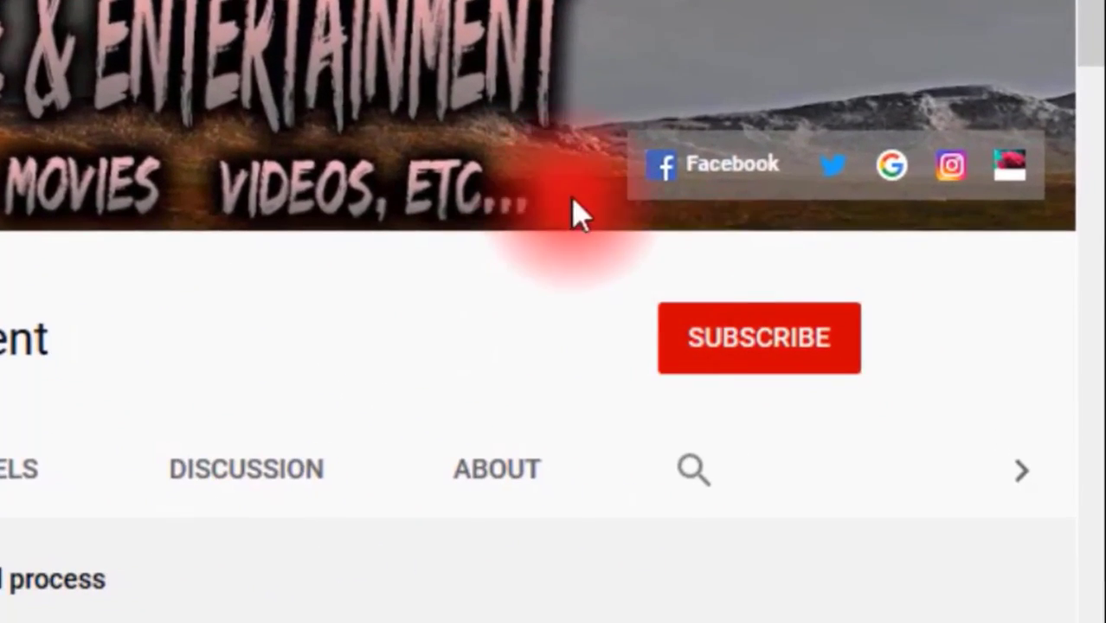
pyautogui.click(789, 353)
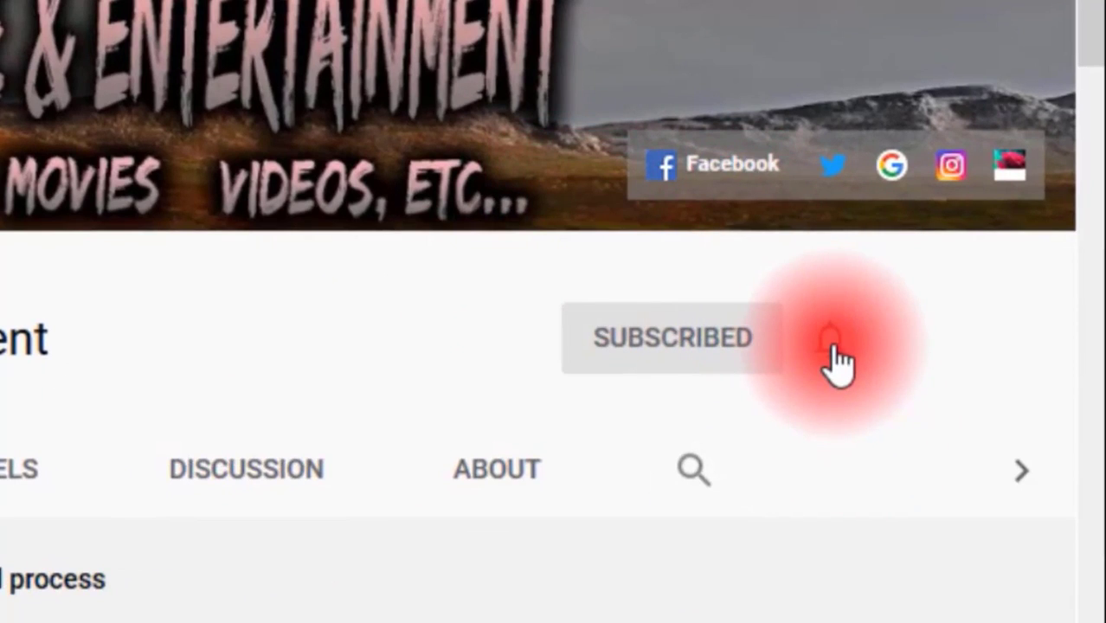
pyautogui.click(833, 357)
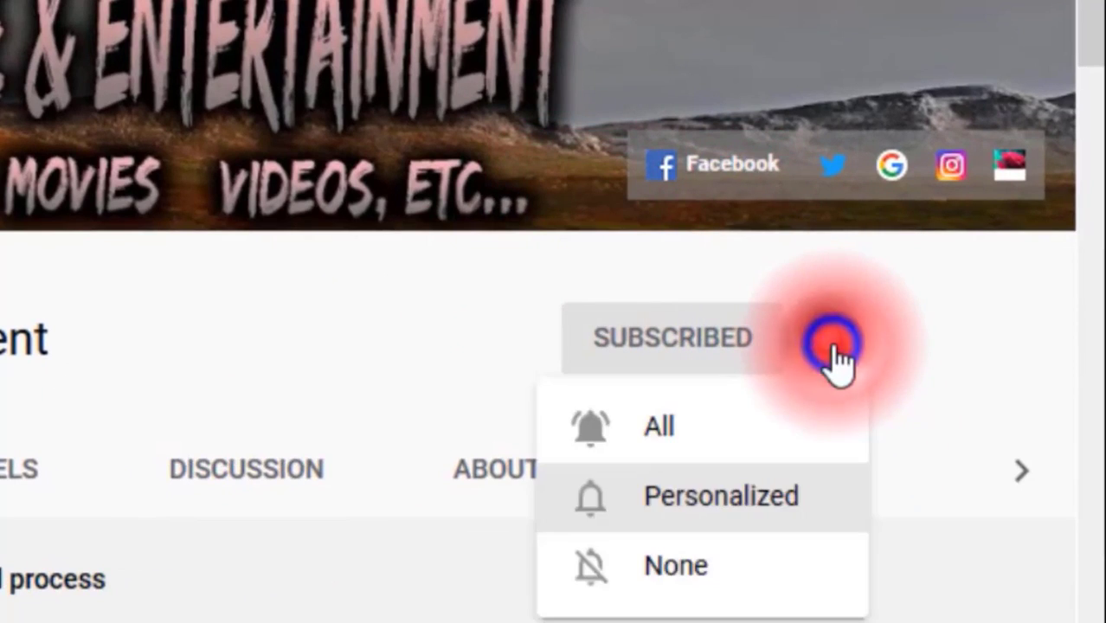
pyautogui.click(758, 438)
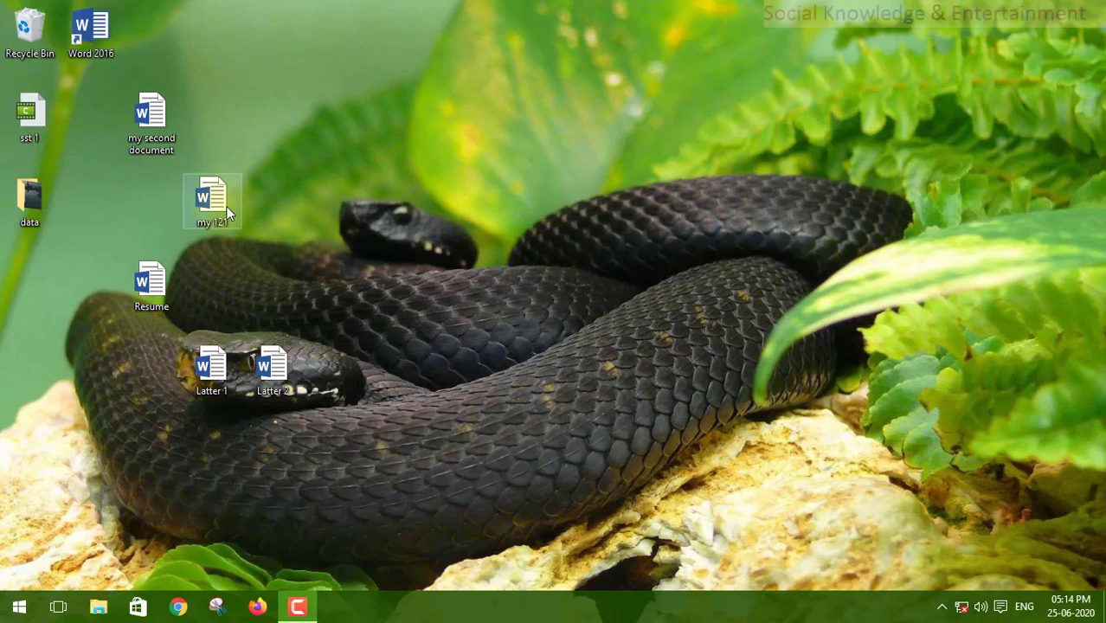
# Regroup the my 121, Latter 1, Latter 2 and Resume files around my second document on the desktop.
pyautogui.moveTo(227, 208); pyautogui.dragTo(275, 47)
pyautogui.moveTo(230, 388); pyautogui.dragTo(231, 134)
pyautogui.moveTo(262, 349); pyautogui.dragTo(267, 108)
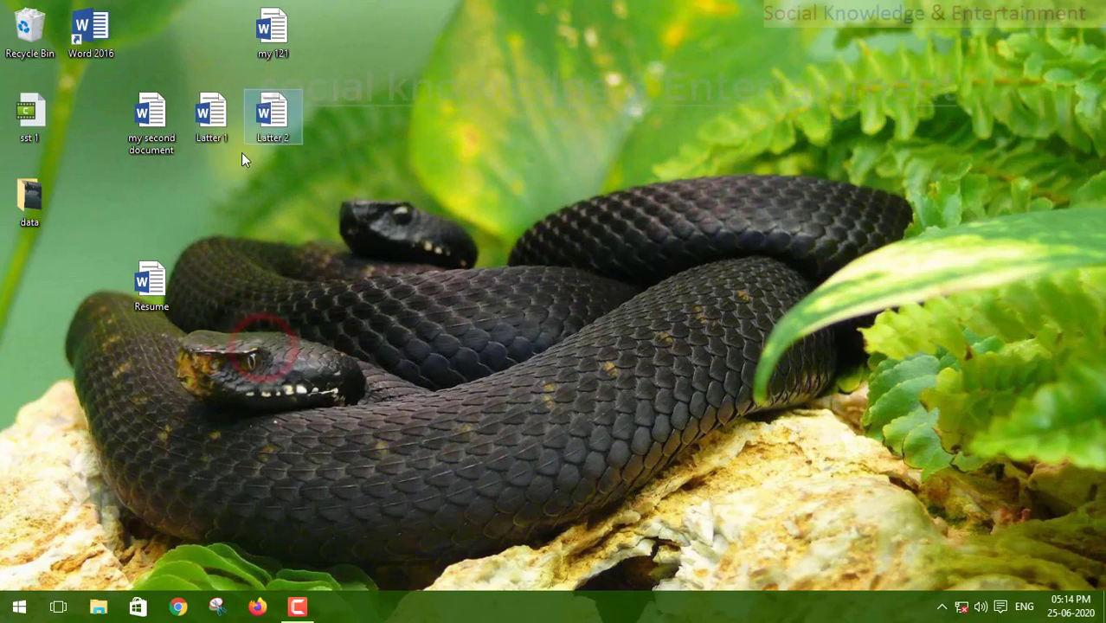
pyautogui.moveTo(156, 282); pyautogui.dragTo(152, 197)
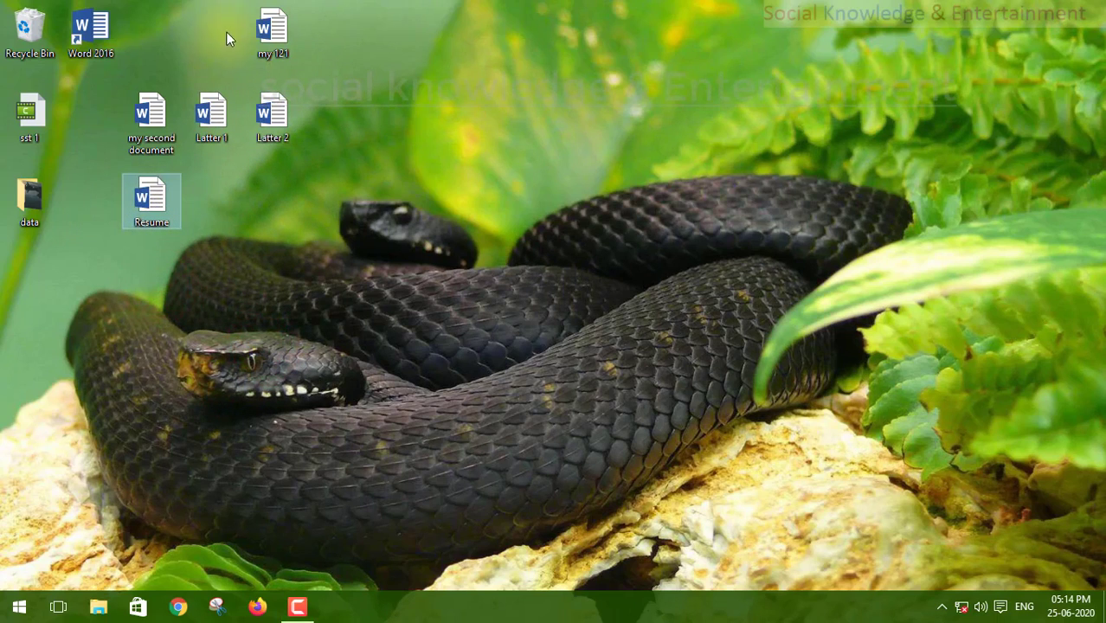
# Create a desktop folder named "my practice" and place it beside the my 121 file.
pyautogui.rightClick(382, 68)
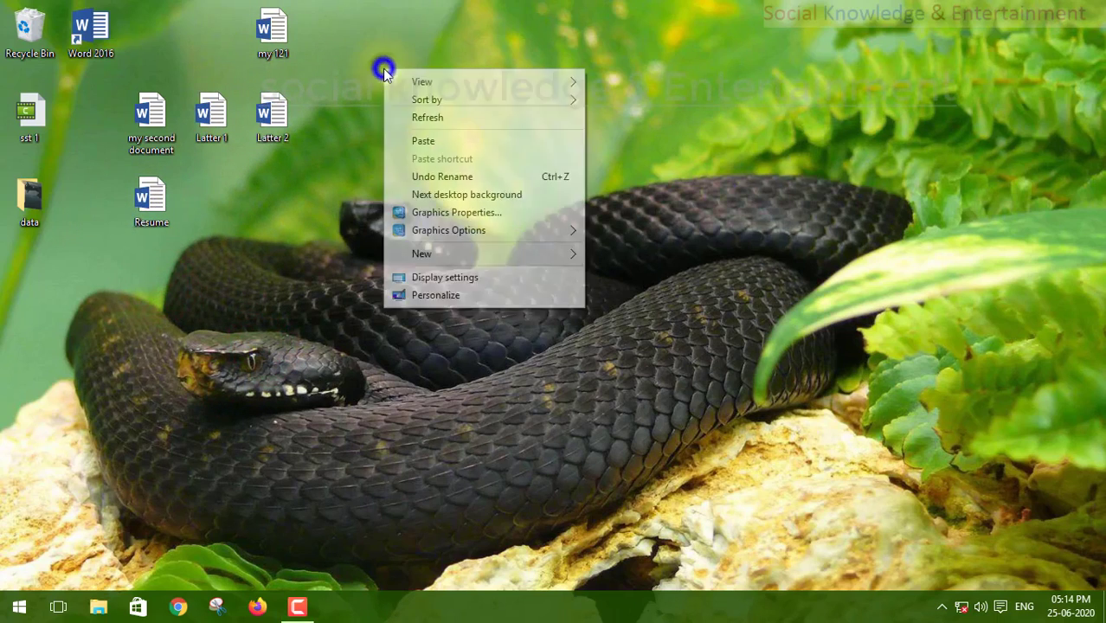
pyautogui.click(422, 254)
pyautogui.click(606, 251)
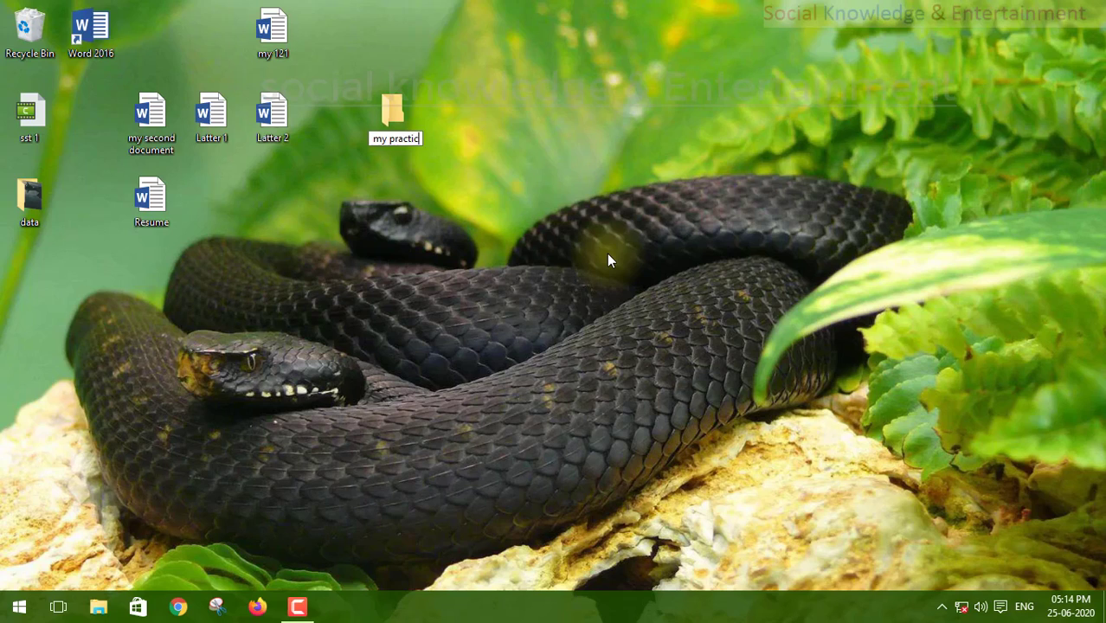
pyautogui.press('Return')
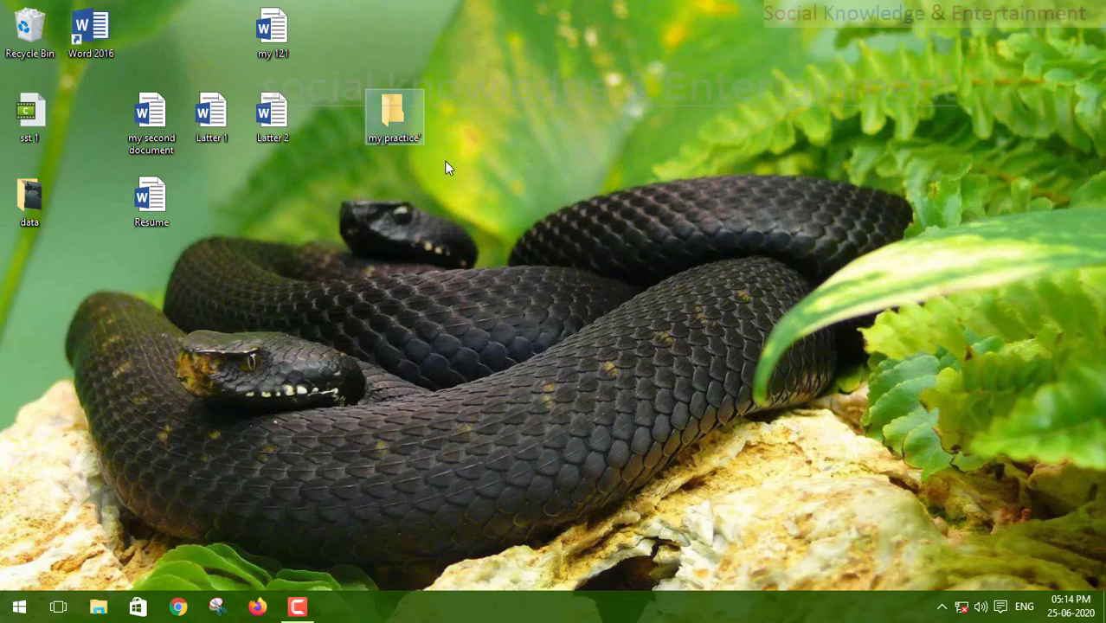
pyautogui.click(419, 121)
pyautogui.click(400, 134)
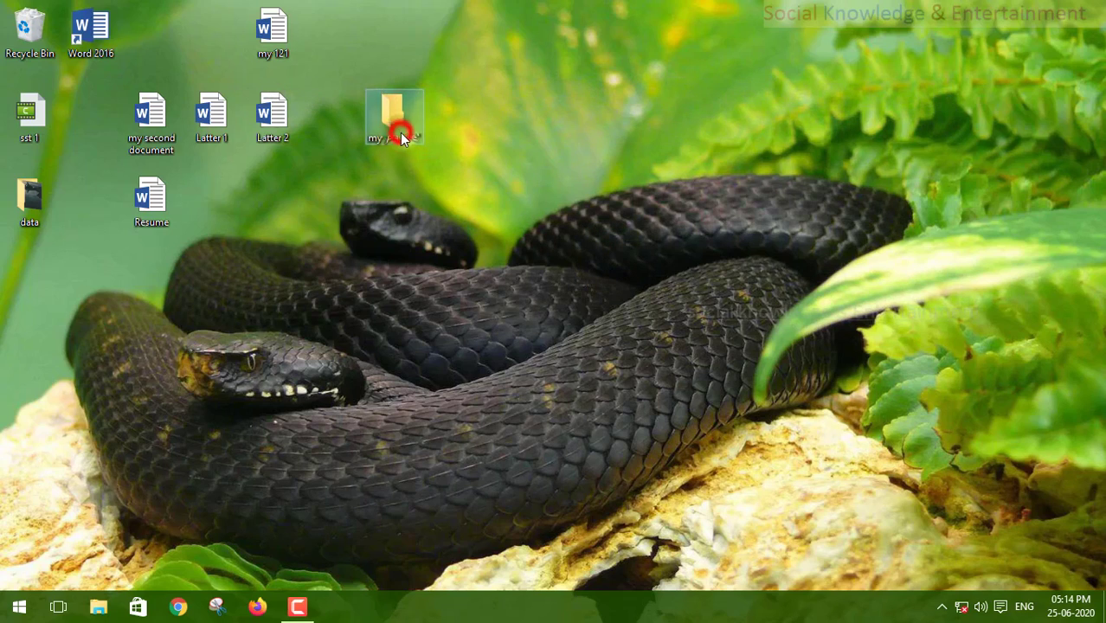
pyautogui.click(418, 139)
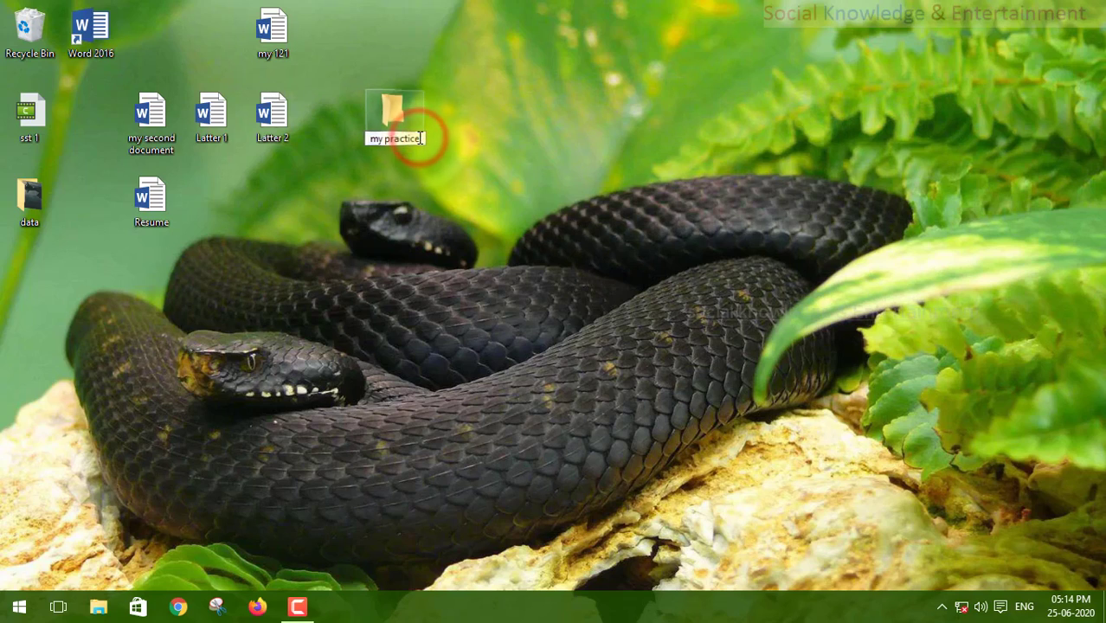
pyautogui.press('Return')
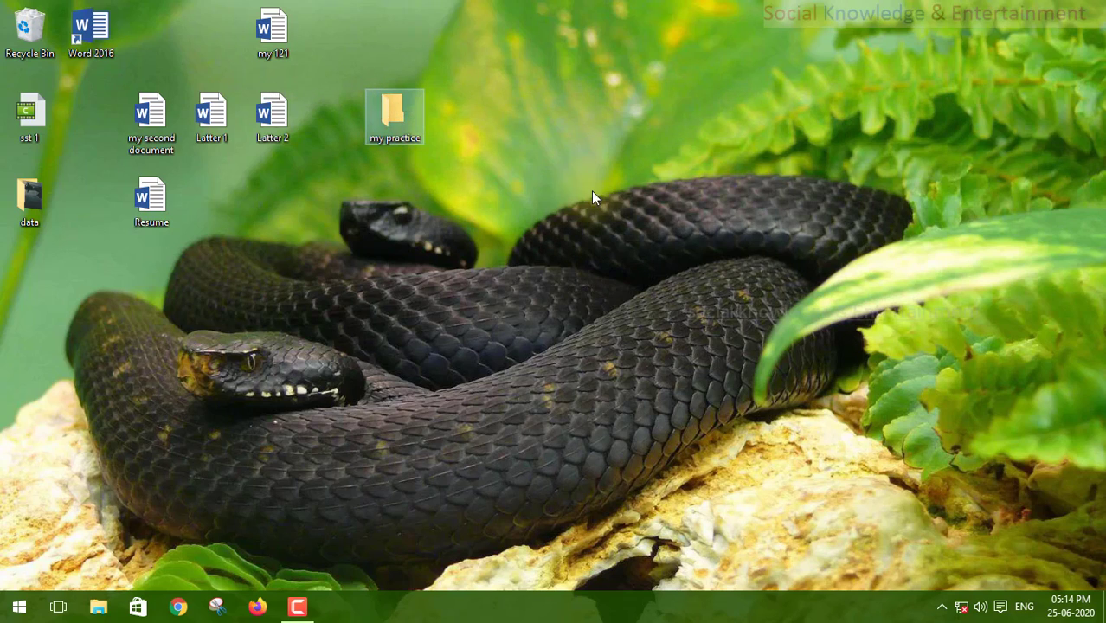
pyautogui.moveTo(352, 98); pyautogui.dragTo(348, 74)
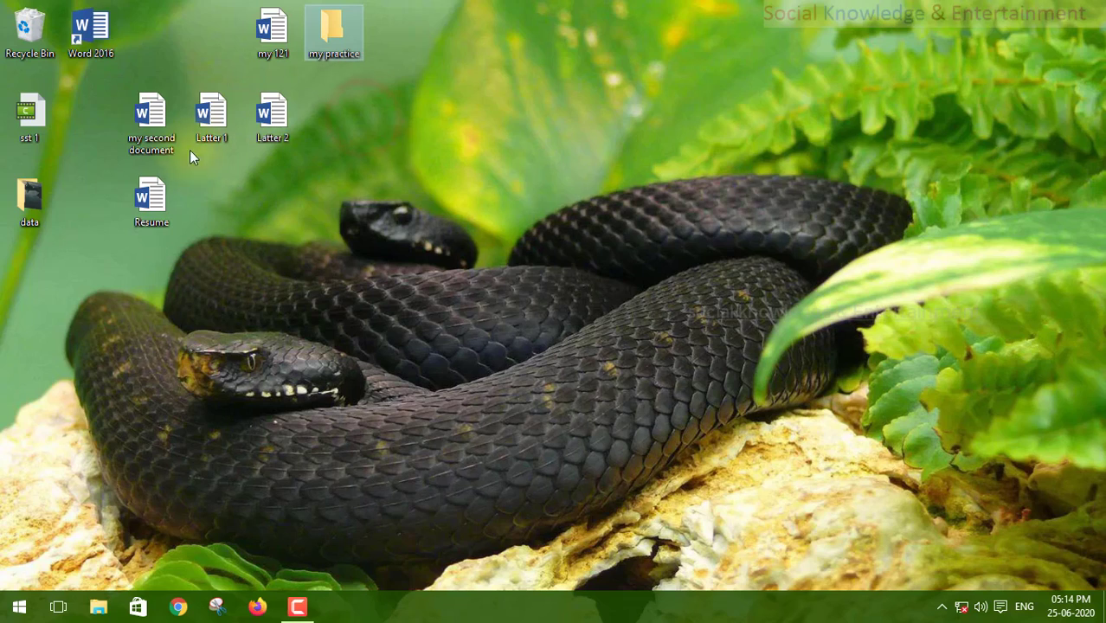
# Move the my second document, Resume, Latter 1, Latter 2 and my 121 files into the my practice folder.
pyautogui.moveTo(143, 111); pyautogui.dragTo(319, 41)
pyautogui.click(326, 55)
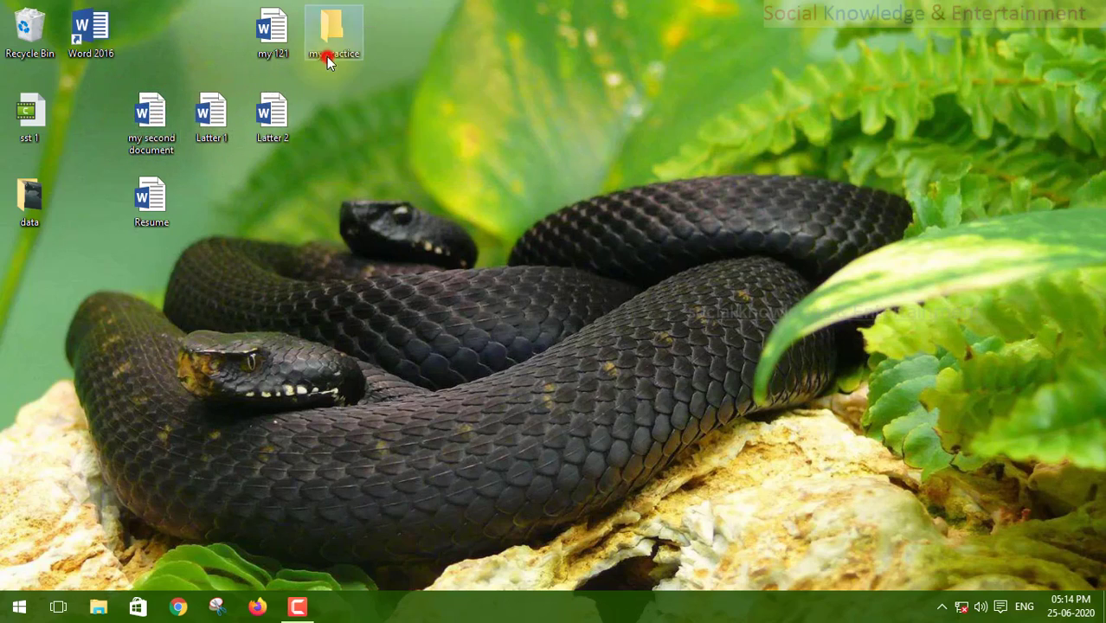
pyautogui.moveTo(119, 222); pyautogui.dragTo(277, 34)
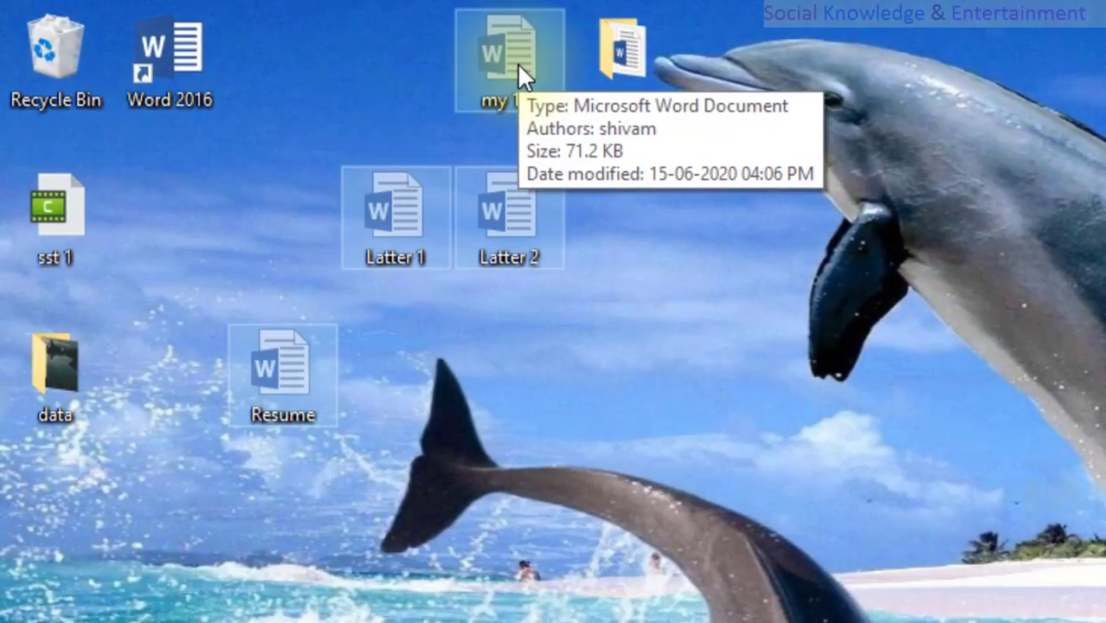
pyautogui.moveTo(517, 62); pyautogui.dragTo(622, 48)
# Open the my practice folder, check the Word files stored in it, and return to the desktop.
pyautogui.doubleClick(622, 48)
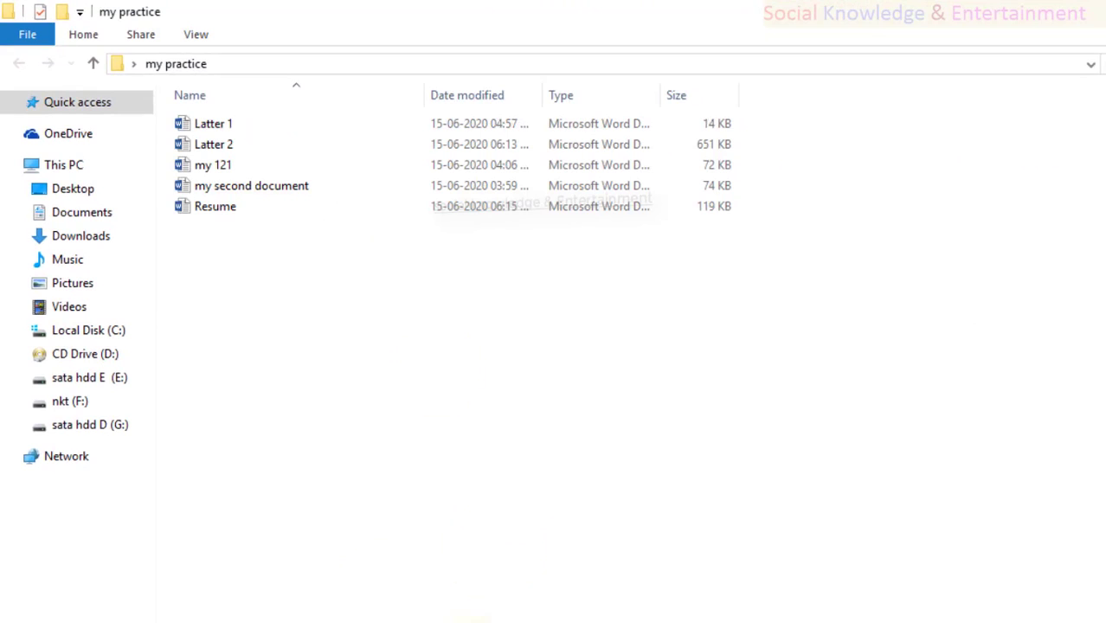
pyautogui.moveTo(254, 124); pyautogui.dragTo(256, 151)
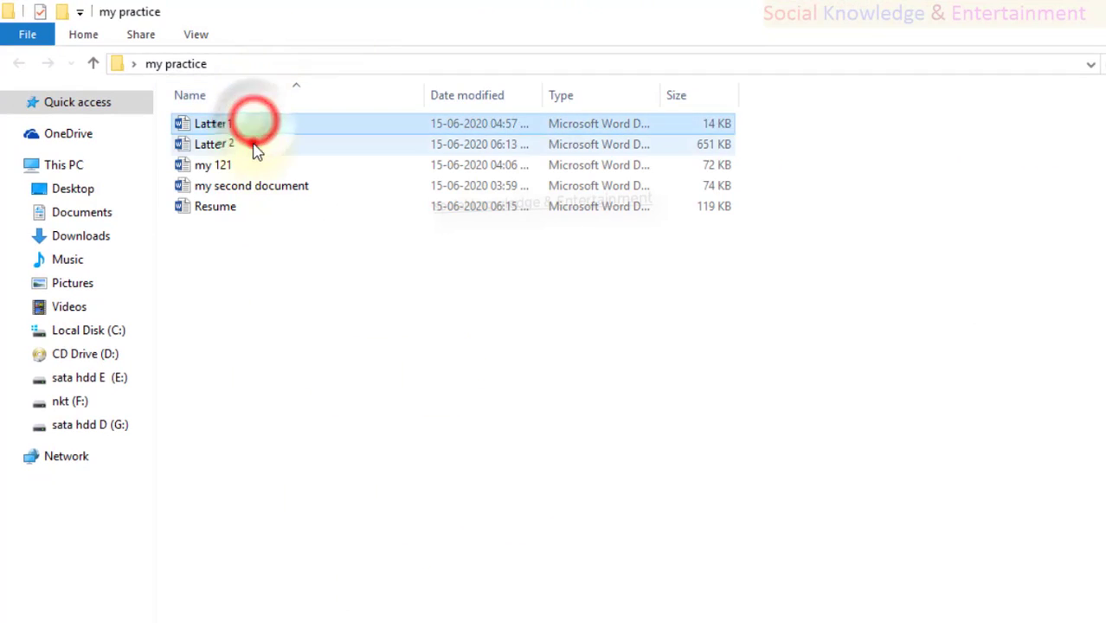
pyautogui.click(253, 145)
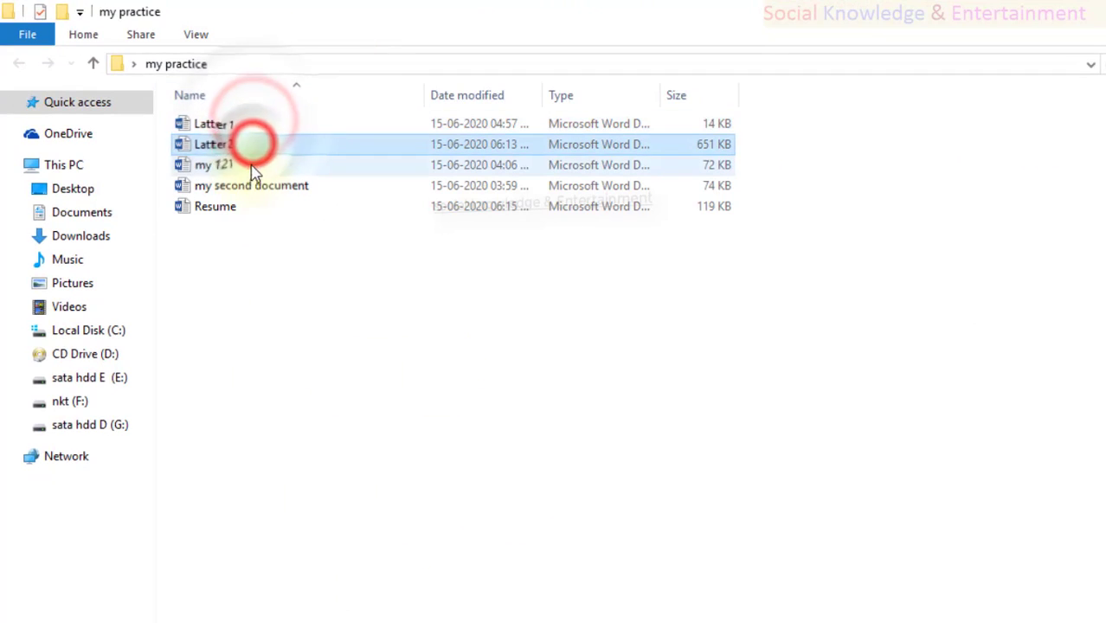
pyautogui.click(294, 211)
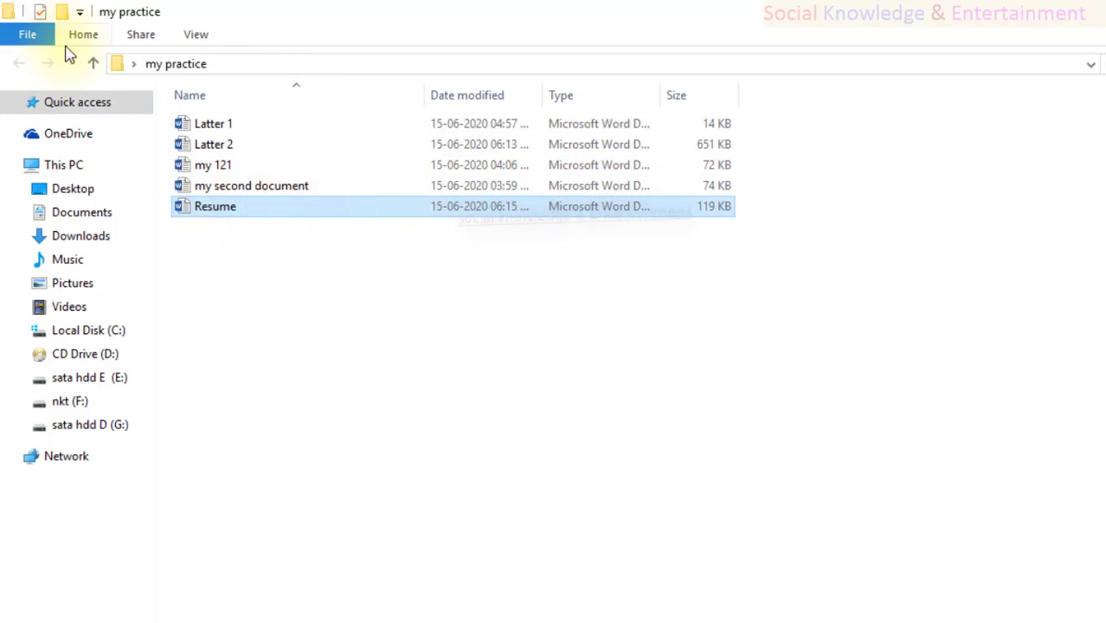
pyautogui.click(92, 63)
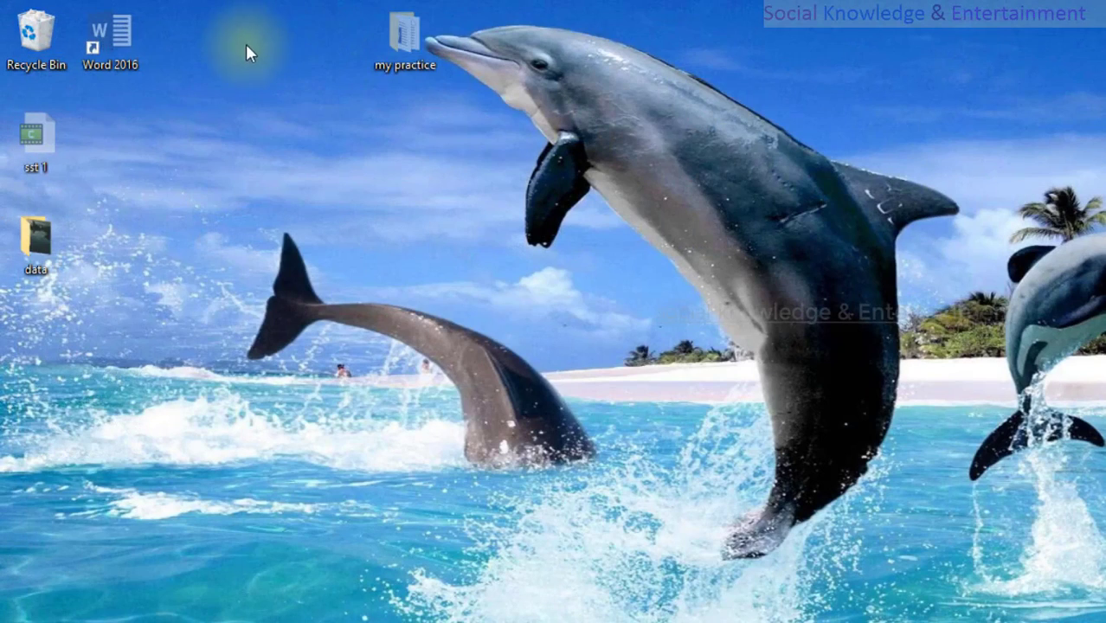
# Place the my practice folder nearer the Word 2016 shortcut and advance the desktop background four times.
pyautogui.moveTo(412, 41); pyautogui.dragTo(288, 84)
pyautogui.rightClick(345, 174)
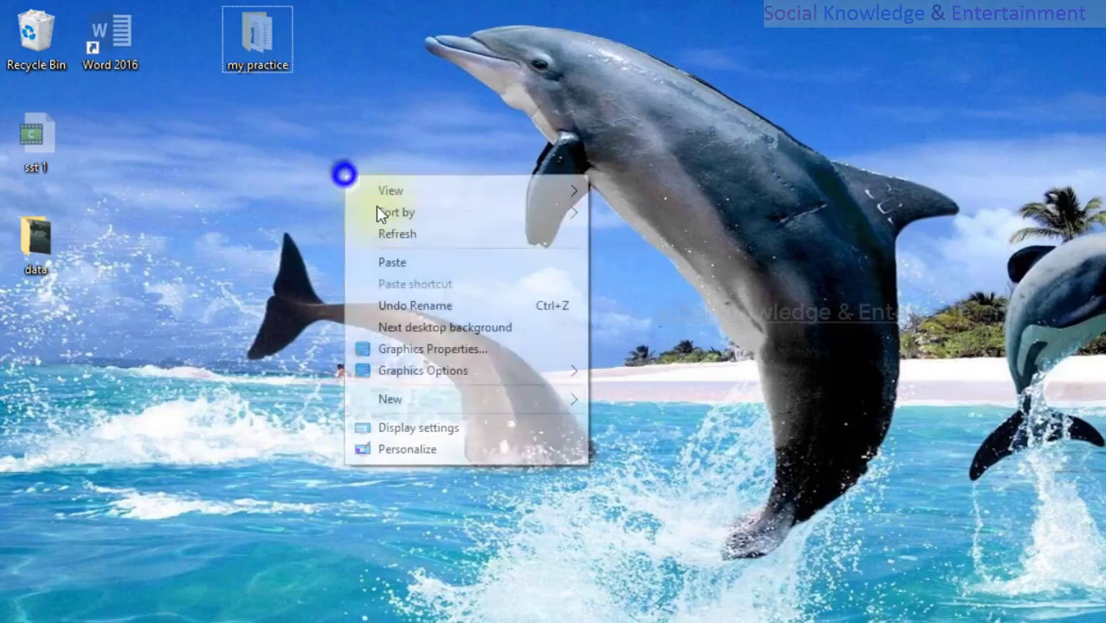
pyautogui.click(431, 328)
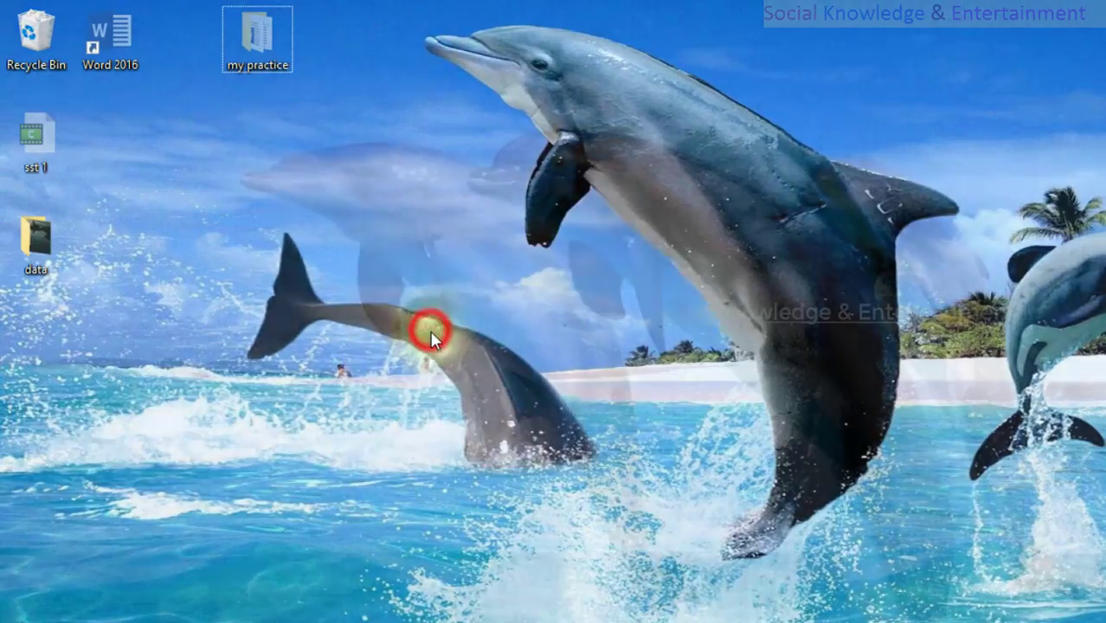
pyautogui.rightClick(409, 216)
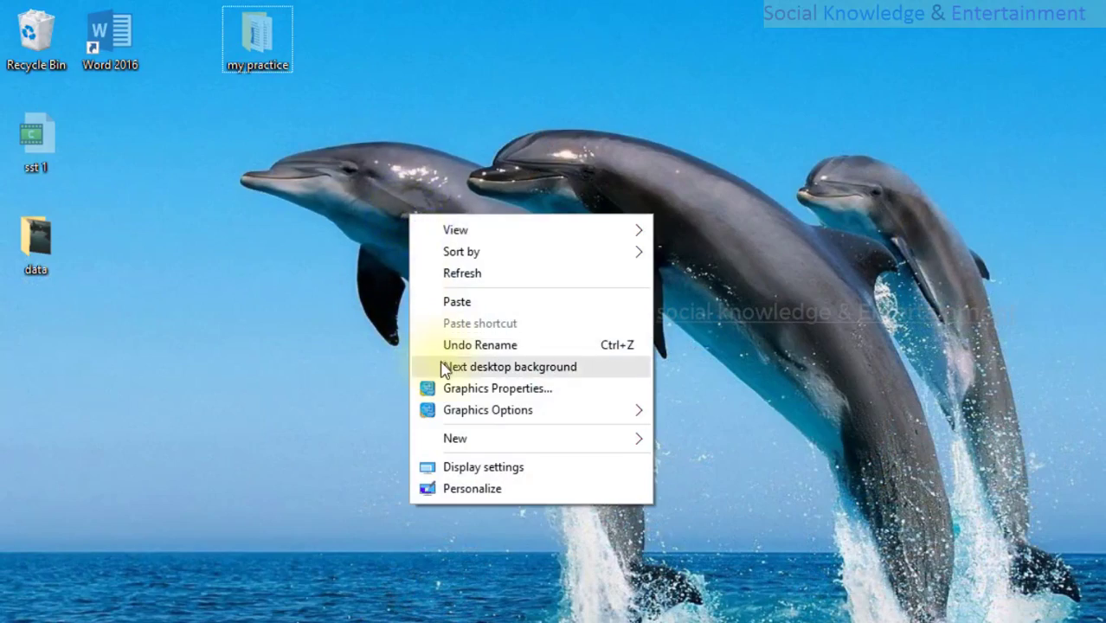
pyautogui.click(441, 367)
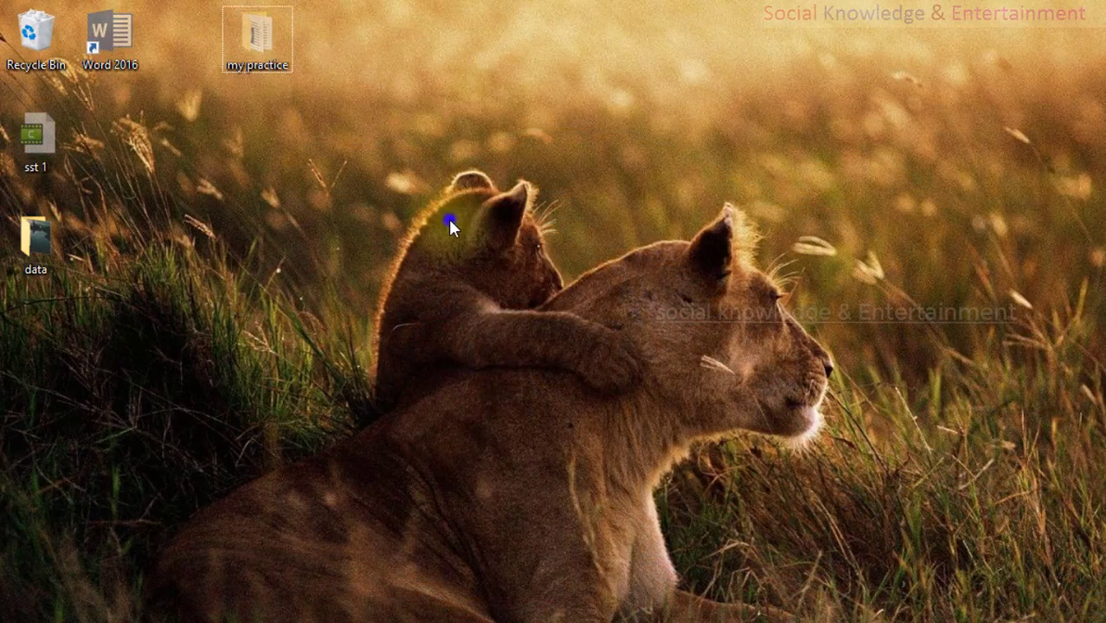
pyautogui.rightClick(449, 219)
pyautogui.click(477, 370)
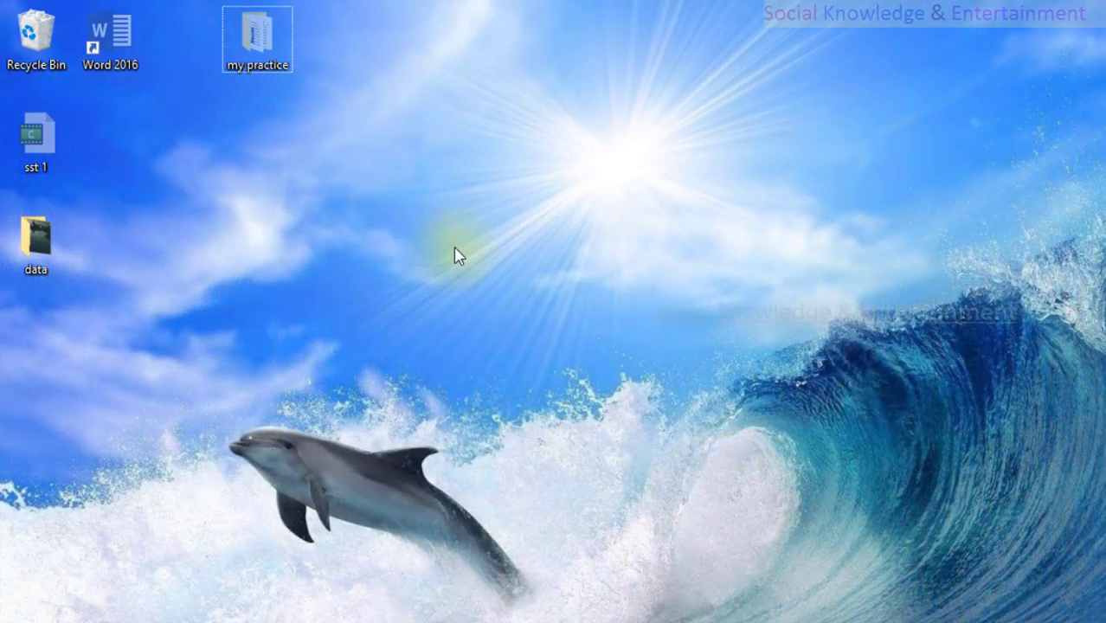
pyautogui.rightClick(455, 247)
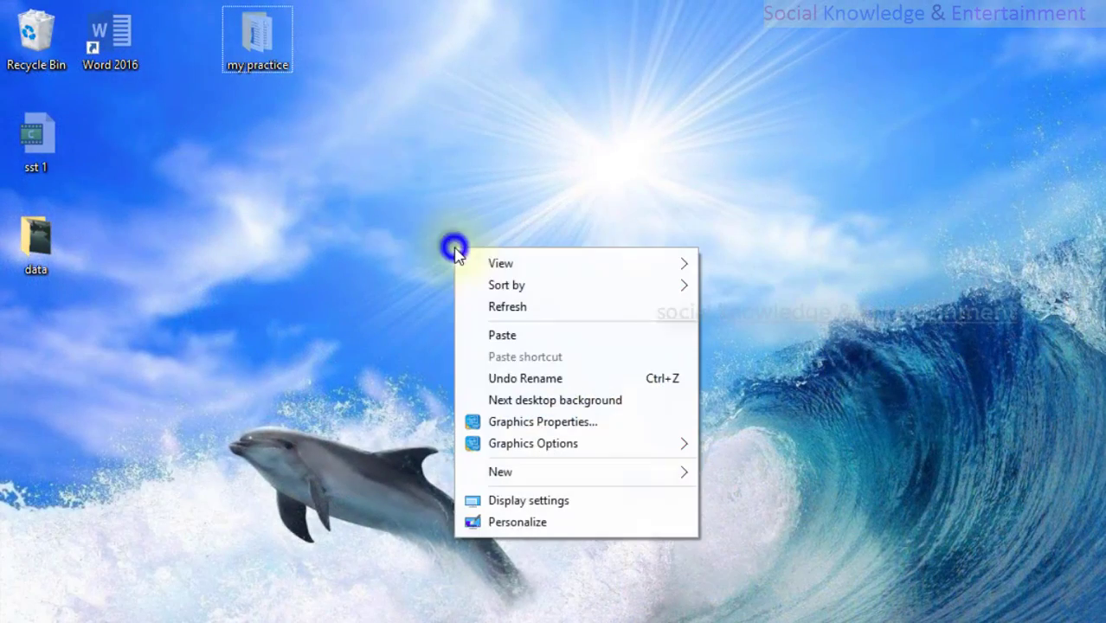
pyautogui.click(487, 400)
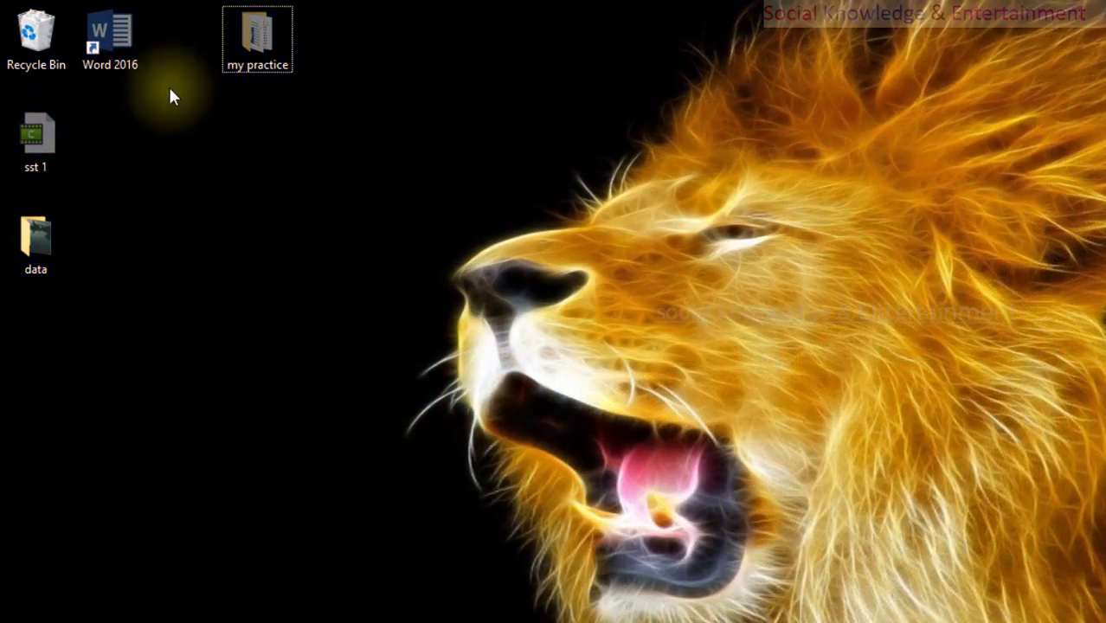
# Arrange the Word 2016 shortcut and the my practice folder side by side in the data folder's row on the desktop.
pyautogui.moveTo(110, 36); pyautogui.dragTo(183, 136)
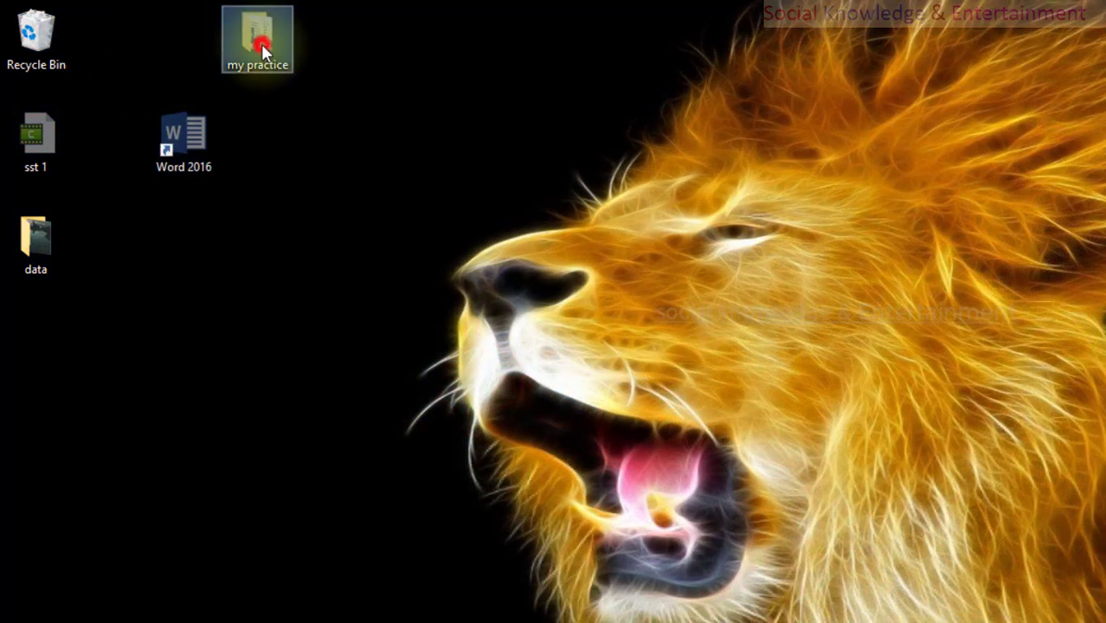
pyautogui.moveTo(261, 43); pyautogui.dragTo(295, 176)
pyautogui.moveTo(182, 130); pyautogui.dragTo(175, 199)
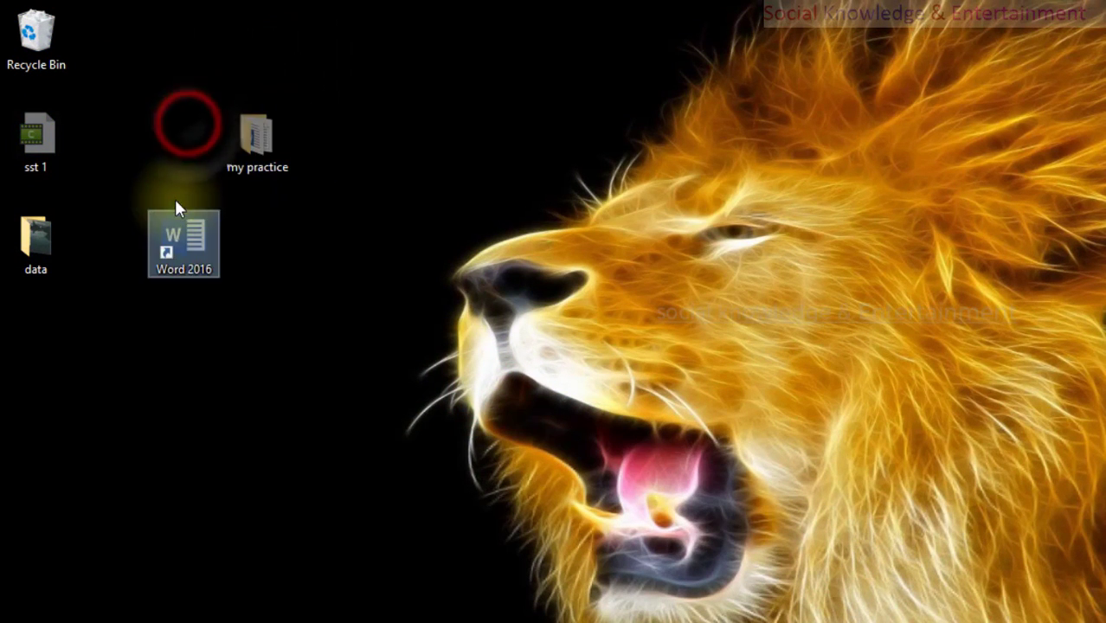
pyautogui.click(264, 131)
pyautogui.moveTo(264, 131); pyautogui.dragTo(283, 235)
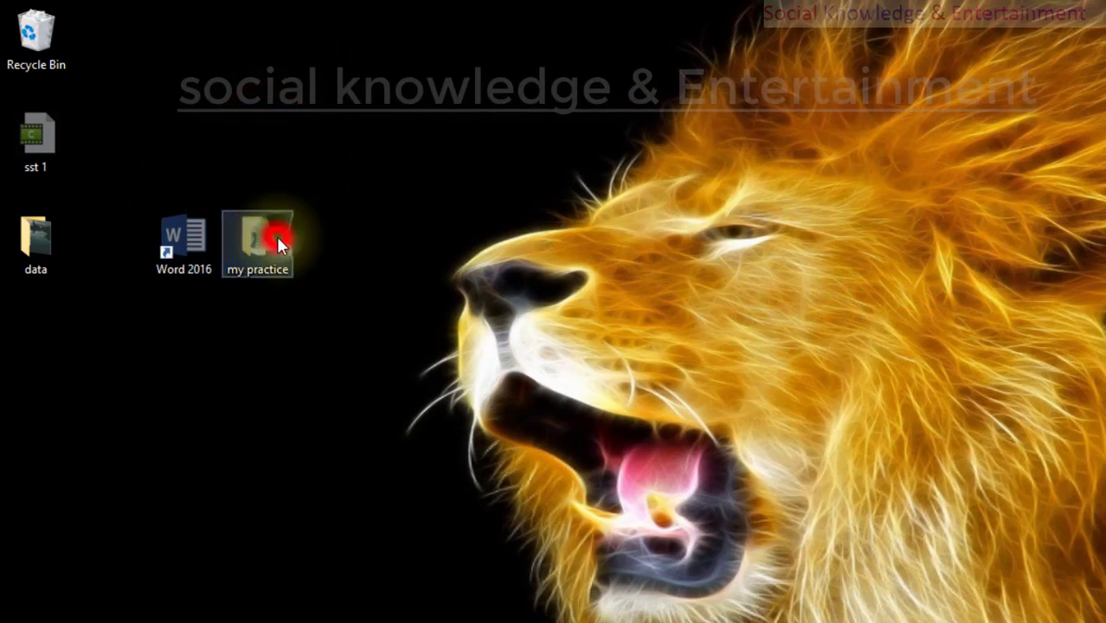
# Show the my practice folder's contents as Large icons and shrink its window so the desktop icons stay visible beside it.
pyautogui.doubleClick(277, 237)
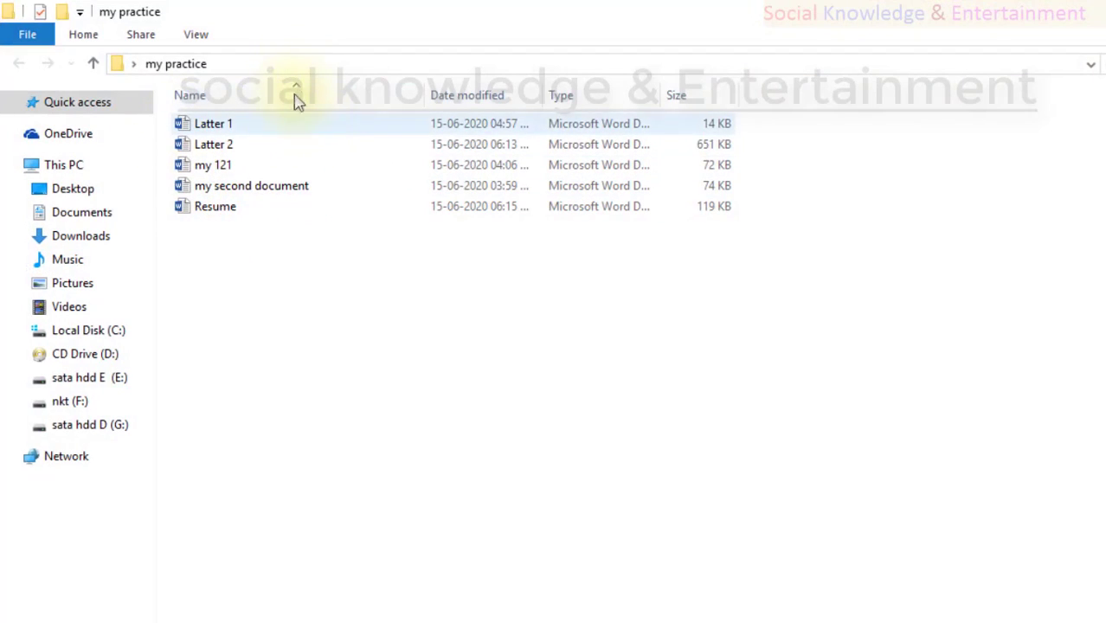
pyautogui.click(196, 35)
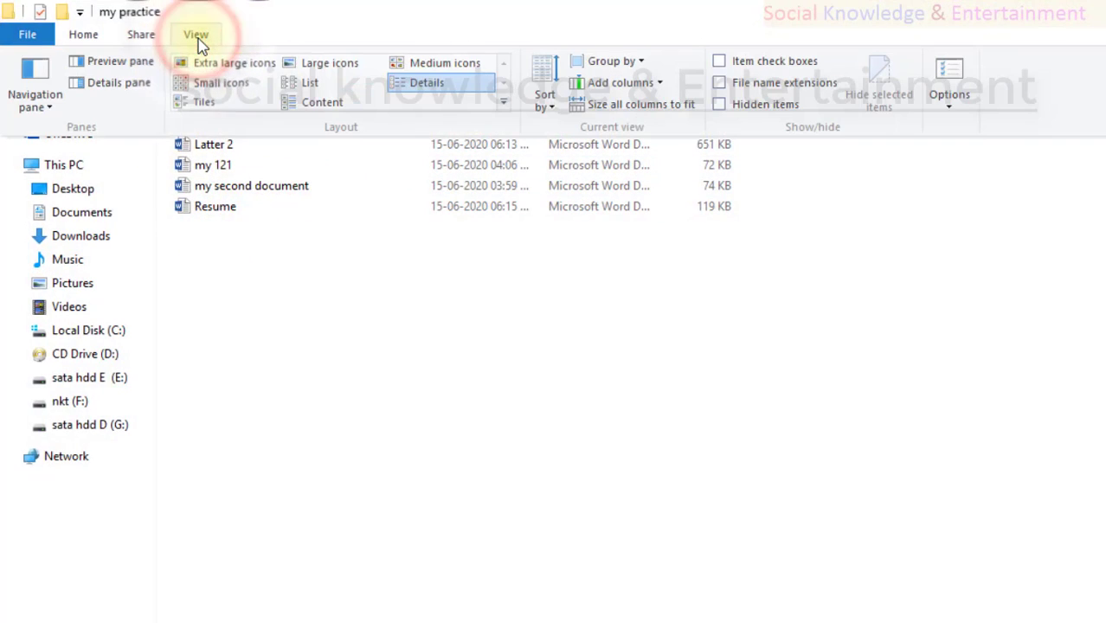
pyautogui.click(291, 64)
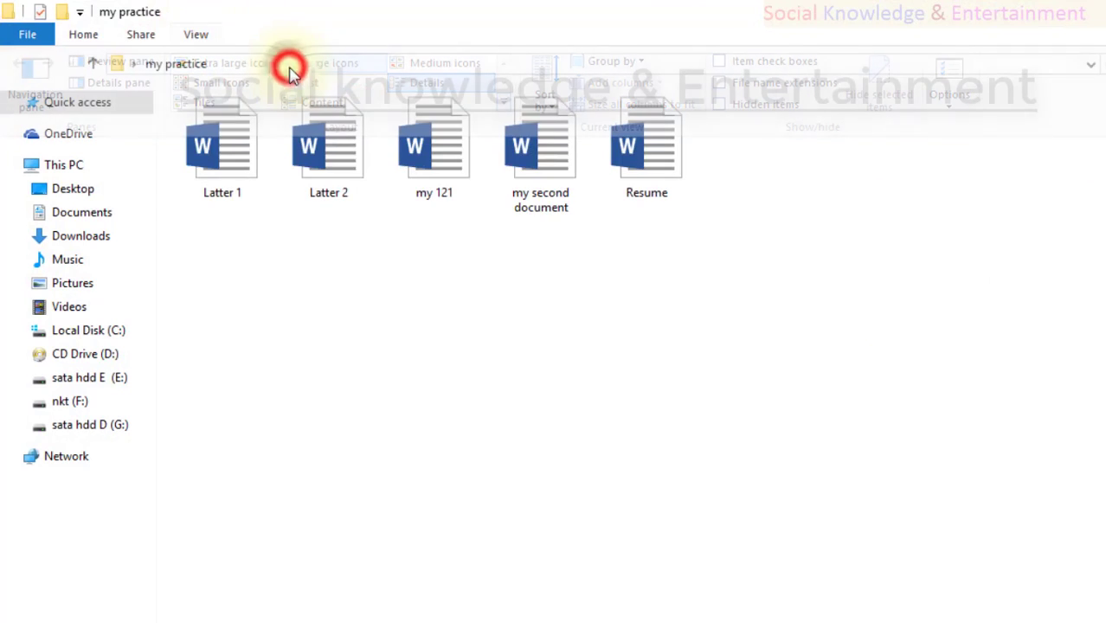
pyautogui.click(410, 27)
pyautogui.moveTo(558, 10); pyautogui.dragTo(761, 99)
# Compare the icons of the Word documents in the my practice folder with the Word 2016 shortcut's icon.
pyautogui.click(593, 182)
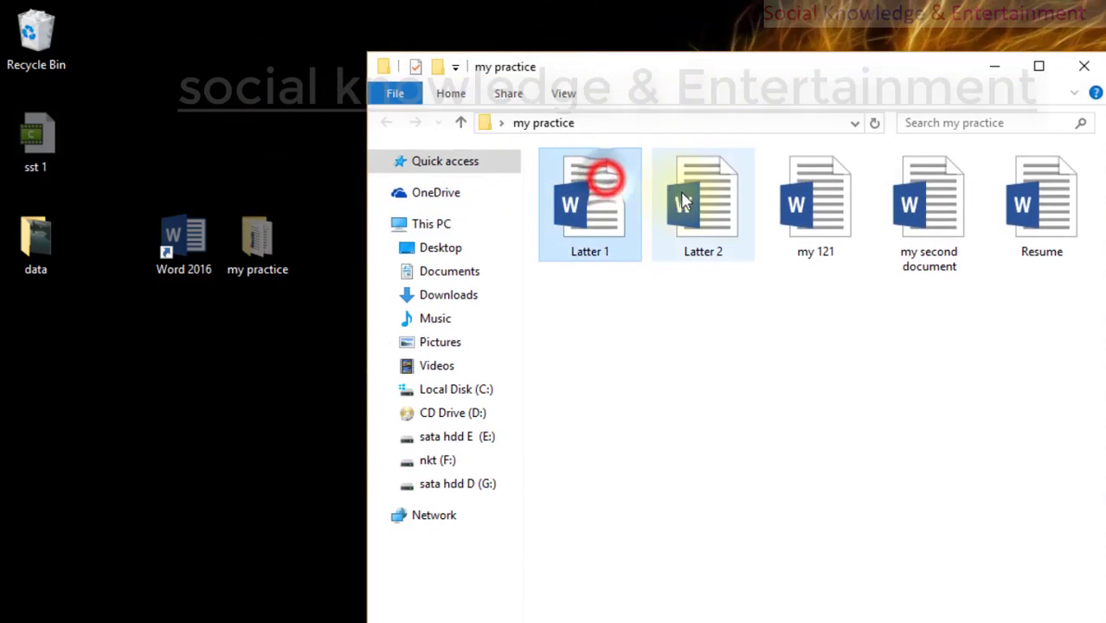
pyautogui.click(681, 193)
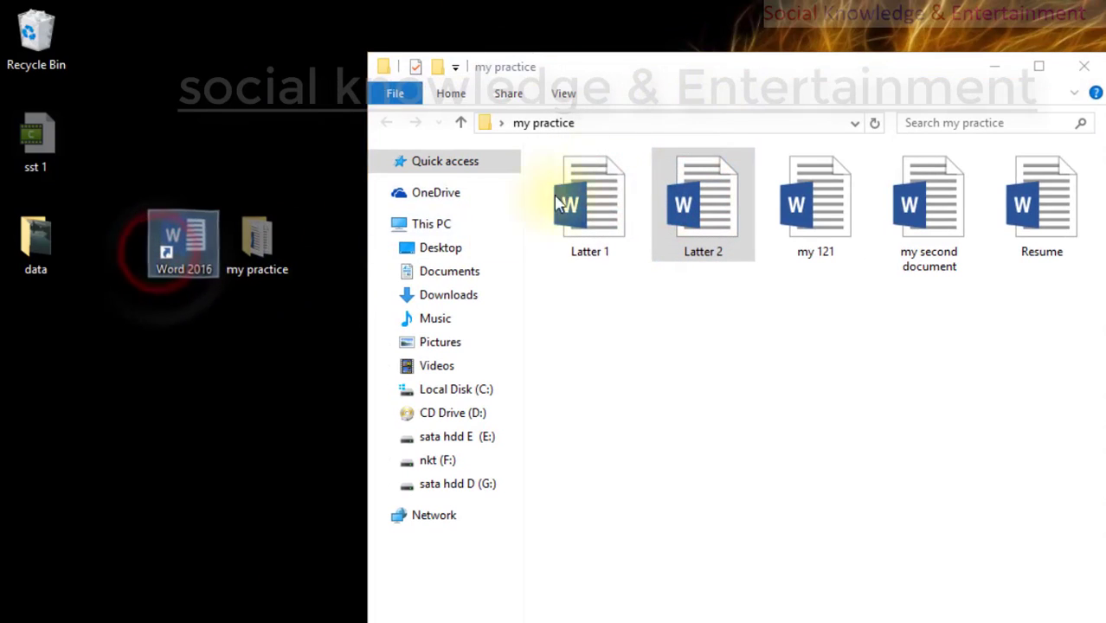
pyautogui.click(655, 187)
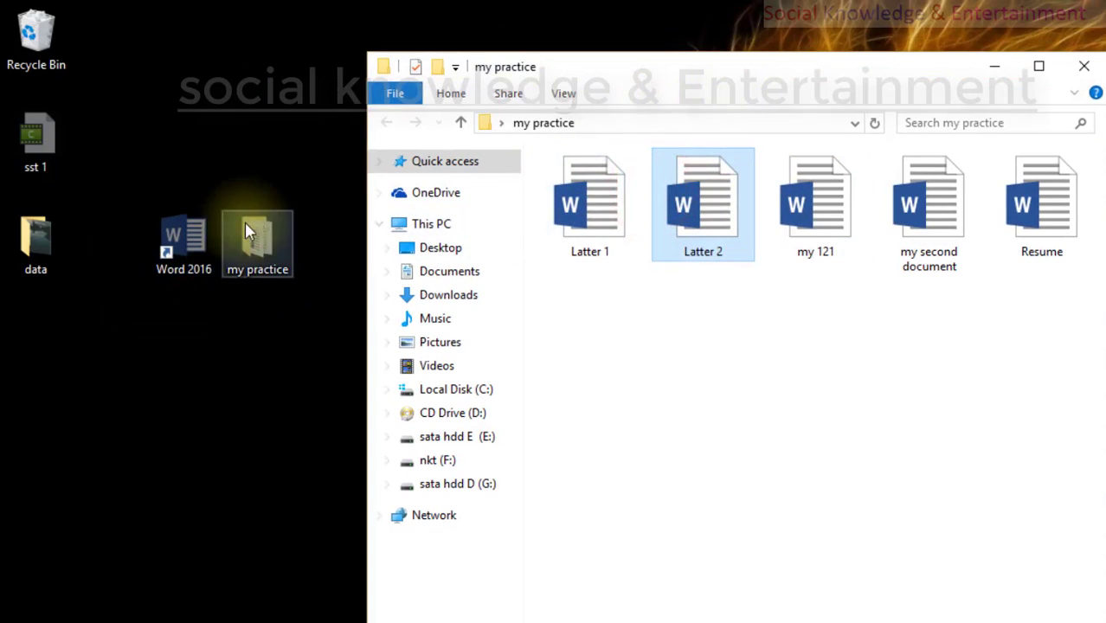
pyautogui.click(198, 229)
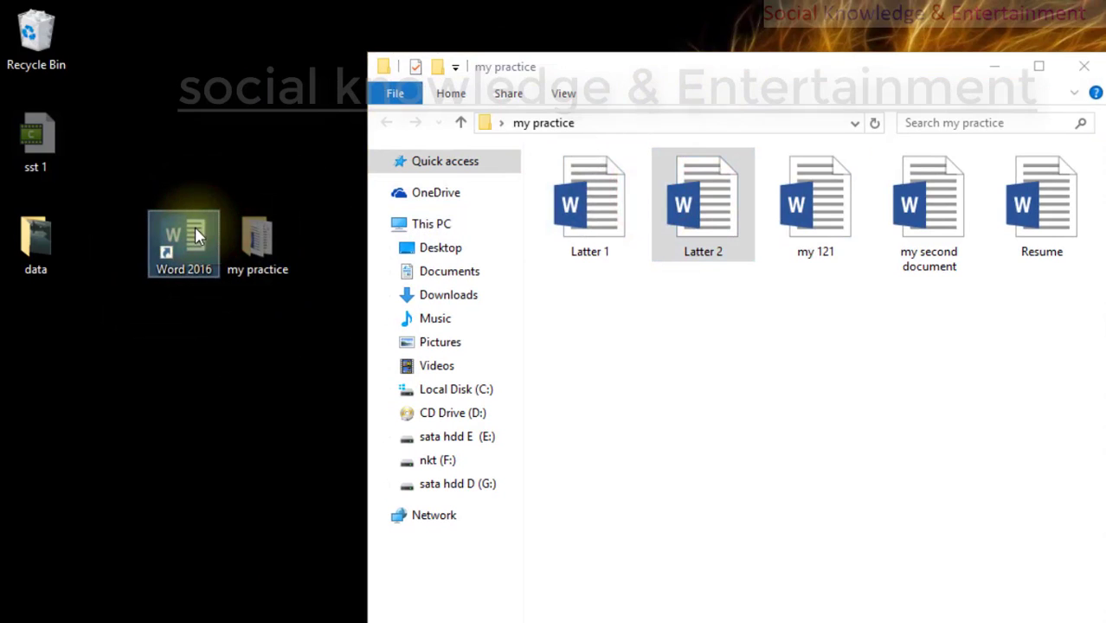
# Move the Word 2016 shortcut up to the Recycle Bin's row on the desktop and close the my practice window.
pyautogui.moveTo(197, 233); pyautogui.dragTo(196, 32)
pyautogui.click(693, 239)
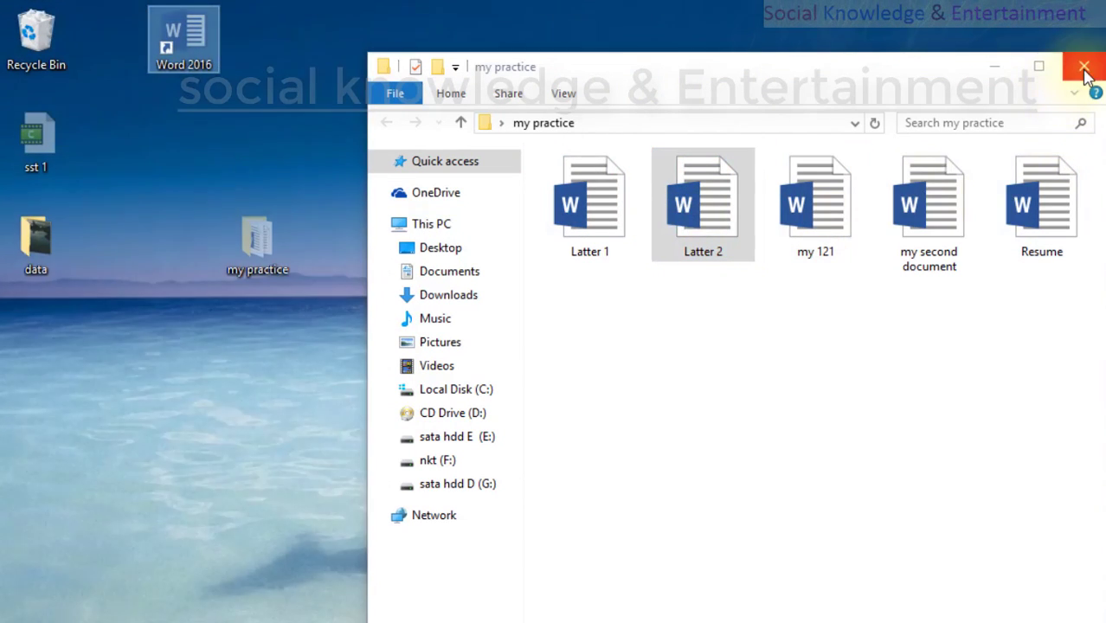
pyautogui.click(1083, 66)
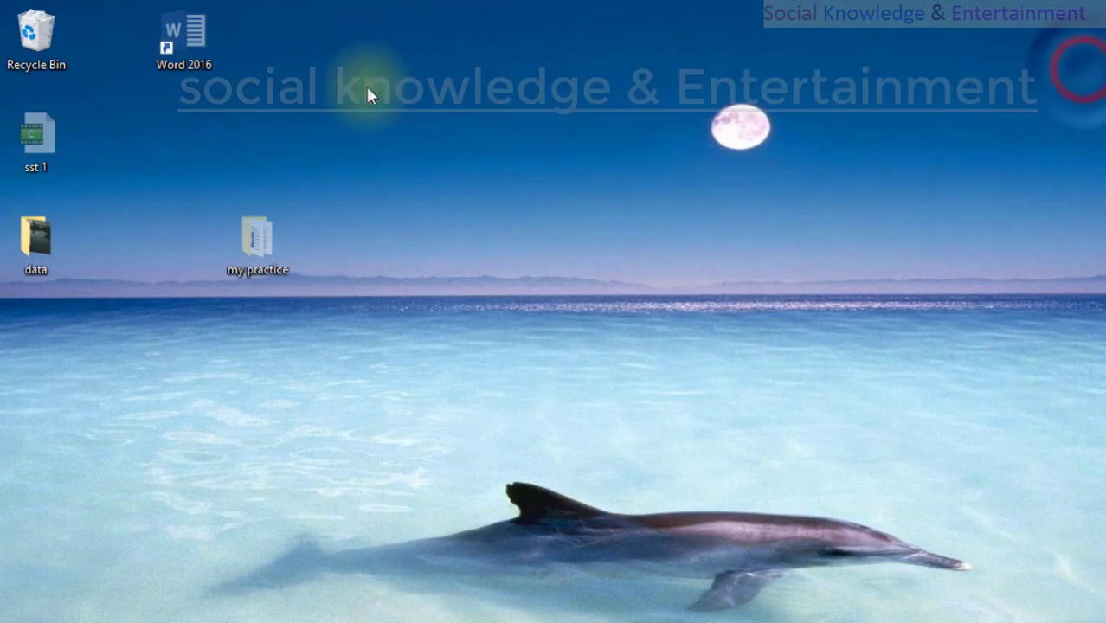
# Start Word 2016 and create a new document from the Student report template.
pyautogui.doubleClick(185, 50)
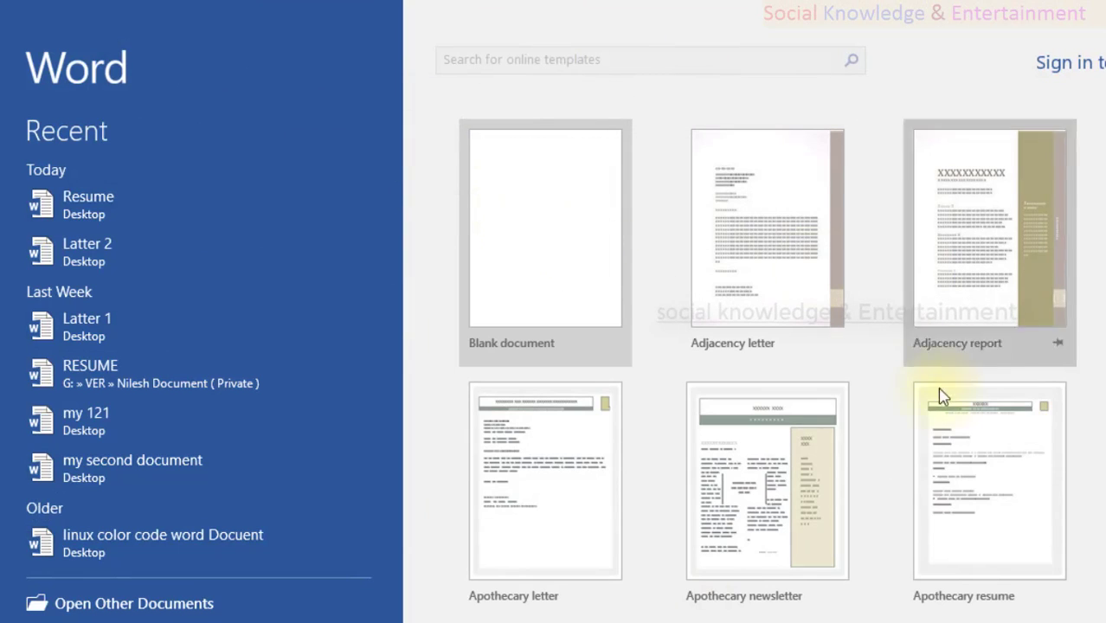
pyautogui.scroll(-10, 914, 321)
pyautogui.scroll(-5, 909, 386)
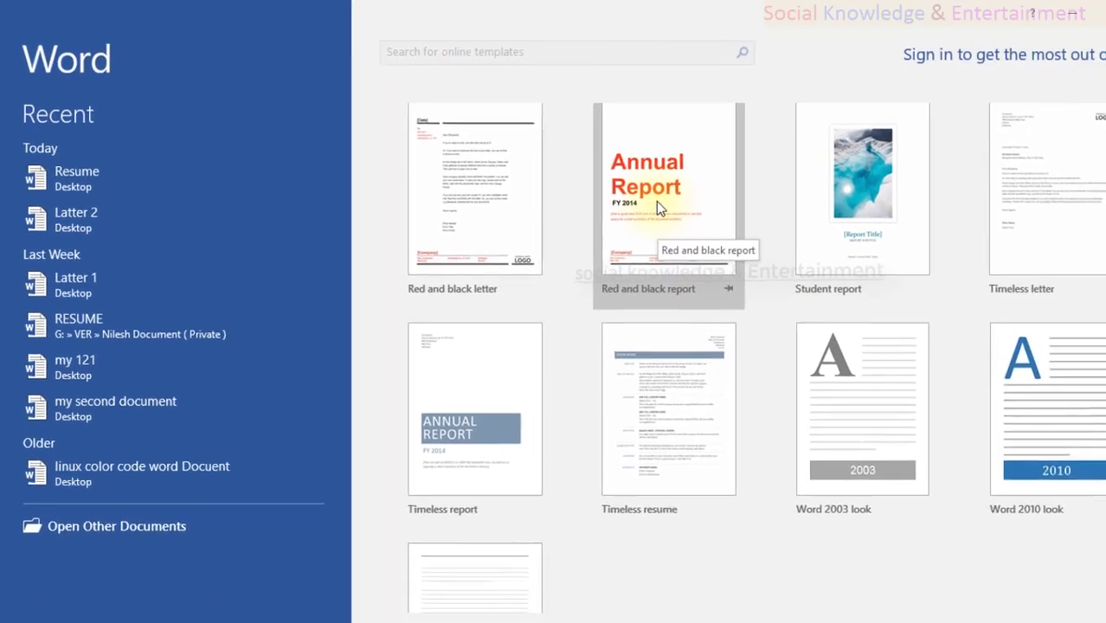
pyautogui.scroll(-3, 754, 247)
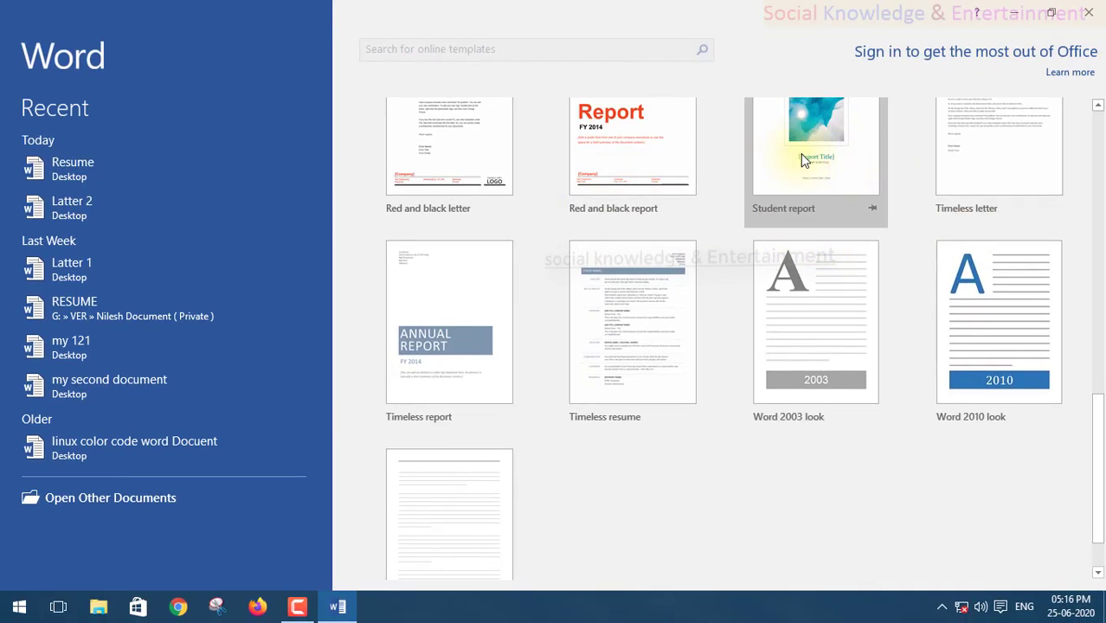
pyautogui.click(797, 161)
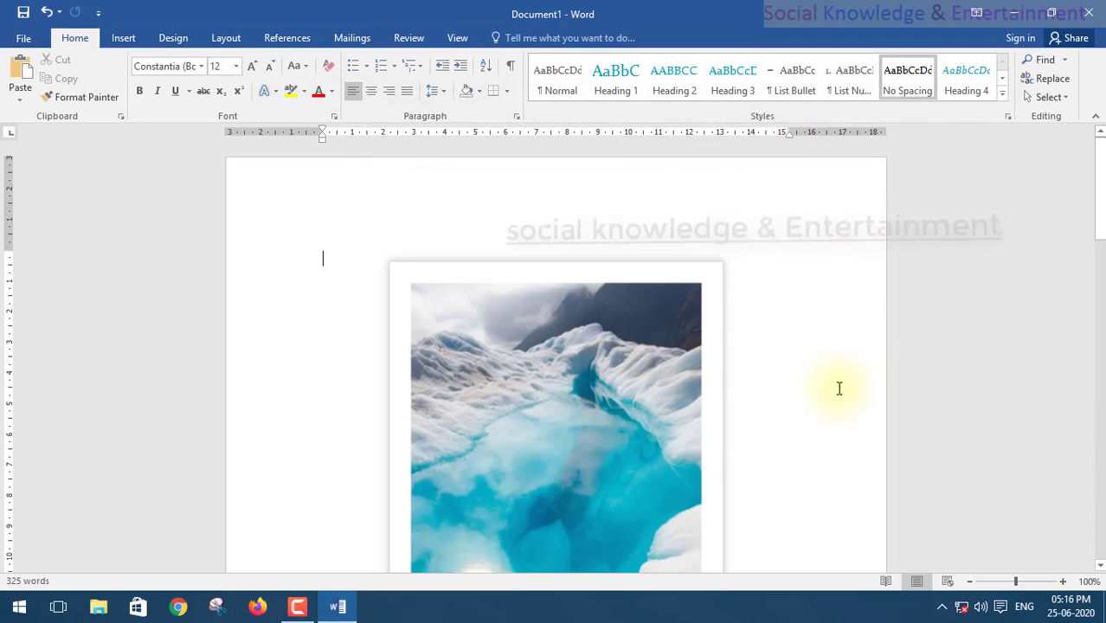
# Examine the Student report cover page, including its picture and the Report Title and Report Subtitle placeholders.
pyautogui.scroll(-5, 410, 240)
pyautogui.scroll(-7, 410, 248)
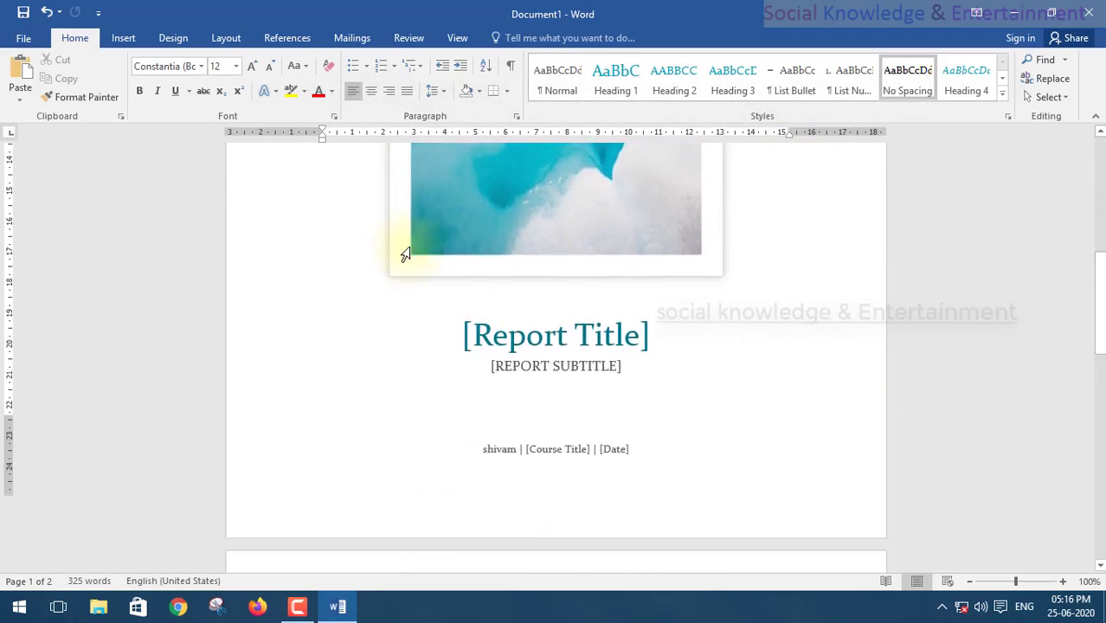
pyautogui.scroll(11, 432, 247)
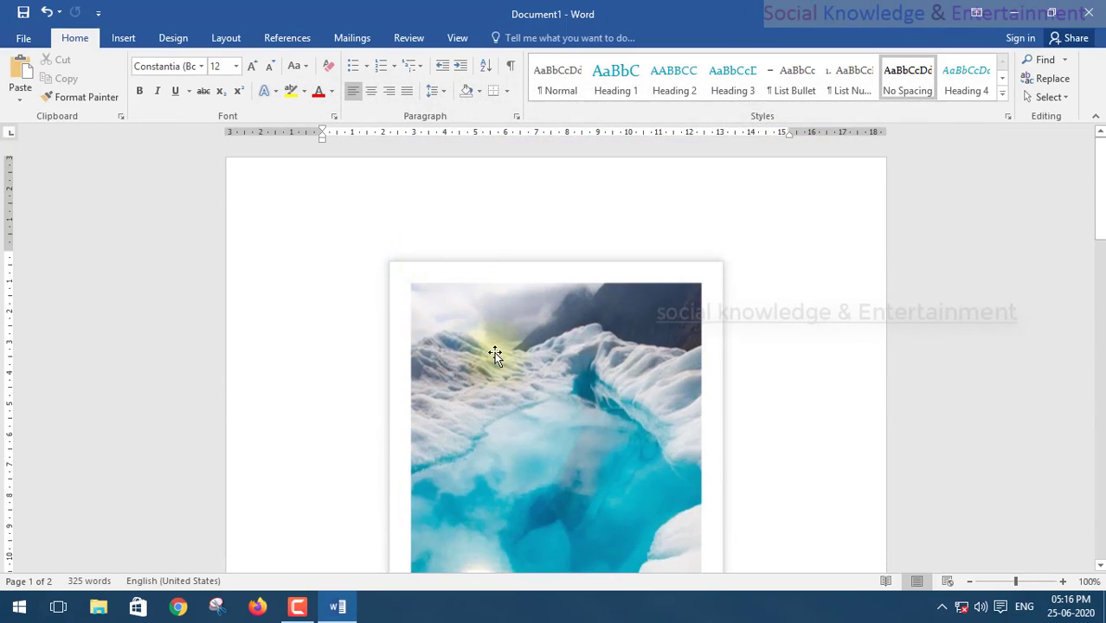
pyautogui.click(495, 355)
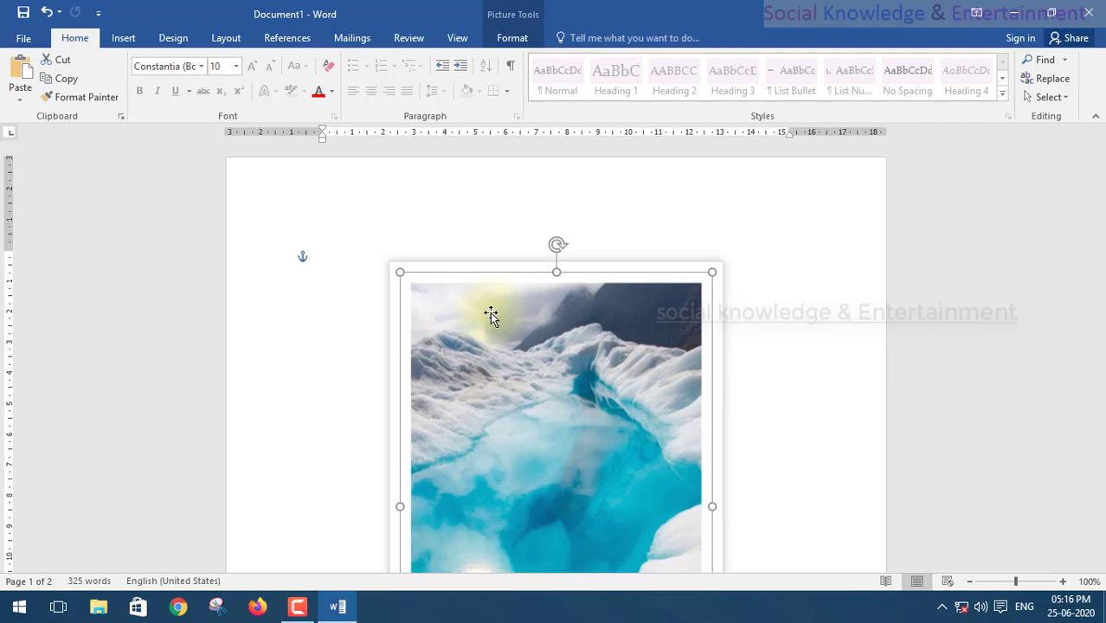
pyautogui.scroll(-5, 490, 314)
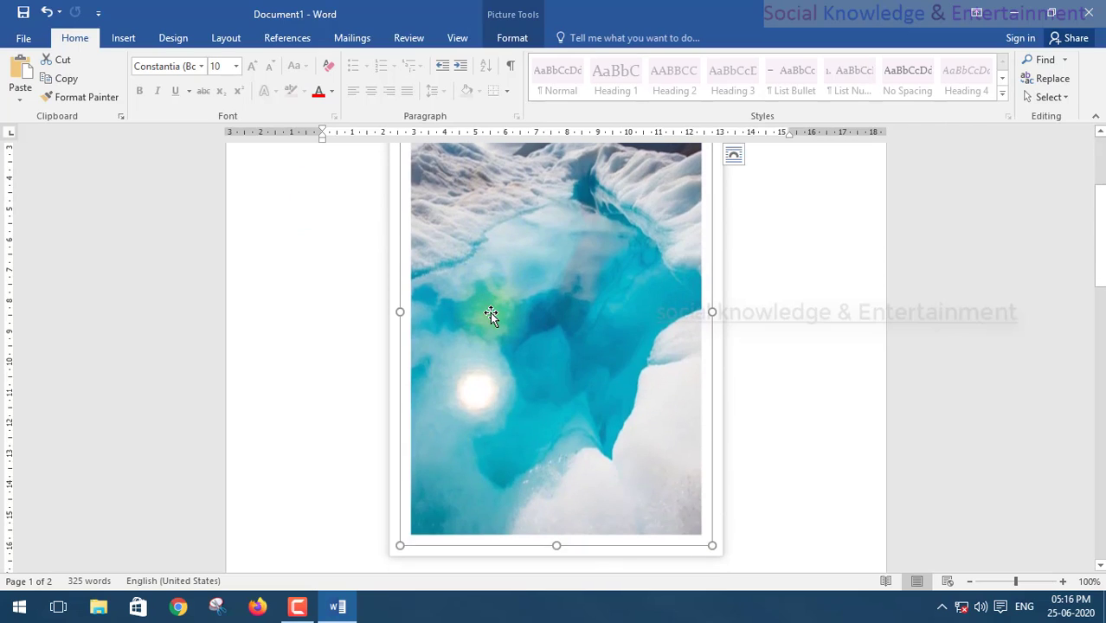
pyautogui.scroll(-8, 489, 312)
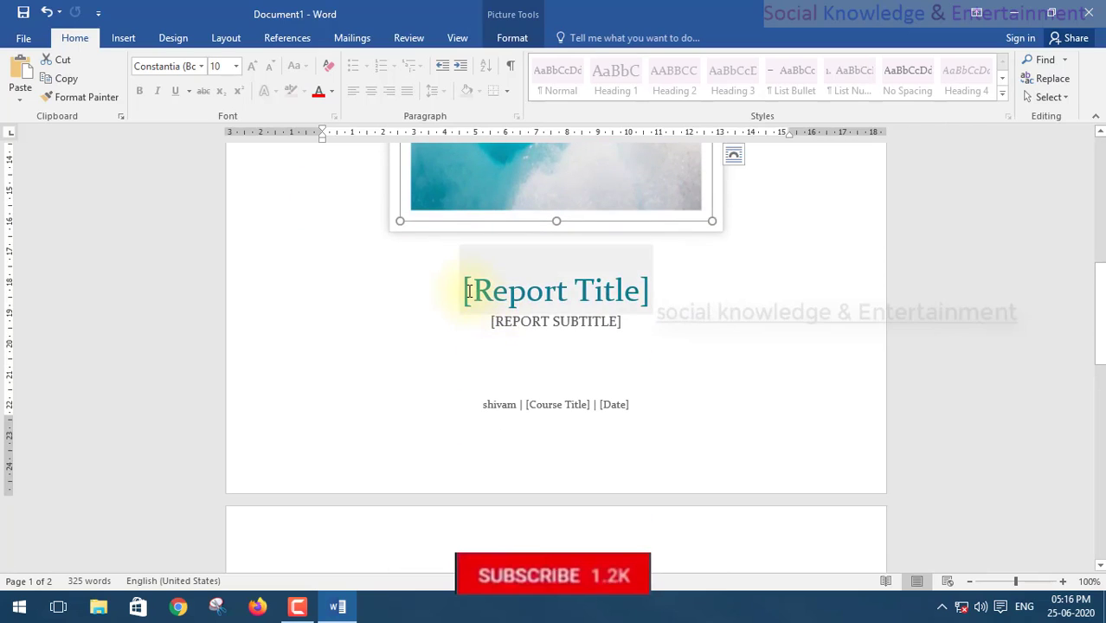
pyautogui.click(468, 291)
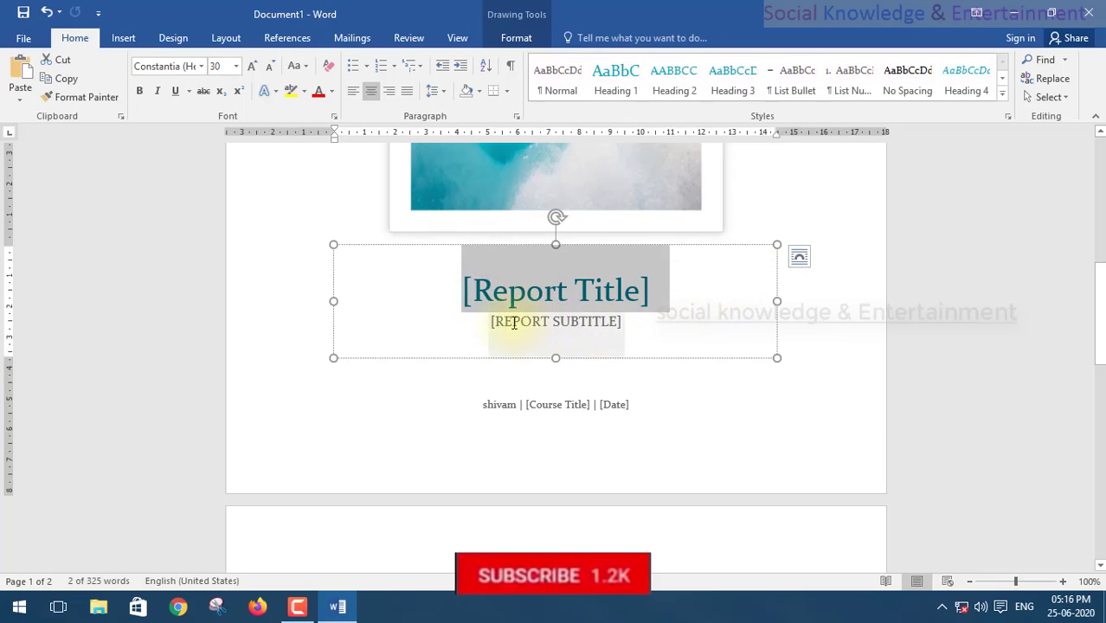
pyautogui.click(503, 322)
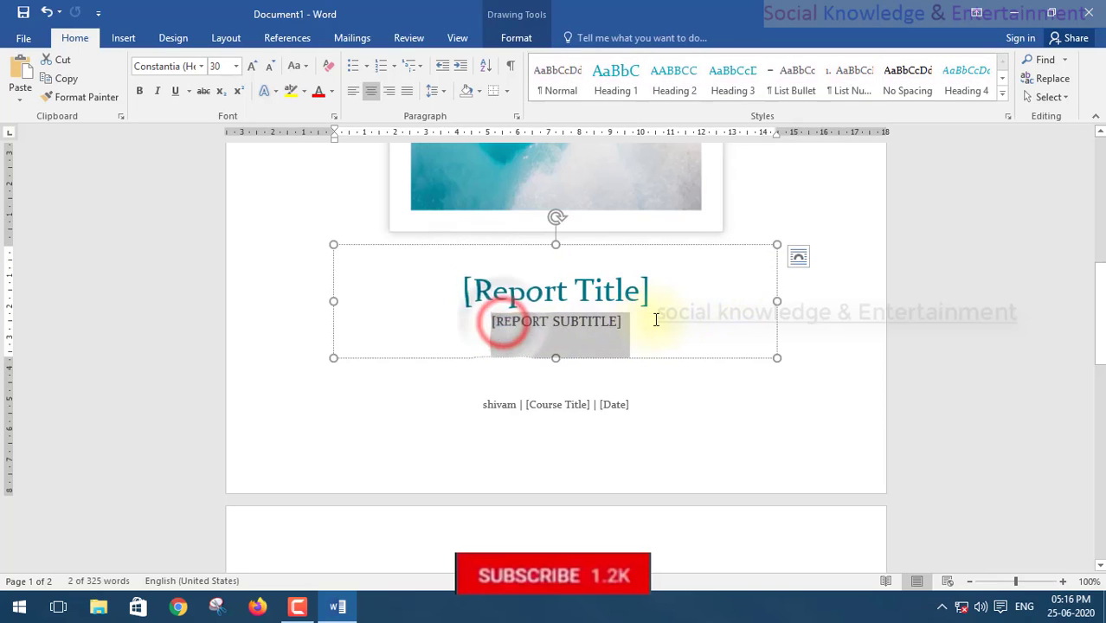
# Examine the author, Course Title and Date placeholders on the Student report cover, including the calendar for choosing the date.
pyautogui.click(483, 410)
pyautogui.click(538, 412)
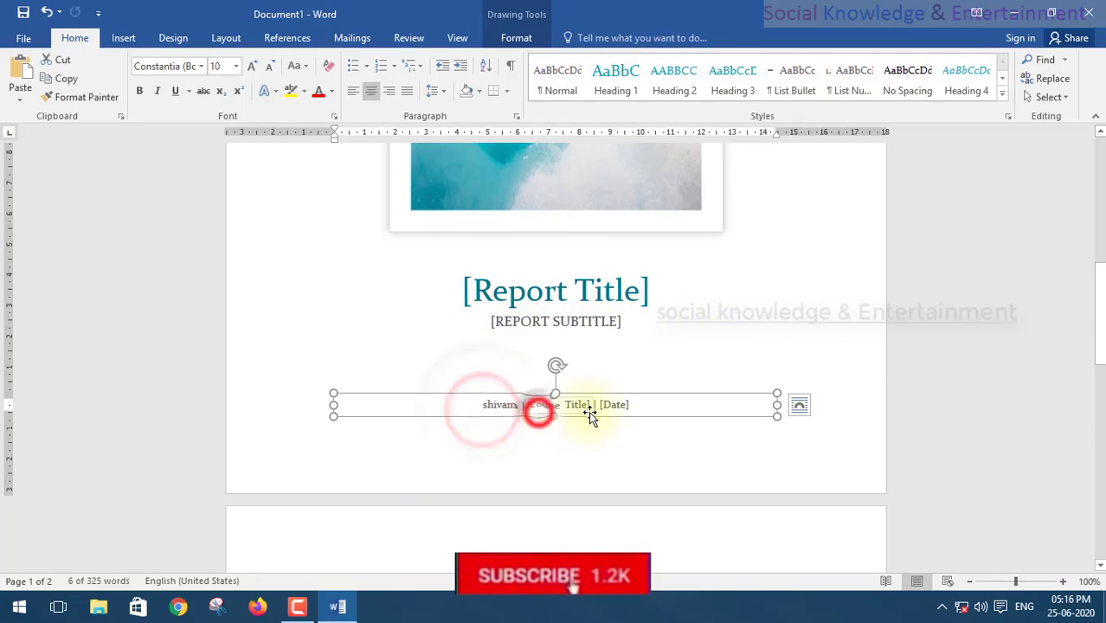
pyautogui.click(499, 416)
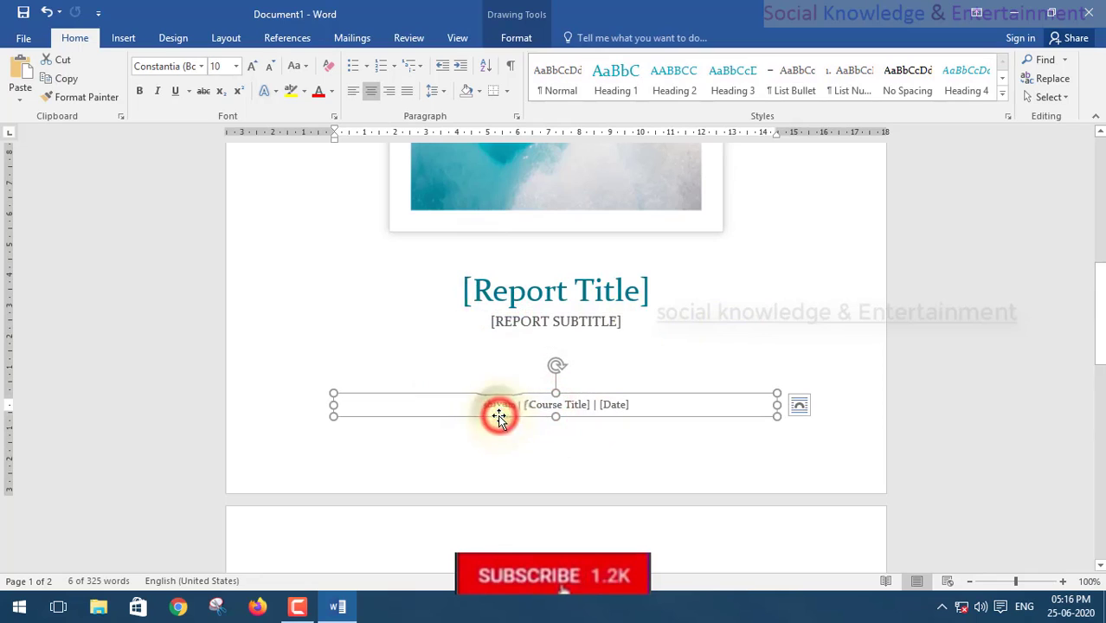
pyautogui.click(613, 405)
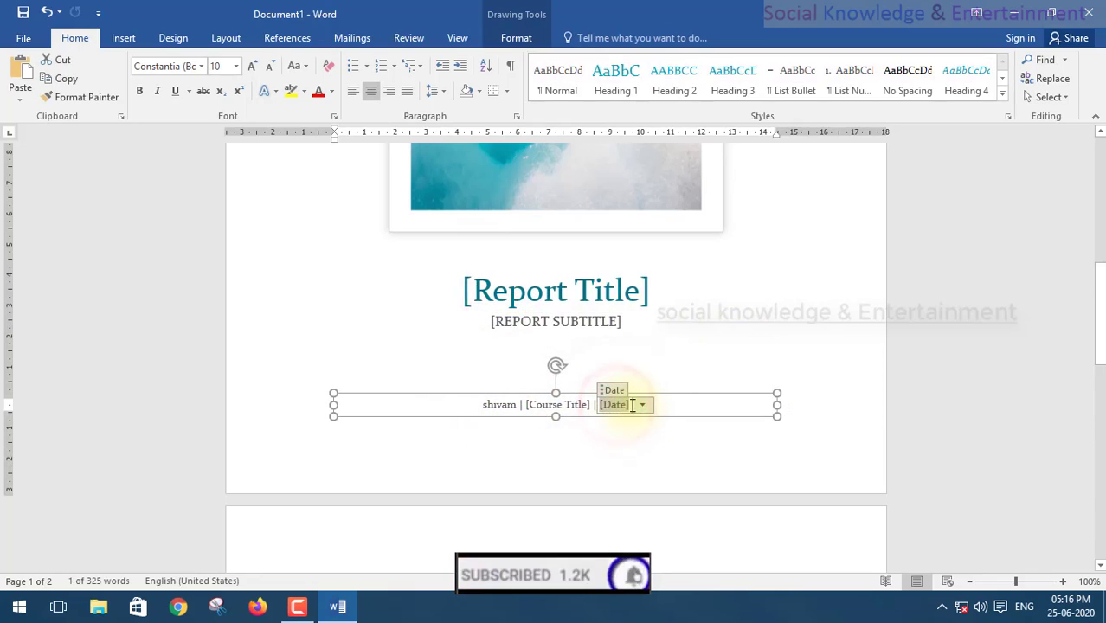
pyautogui.click(638, 406)
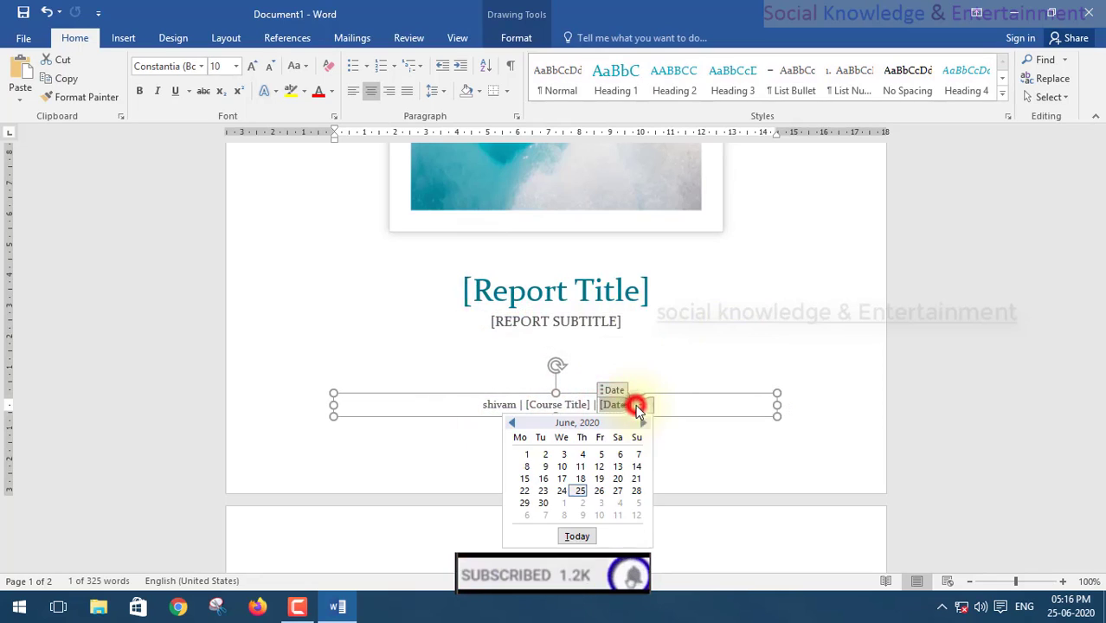
pyautogui.click(426, 466)
# Review the Student report's second page and select its body placeholder, from Get Started Right Away to the closing line.
pyautogui.scroll(-15, 428, 465)
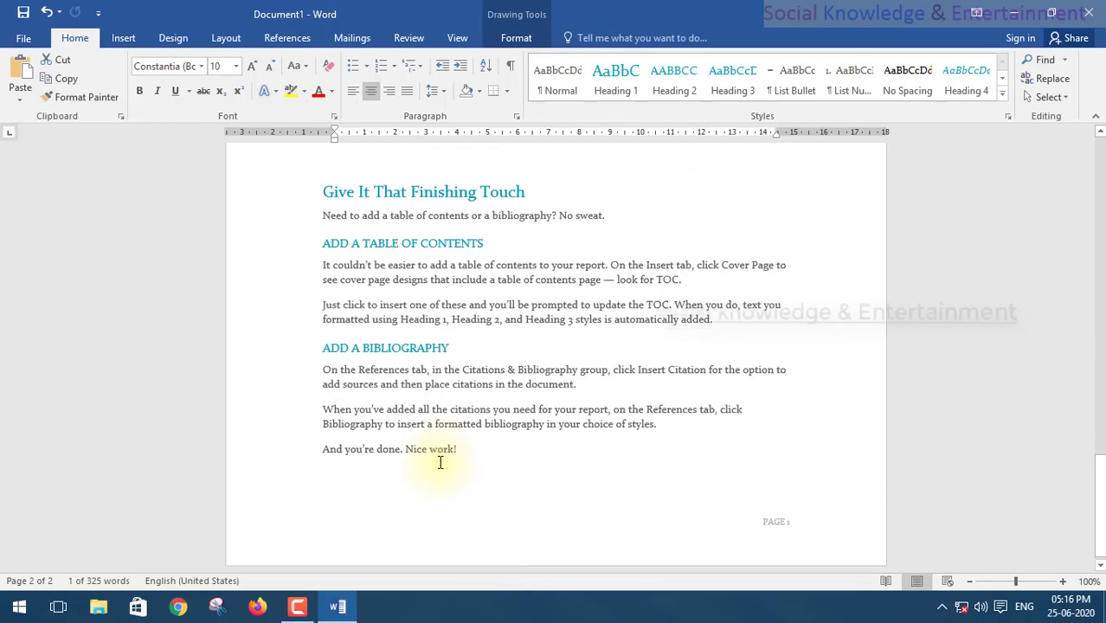
pyautogui.scroll(10, 437, 462)
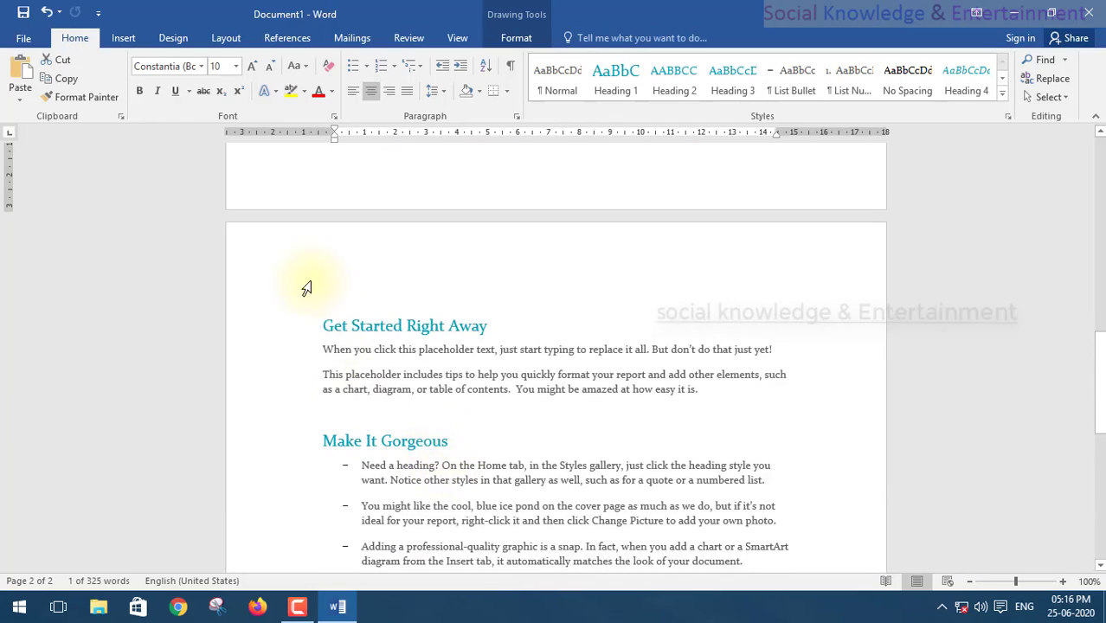
pyautogui.moveTo(336, 329); pyautogui.dragTo(446, 454)
pyautogui.scroll(-10, 444, 448)
pyautogui.scroll(4, 444, 448)
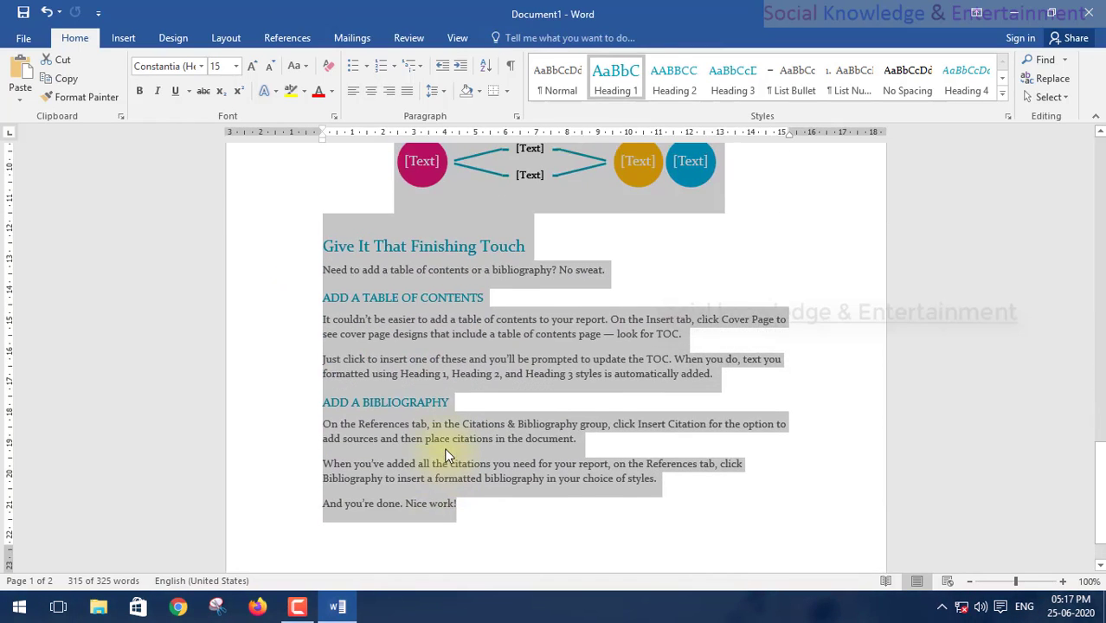
pyautogui.scroll(3, 431, 385)
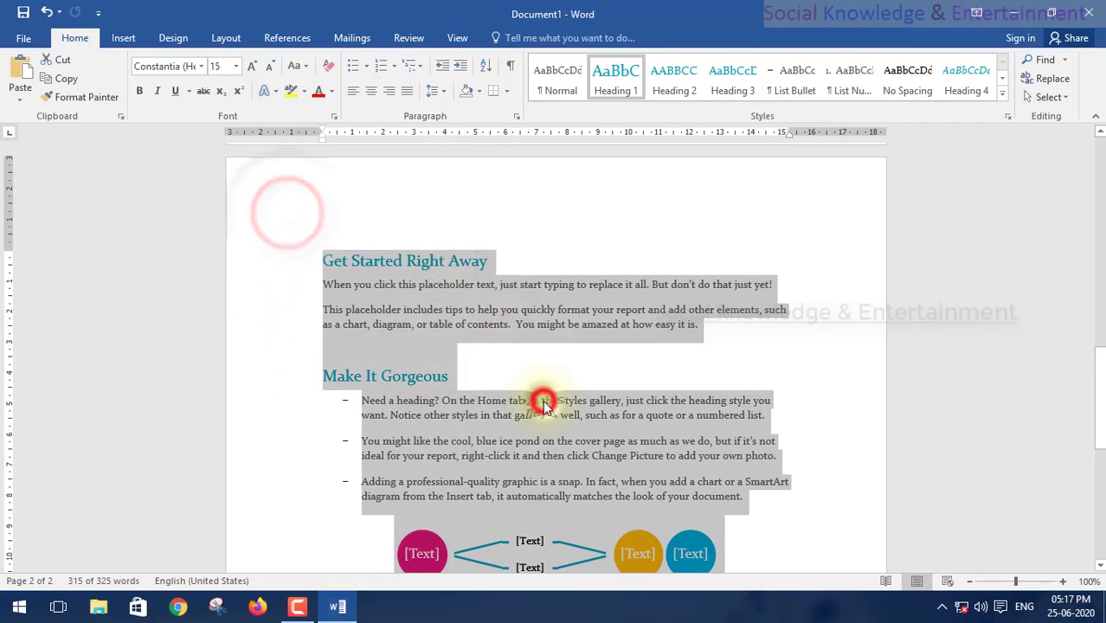
pyautogui.scroll(-1, 485, 381)
pyautogui.scroll(-5, 452, 368)
pyautogui.scroll(15, 452, 364)
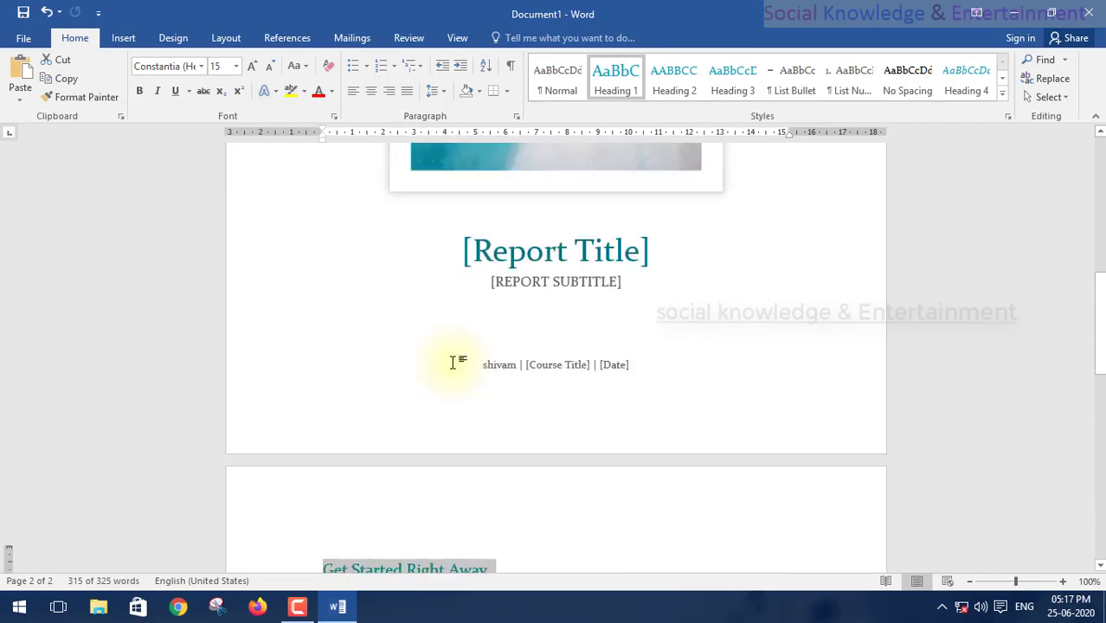
# Check how the Make It Gorgeous and Add a Bibliography sections select as one placeholder, and compare the body page with the cover.
pyautogui.click(449, 313)
pyautogui.scroll(-10, 478, 430)
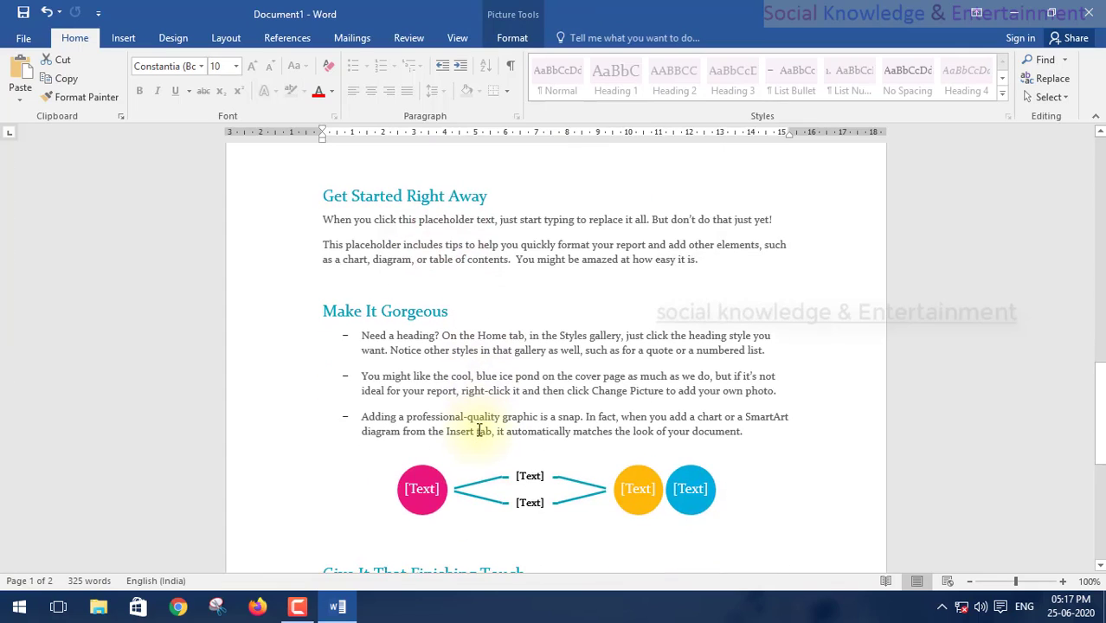
pyautogui.tripleClick(322, 311)
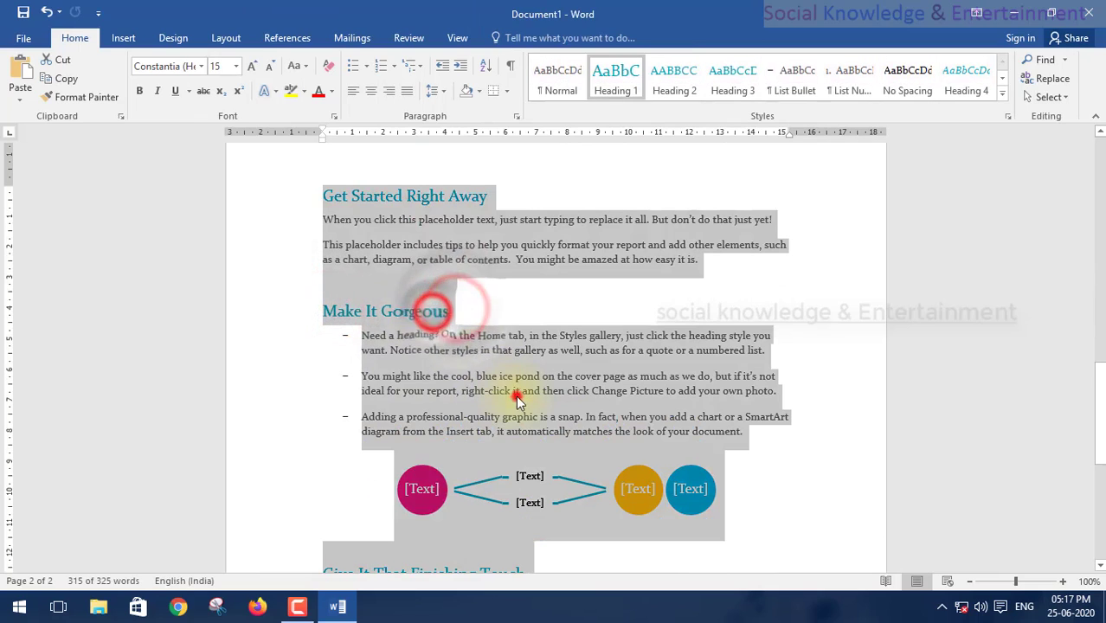
pyautogui.scroll(-5, 507, 391)
pyautogui.click(545, 503)
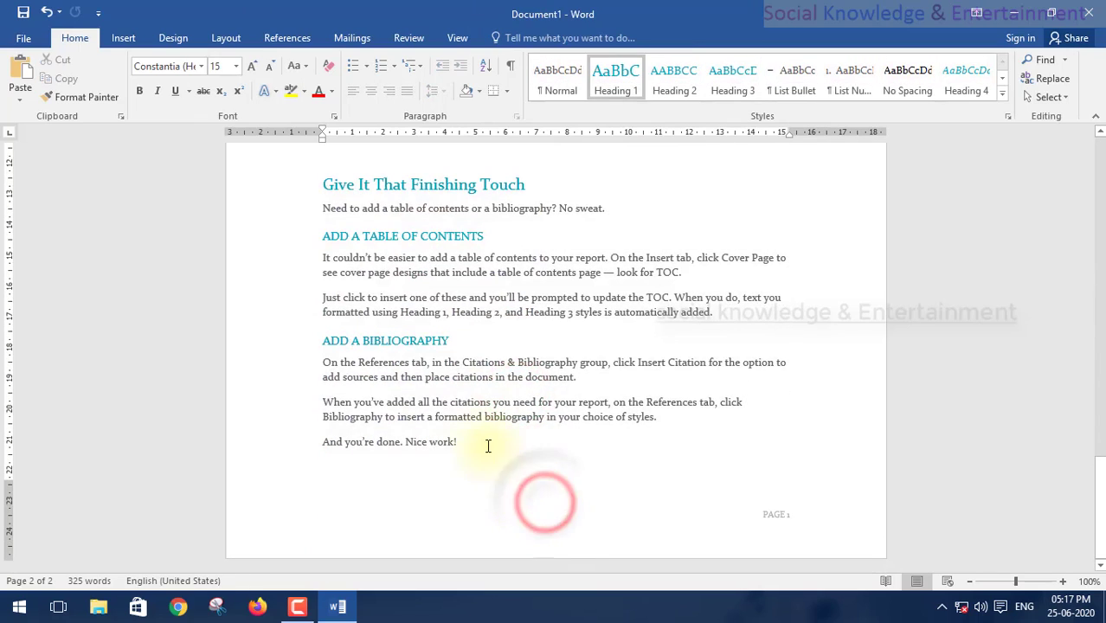
pyautogui.tripleClick(469, 342)
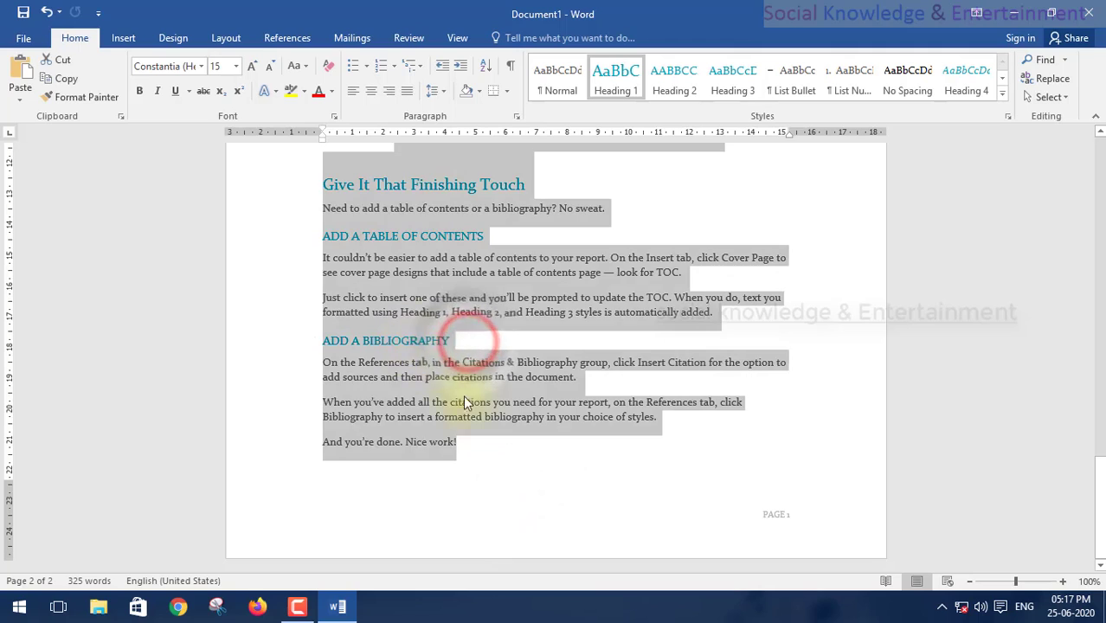
pyautogui.click(495, 451)
pyautogui.scroll(6, 495, 450)
pyautogui.scroll(10, 495, 449)
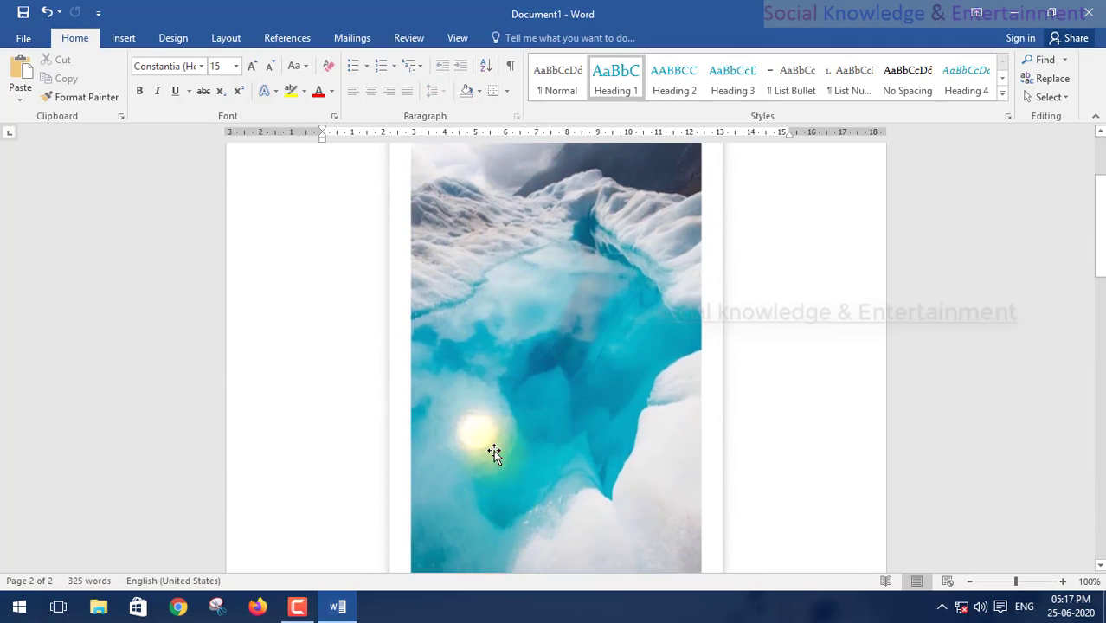
pyautogui.scroll(-1, 481, 328)
pyautogui.scroll(-10, 479, 384)
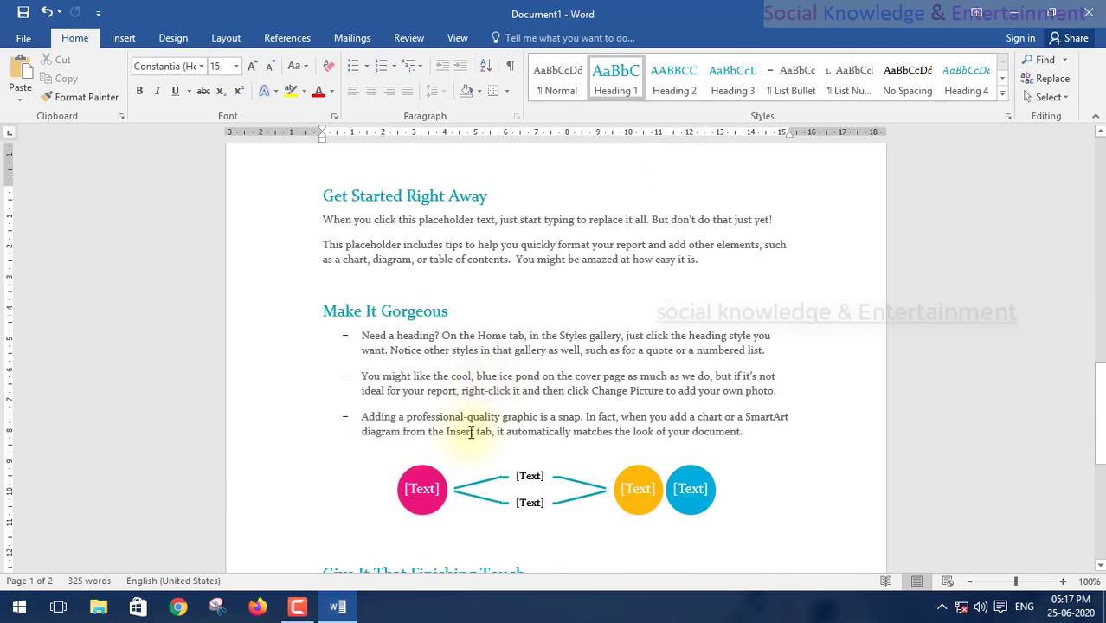
pyautogui.scroll(10, 546, 441)
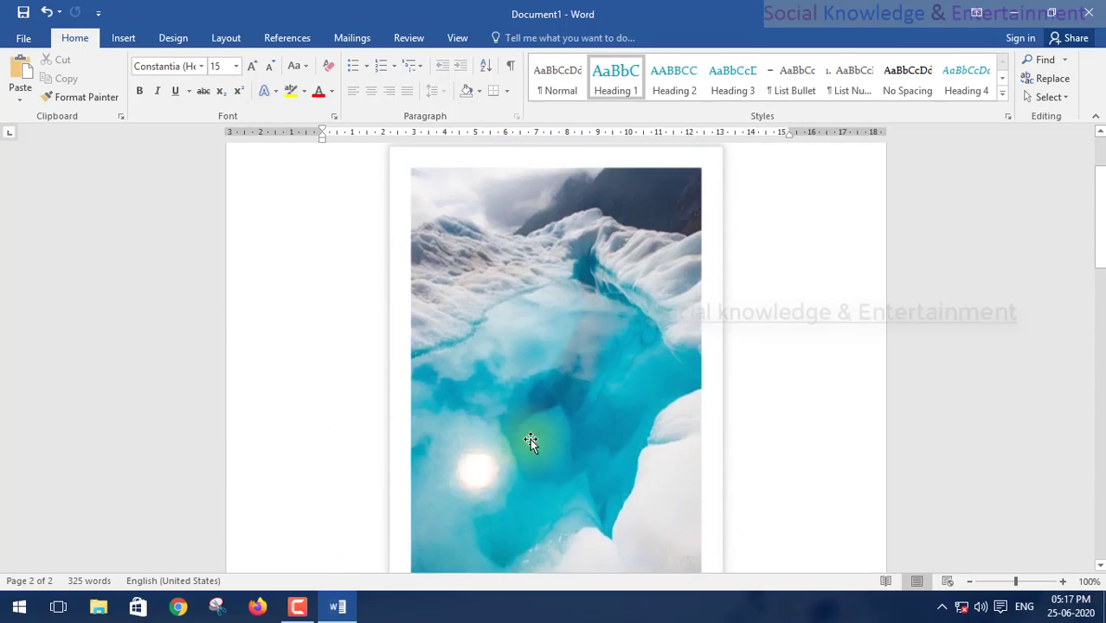
# Browse the available document templates and create a new document from the Origin report template.
pyautogui.click(32, 41)
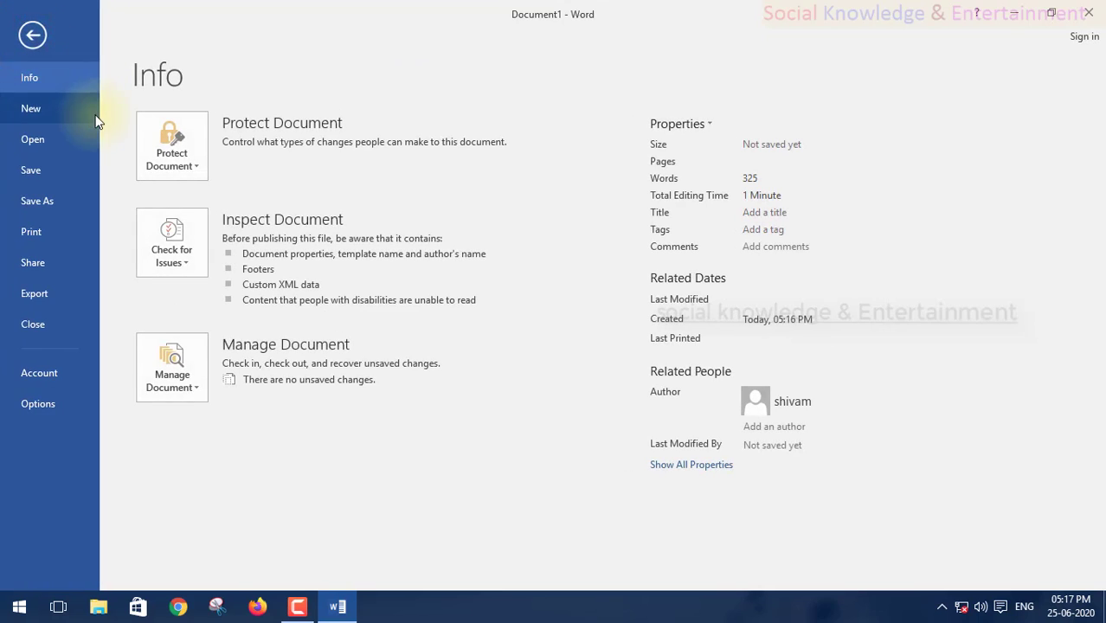
pyautogui.click(69, 108)
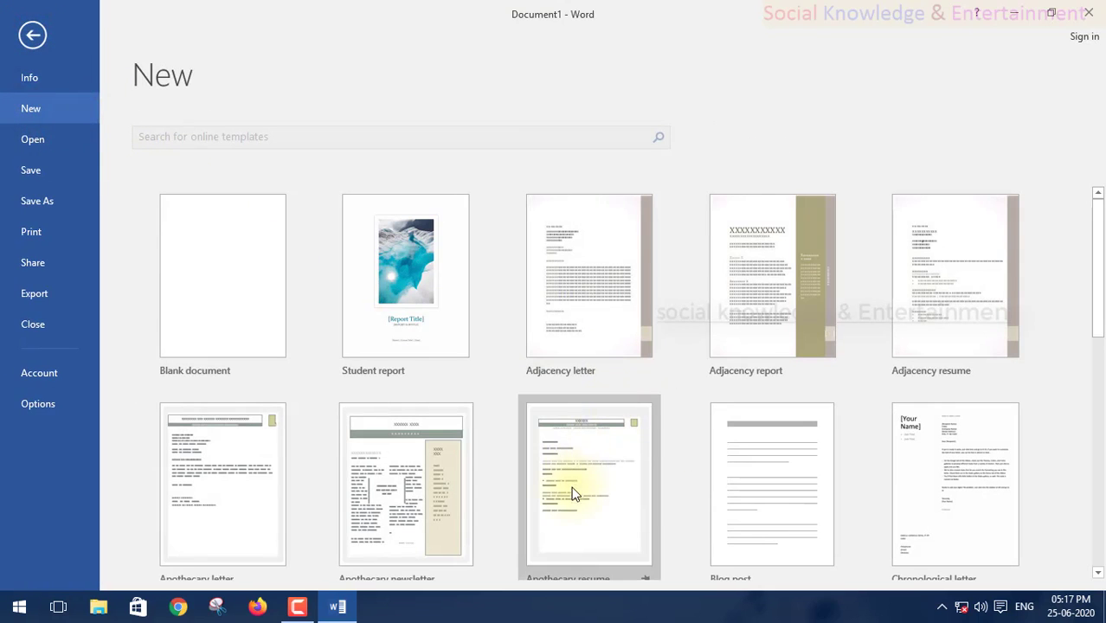
pyautogui.scroll(-3, 581, 307)
pyautogui.scroll(1, 581, 307)
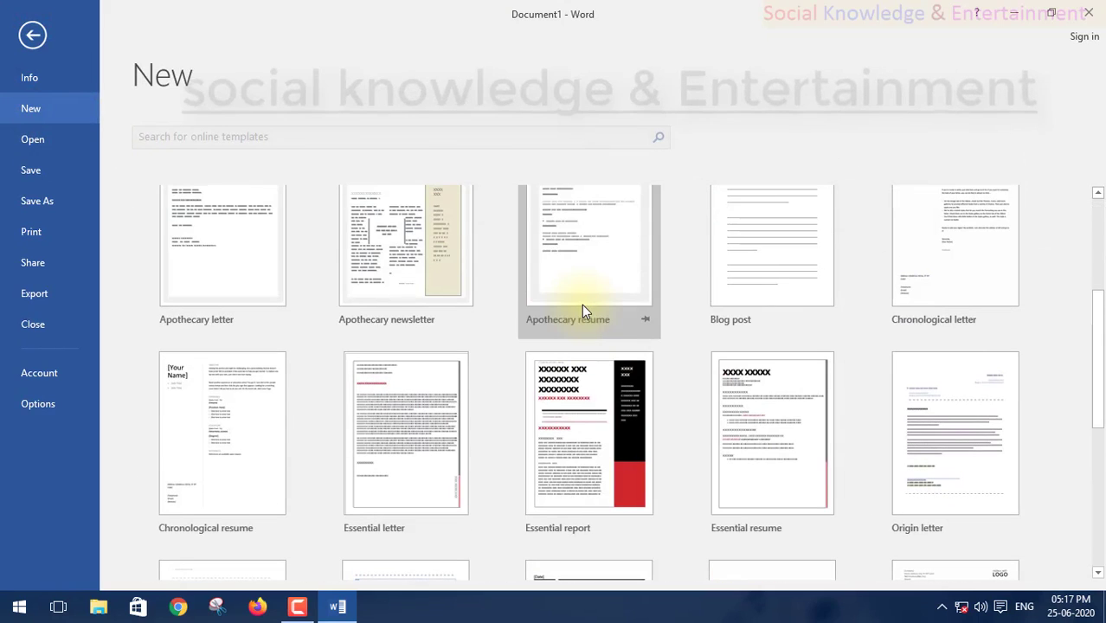
pyautogui.scroll(-1, 541, 340)
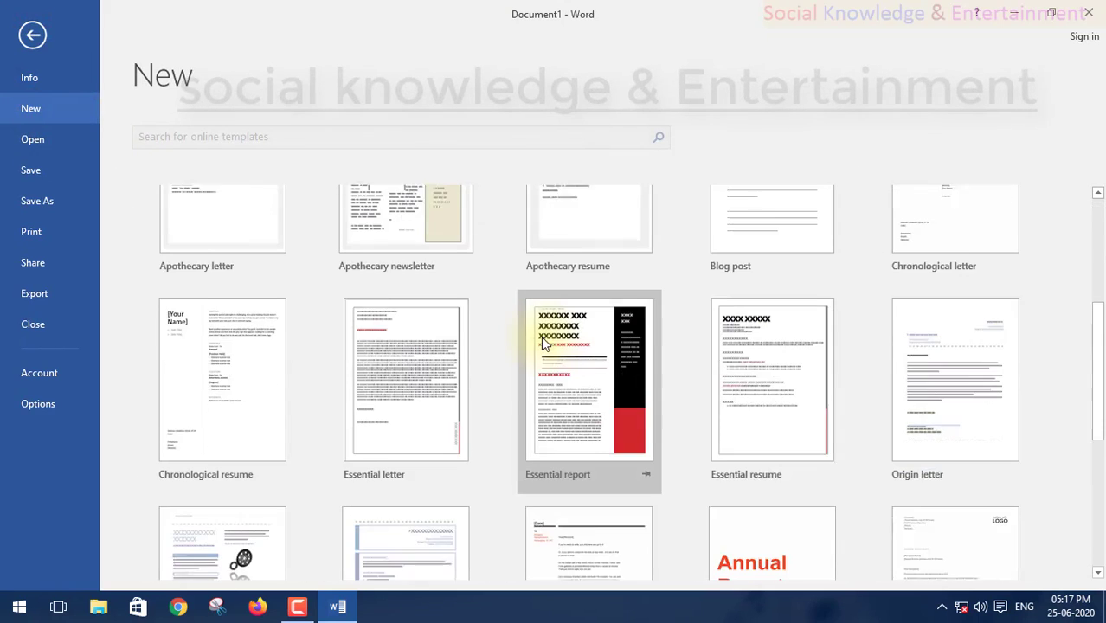
pyautogui.scroll(-4, 541, 336)
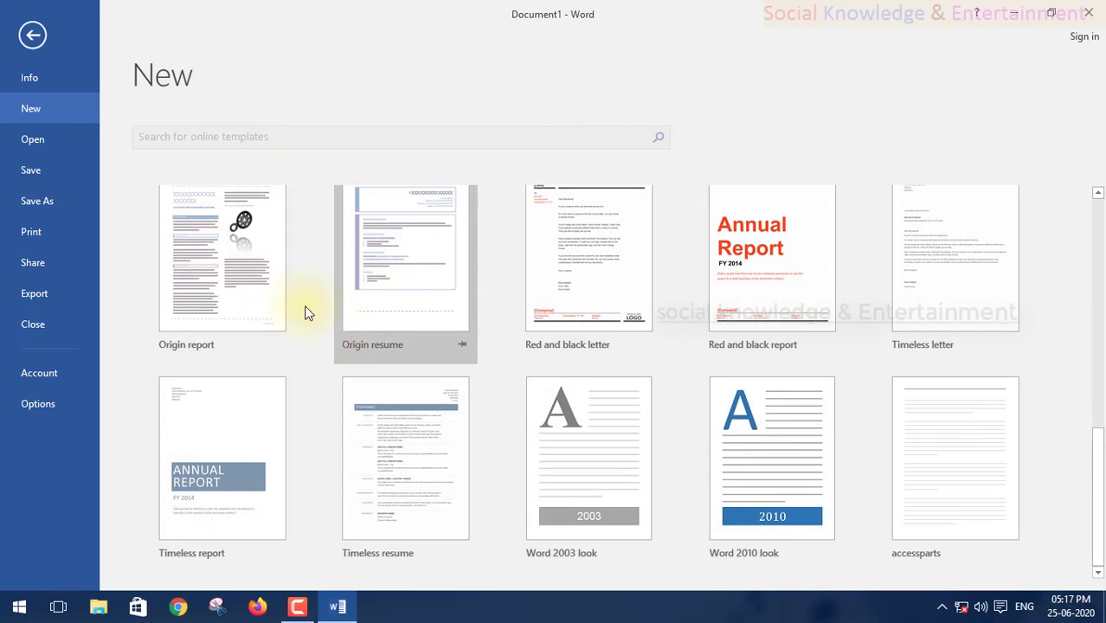
pyautogui.click(236, 274)
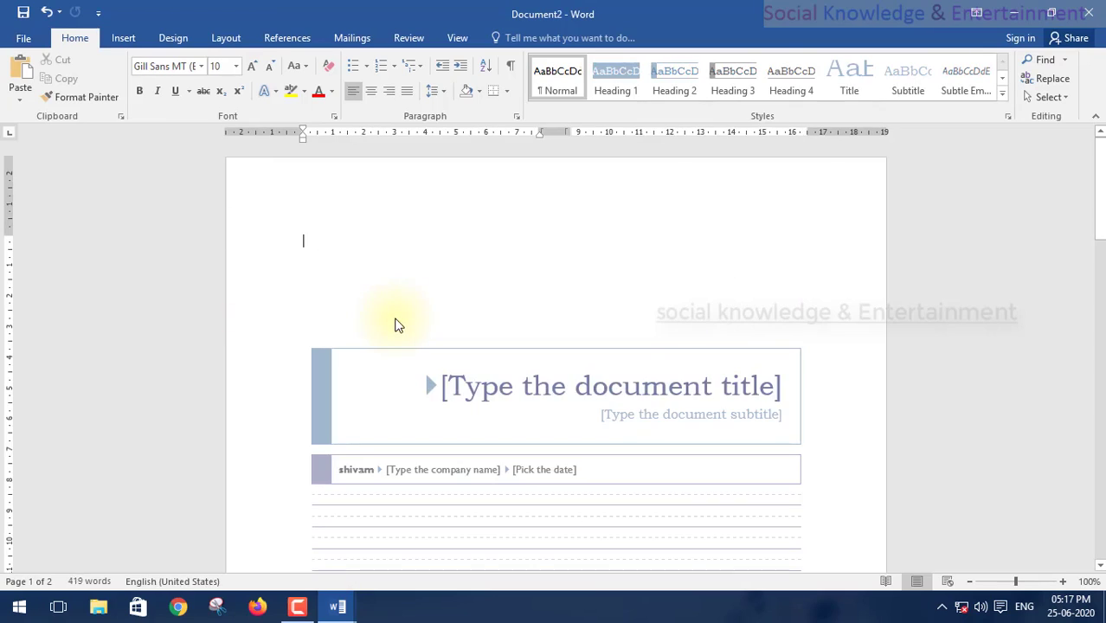
# Examine the Origin report's cover page, including its title block, company name and date fields, and the ruled lines.
pyautogui.scroll(-5, 510, 405)
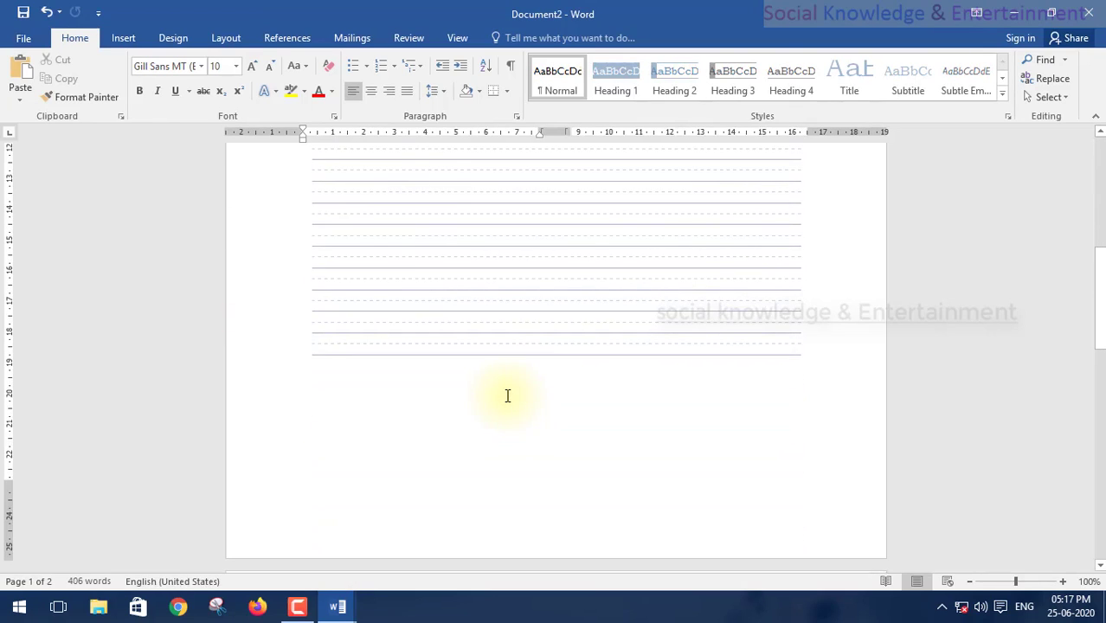
pyautogui.scroll(4, 506, 398)
pyautogui.click(446, 456)
pyautogui.click(445, 494)
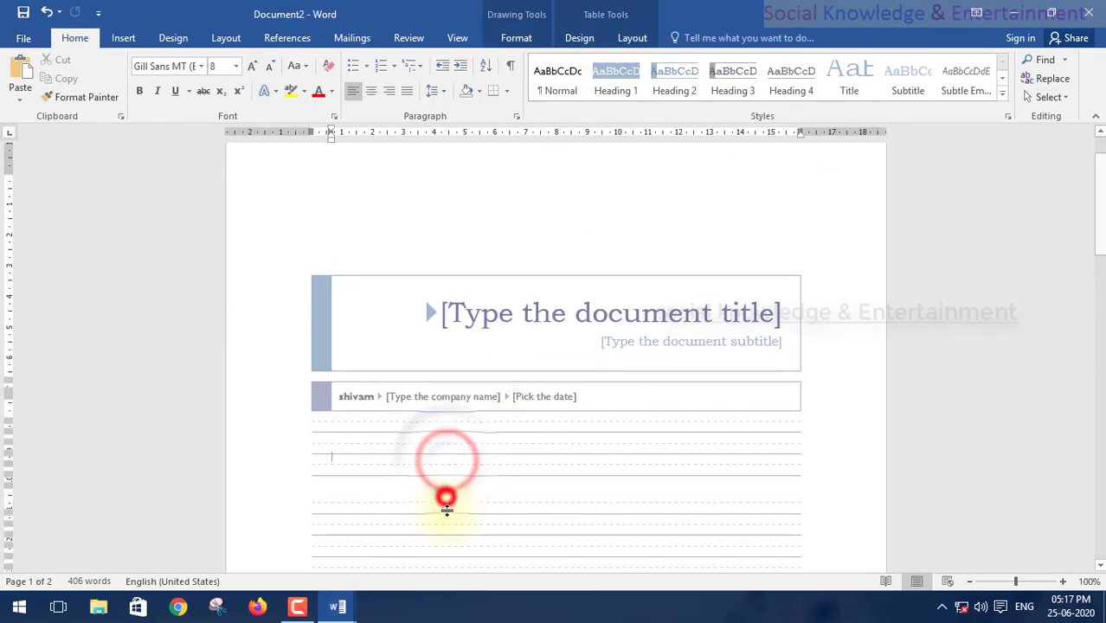
pyautogui.scroll(2, 537, 237)
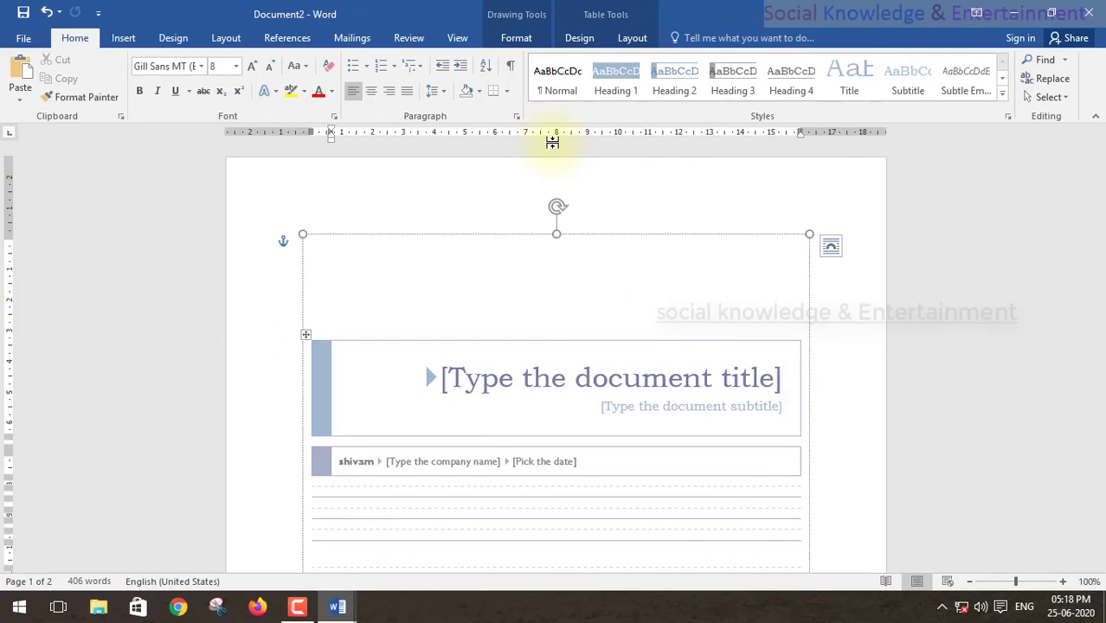
# Close the Origin report and Student report documents without saving them.
pyautogui.click(1092, 11)
pyautogui.click(558, 335)
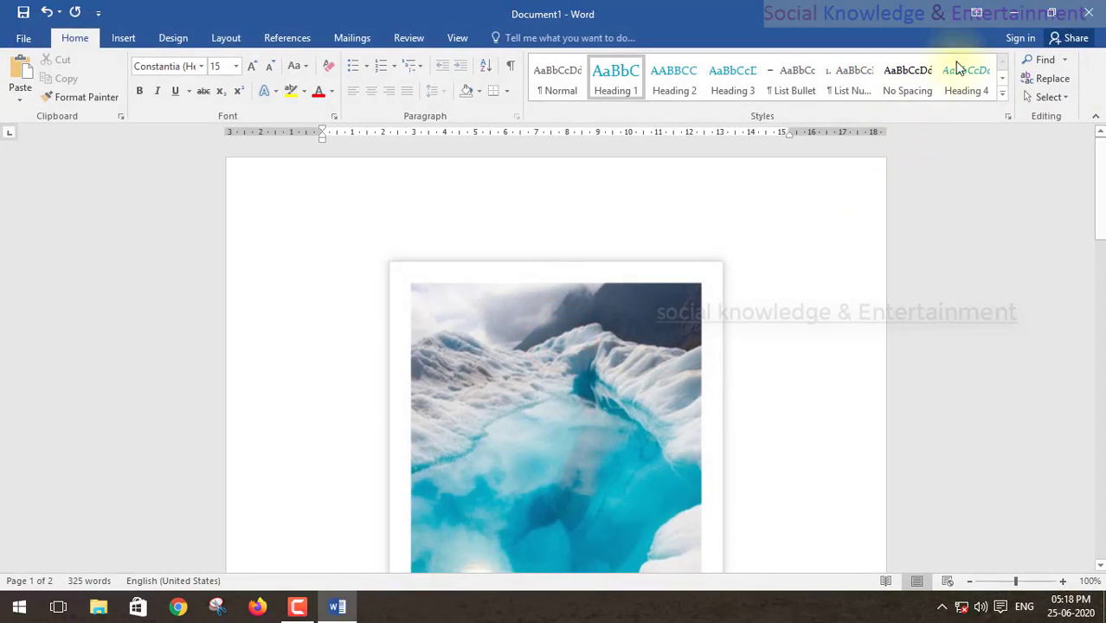
pyautogui.click(1089, 12)
pyautogui.click(558, 335)
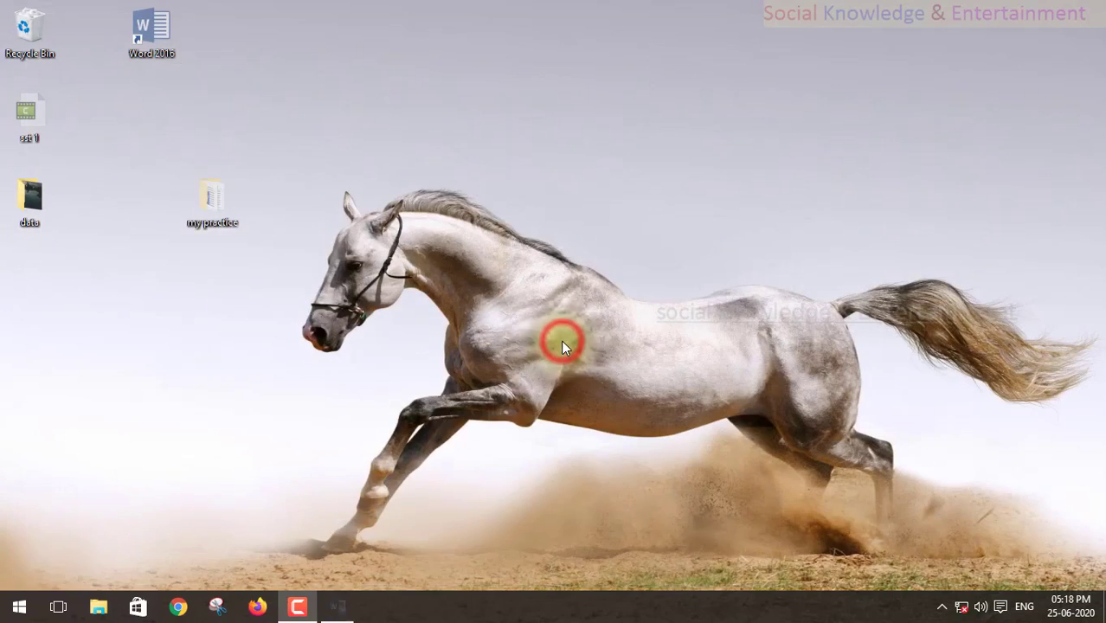
# Start Word 2016 from the desktop and create a blank document.
pyautogui.doubleClick(141, 50)
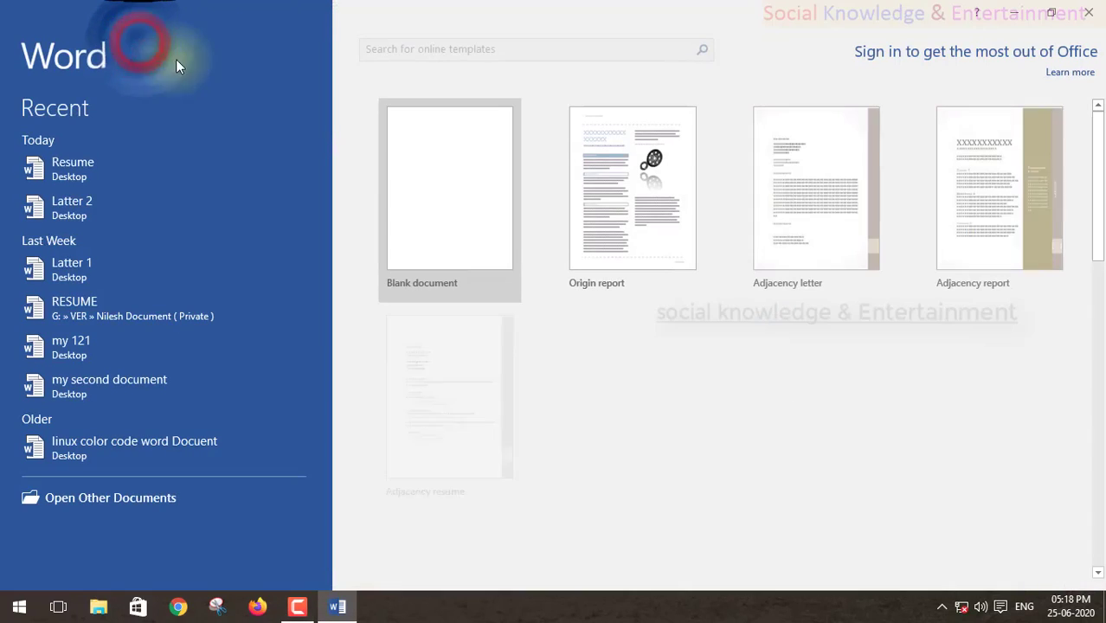
pyautogui.click(450, 203)
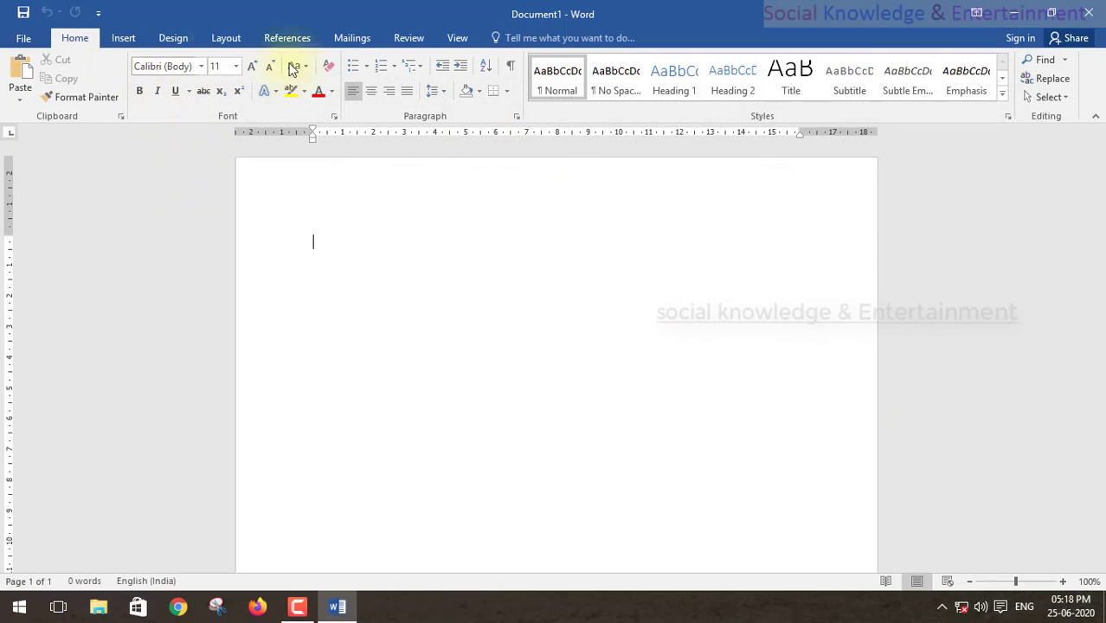
pyautogui.scroll(-10, 599, 294)
pyautogui.scroll(10, 598, 294)
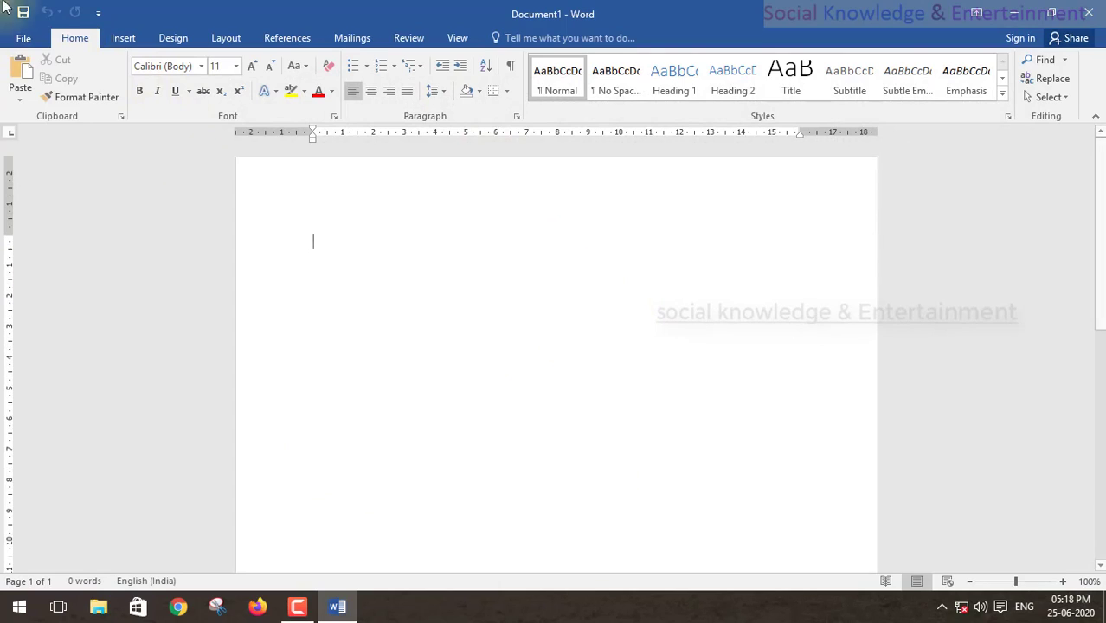
# Browse the insertable chart types, viewing the Line, Pie, Bar, Area, X Y (Scatter), Stock, Surface, Radar and Treemap previews.
pyautogui.click(123, 37)
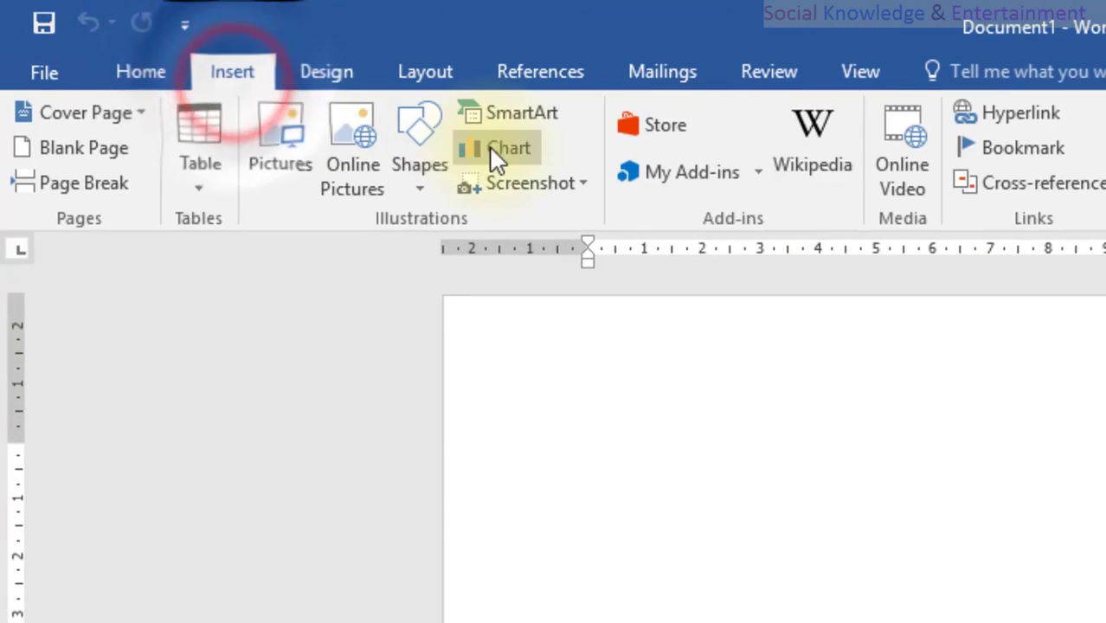
pyautogui.click(489, 145)
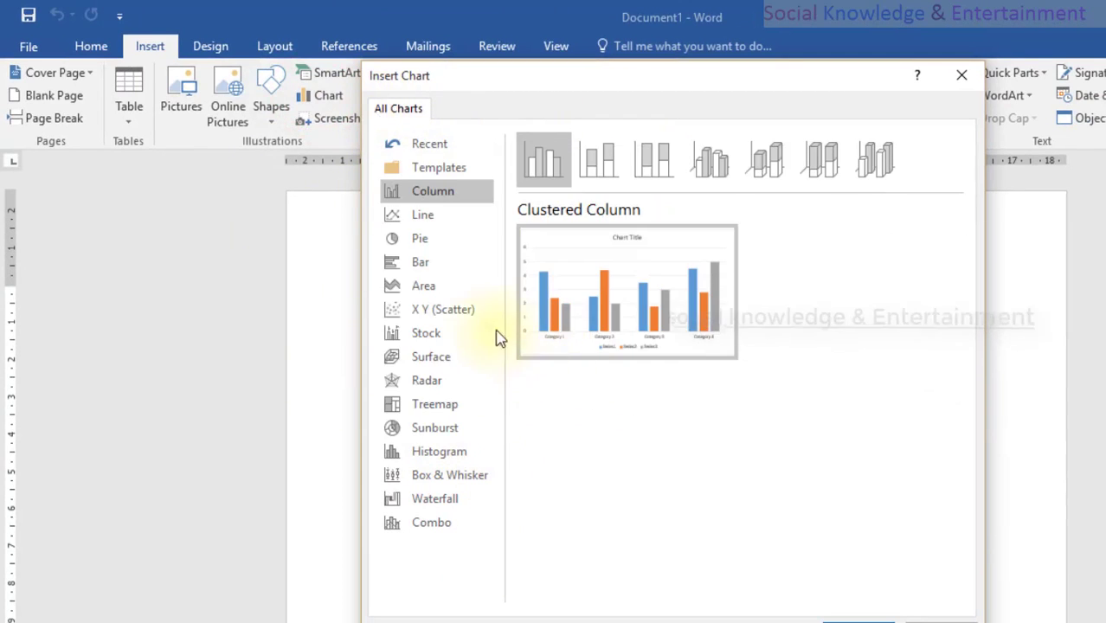
pyautogui.click(474, 211)
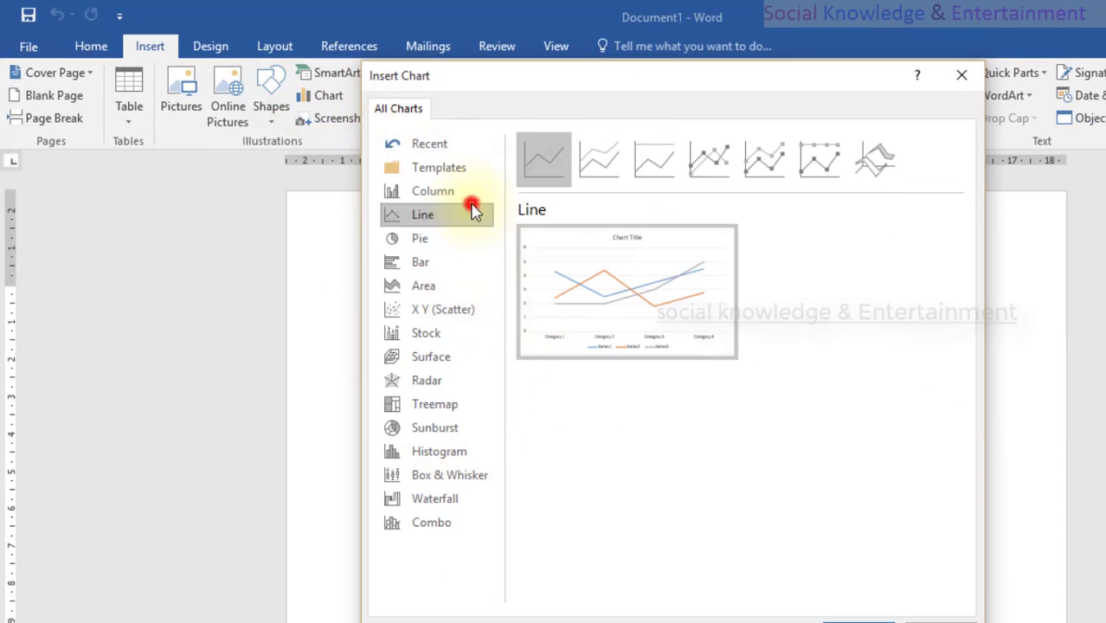
pyautogui.click(445, 240)
pyautogui.click(447, 264)
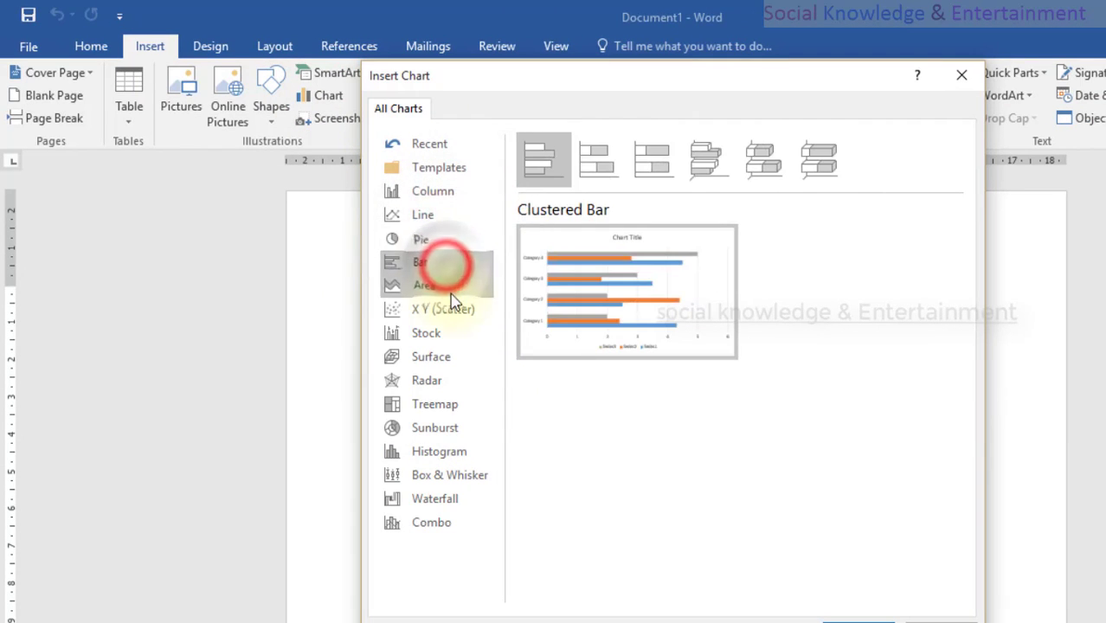
pyautogui.click(445, 287)
pyautogui.click(447, 312)
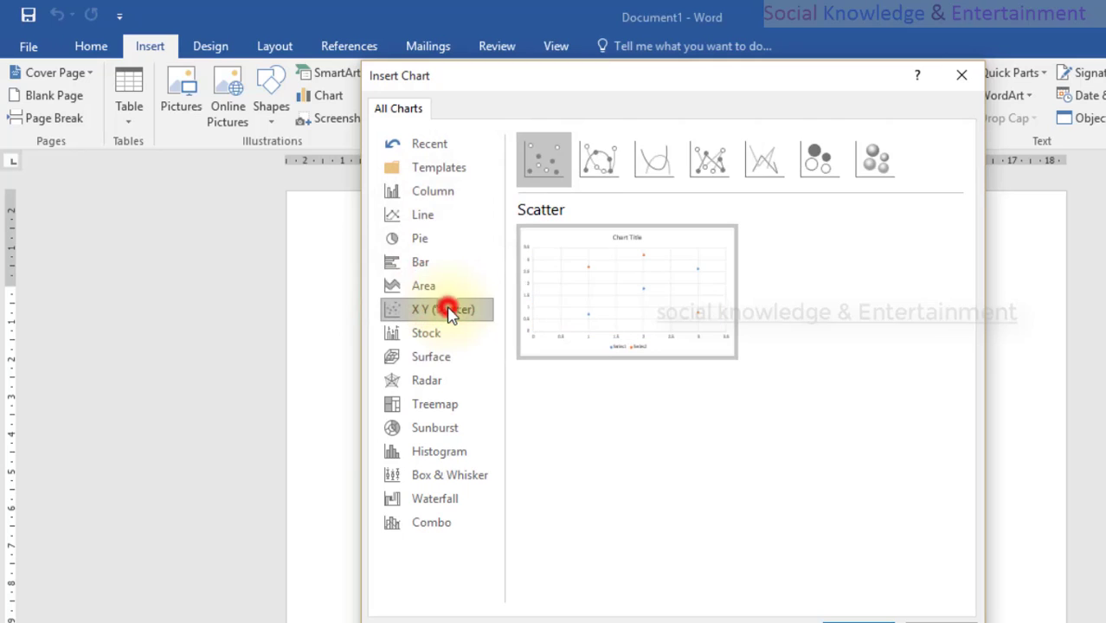
pyautogui.click(441, 333)
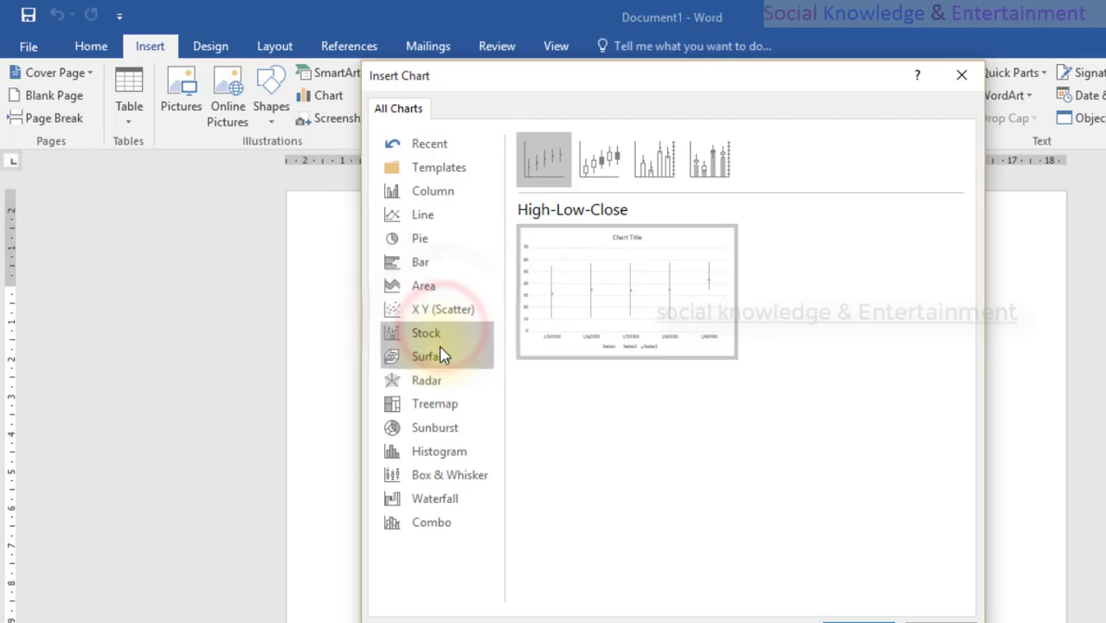
pyautogui.click(437, 358)
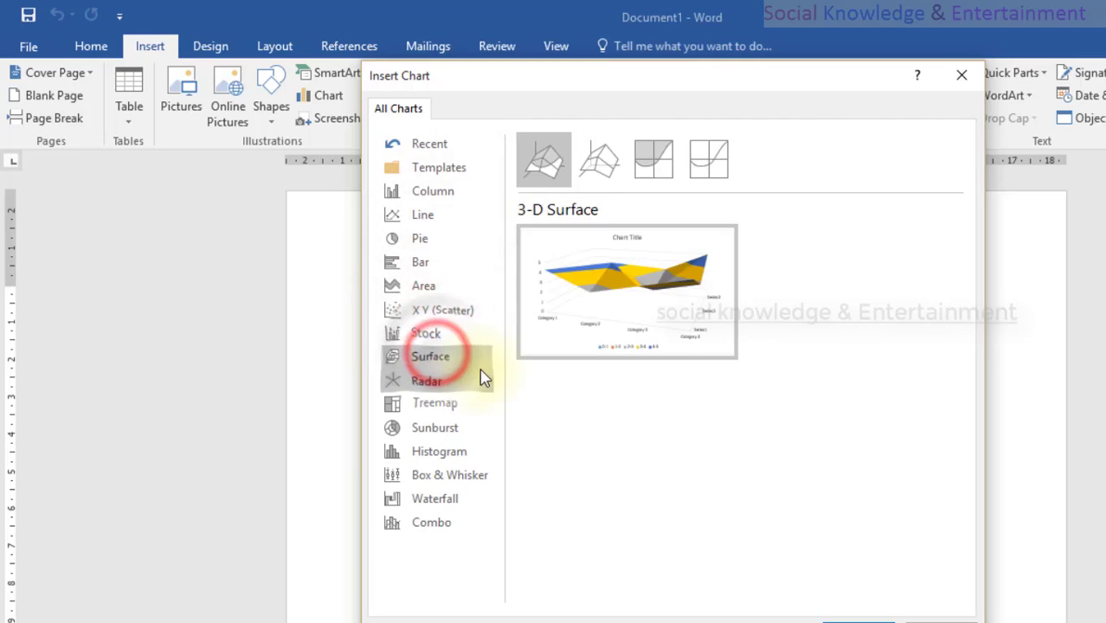
pyautogui.click(448, 390)
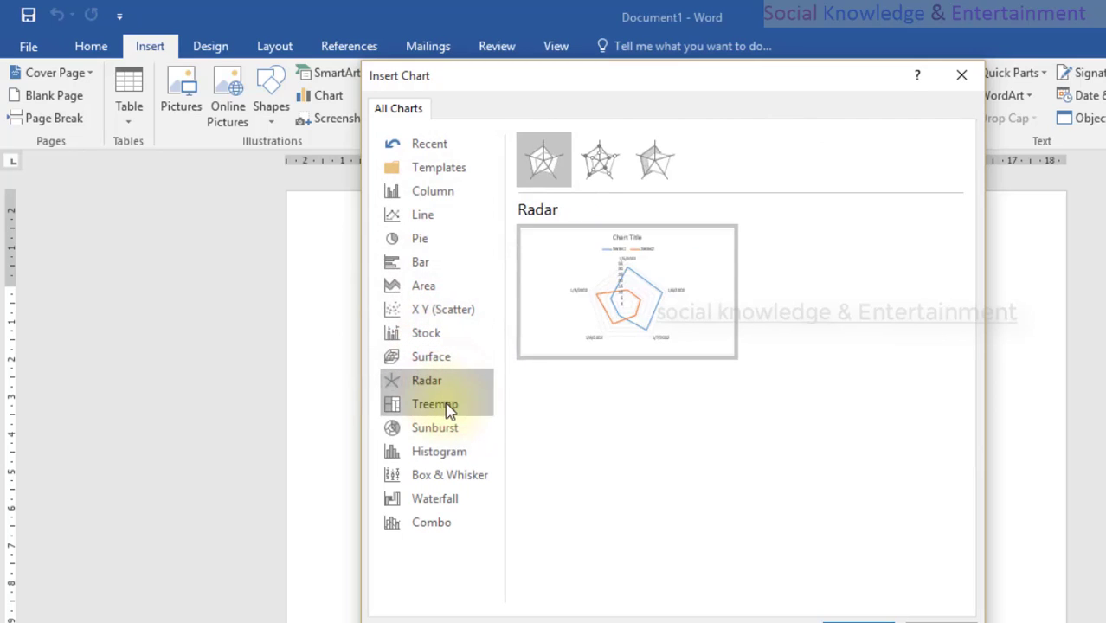
pyautogui.click(448, 407)
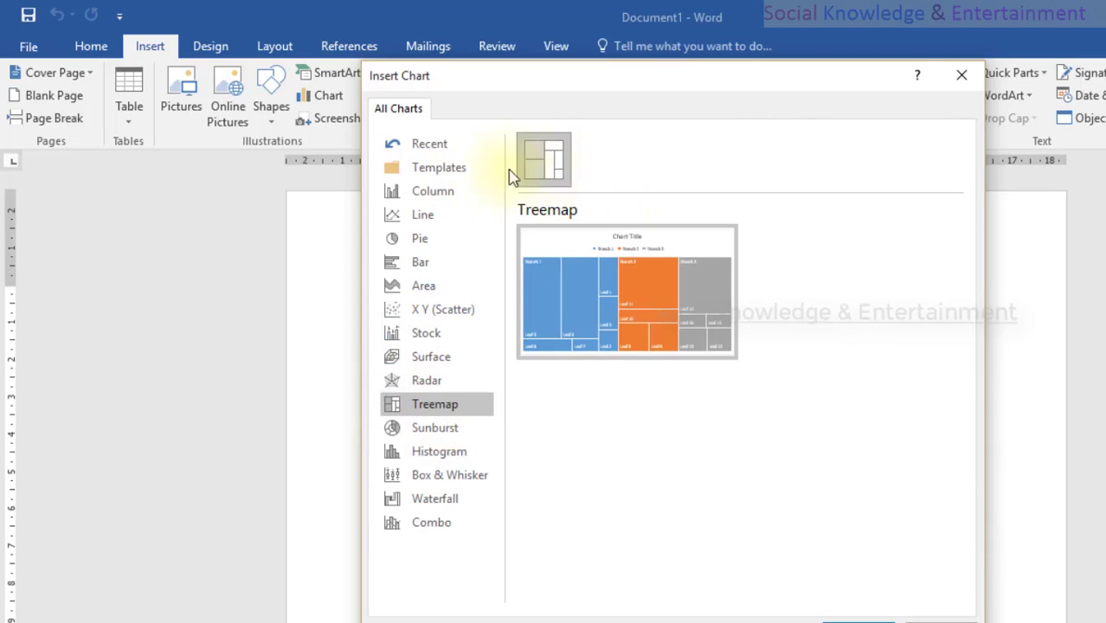
# Insert a Clustered Column chart into the blank document.
pyautogui.click(448, 197)
pyautogui.moveTo(567, 288)
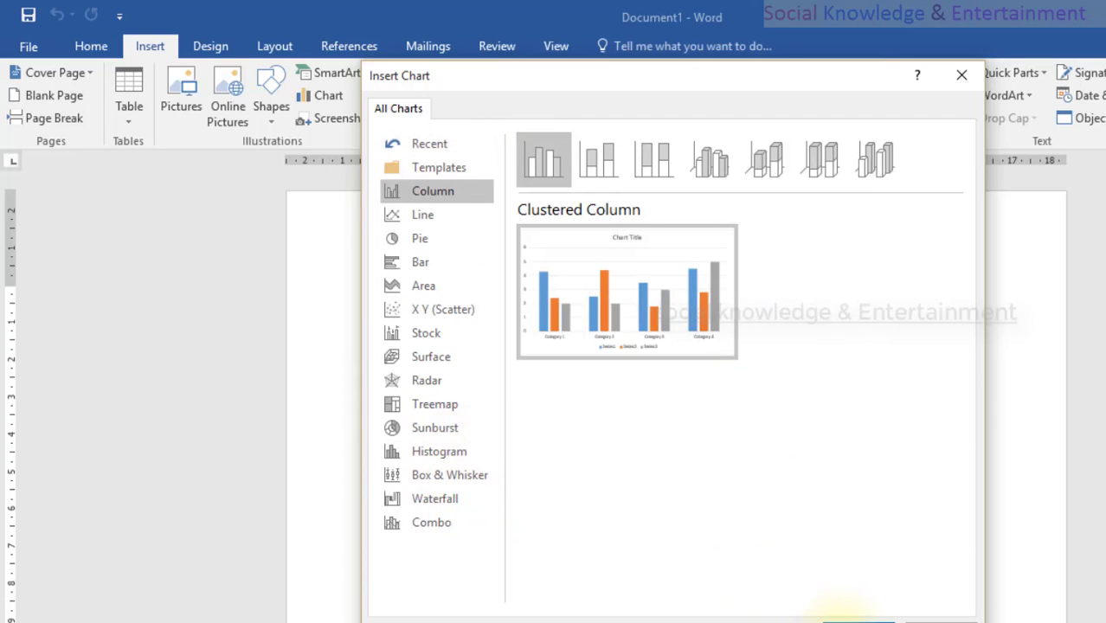
pyautogui.click(853, 617)
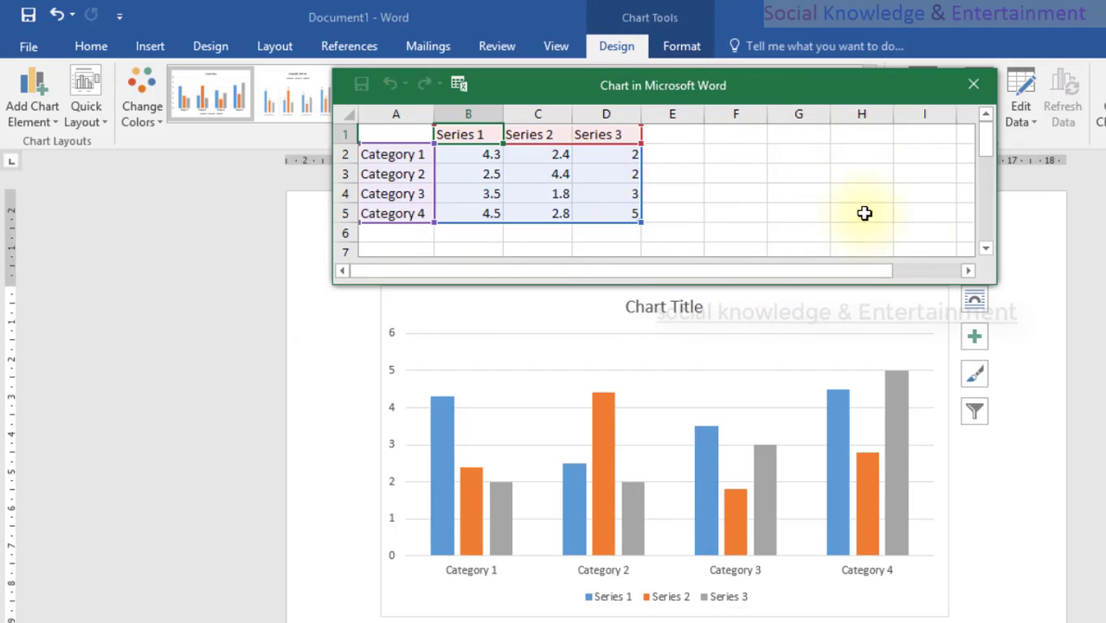
# Enlarge and reposition the chart's data sheet to examine its categories and series values, and close it.
pyautogui.click(999, 281)
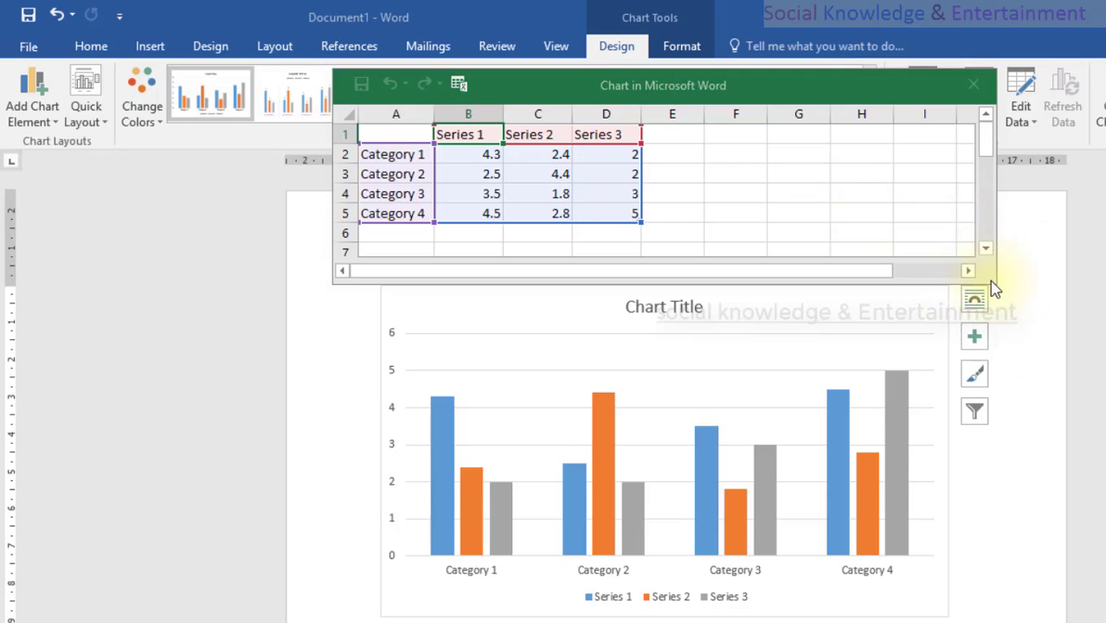
pyautogui.moveTo(996, 283); pyautogui.dragTo(1105, 541)
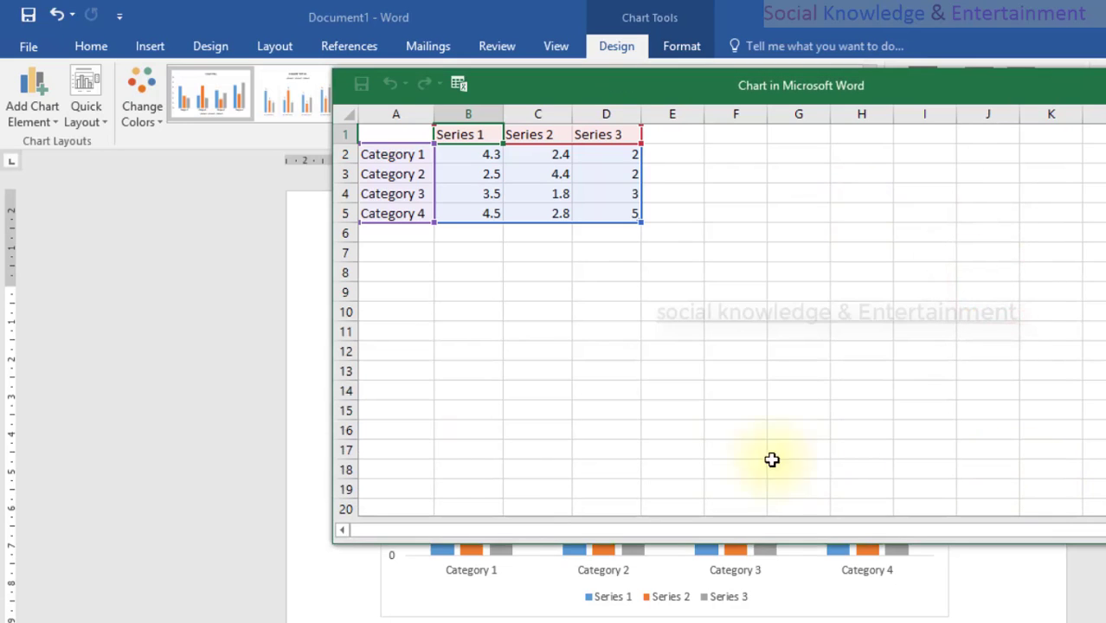
pyautogui.scroll(-3, 519, 267)
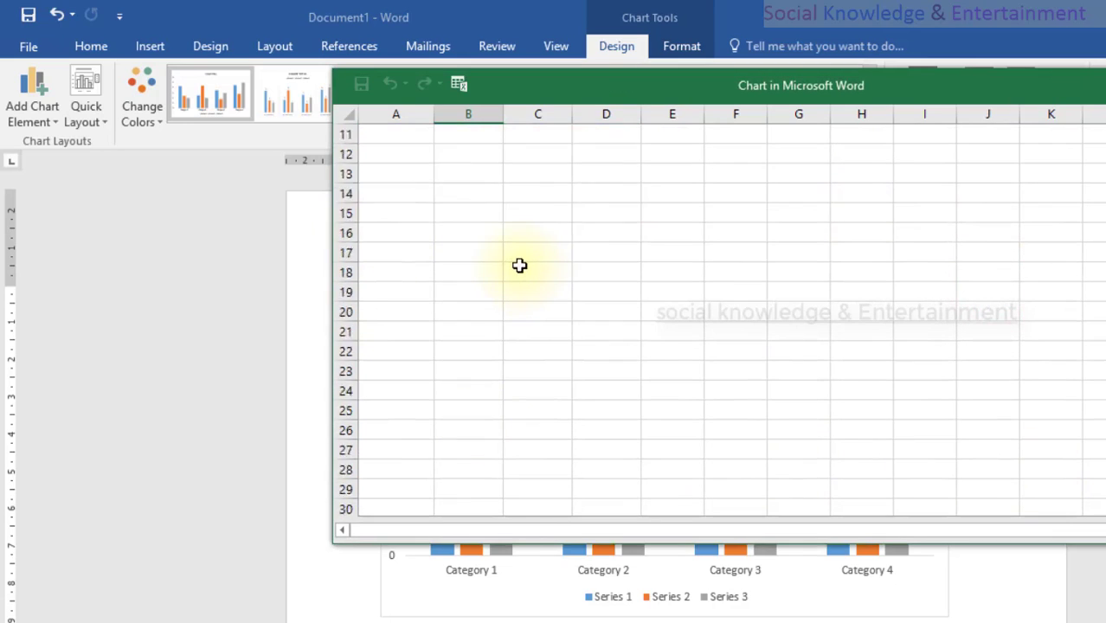
pyautogui.scroll(3, 519, 265)
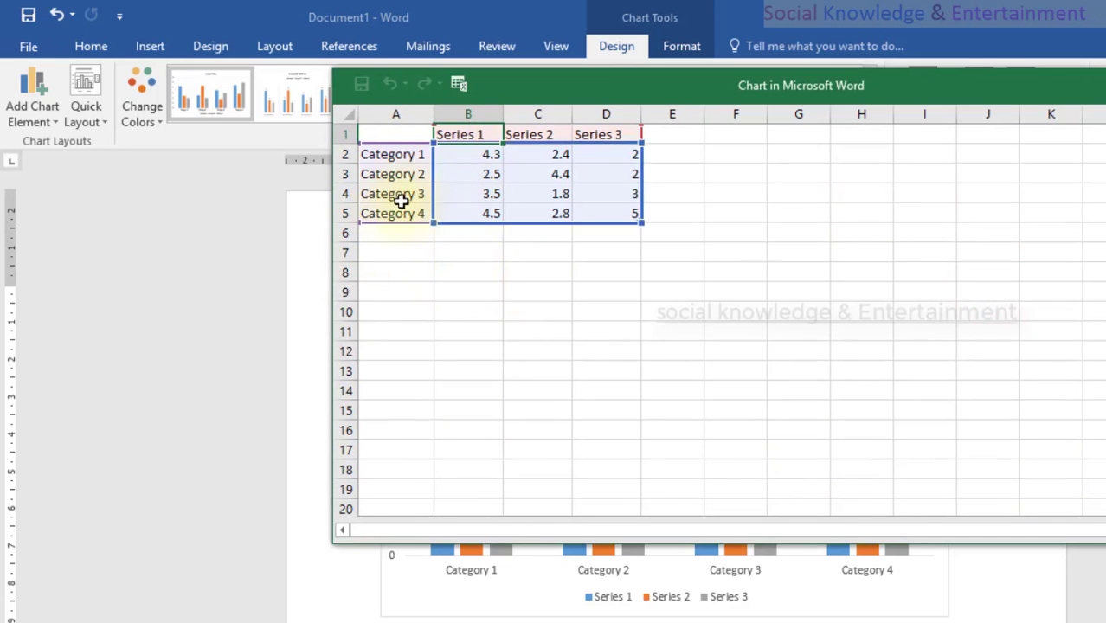
pyautogui.moveTo(670, 101); pyautogui.dragTo(584, 142)
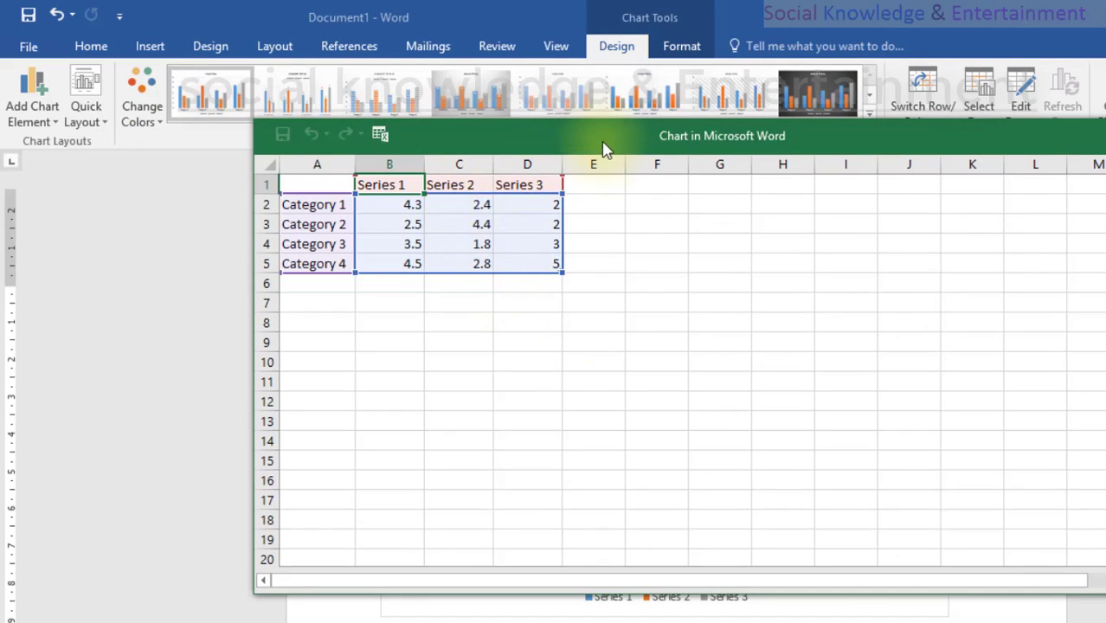
pyautogui.moveTo(604, 147); pyautogui.dragTo(531, 188)
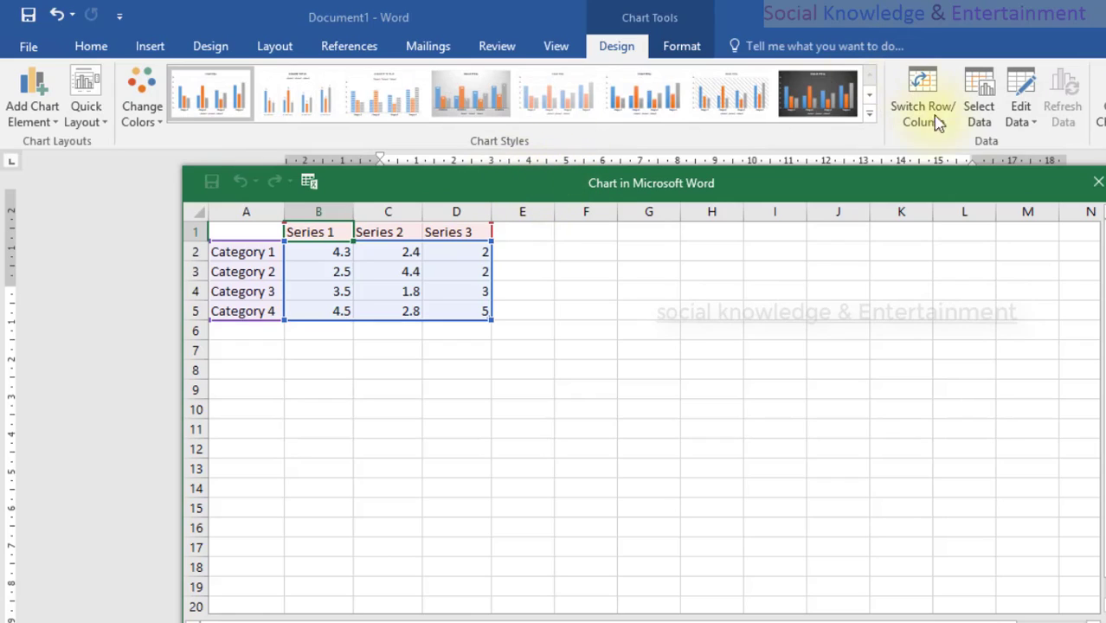
pyautogui.click(1092, 181)
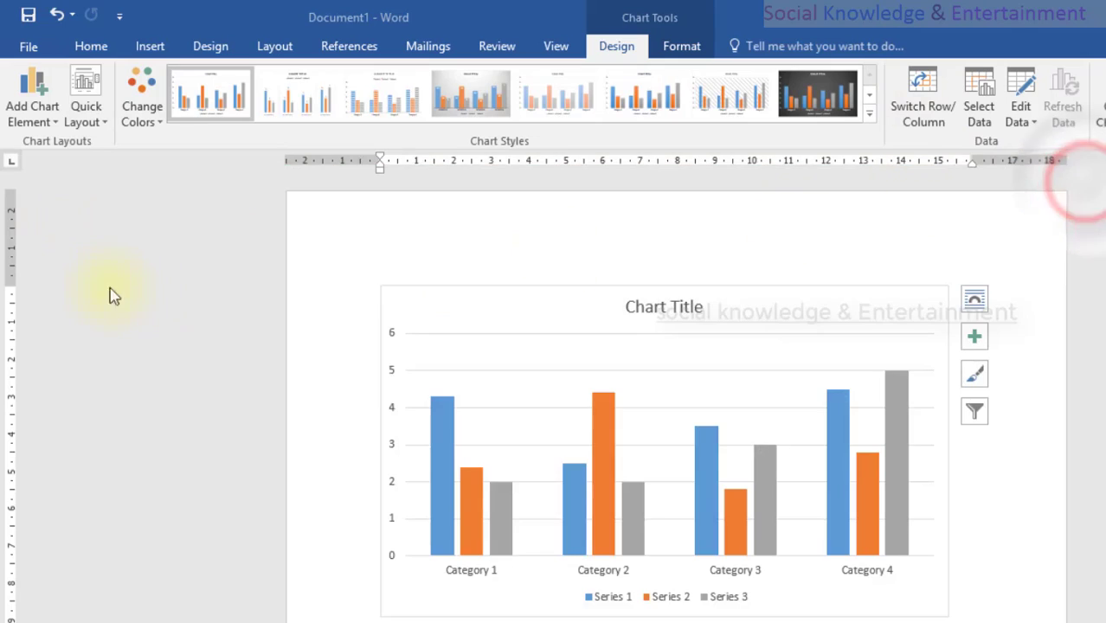
# Examine the Series 1, Series 2 and Series 3 columns in the chart by selecting each series in turn.
pyautogui.click(448, 530)
pyautogui.moveTo(447, 529)
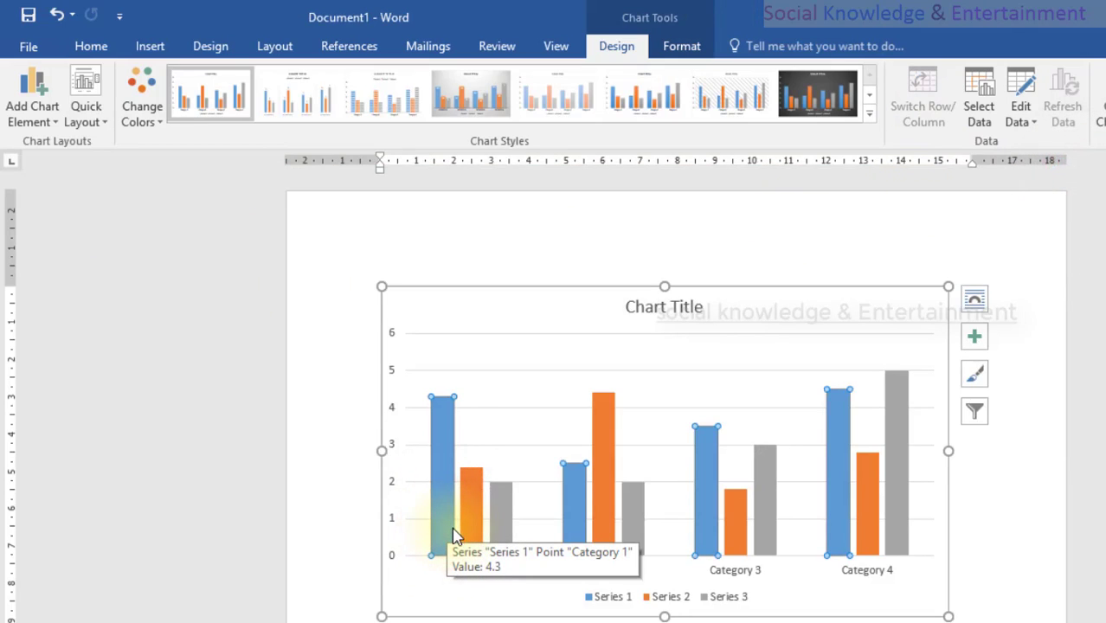
pyautogui.click(483, 523)
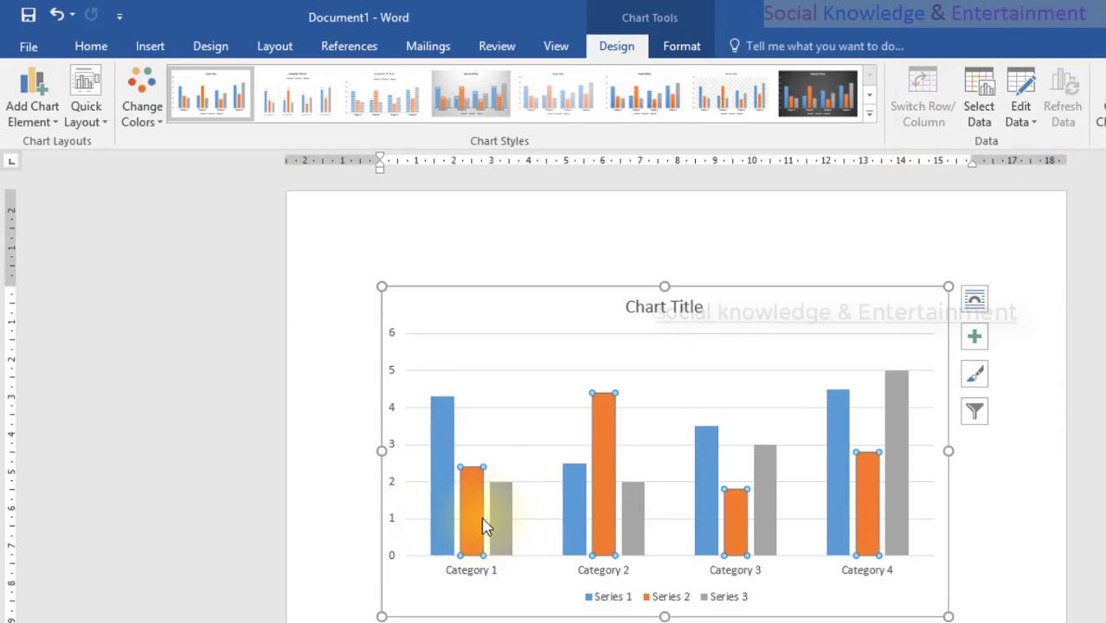
pyautogui.click(498, 515)
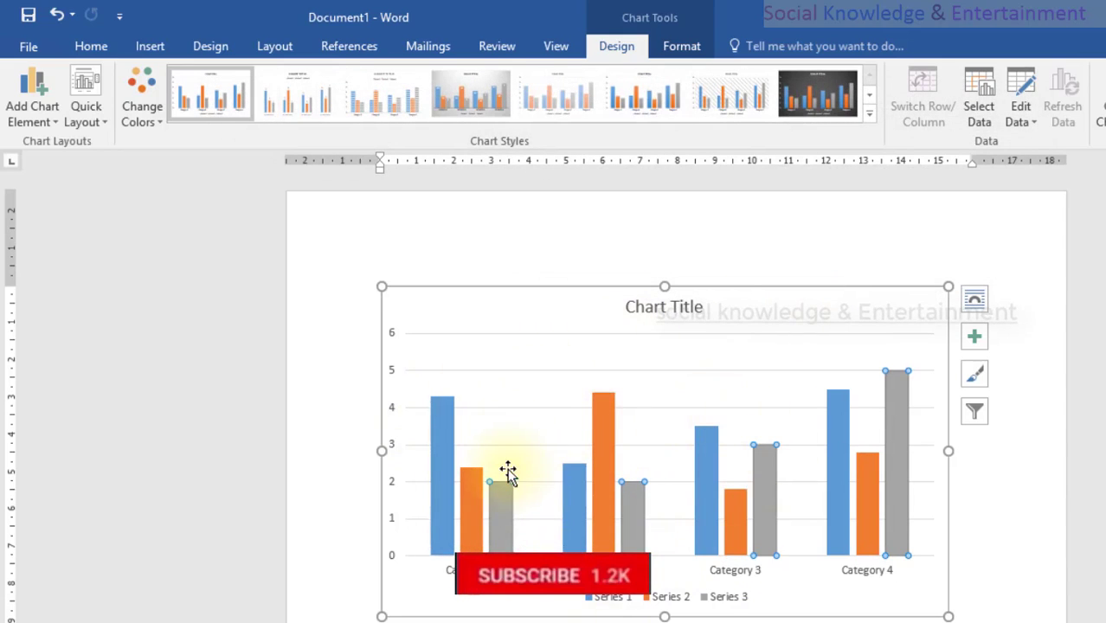
pyautogui.click(413, 287)
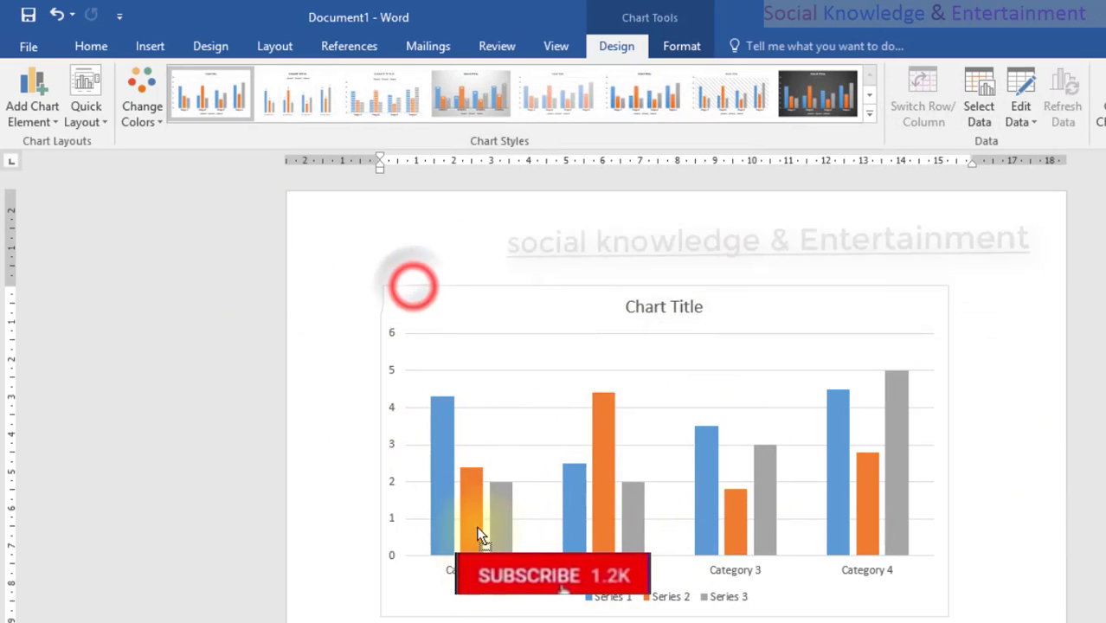
# Change the chart's title to "My Products".
pyautogui.doubleClick(639, 317)
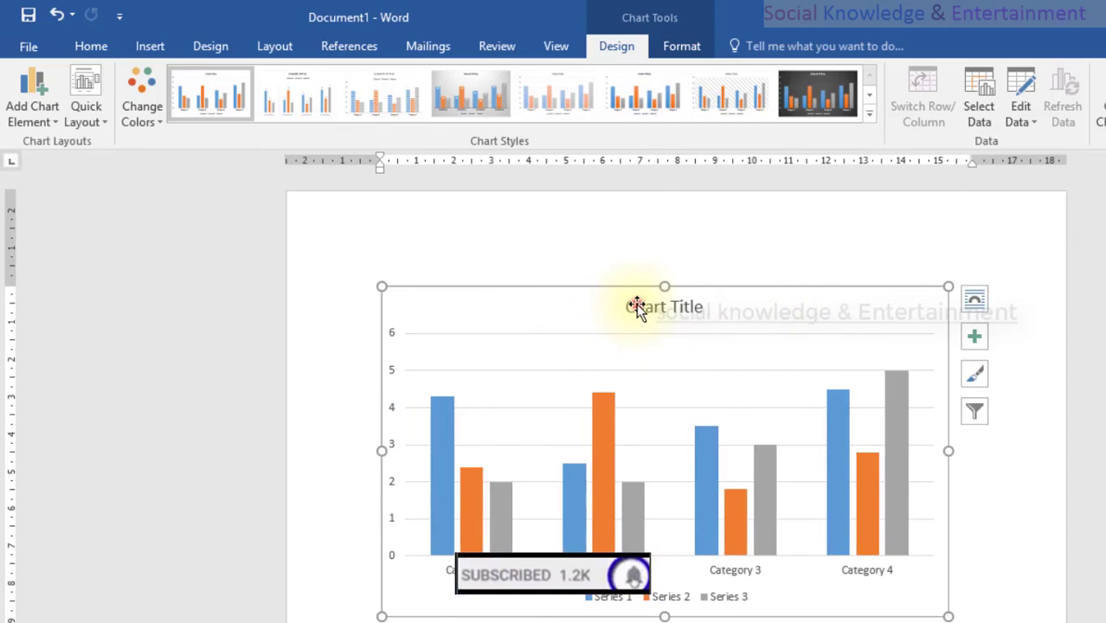
pyautogui.doubleClick(637, 307)
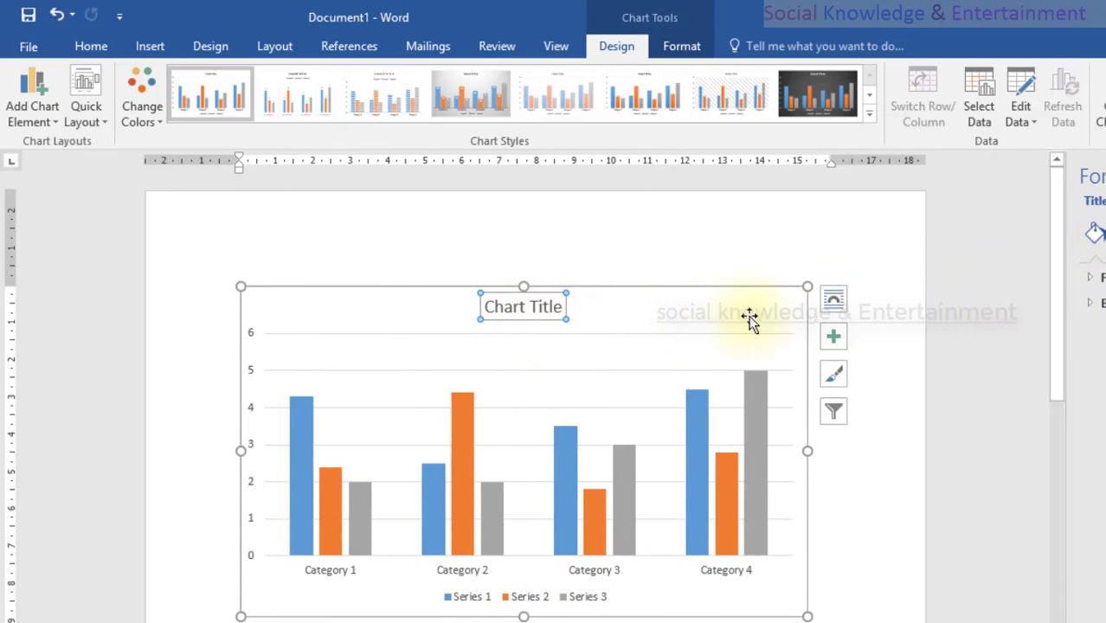
pyautogui.tripleClick(532, 310)
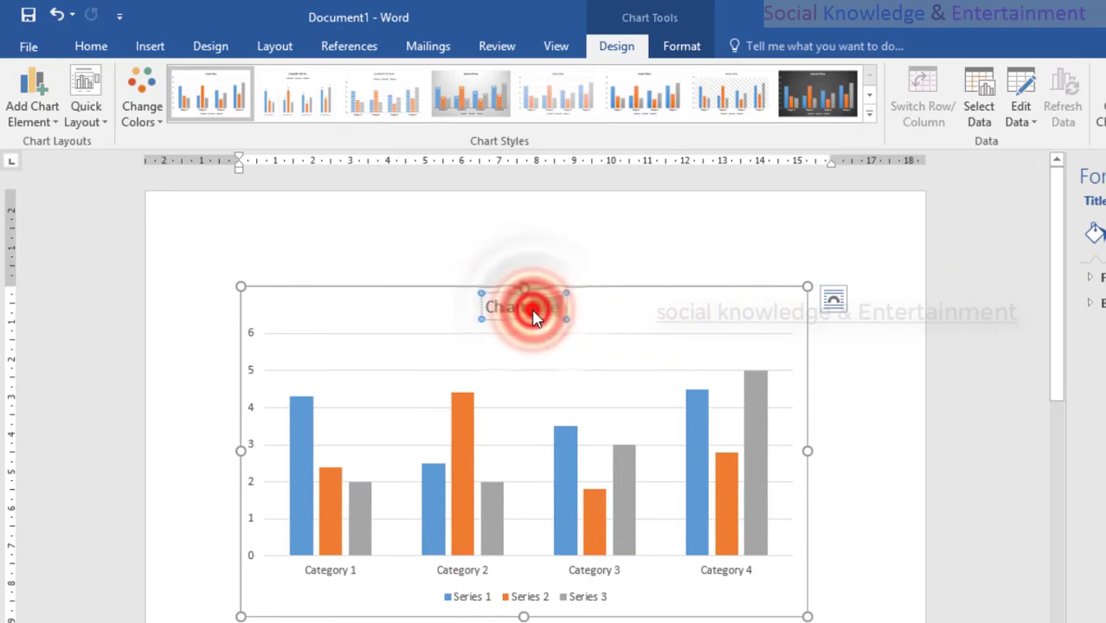
pyautogui.click(490, 310)
pyautogui.moveTo(490, 309); pyautogui.dragTo(635, 309)
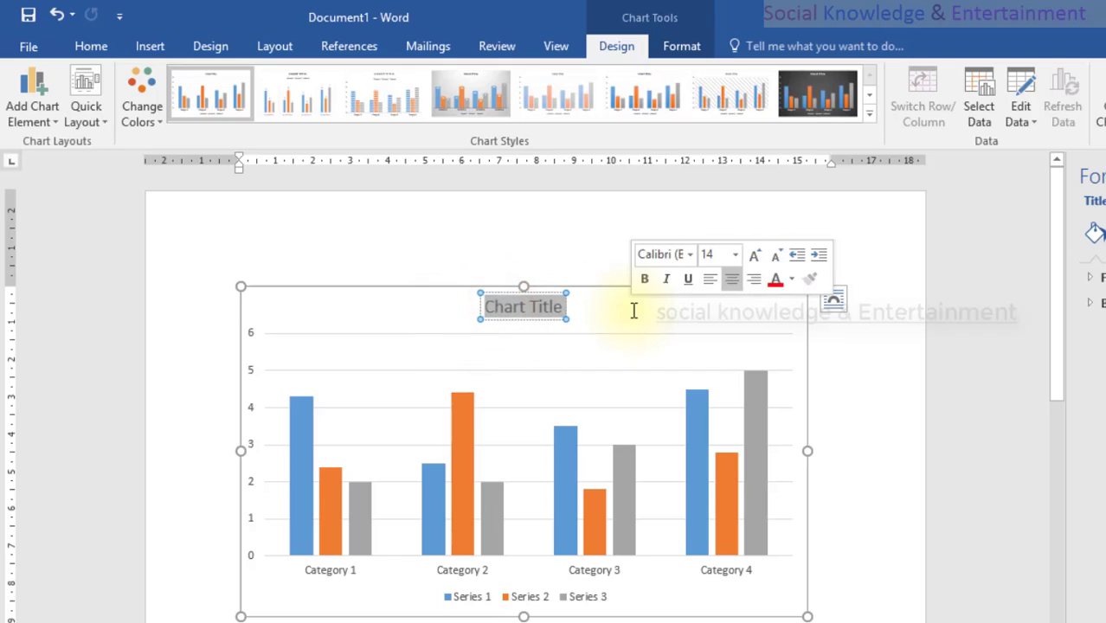
pyautogui.write('My')
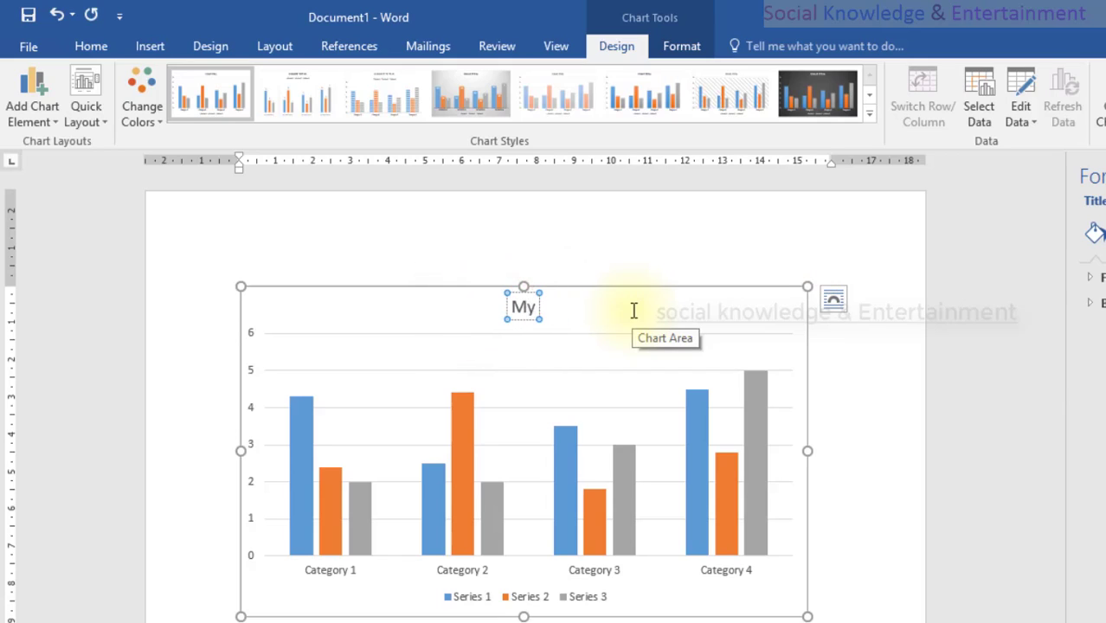
pyautogui.write(' ZPr')
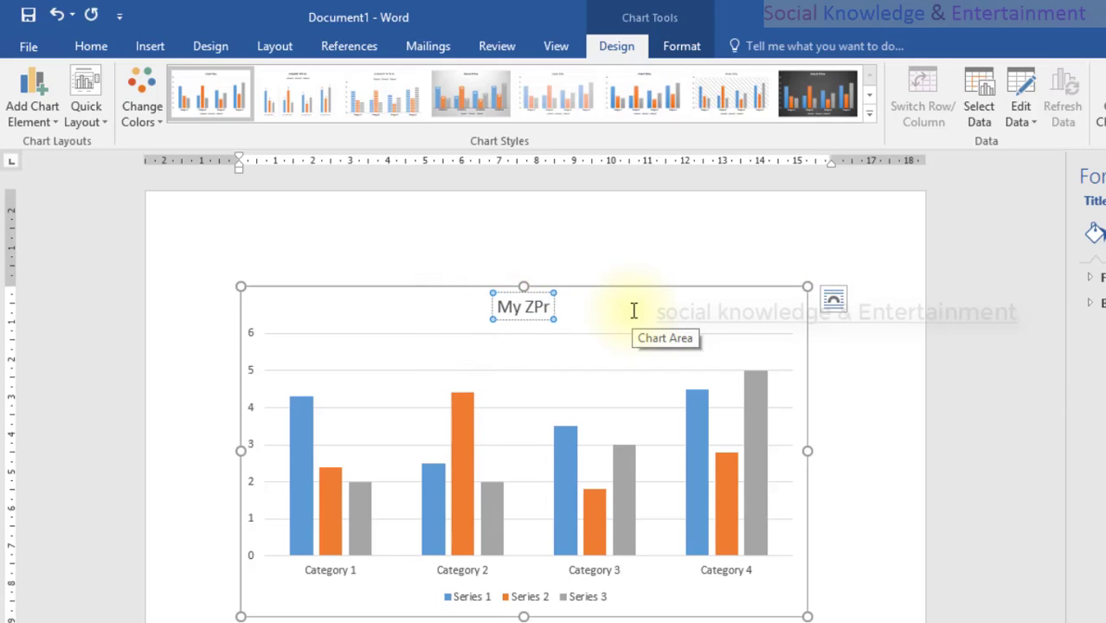
pyautogui.press('BackSpace')
pyautogui.press('BackSpace')
pyautogui.press('BackSpace')
pyautogui.press('BackSpace')
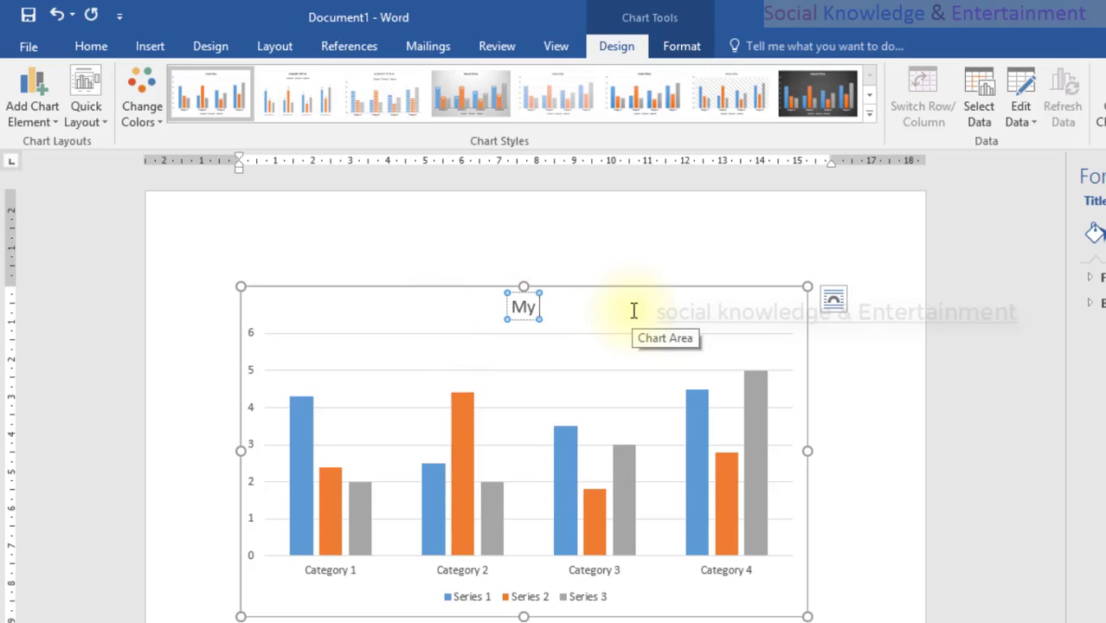
pyautogui.write('Pr')
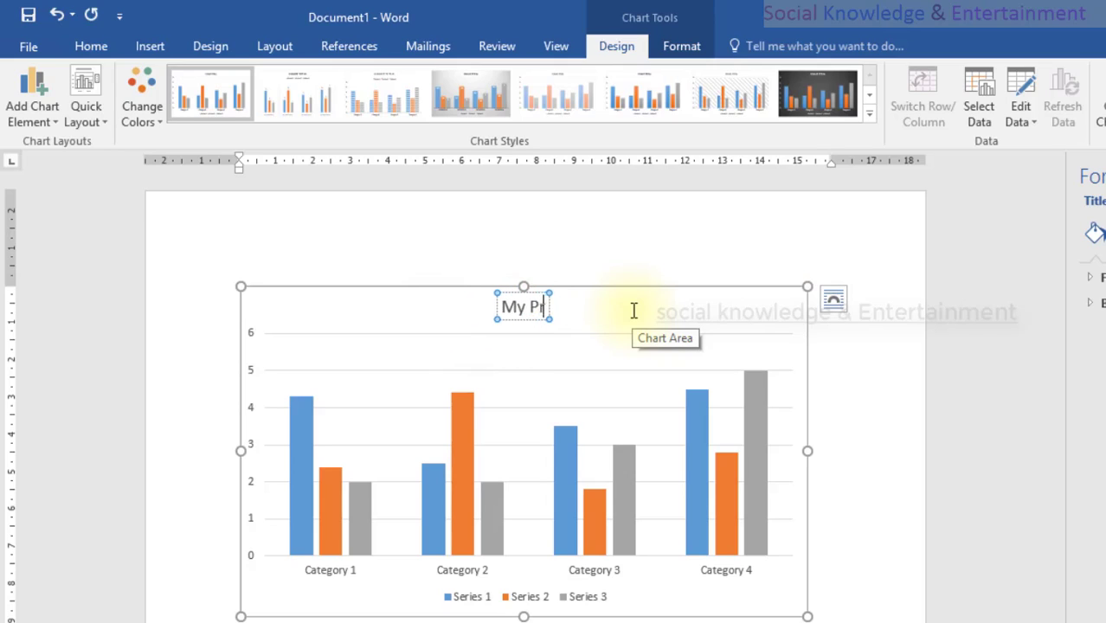
pyautogui.write('odu')
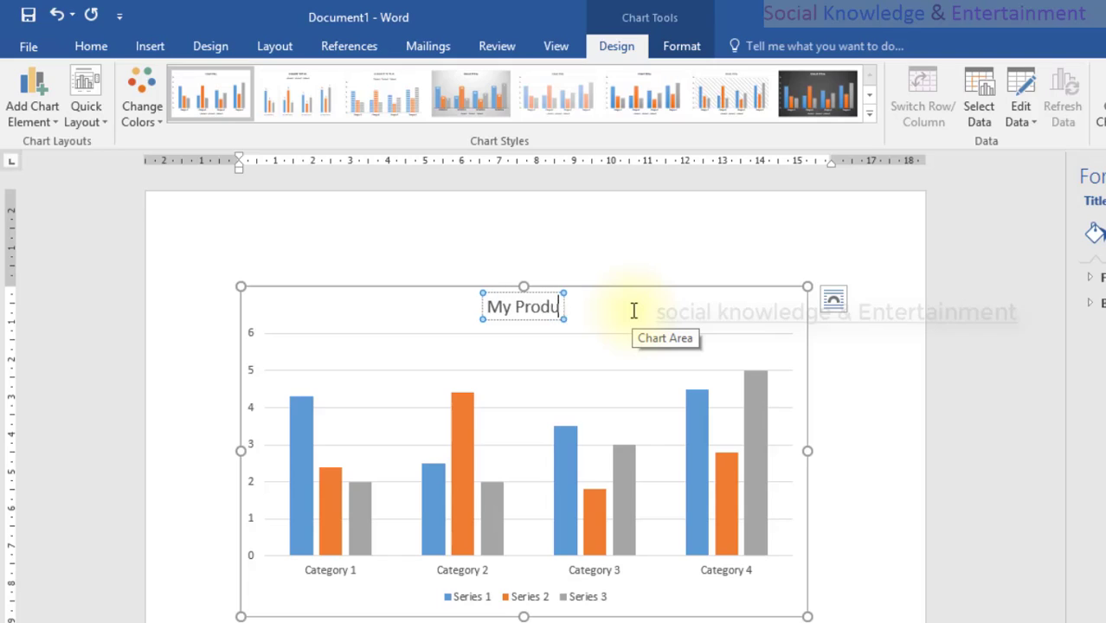
pyautogui.write('cts')
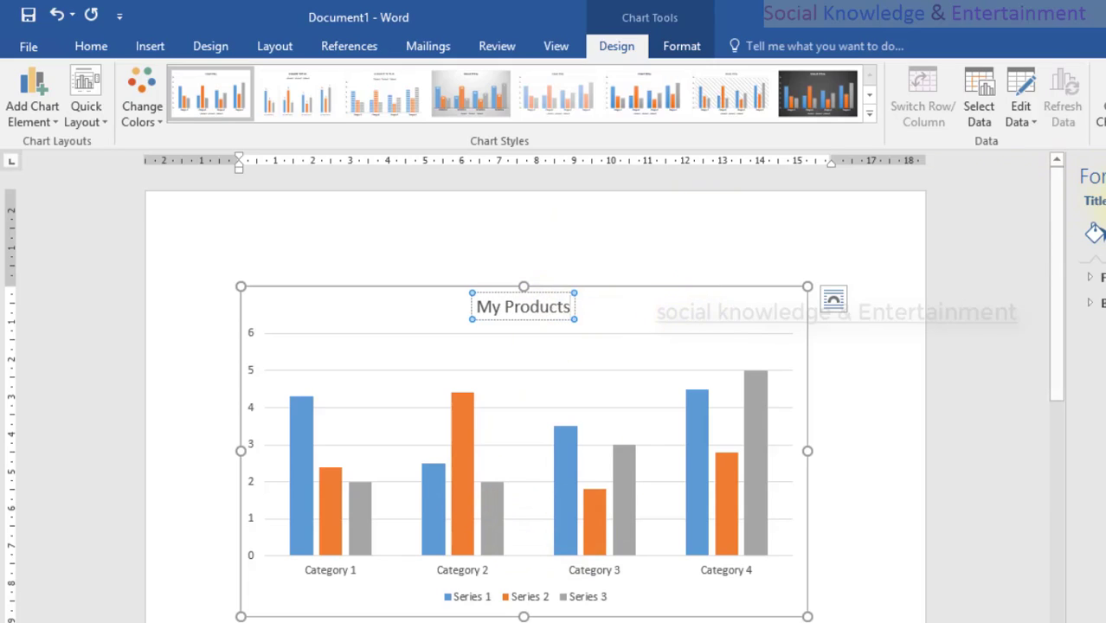
pyautogui.click(679, 234)
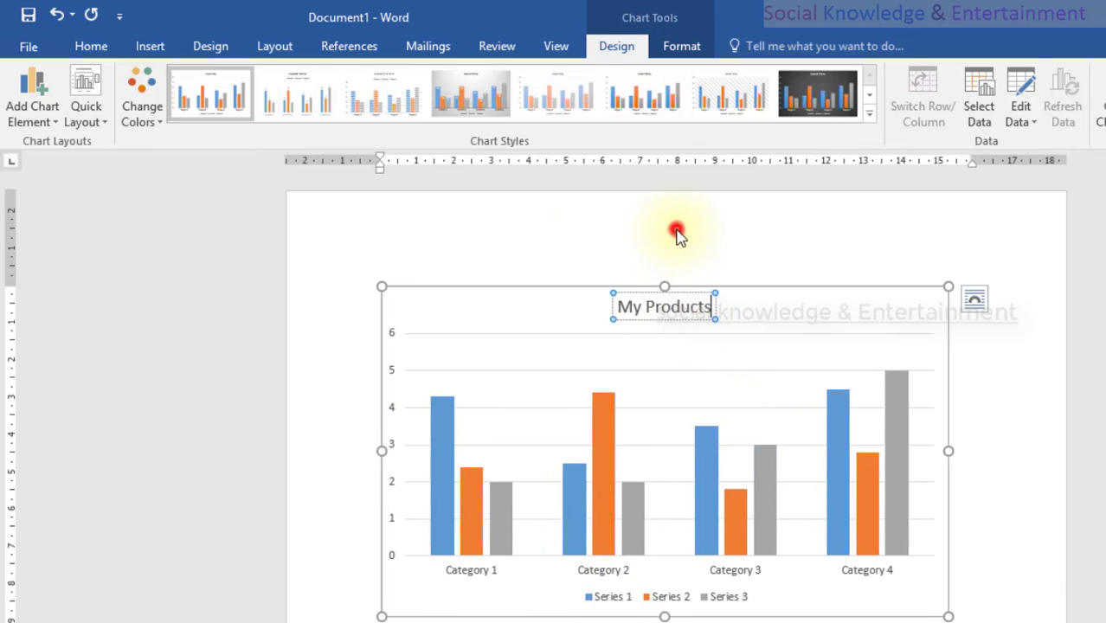
pyautogui.click(461, 574)
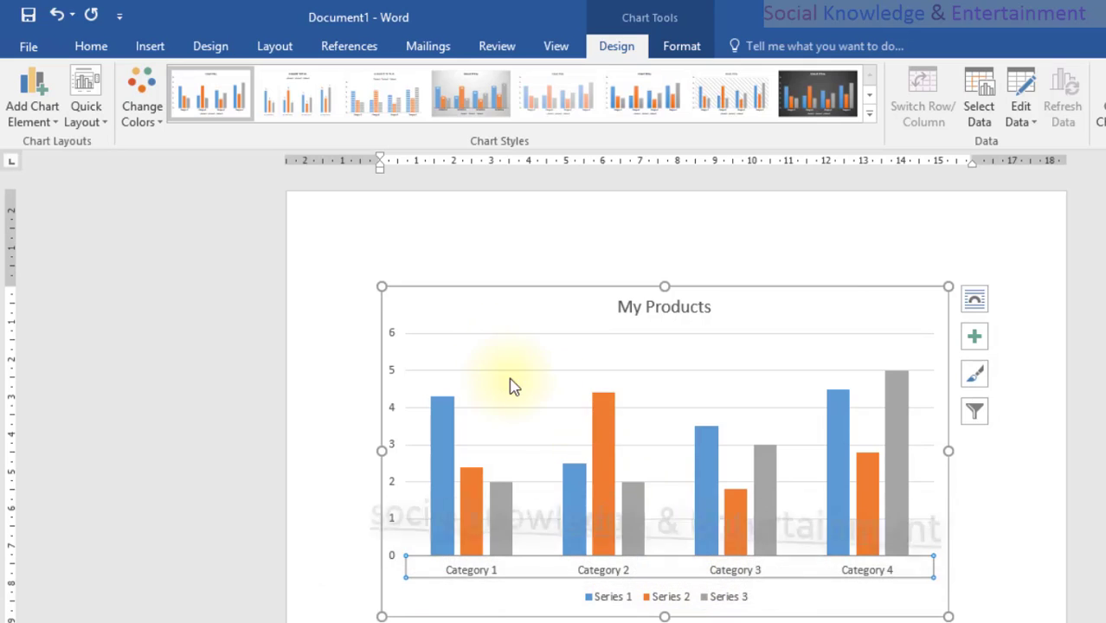
pyautogui.doubleClick(454, 567)
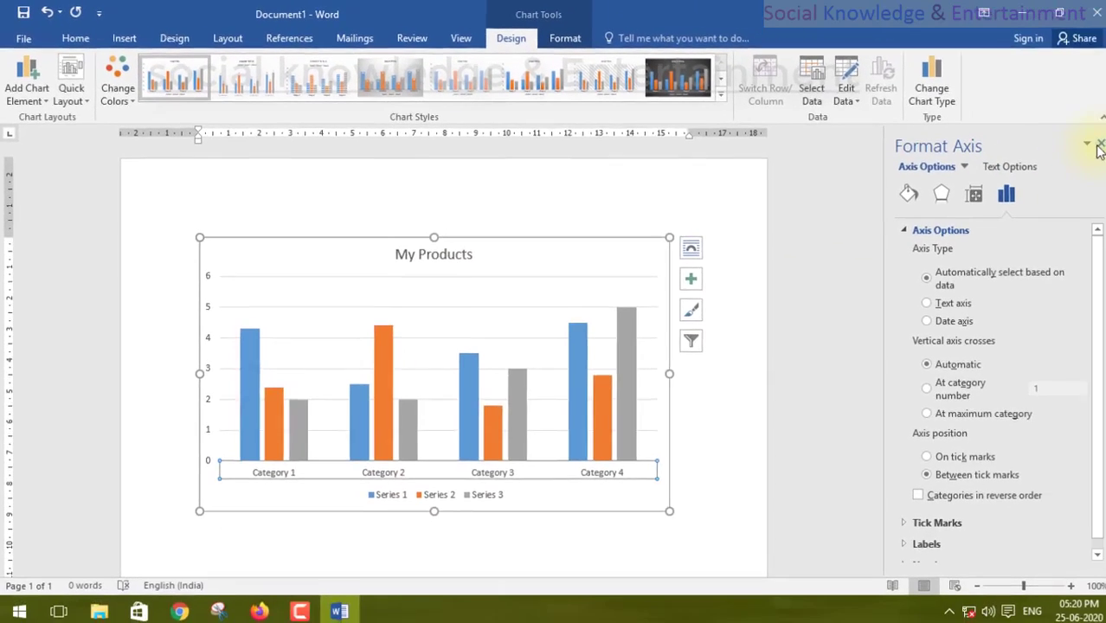
pyautogui.click(1095, 146)
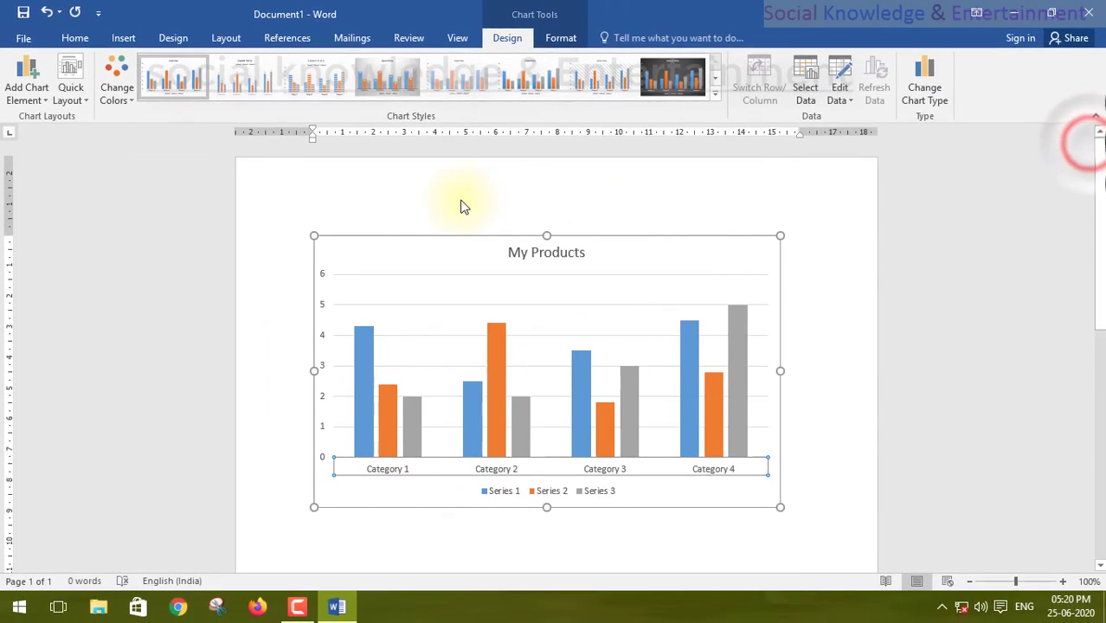
# Open the chart's data sheet for editing and move it above the chart.
pyautogui.click(843, 74)
pyautogui.moveTo(496, 69); pyautogui.dragTo(489, 221)
pyautogui.moveTo(381, 213); pyautogui.dragTo(422, 81)
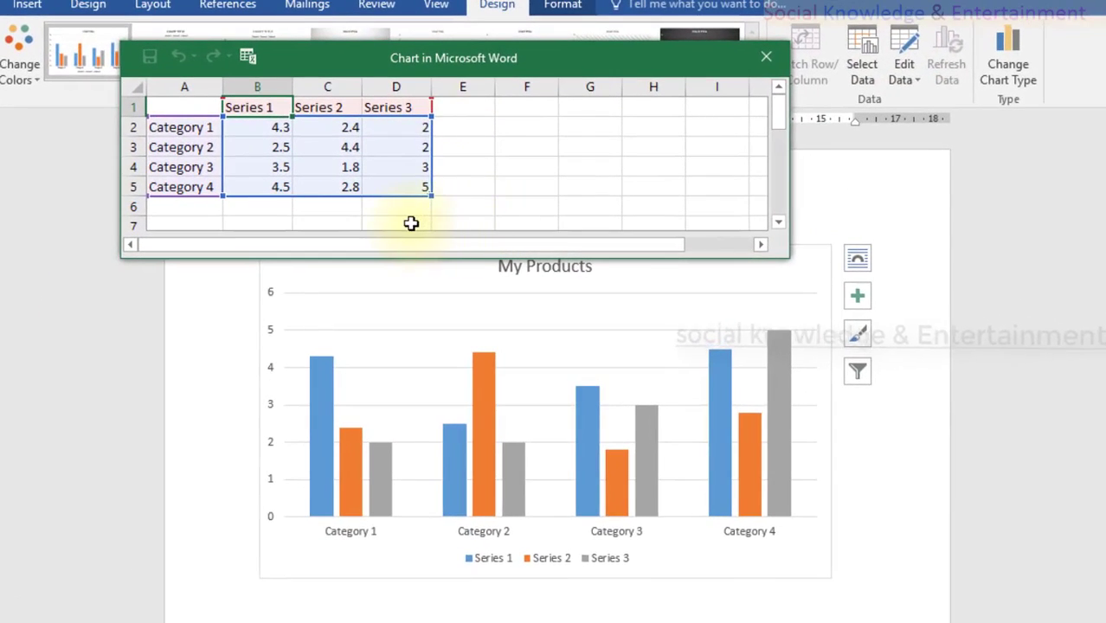
# Rename the four categories in the chart's data sheet as apple, mango, lichi and banana.
pyautogui.click(162, 127)
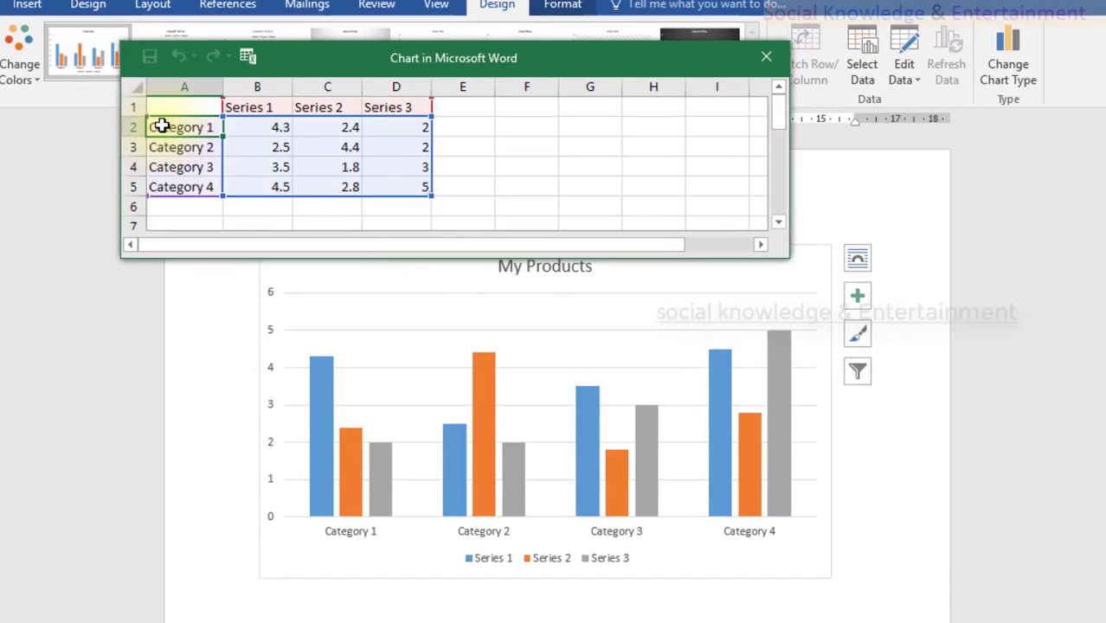
pyautogui.write('apple')
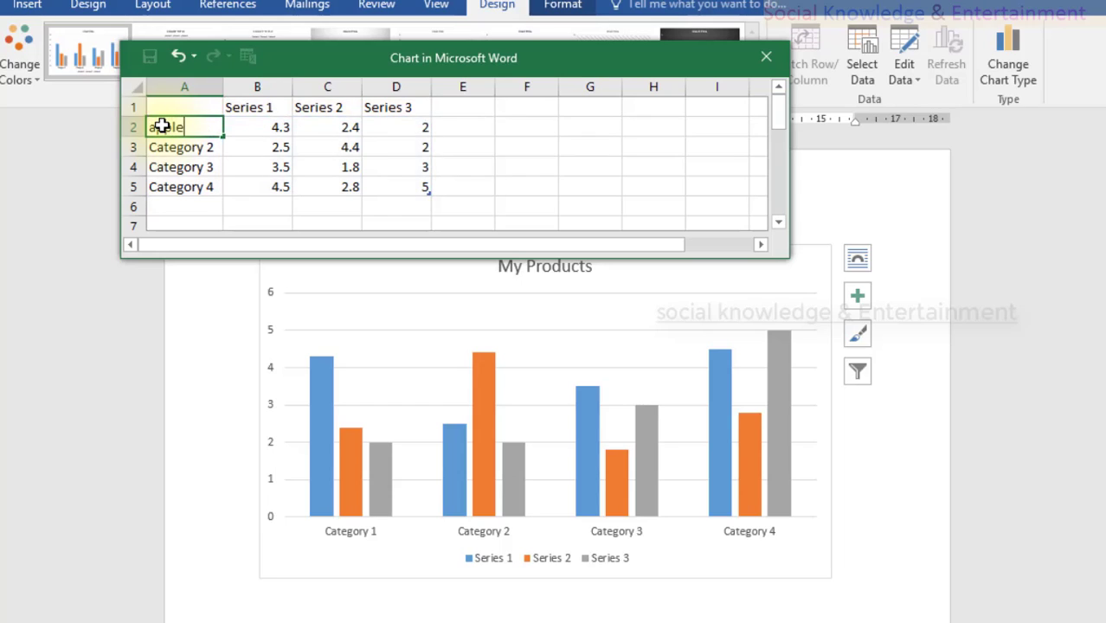
pyautogui.press('Return')
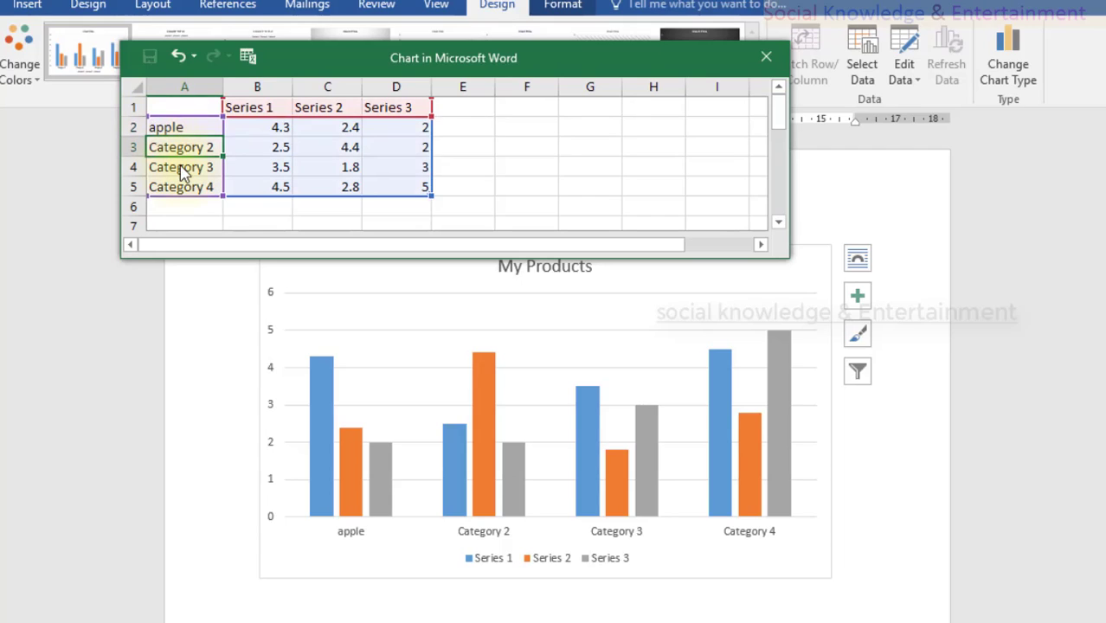
pyautogui.write('mango')
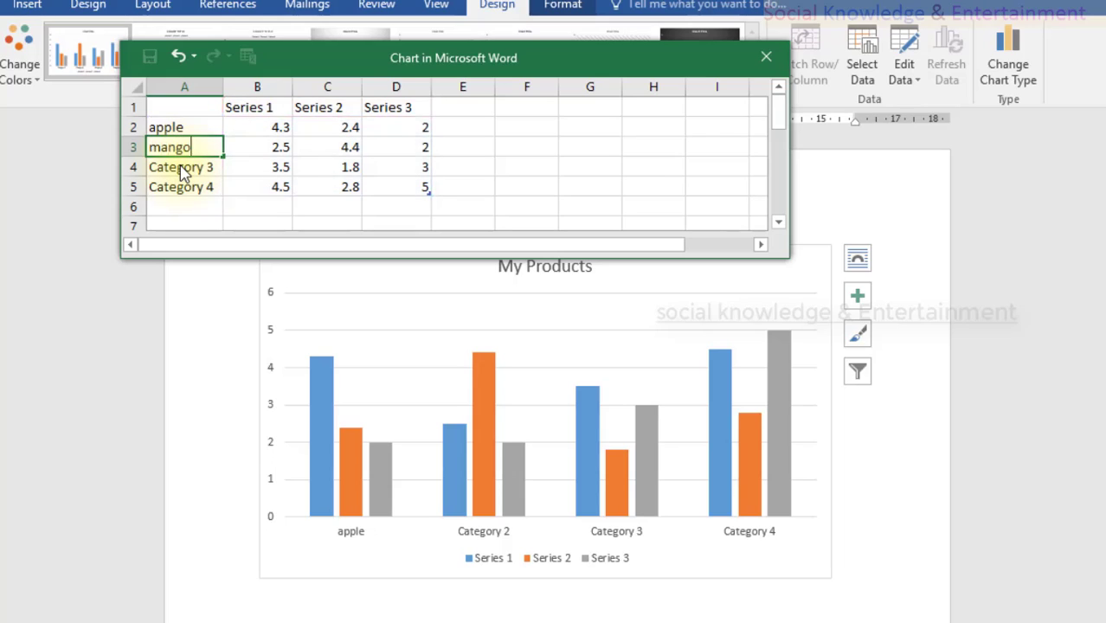
pyautogui.press('Return')
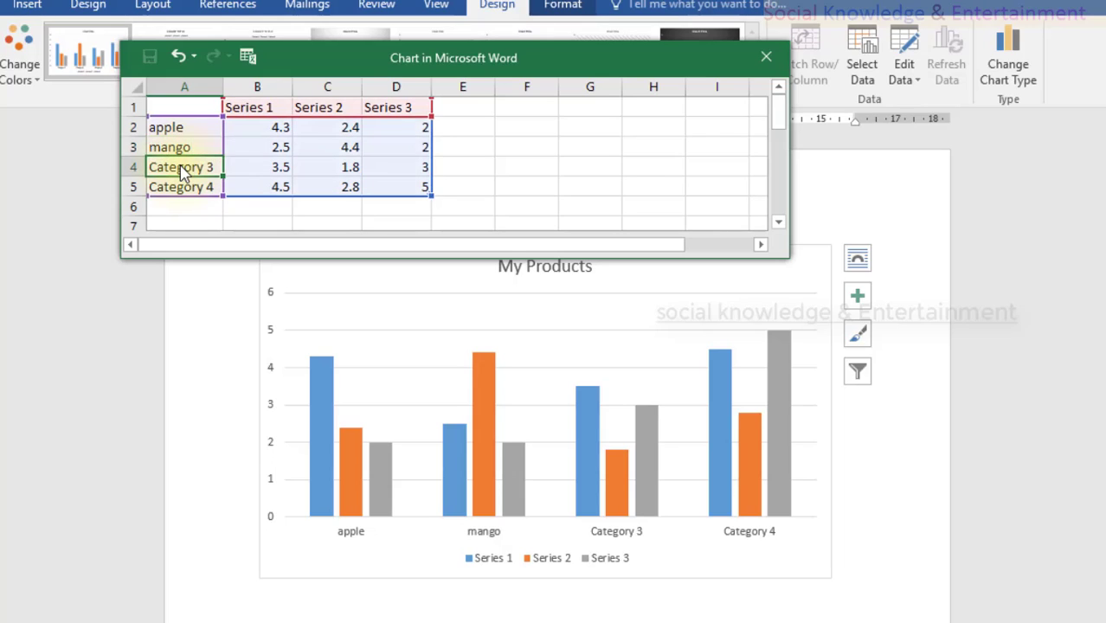
pyautogui.write('lichi')
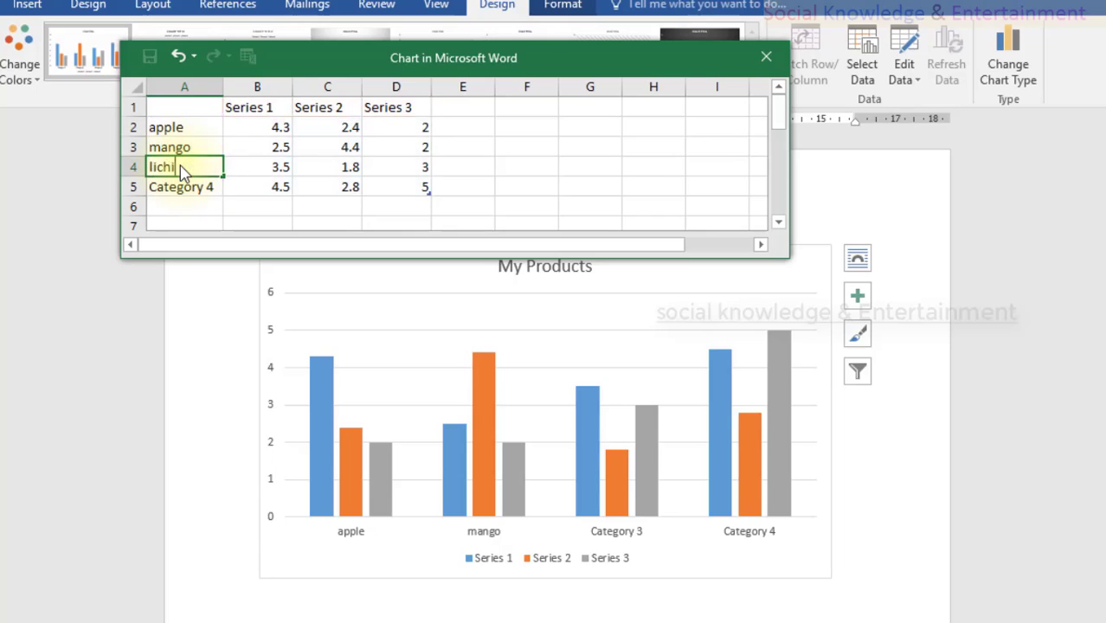
pyautogui.press('Return')
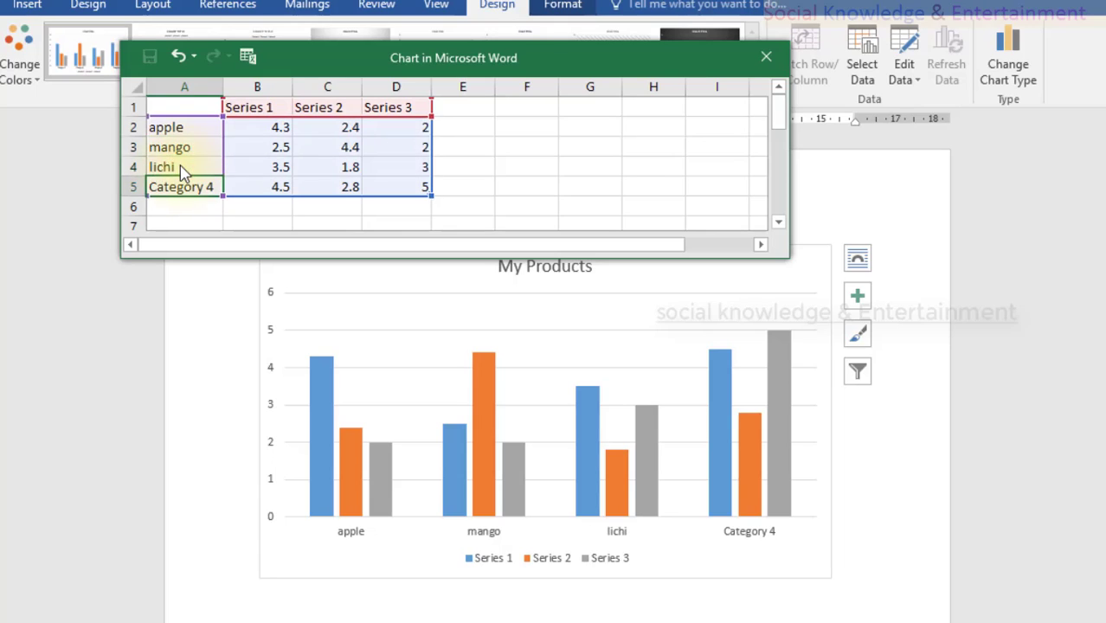
pyautogui.write('banana')
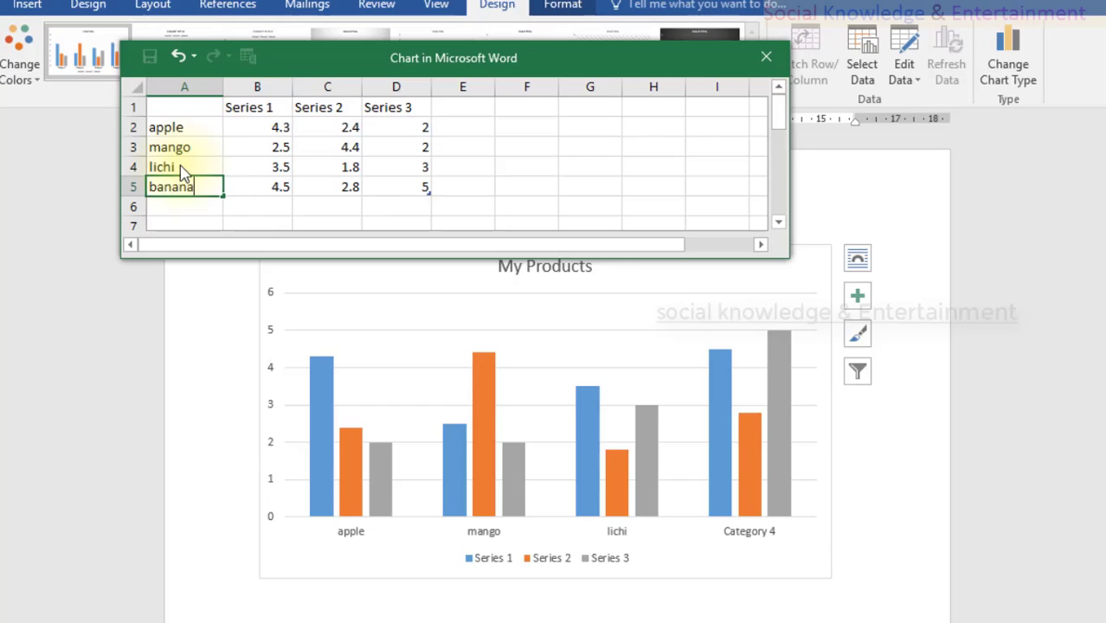
pyautogui.press('Return')
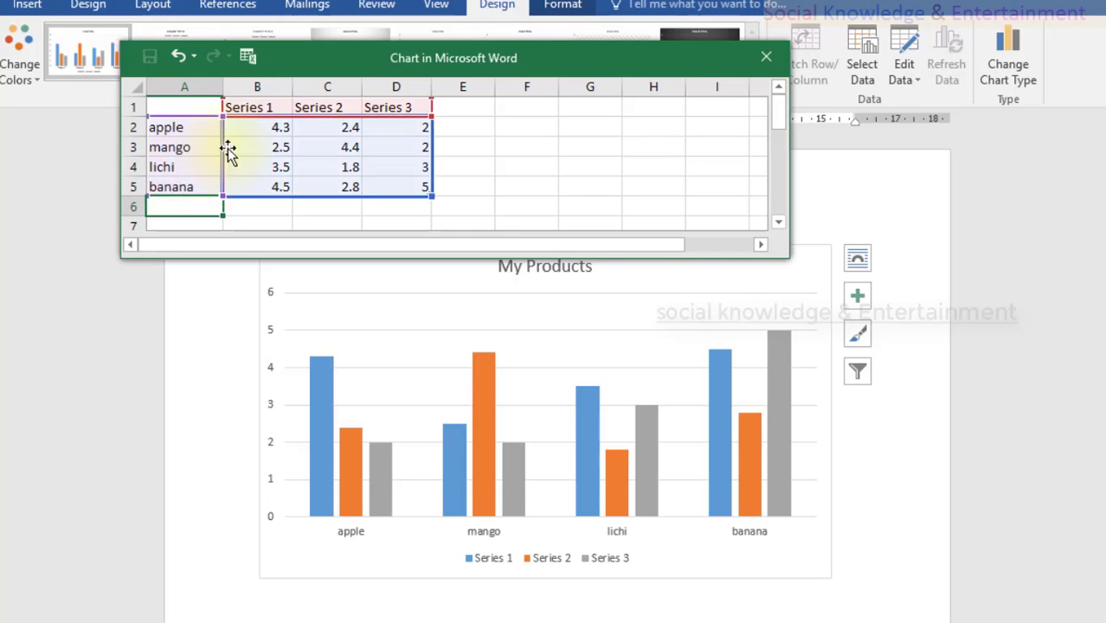
# Rename the Series 1 column header in the data sheet as "raw material".
pyautogui.click(236, 109)
pyautogui.moveTo(353, 67); pyautogui.dragTo(403, 136)
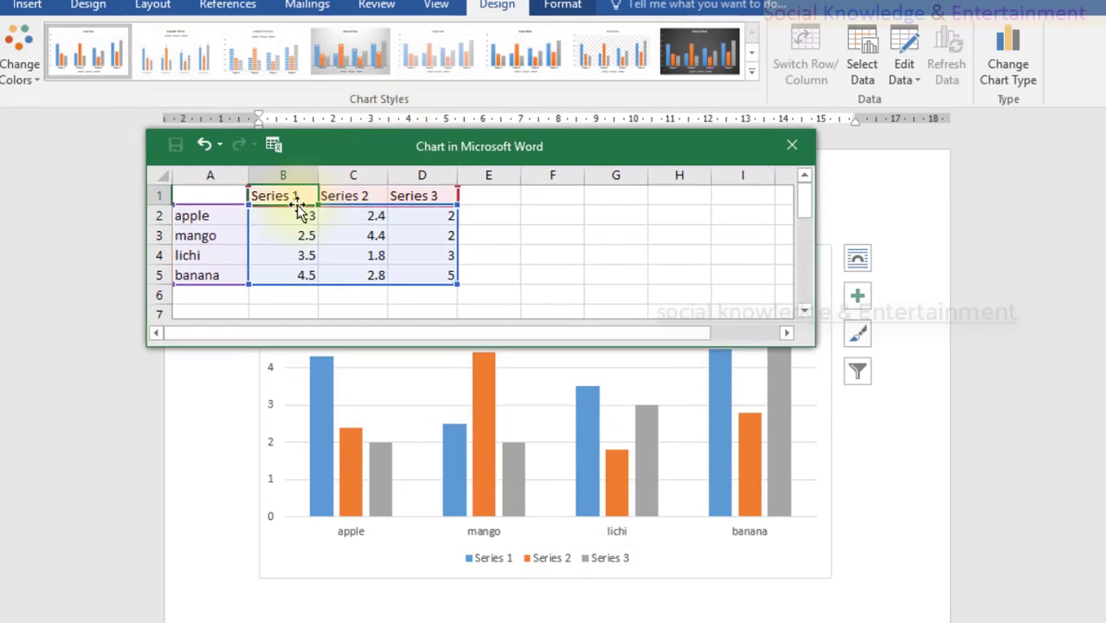
pyautogui.click(268, 200)
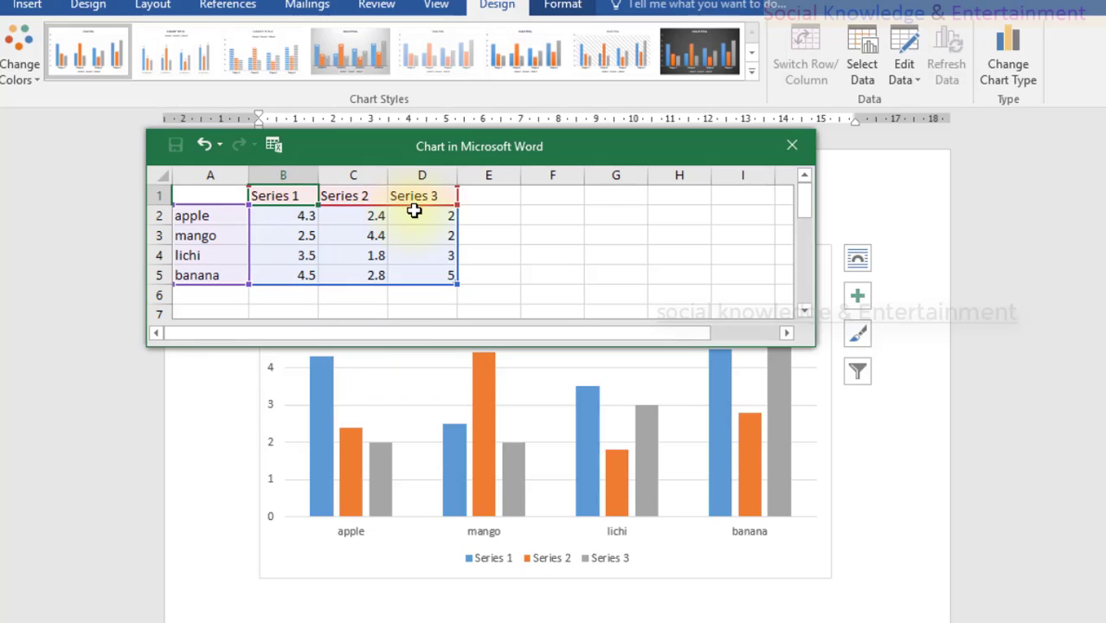
pyautogui.write('raw ma')
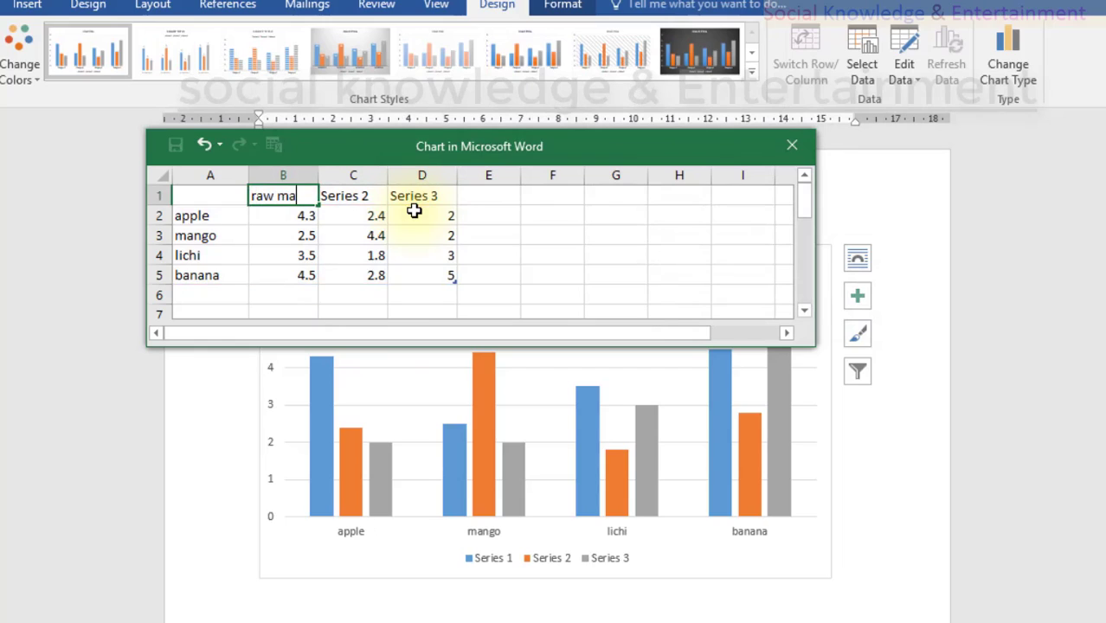
pyautogui.write('terial')
pyautogui.click(364, 196)
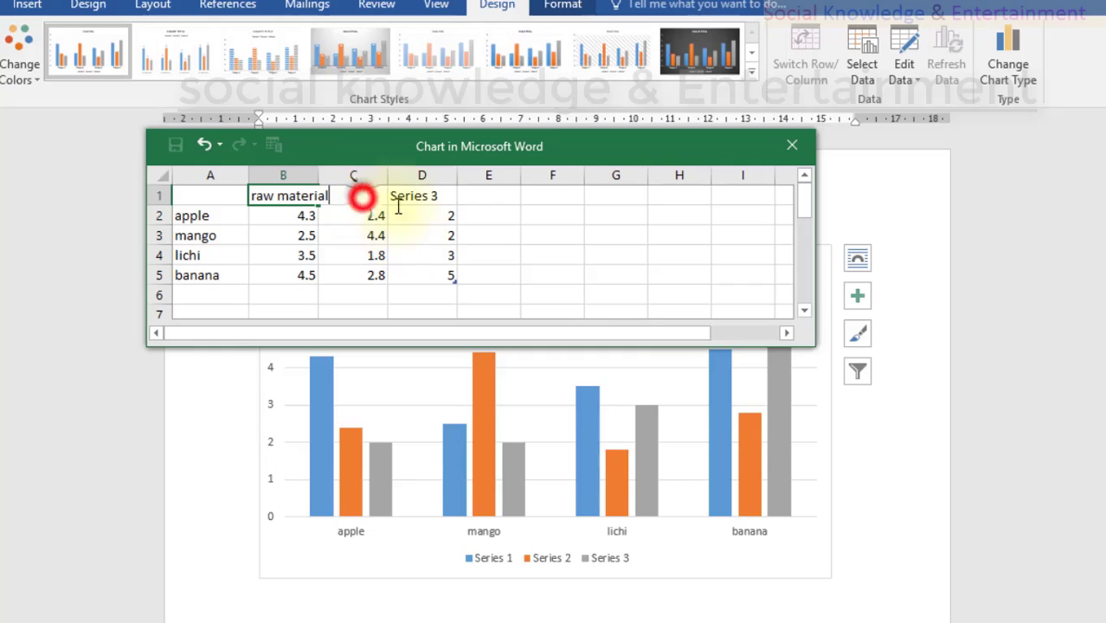
pyautogui.click(554, 236)
# Rename the Series 2 column header in the data sheet as "process of products".
pyautogui.click(355, 194)
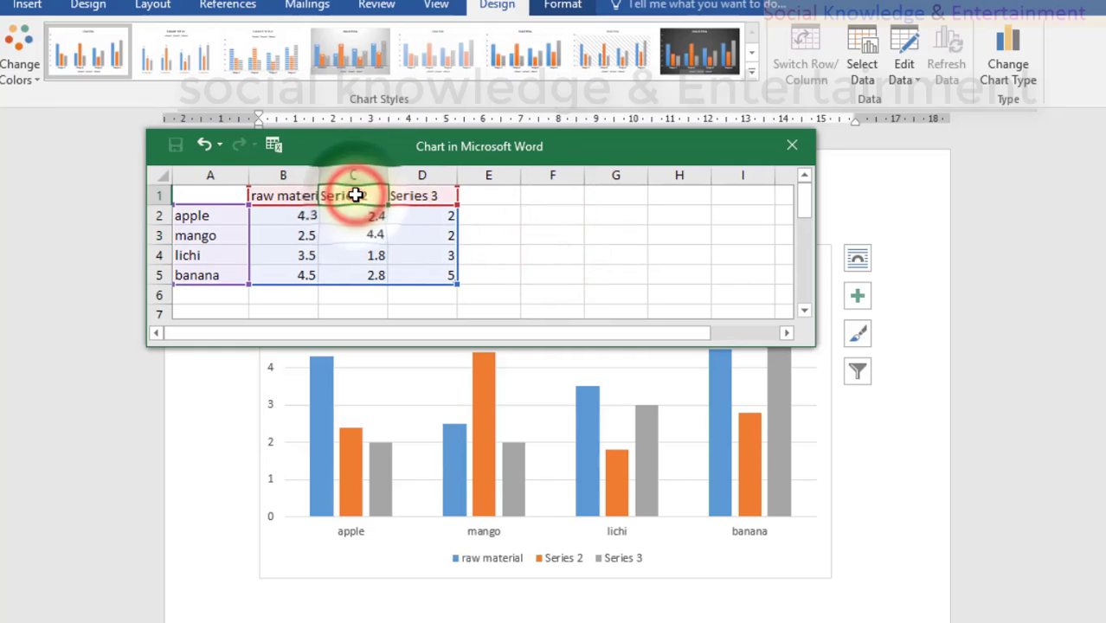
pyautogui.doubleClick(358, 195)
pyautogui.click(357, 195)
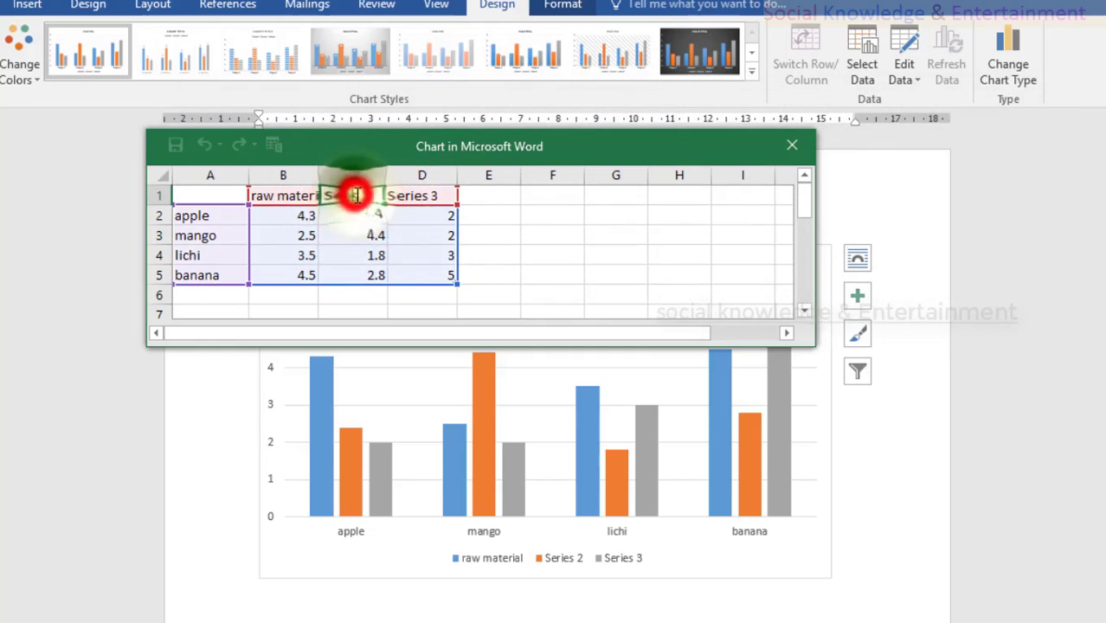
pyautogui.click(374, 198)
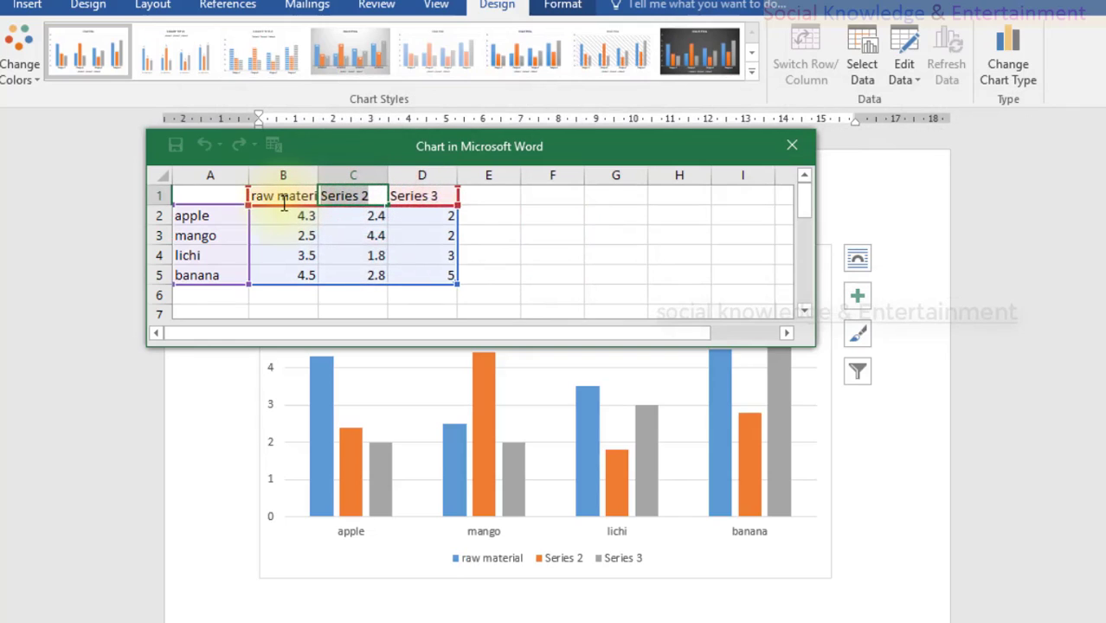
pyautogui.write('proc')
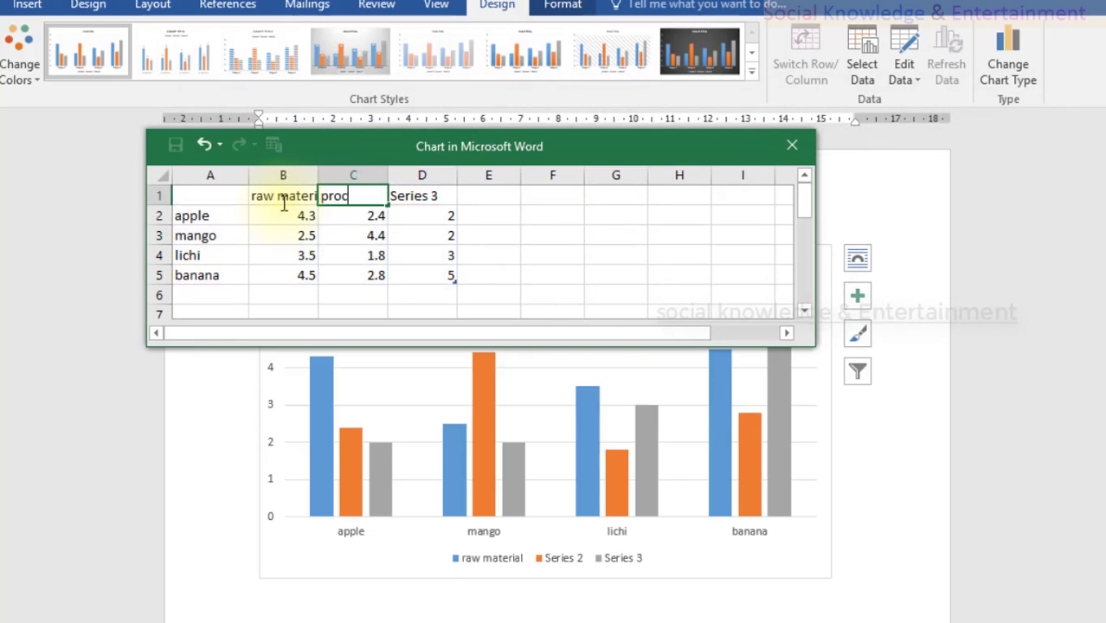
pyautogui.write('ess o')
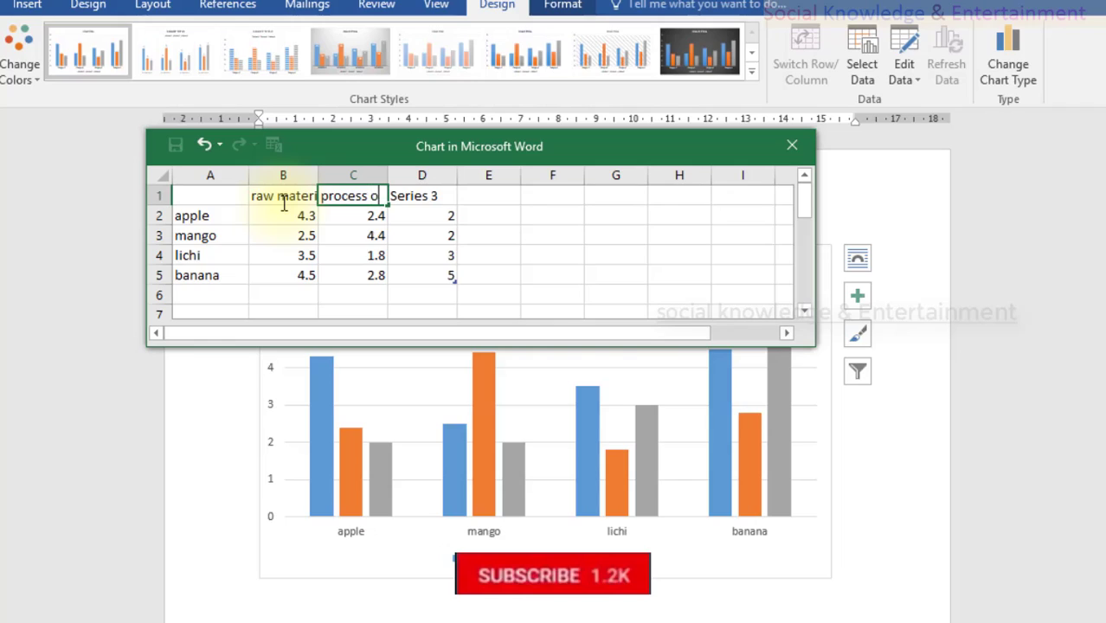
pyautogui.write('f pr')
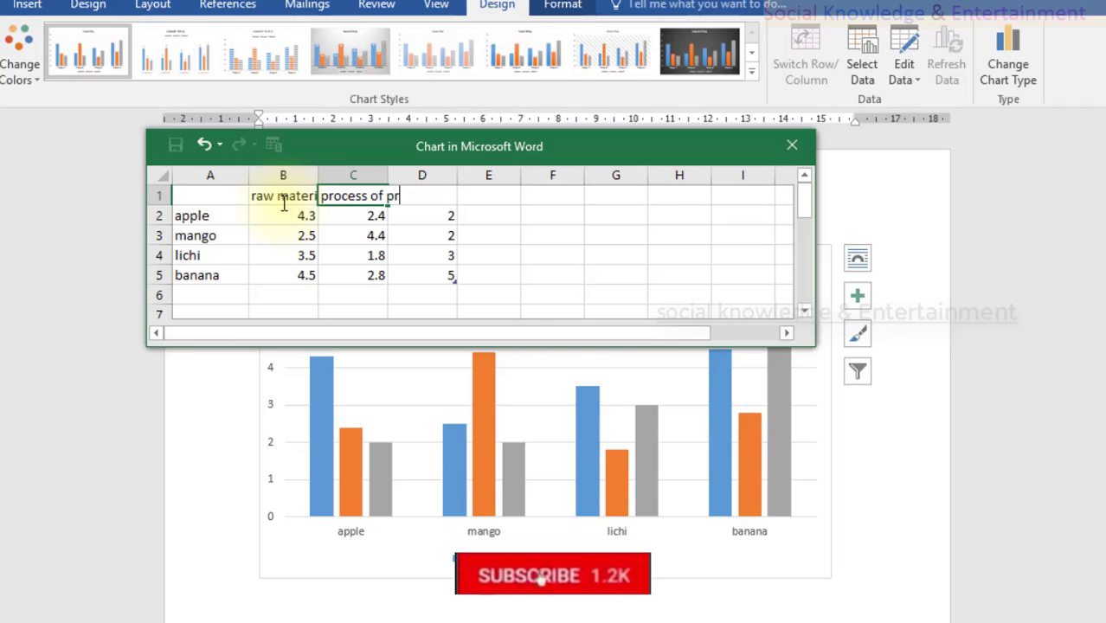
pyautogui.write('oduct')
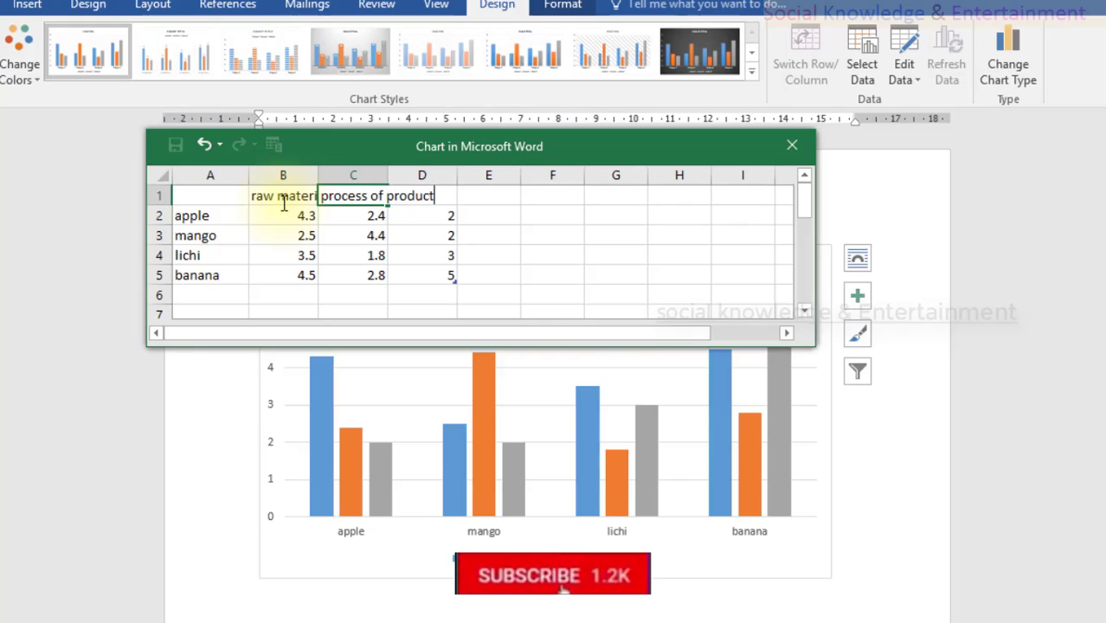
pyautogui.write('s')
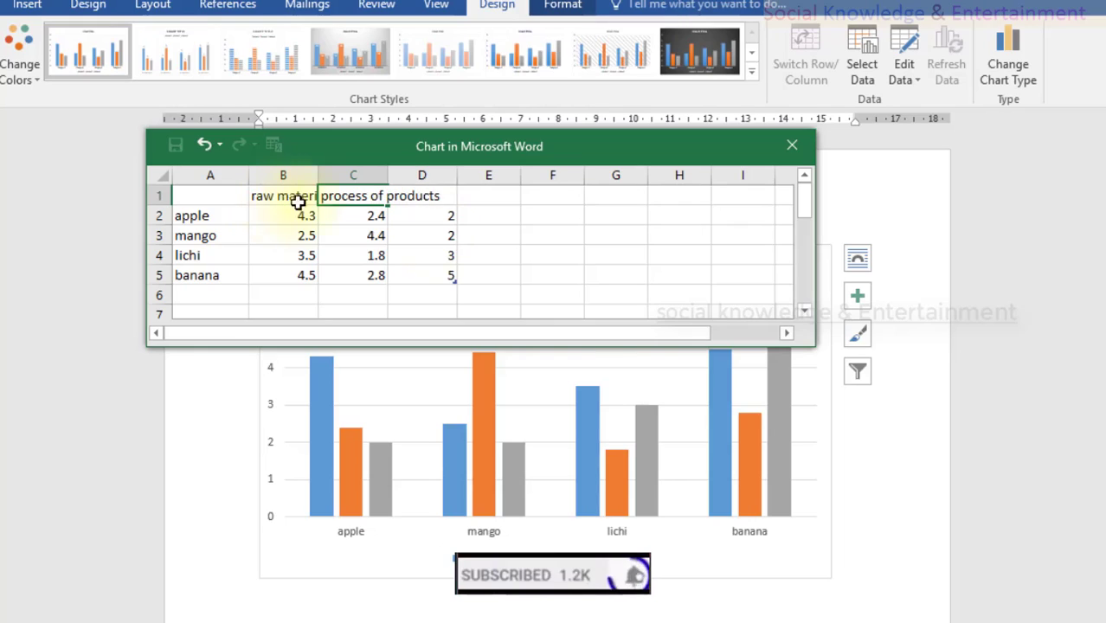
pyautogui.click(432, 299)
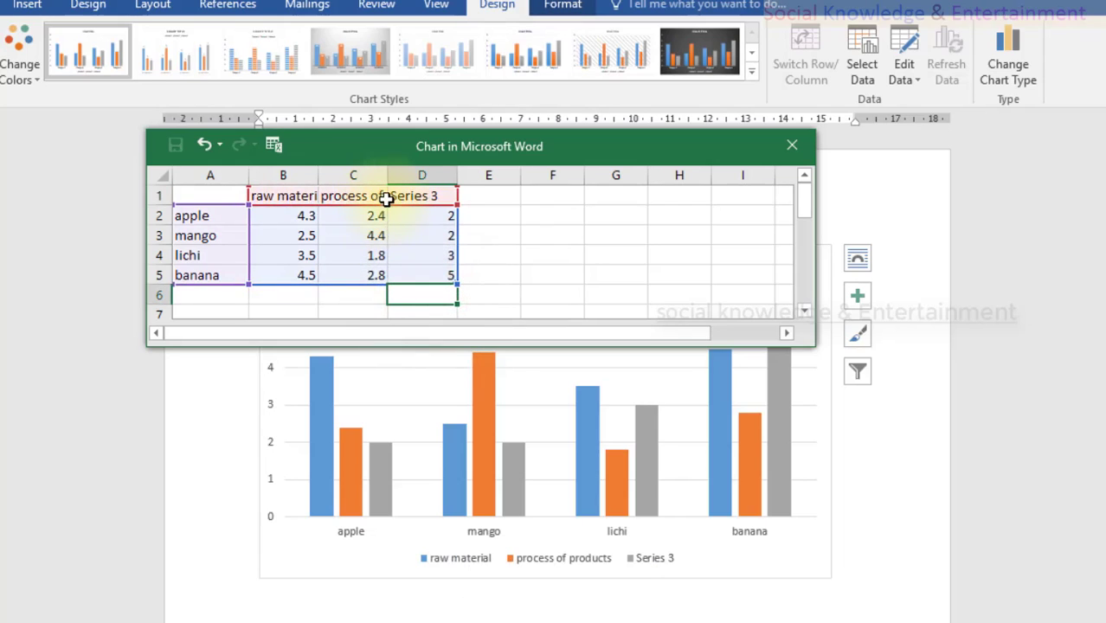
# Widen data sheet columns C and B so the "process of products" and "raw material" headers fit.
pyautogui.click(390, 196)
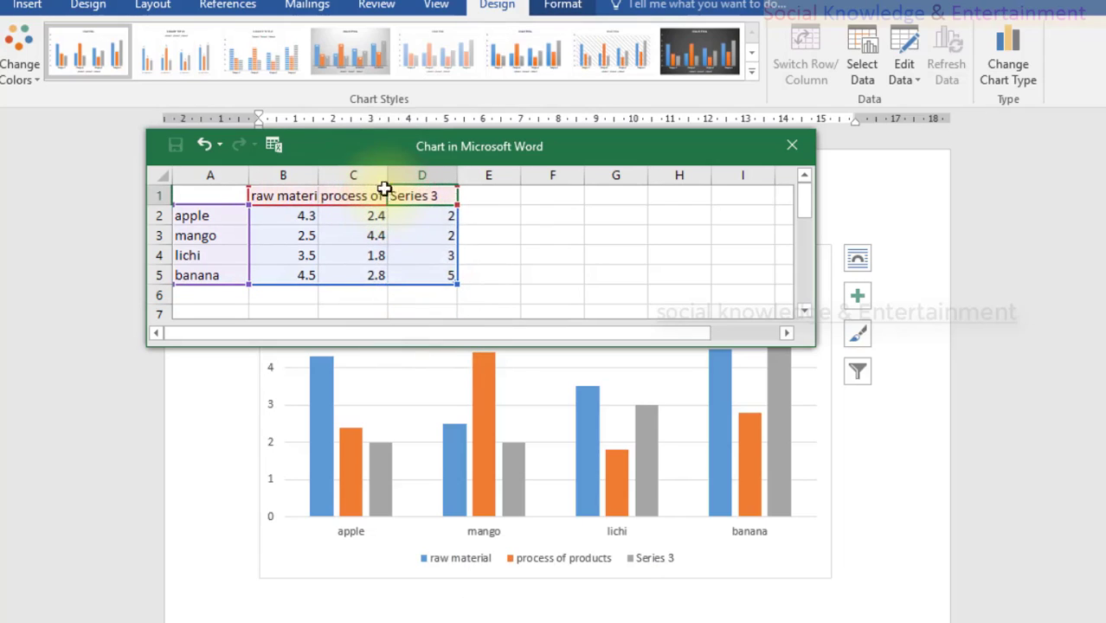
pyautogui.moveTo(382, 179); pyautogui.dragTo(457, 177)
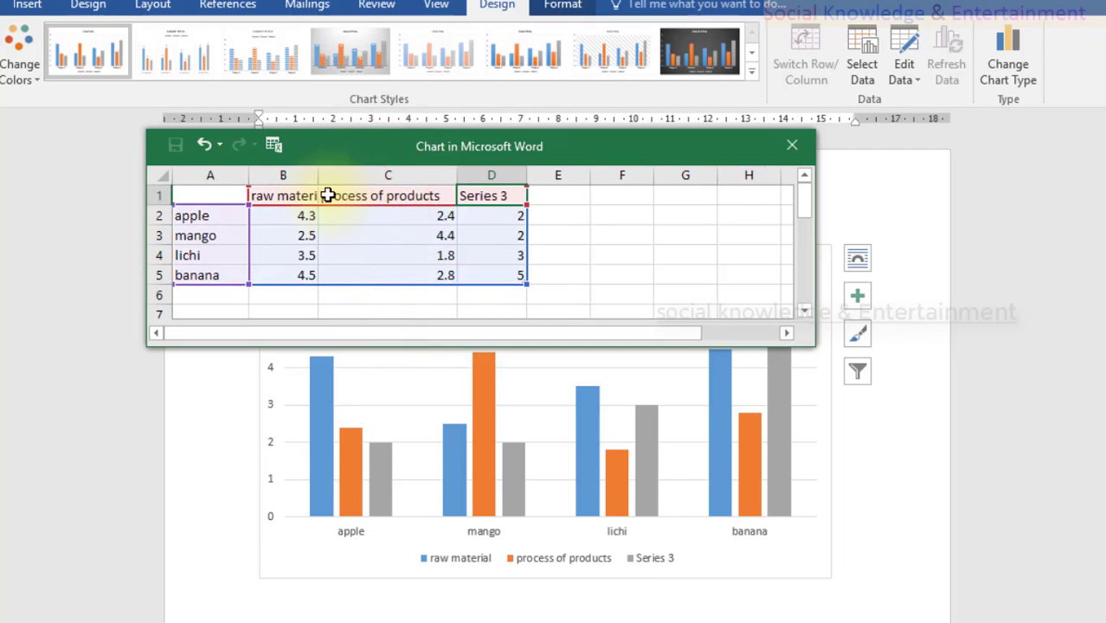
pyautogui.moveTo(320, 189); pyautogui.dragTo(374, 182)
# Rename the Series 3 column header in the data sheet as "marketing".
pyautogui.doubleClick(547, 190)
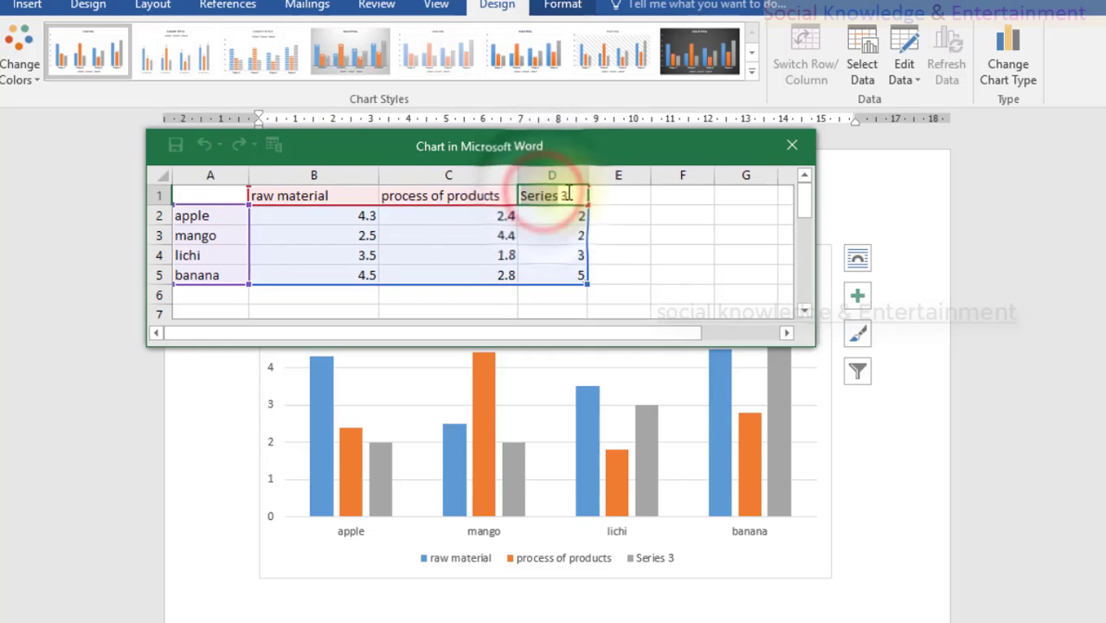
pyautogui.click(573, 194)
pyautogui.moveTo(573, 194); pyautogui.dragTo(489, 192)
pyautogui.write('m')
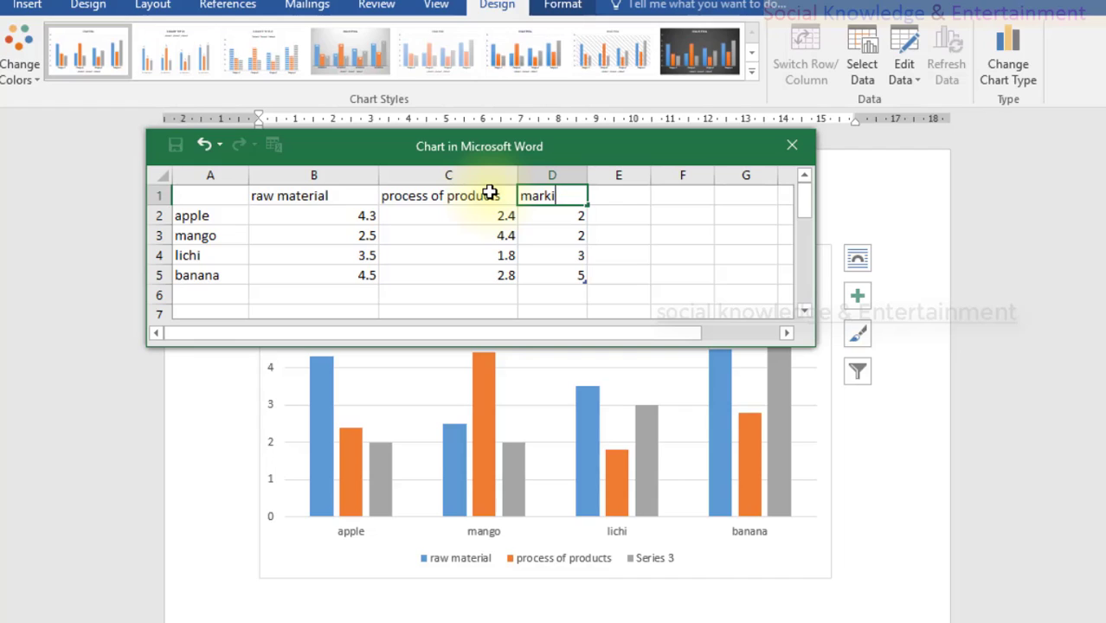
pyautogui.write('arketing')
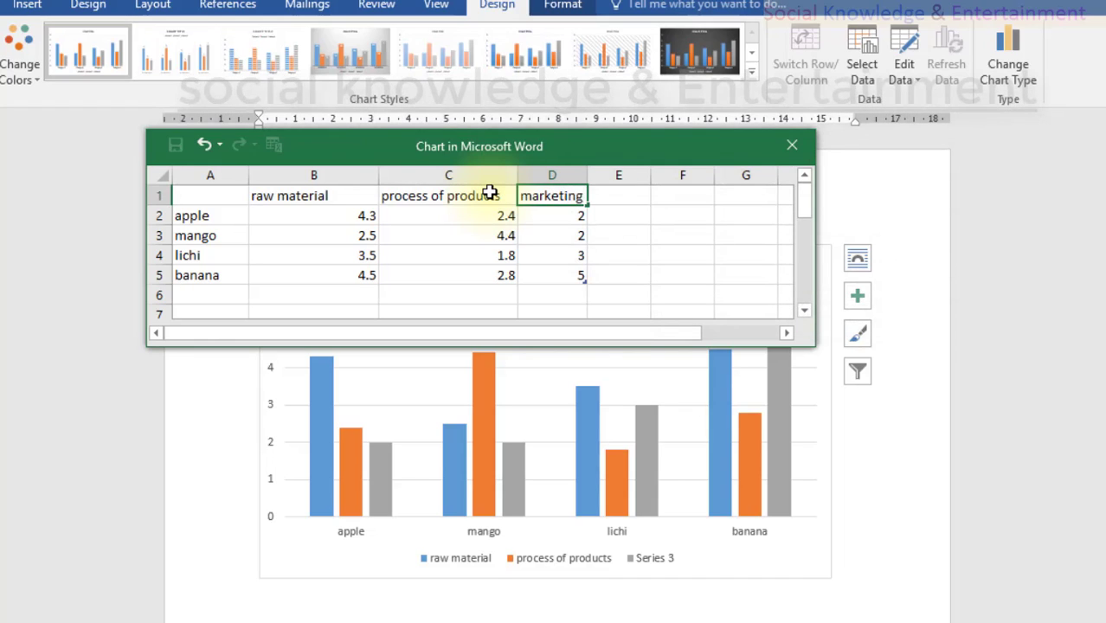
pyautogui.click(440, 236)
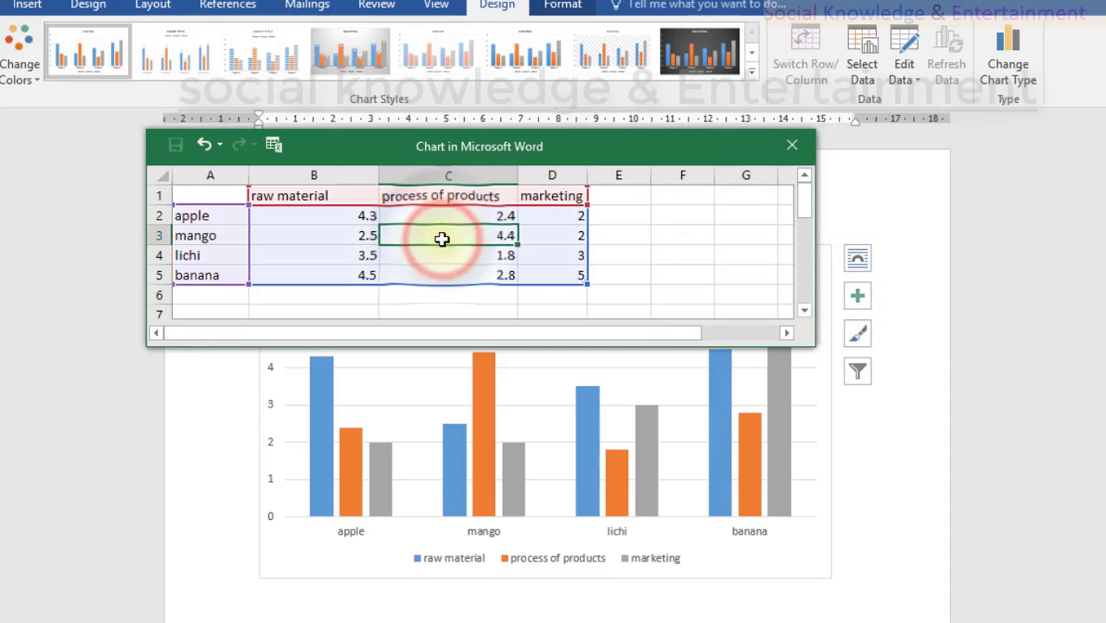
# Set the apple row's values in the chart data sheet to 125 raw material, 115 process of products and 112 marketing.
pyautogui.doubleClick(343, 217)
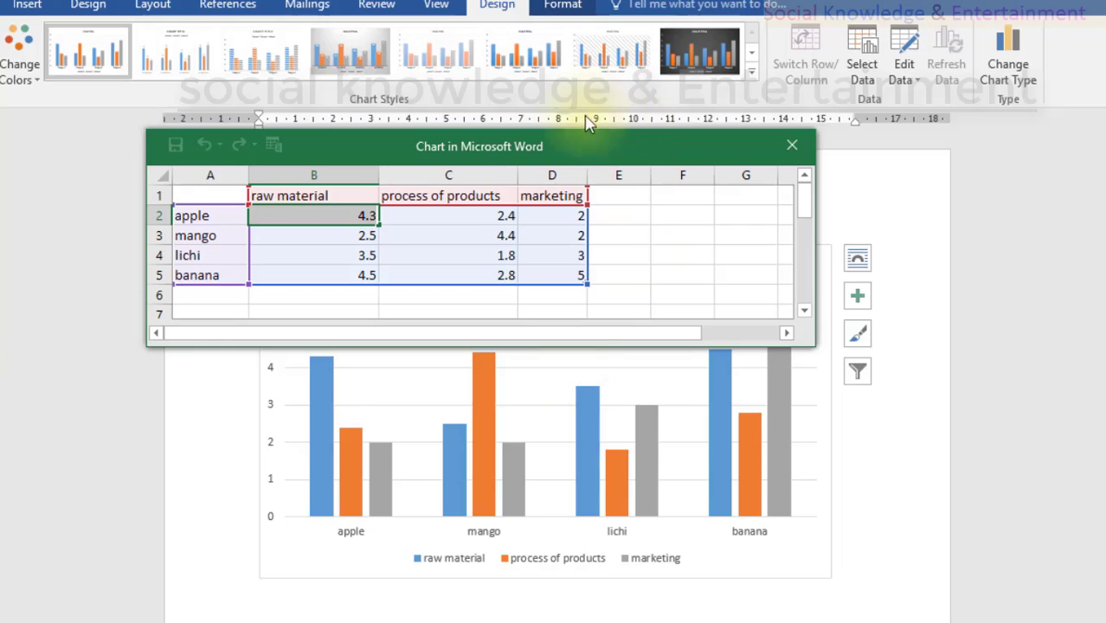
pyautogui.moveTo(553, 151); pyautogui.dragTo(913, 185)
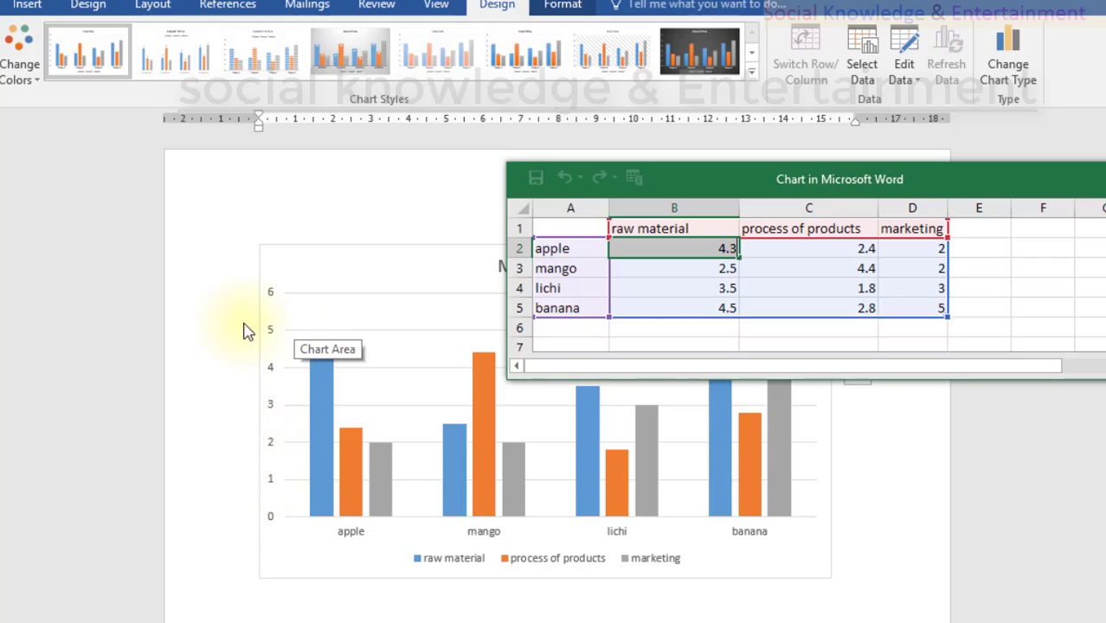
pyautogui.moveTo(777, 177); pyautogui.dragTo(352, 159)
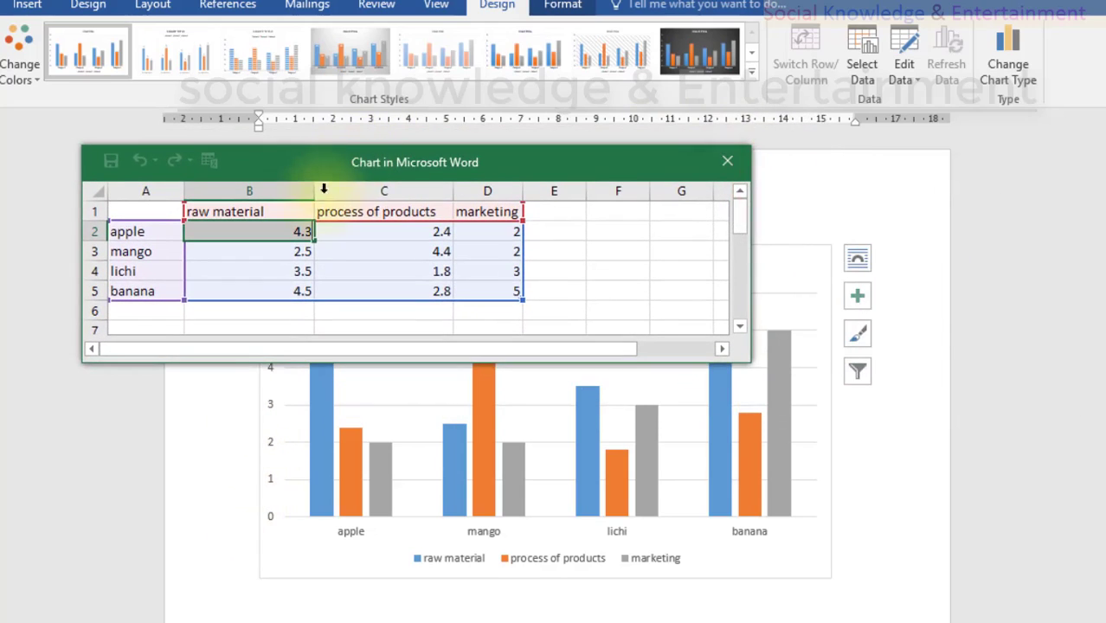
pyautogui.click(302, 239)
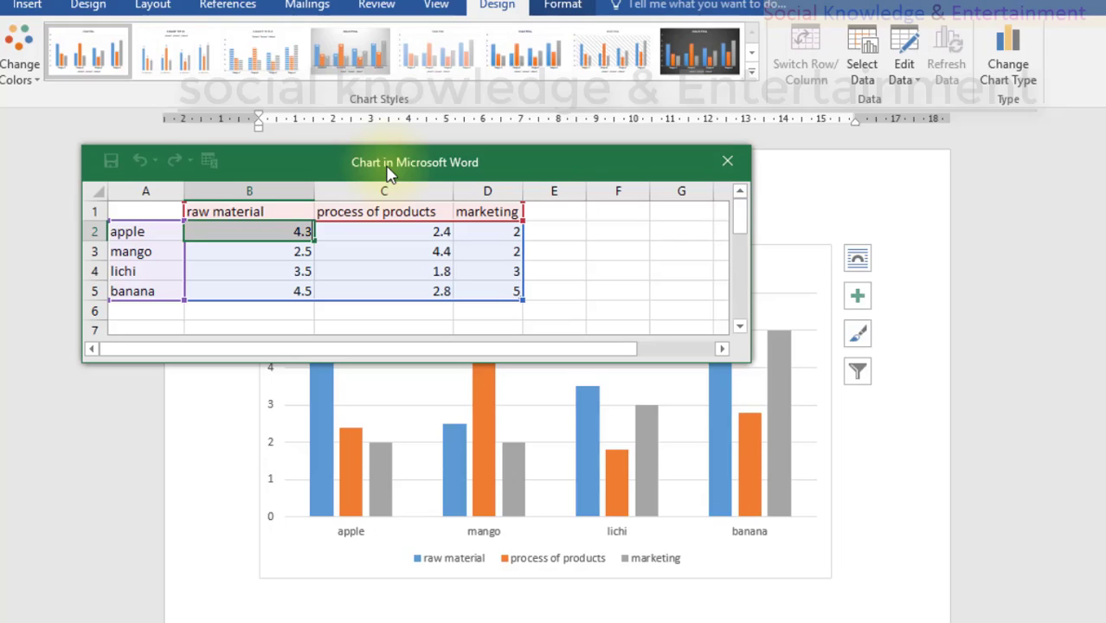
pyautogui.write('125')
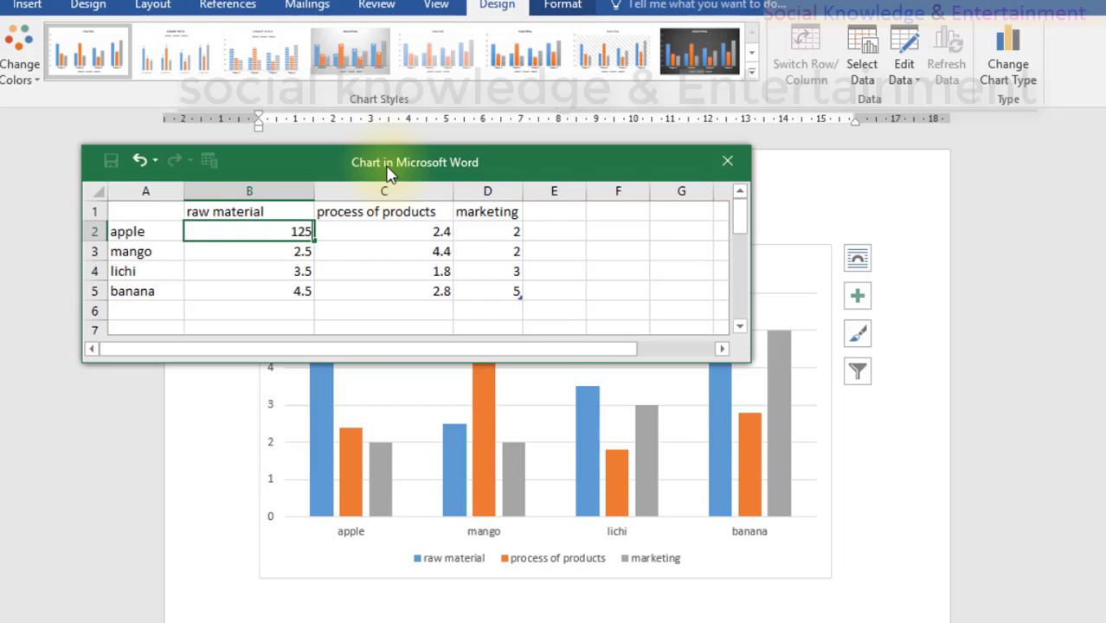
pyautogui.press('Tab')
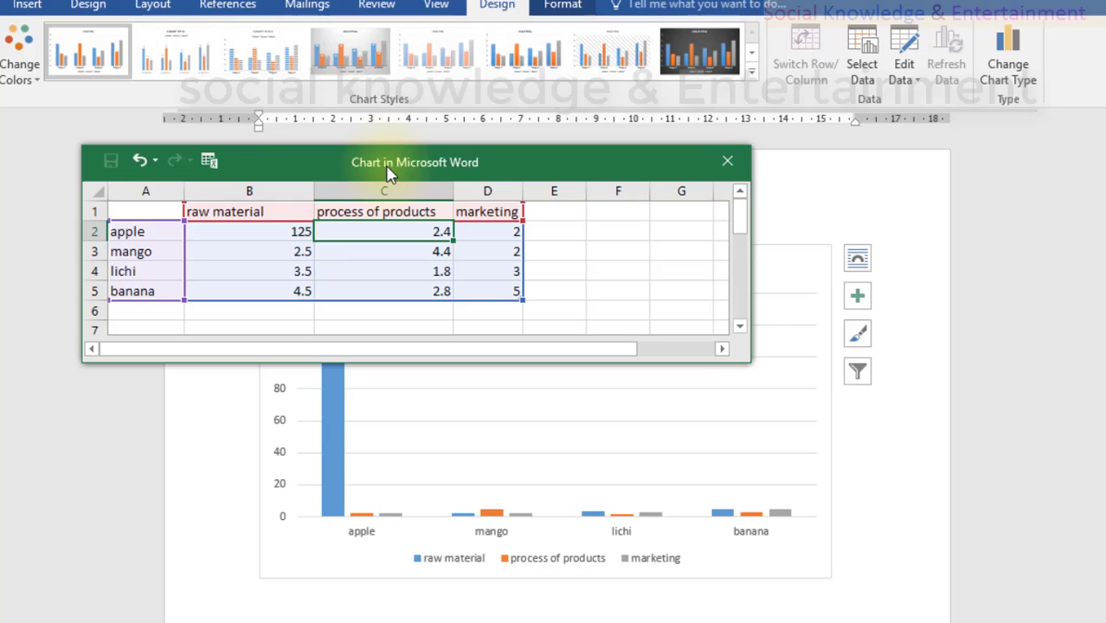
pyautogui.write('115')
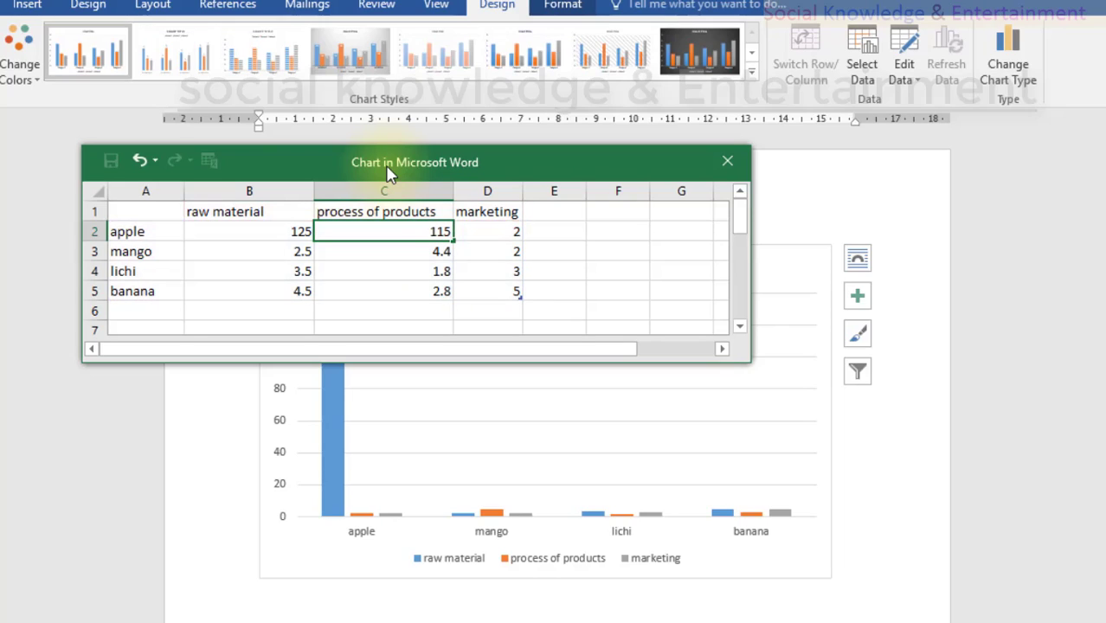
pyautogui.press('Tab')
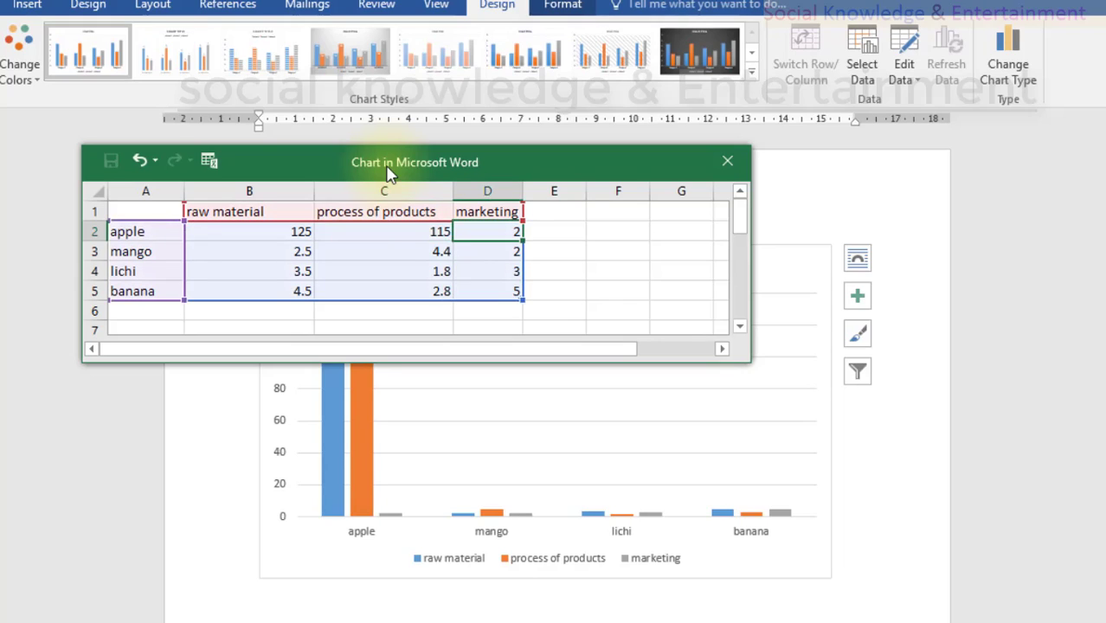
pyautogui.write('11')
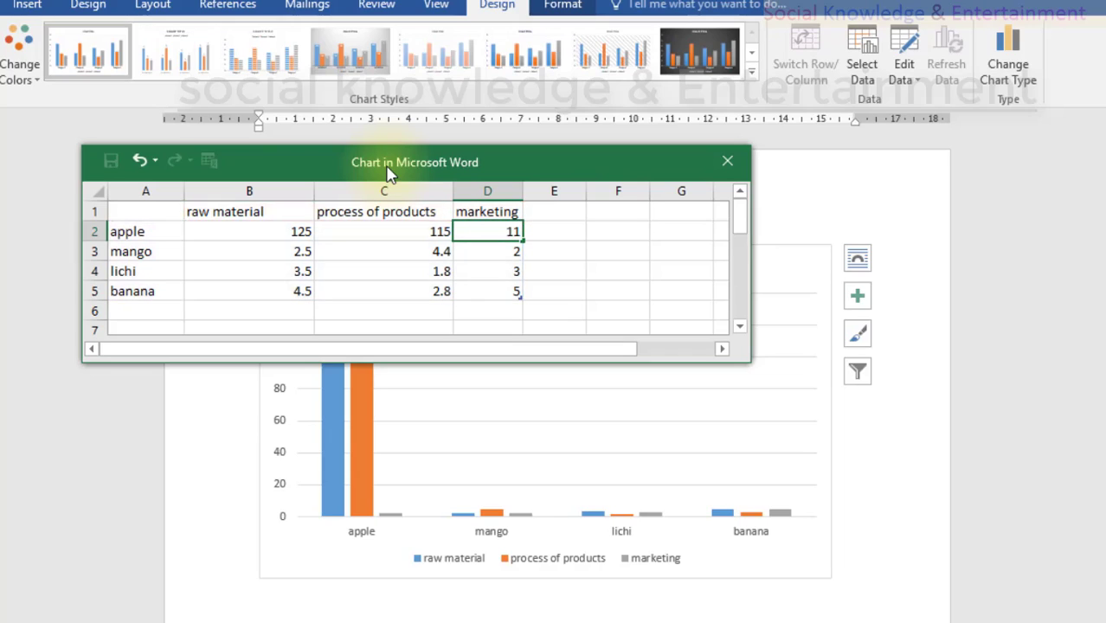
pyautogui.write('2')
pyautogui.press('Return')
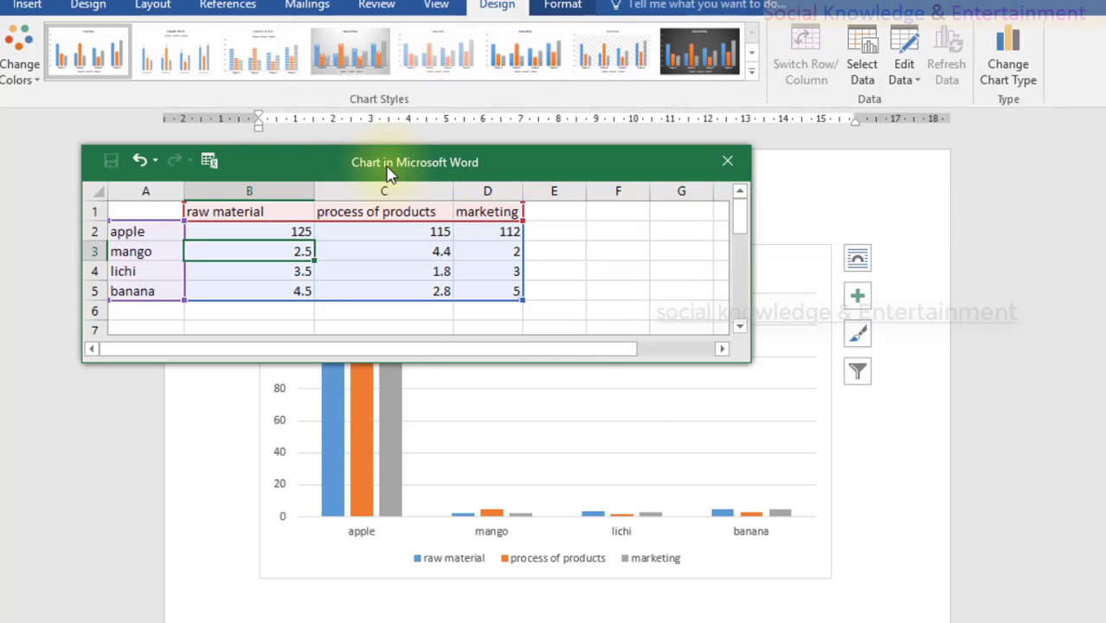
# Set the mango row's values to 85 raw material, 80 process of products and 75 marketing.
pyautogui.write('85')
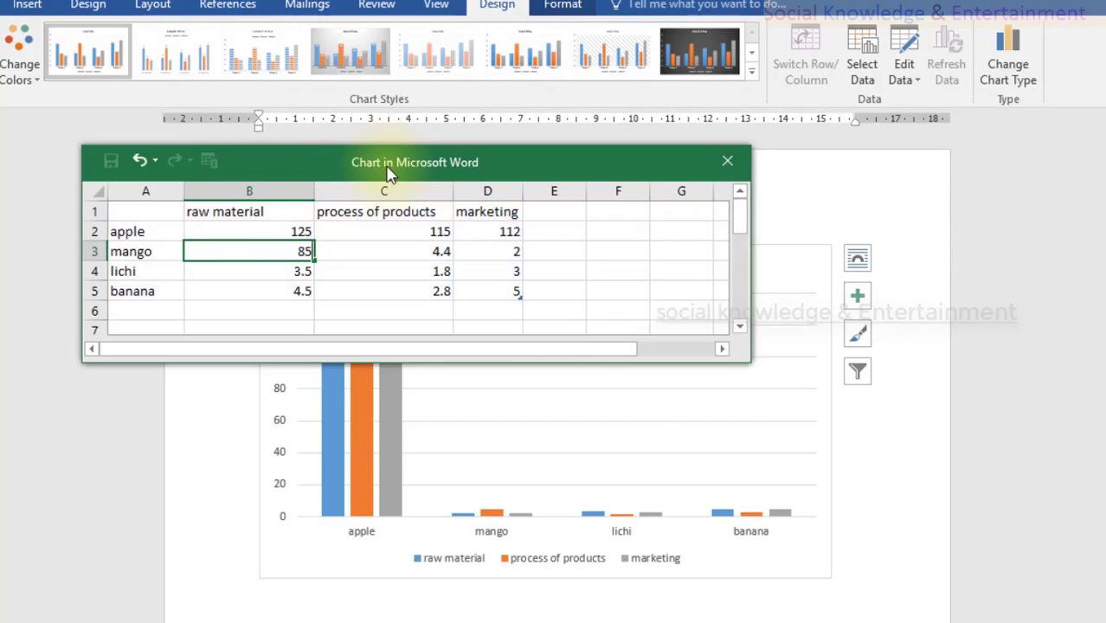
pyautogui.press('Tab')
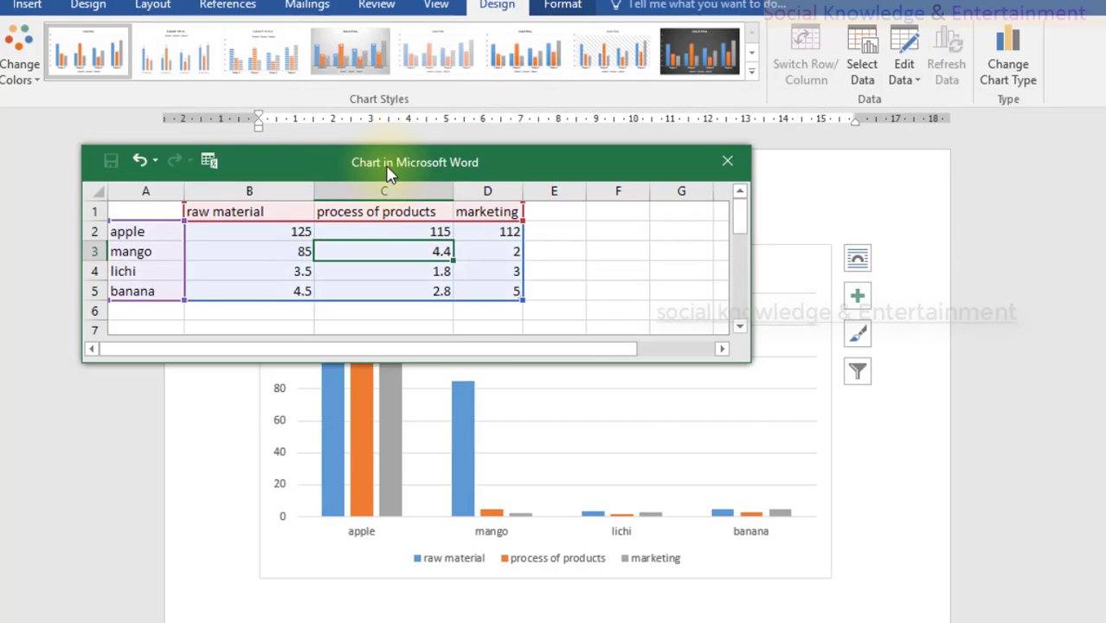
pyautogui.write('80')
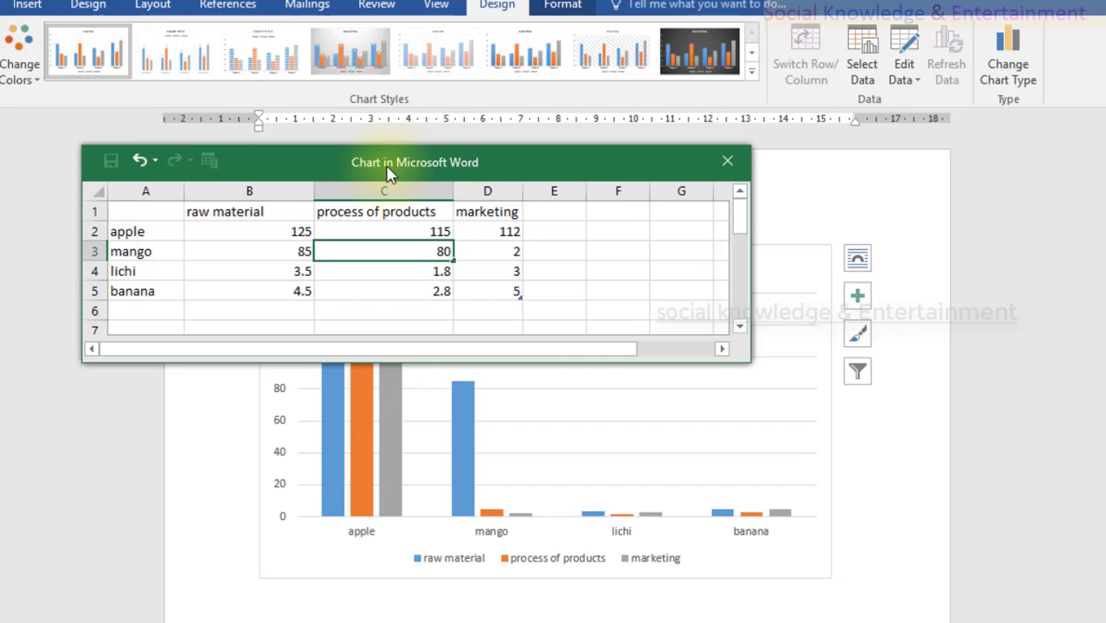
pyautogui.press('Tab')
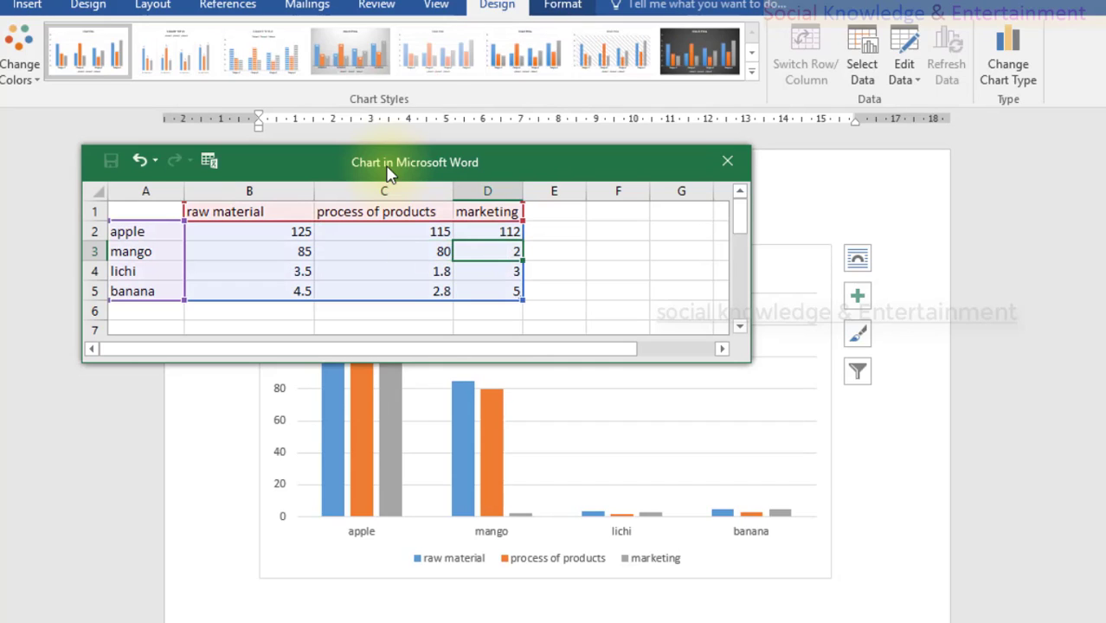
pyautogui.write('75')
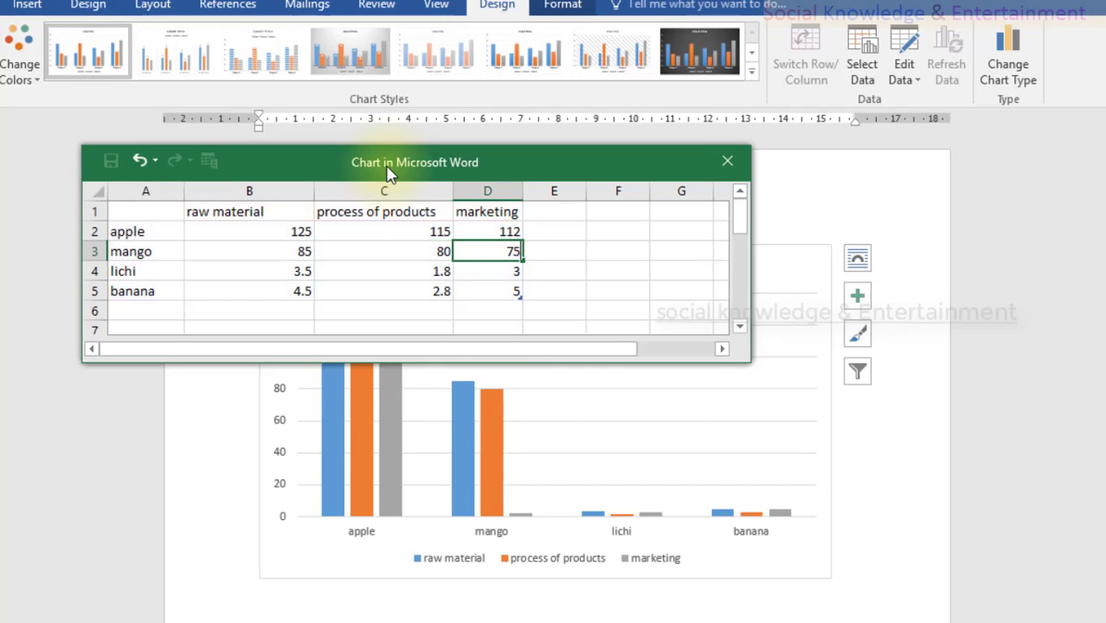
pyautogui.press('Return')
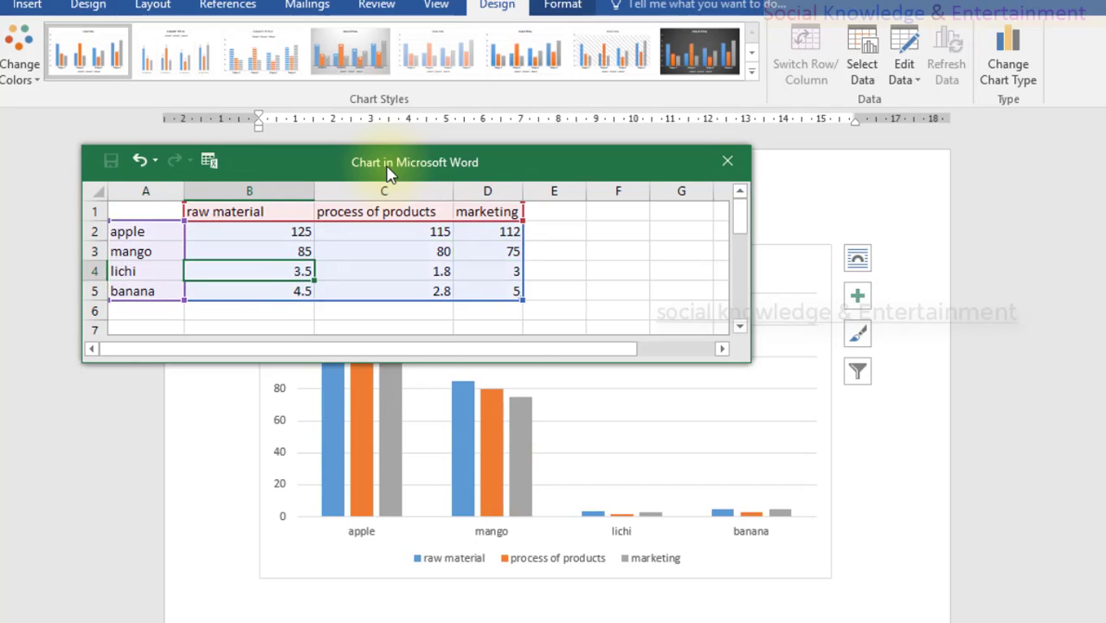
# Set the lichi row's values to 155 raw material, 122 process of products and 110 marketing.
pyautogui.write('15')
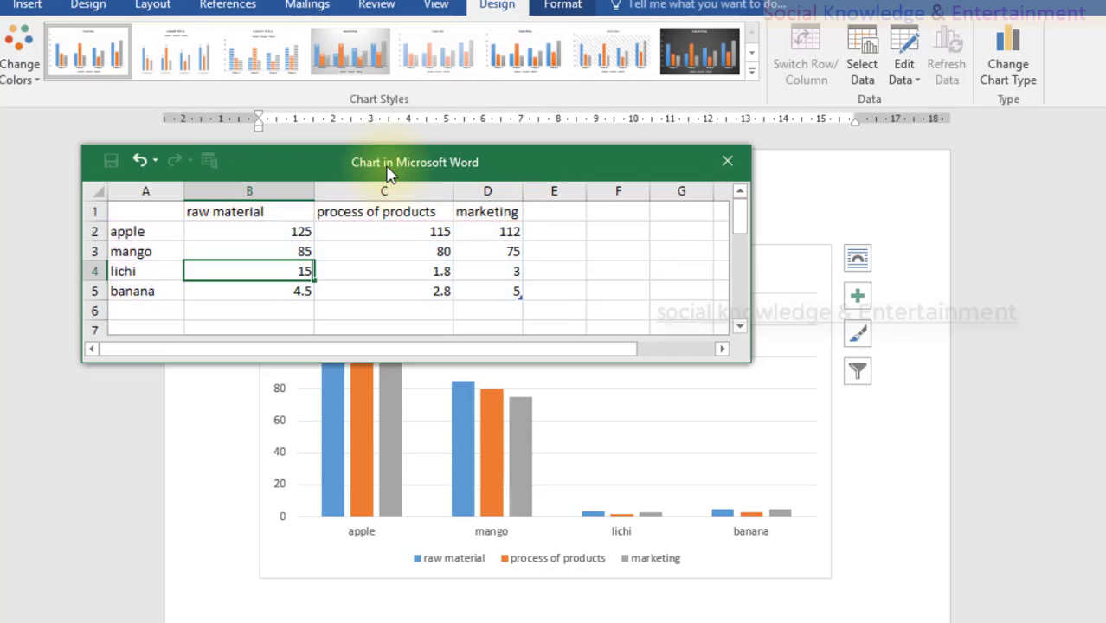
pyautogui.write('5')
pyautogui.press('Tab')
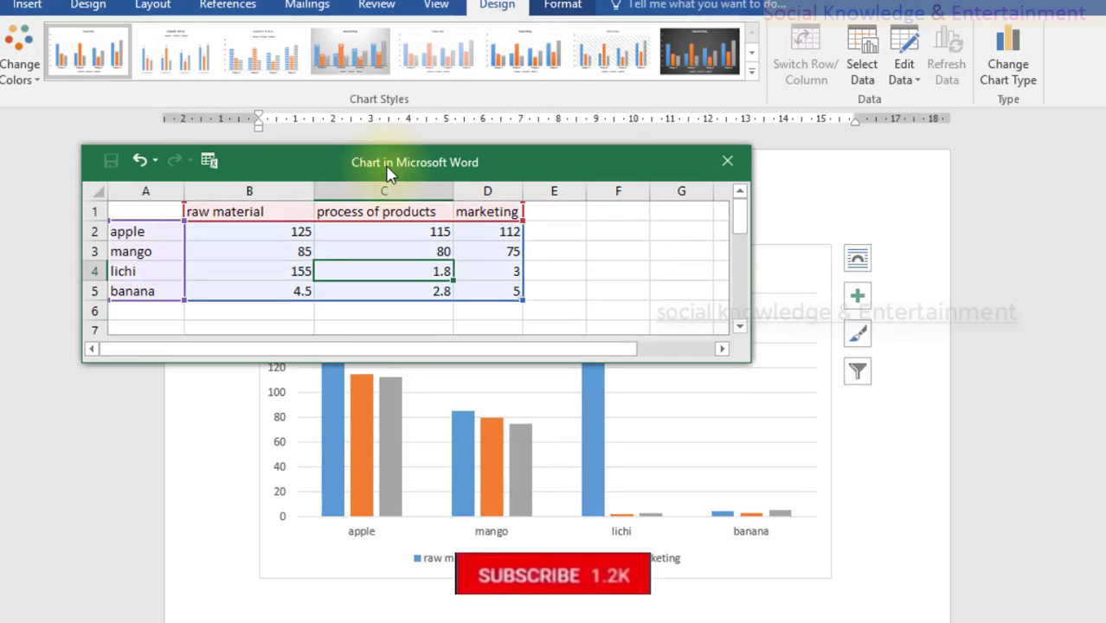
pyautogui.write('122')
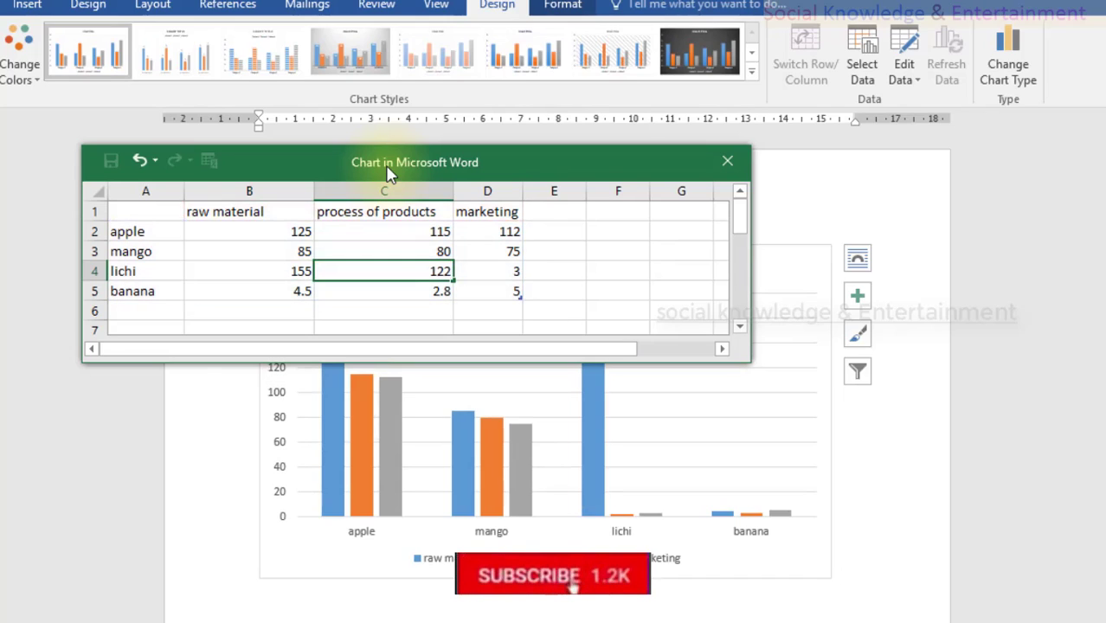
pyautogui.press('Tab')
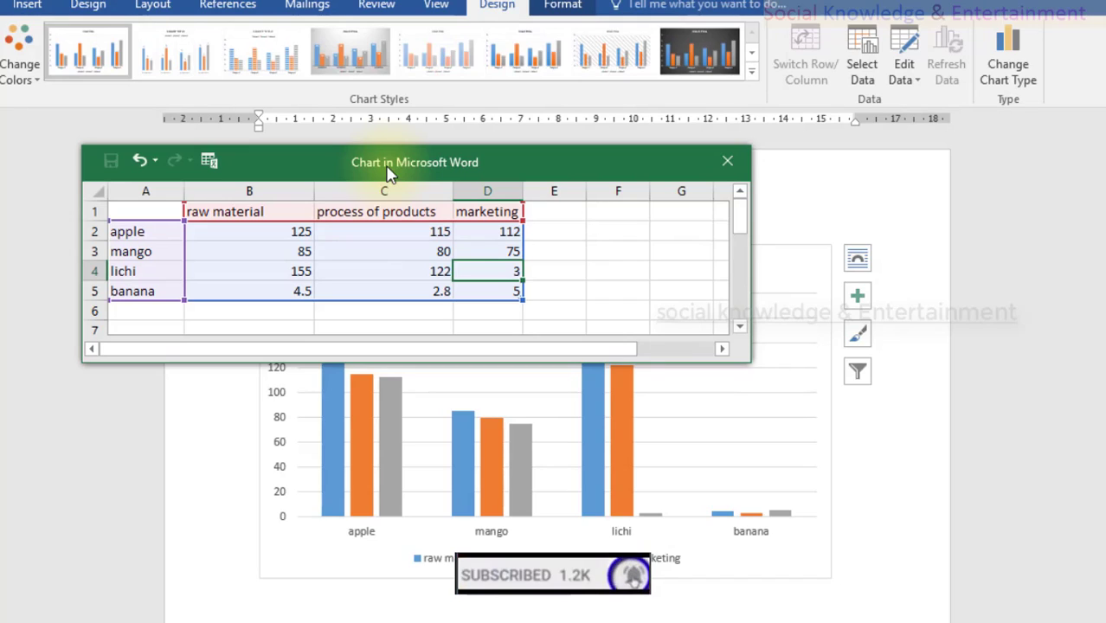
pyautogui.write('110')
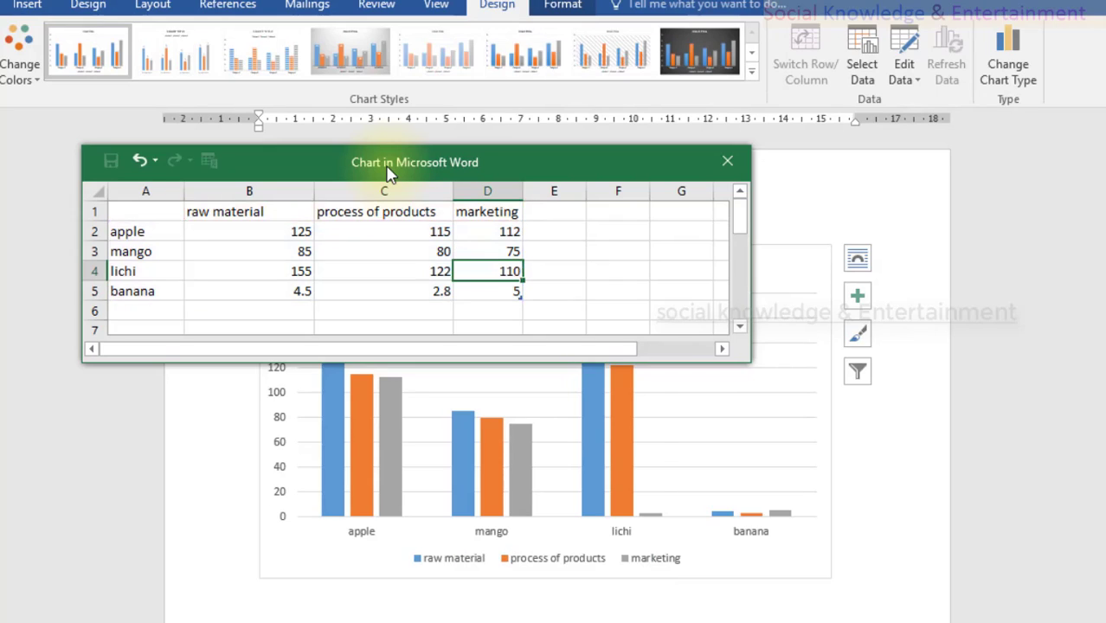
pyautogui.press('Return')
pyautogui.press('Left')
pyautogui.press('Left')
pyautogui.write('0')
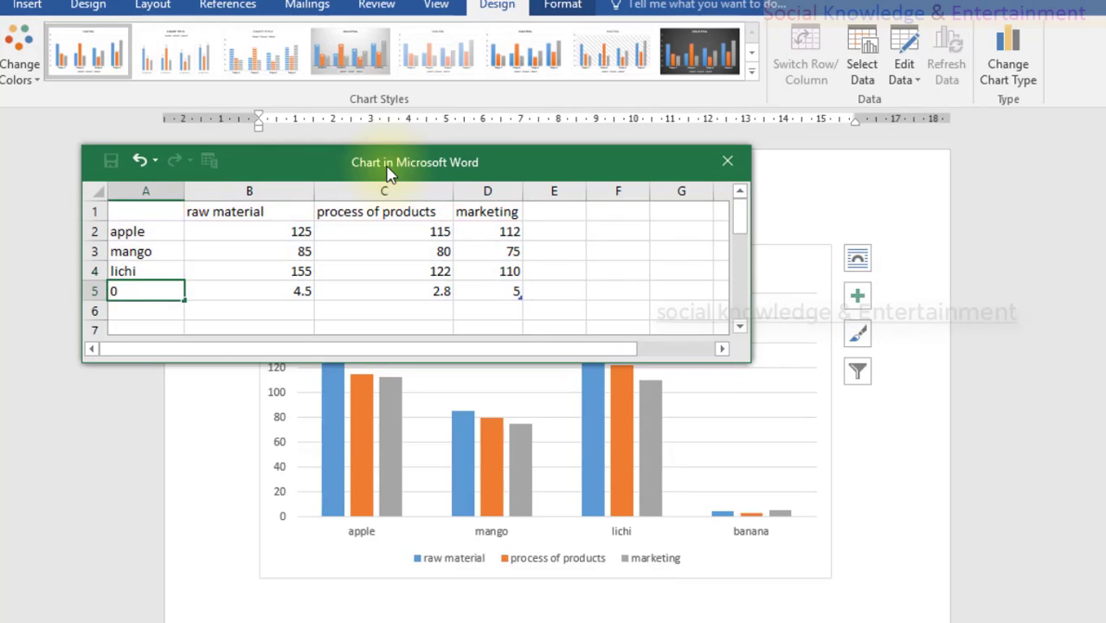
pyautogui.hotkey('ctrl', 'z')
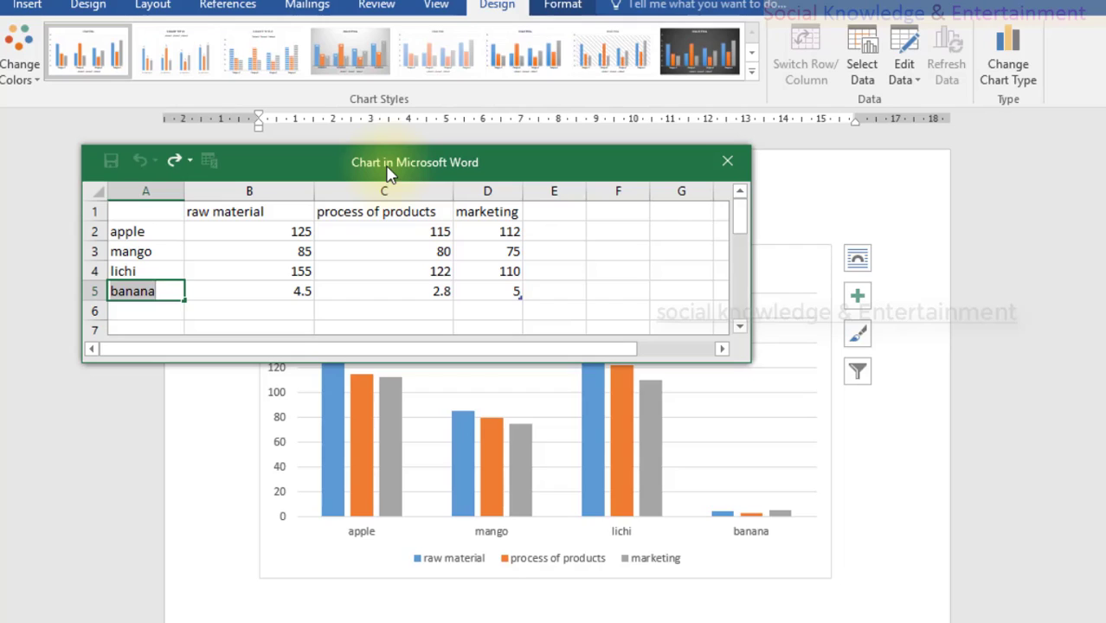
pyautogui.press('Tab')
pyautogui.press('Tab')
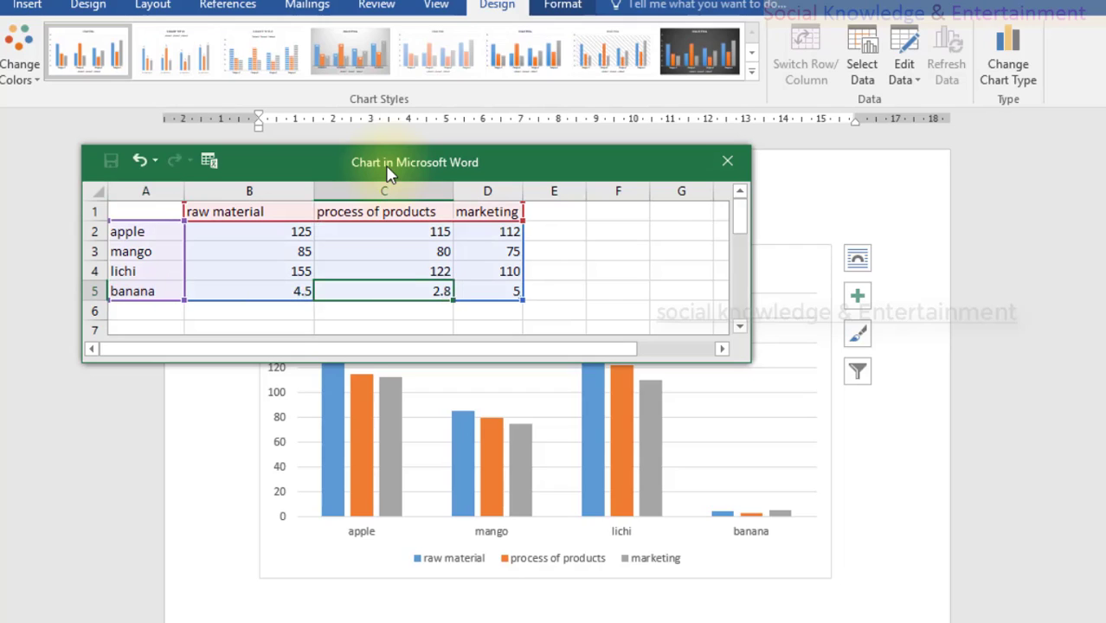
pyautogui.hotkey('shift', 'Tab')
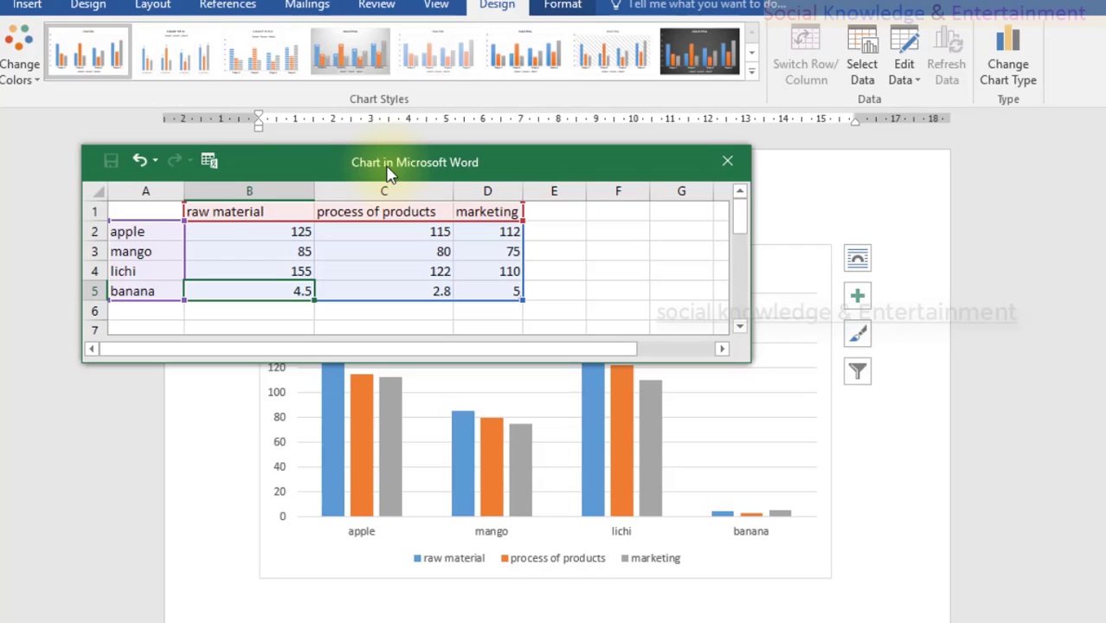
# Set the banana row's values to 160 raw material, 158 process of products and 150 marketing, and close the data sheet.
pyautogui.write('160')
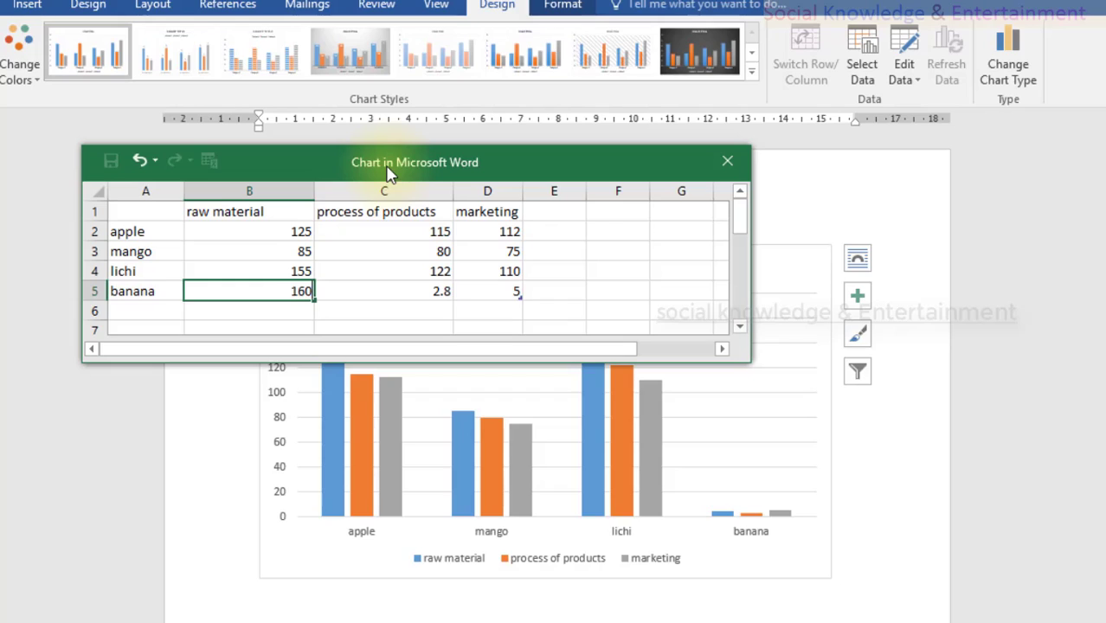
pyautogui.press('Tab')
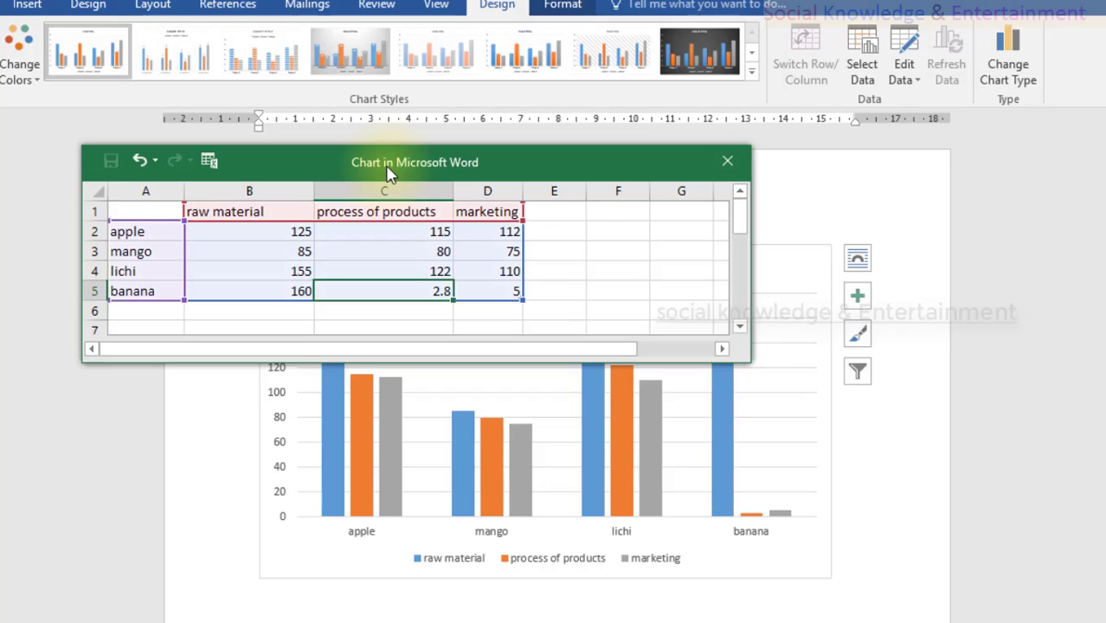
pyautogui.write('155')
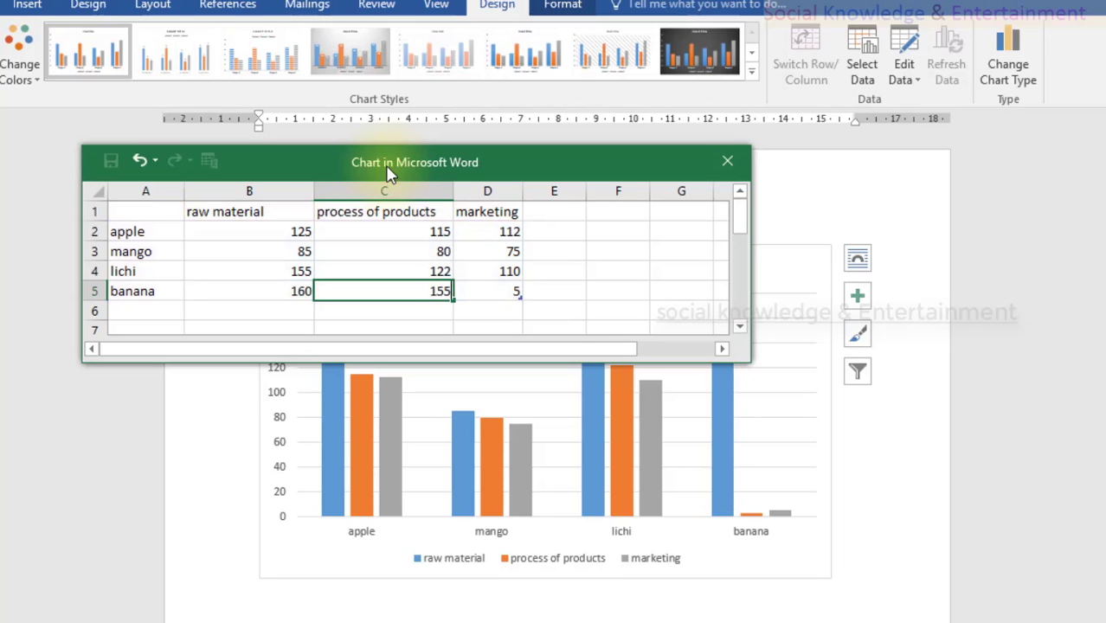
pyautogui.press('BackSpace')
pyautogui.write('8')
pyautogui.press('Tab')
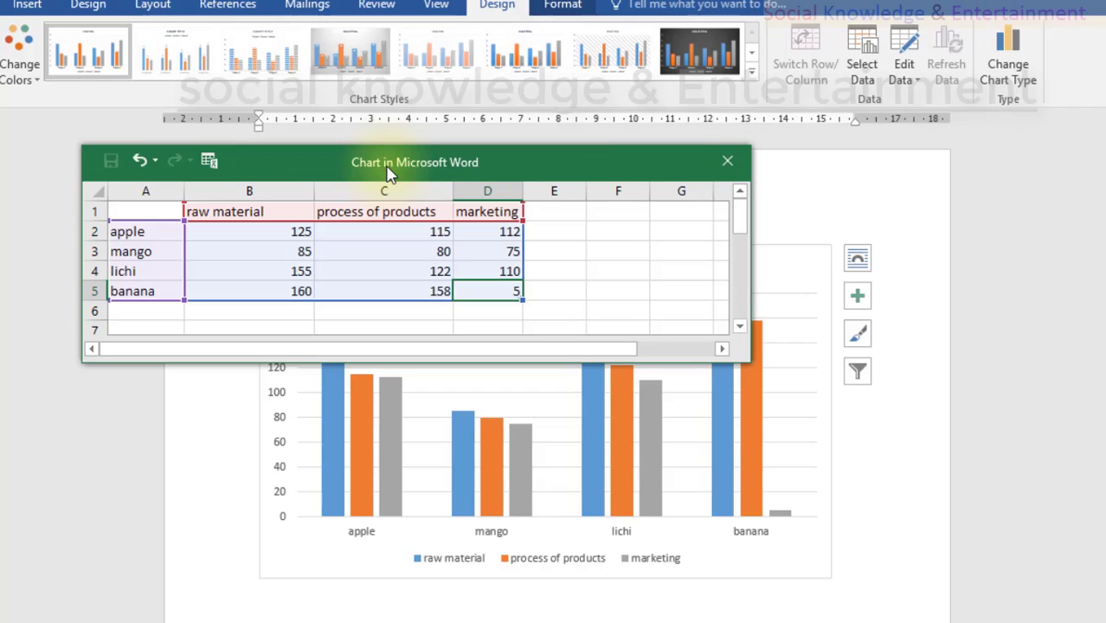
pyautogui.write('150')
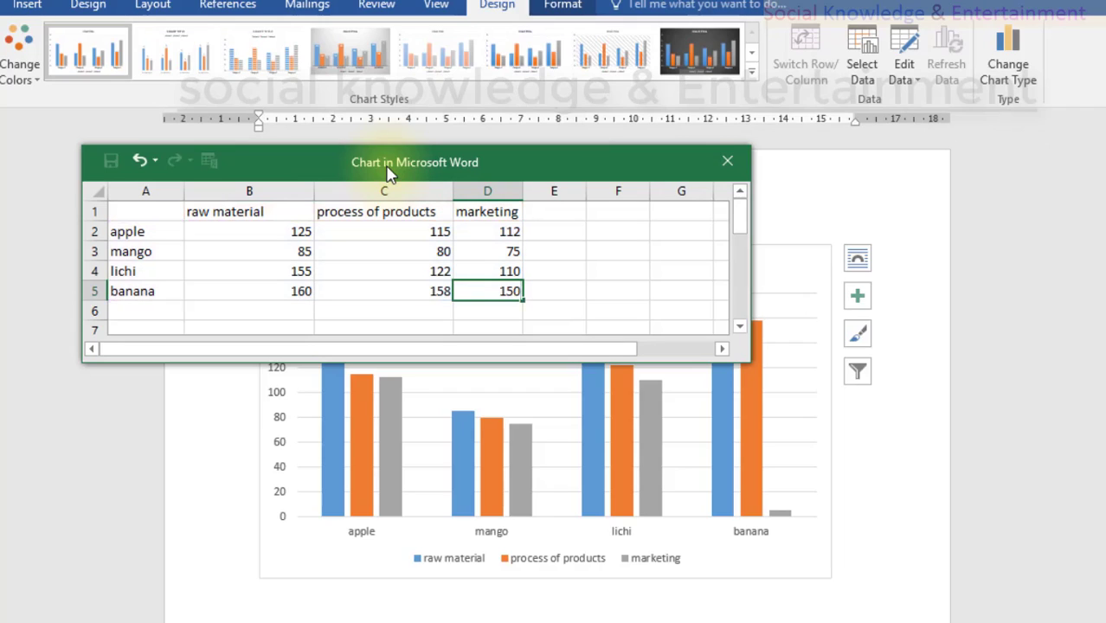
pyautogui.press('Left')
pyautogui.press('Left')
pyautogui.press('Left')
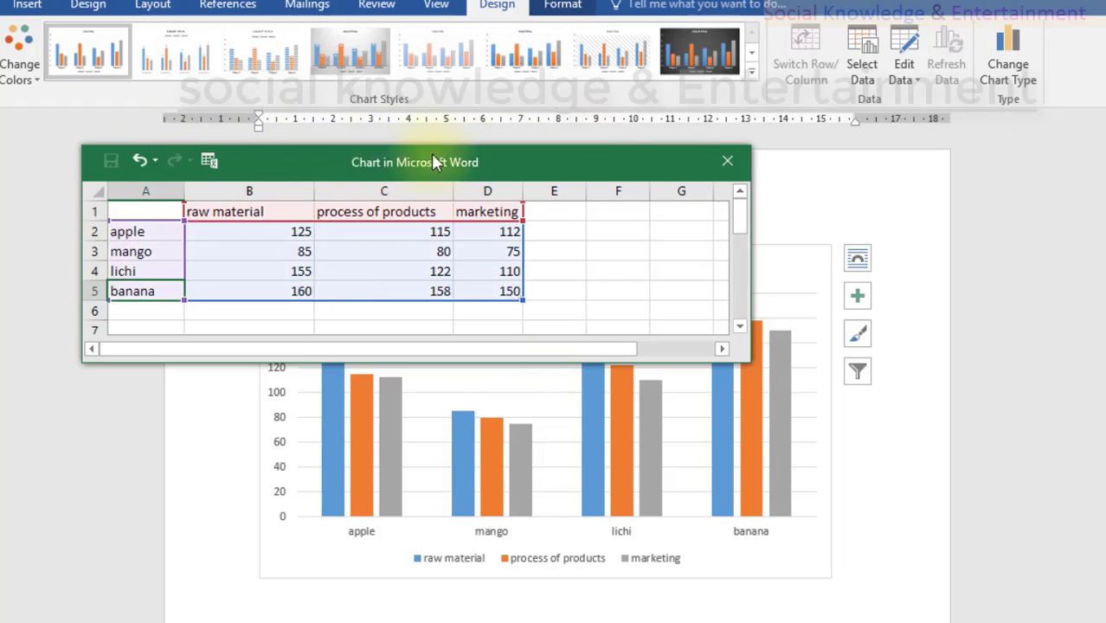
pyautogui.click(728, 163)
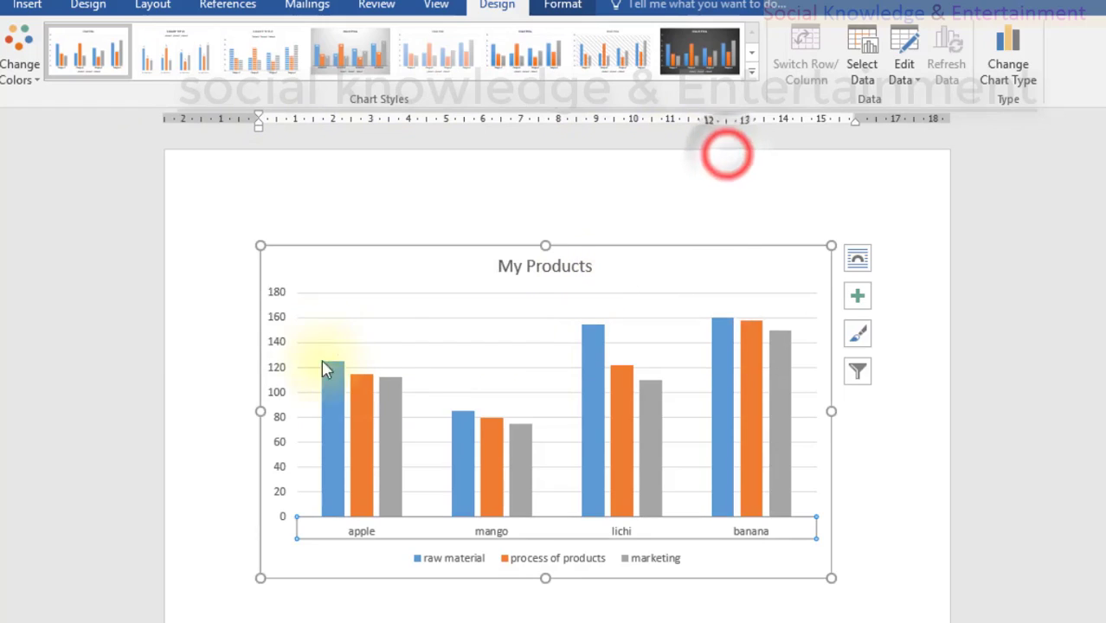
# Place the text cursor at the end of the chart title "My Products" and close the Format Chart Title pane.
pyautogui.doubleClick(503, 270)
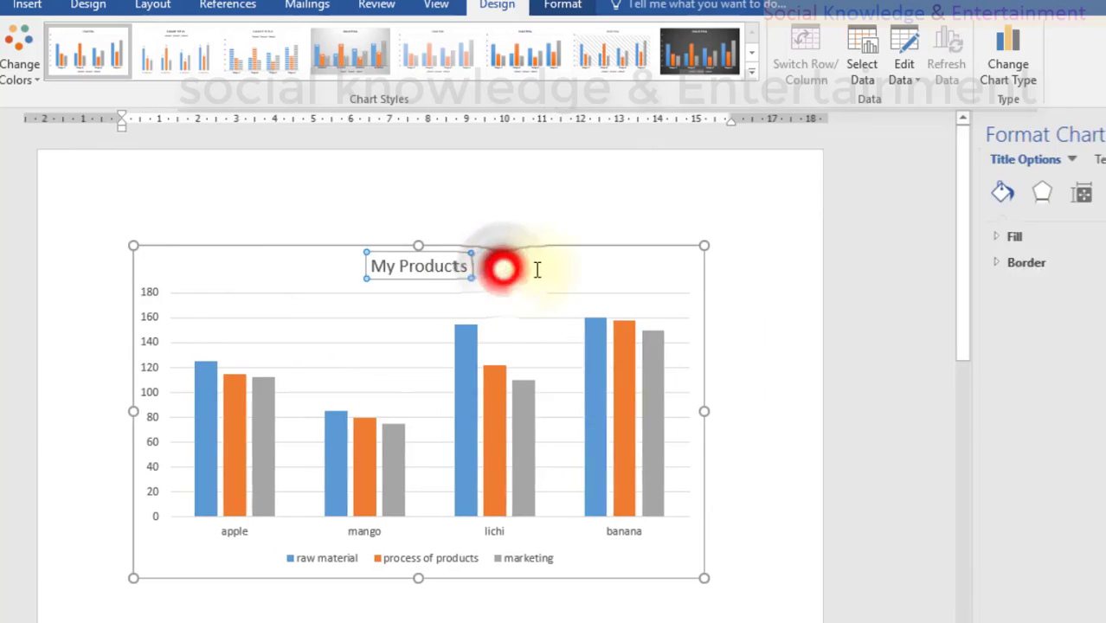
pyautogui.click(407, 242)
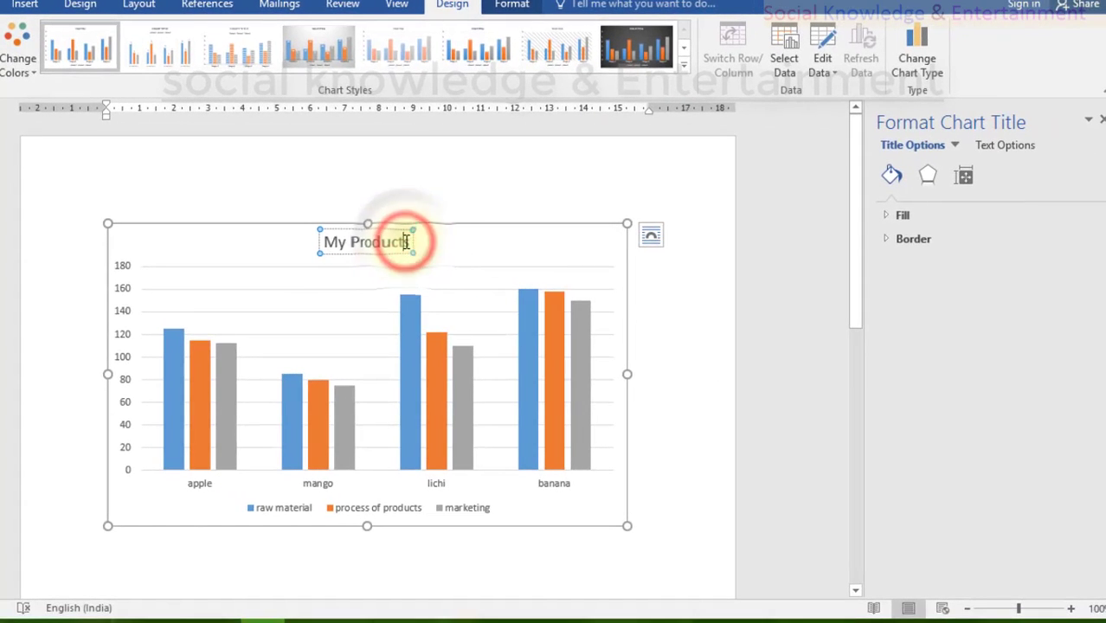
pyautogui.click(1101, 119)
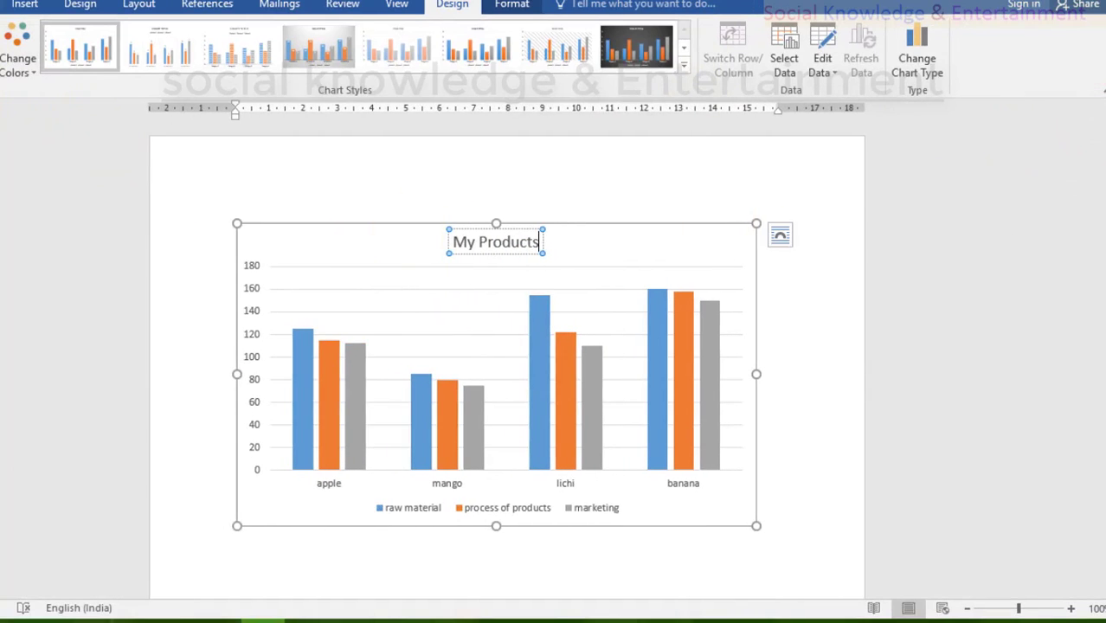
# Display the gallery of built-in text boxes and close it without choosing one.
pyautogui.click(20, 13)
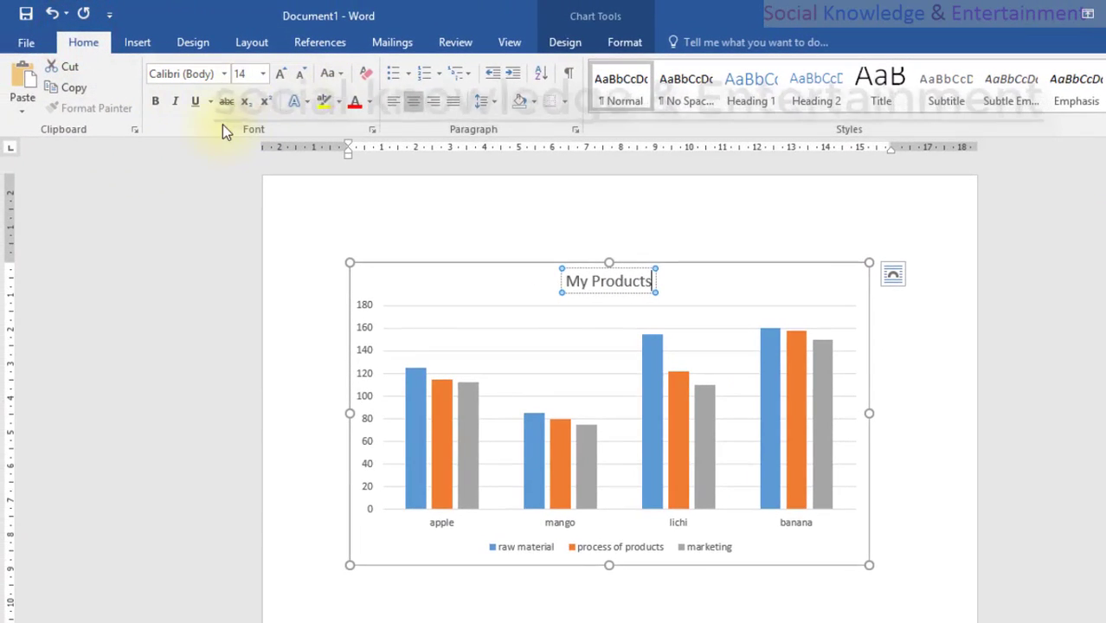
pyautogui.click(139, 41)
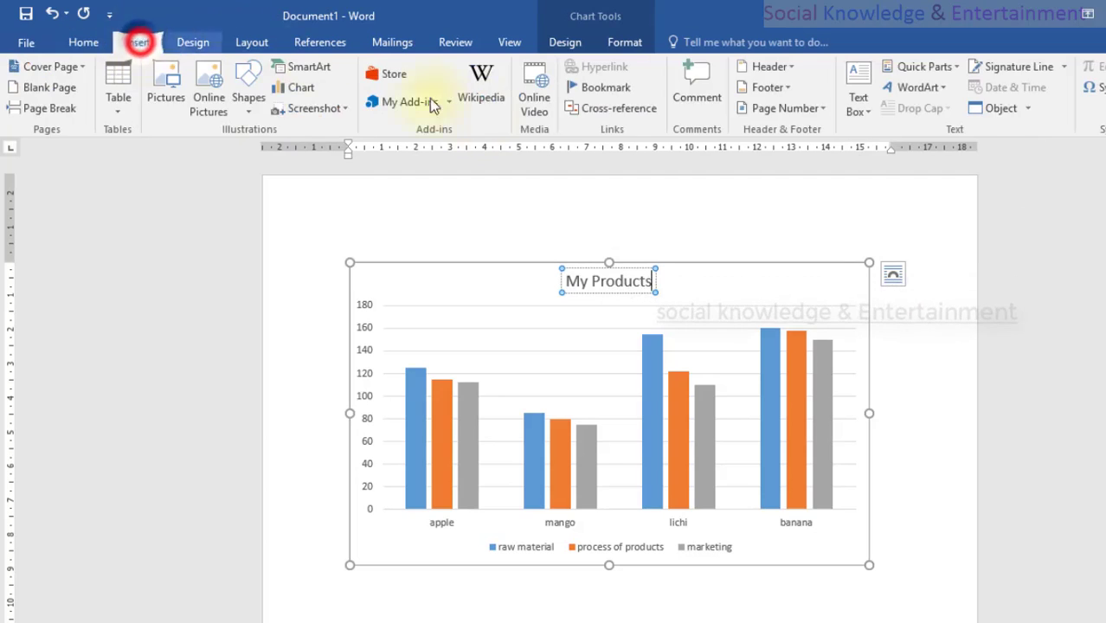
pyautogui.click(855, 87)
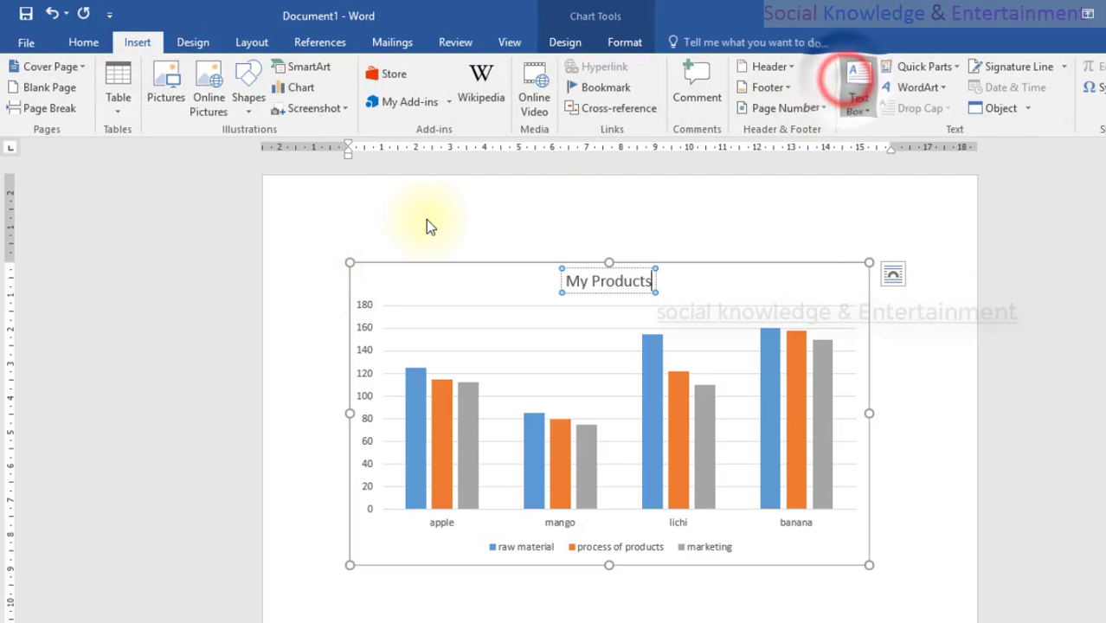
pyautogui.click(850, 77)
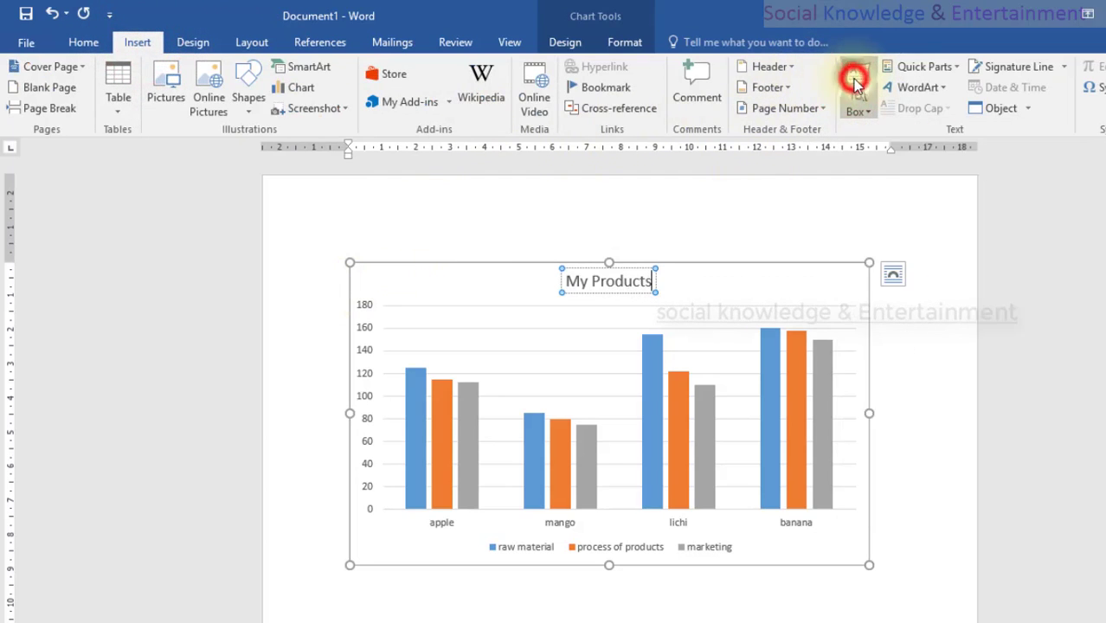
pyautogui.click(423, 216)
# Try to move the selection out of the chart by placing the text cursor in the blank page area around it.
pyautogui.click(541, 205)
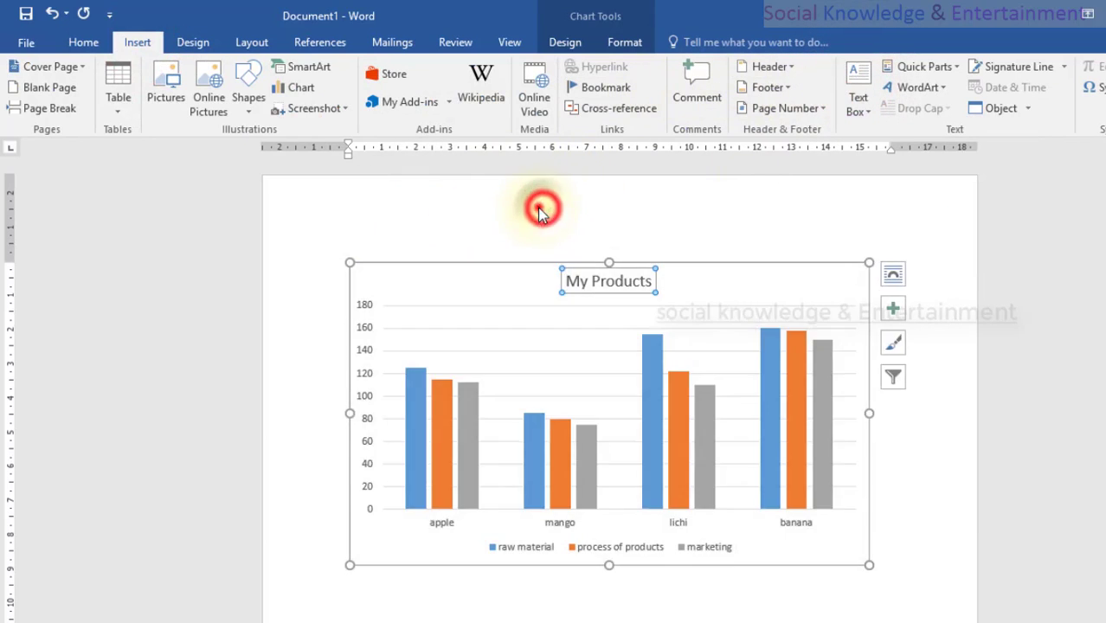
pyautogui.click(503, 205)
pyautogui.click(5, 9)
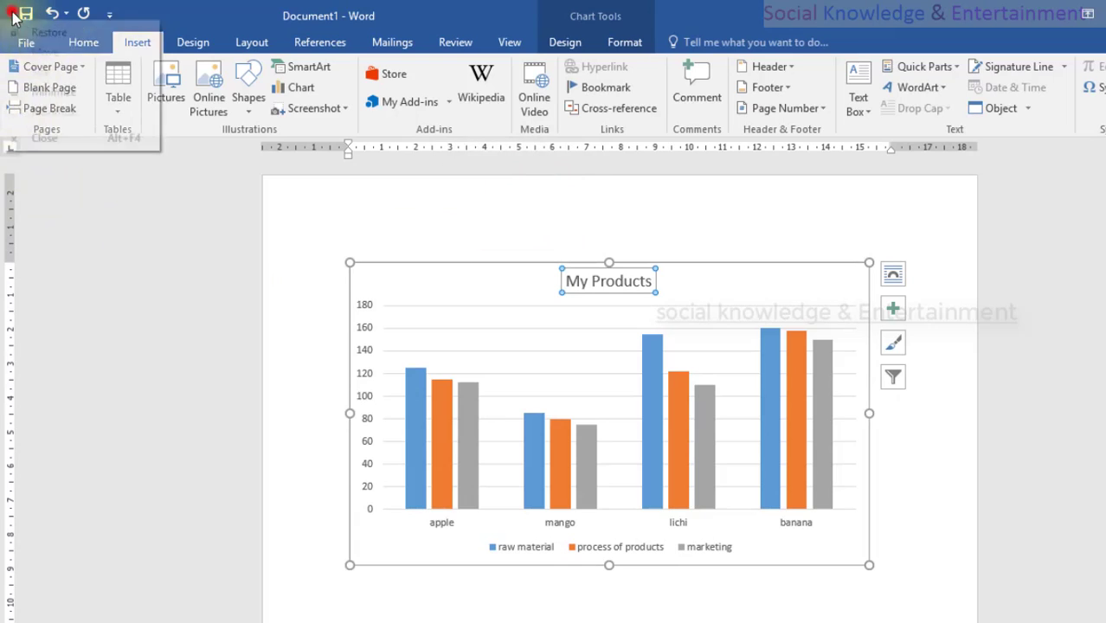
pyautogui.press('Escape')
pyautogui.click(481, 192)
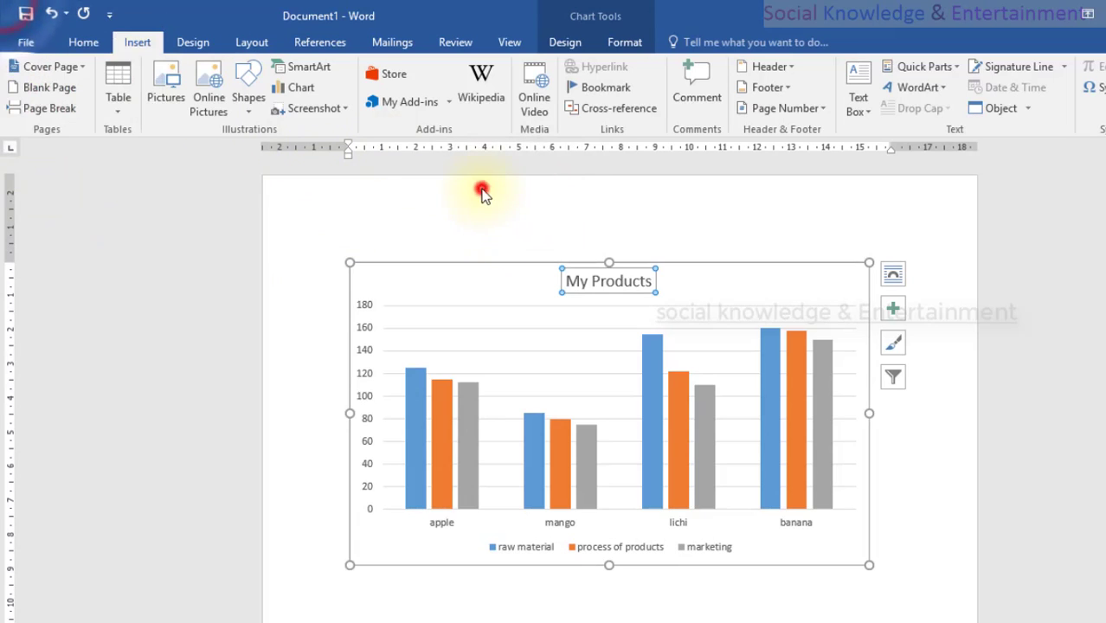
pyautogui.click(414, 577)
pyautogui.click(468, 594)
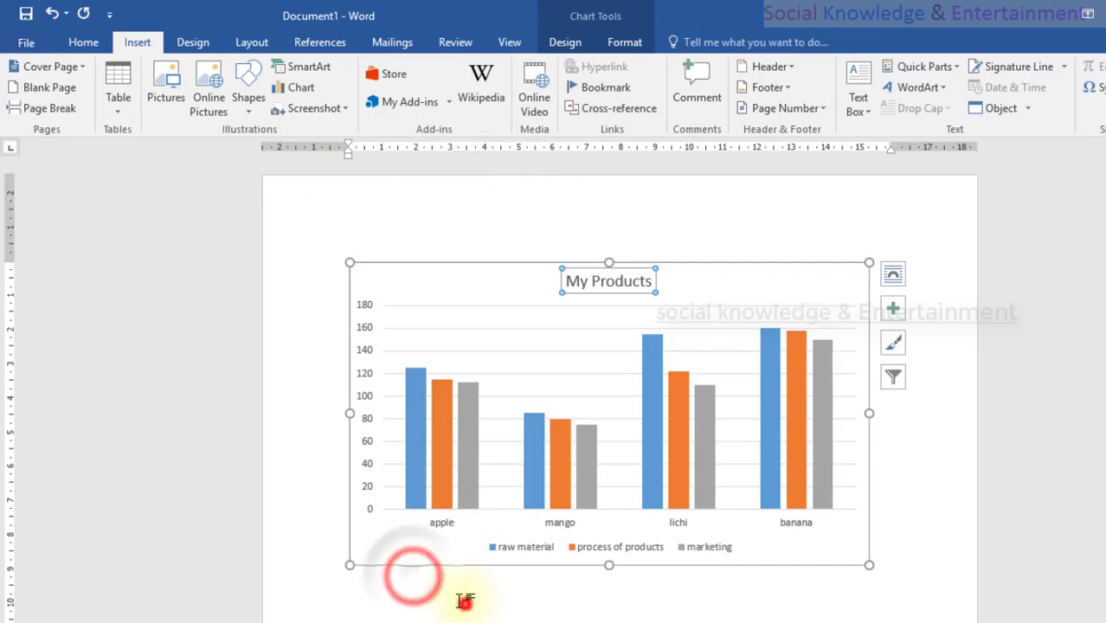
pyautogui.click(461, 226)
pyautogui.click(488, 266)
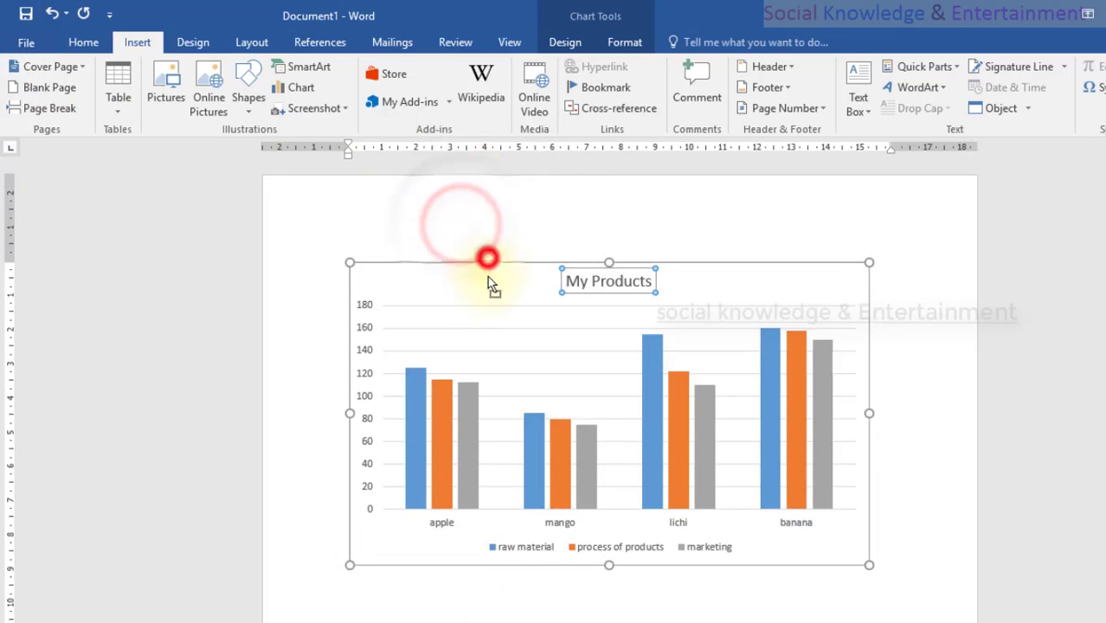
pyautogui.click(487, 262)
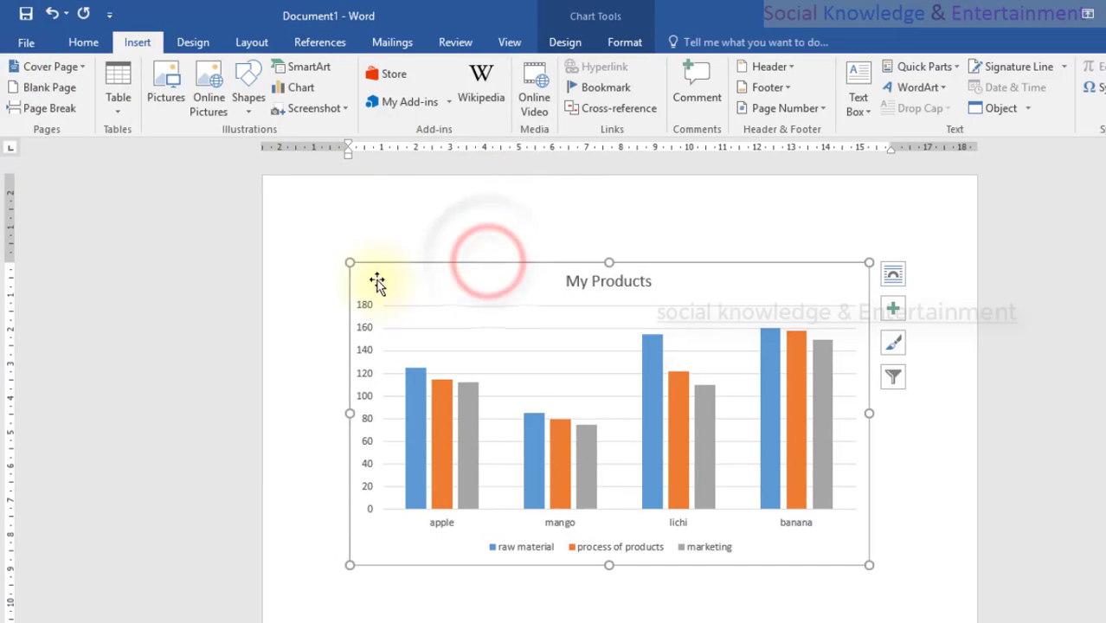
pyautogui.click(578, 258)
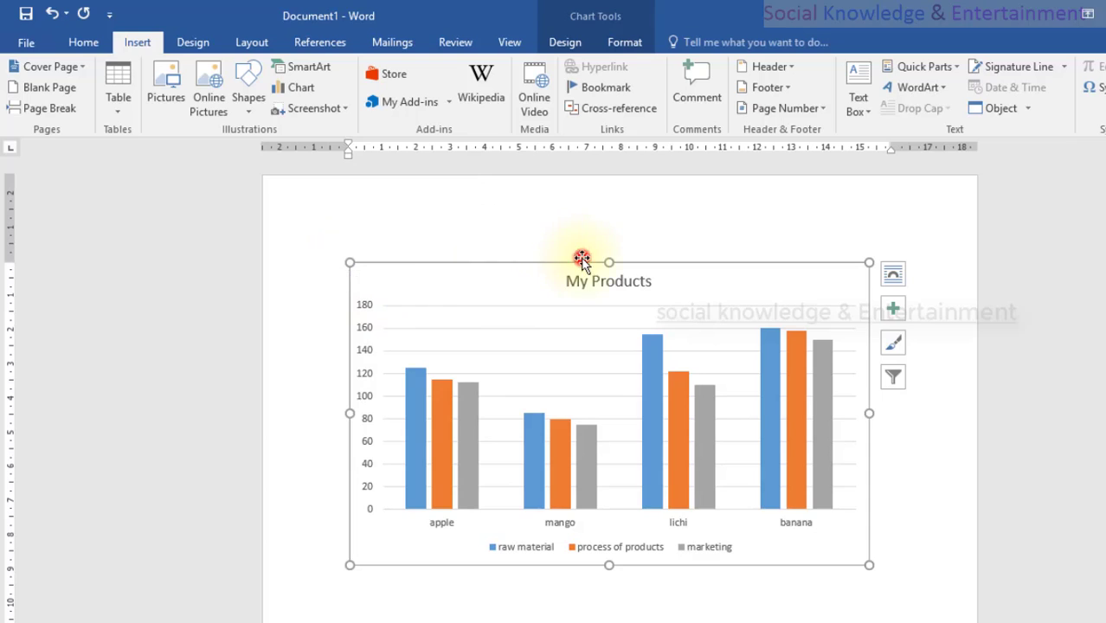
pyautogui.click(558, 191)
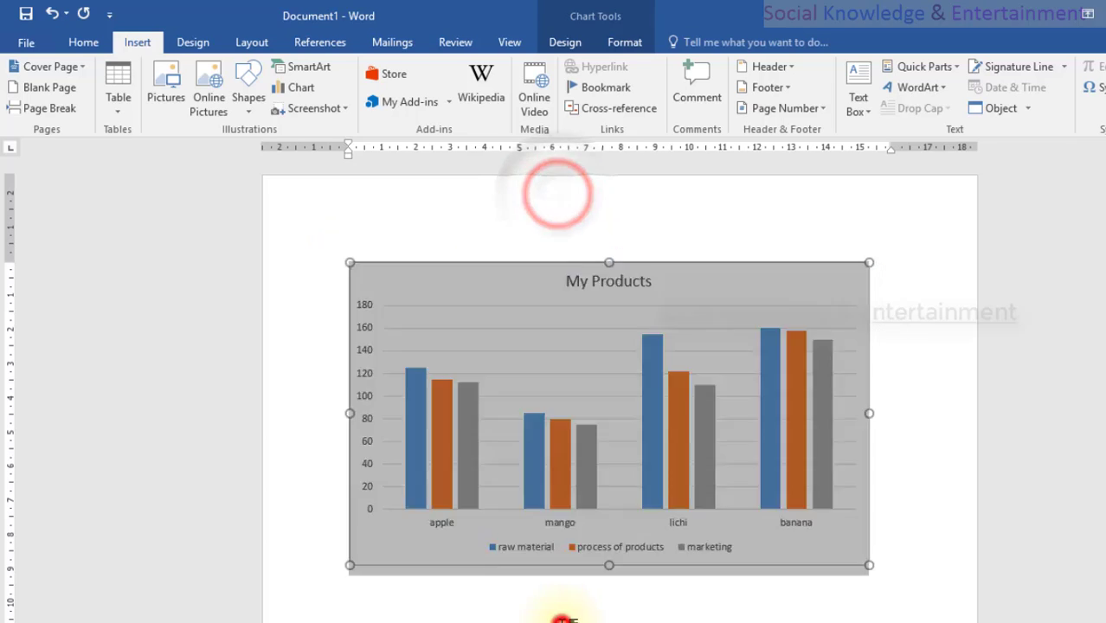
pyautogui.click(561, 601)
pyautogui.click(849, 190)
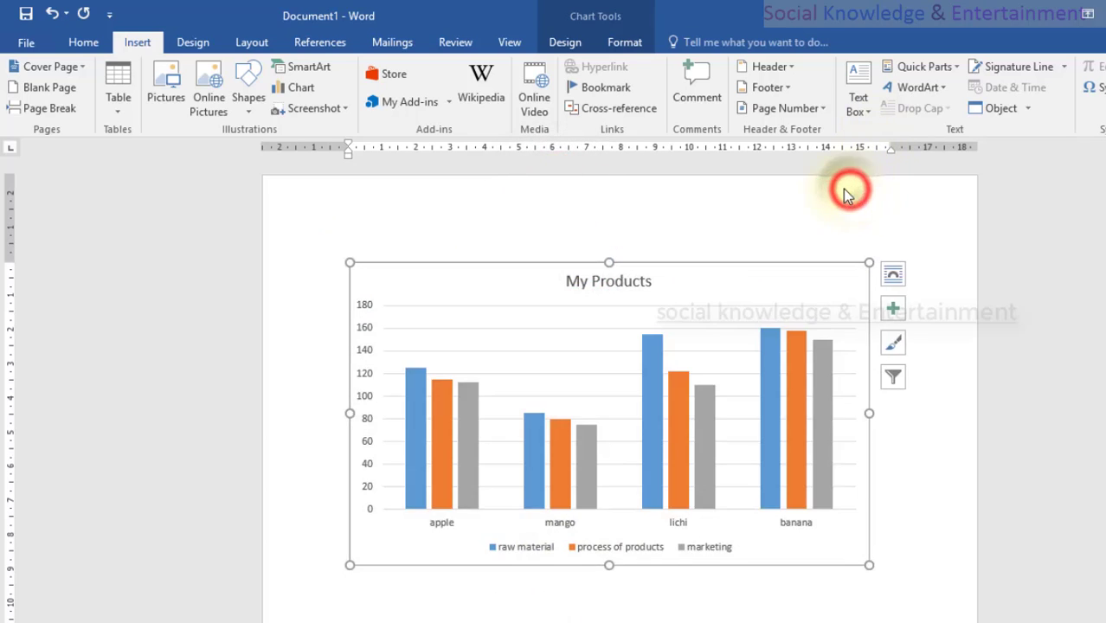
# Insert a Simple Text Box above the chart and reshape it into a one-line strip about 12 cm wide.
pyautogui.click(857, 77)
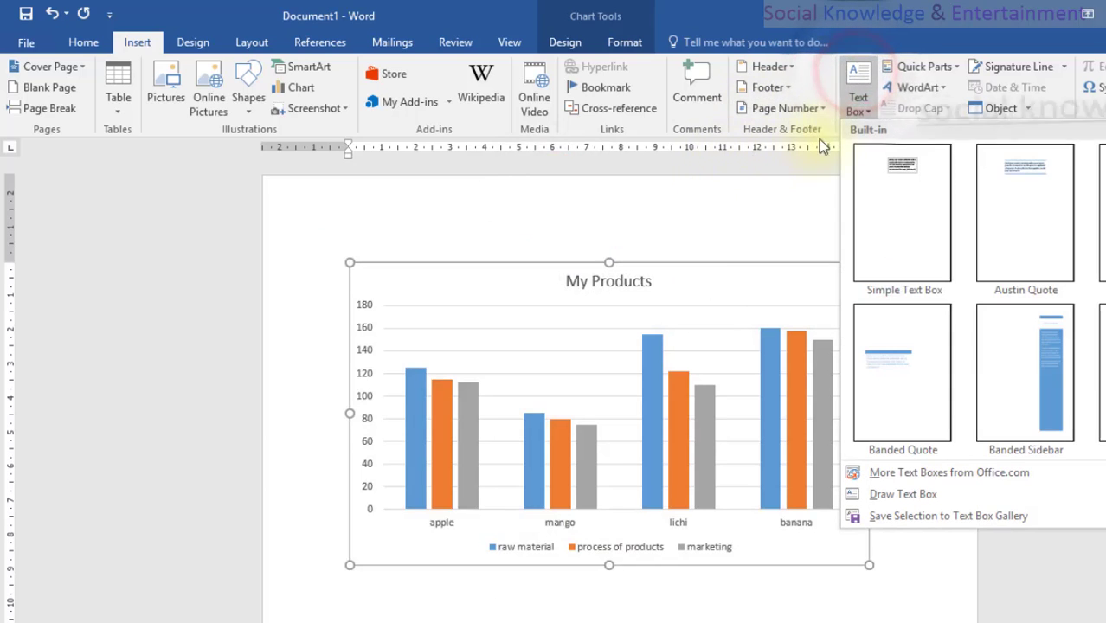
pyautogui.click(885, 183)
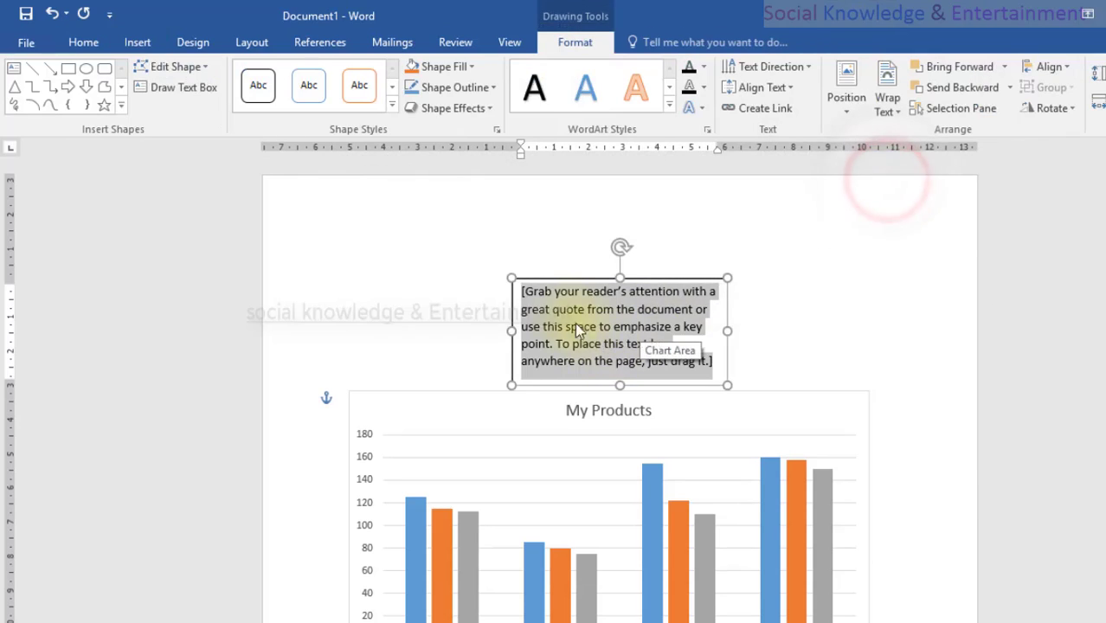
pyautogui.moveTo(511, 277); pyautogui.dragTo(420, 321)
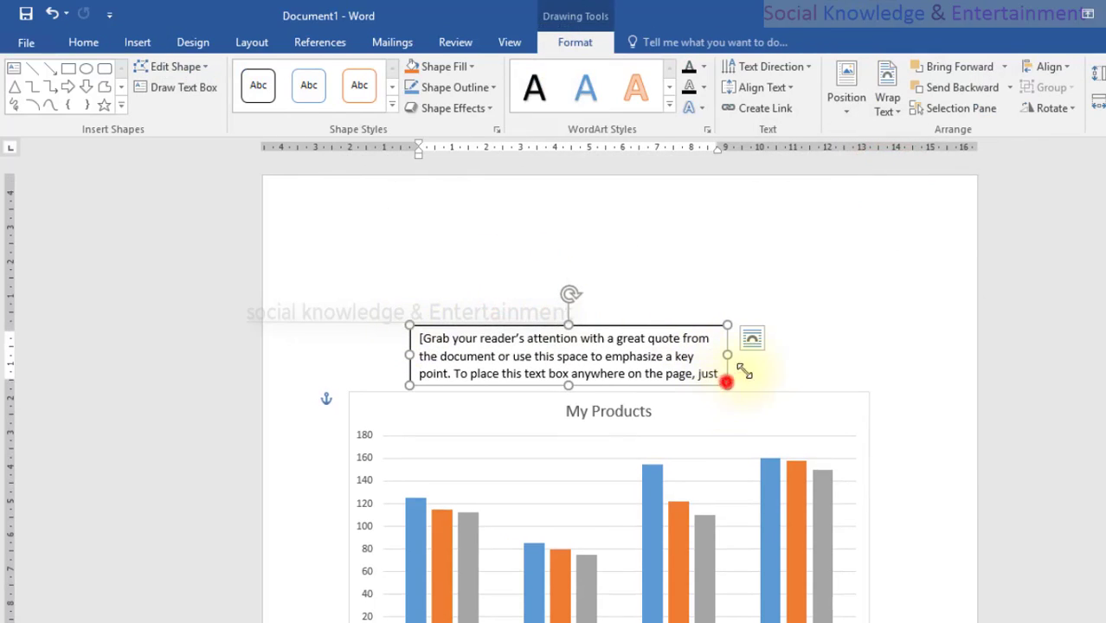
pyautogui.moveTo(727, 381); pyautogui.dragTo(818, 346)
# Replace the text box's placeholder text with "One month Procees Of MyProduct Result In Chart".
pyautogui.click(580, 338)
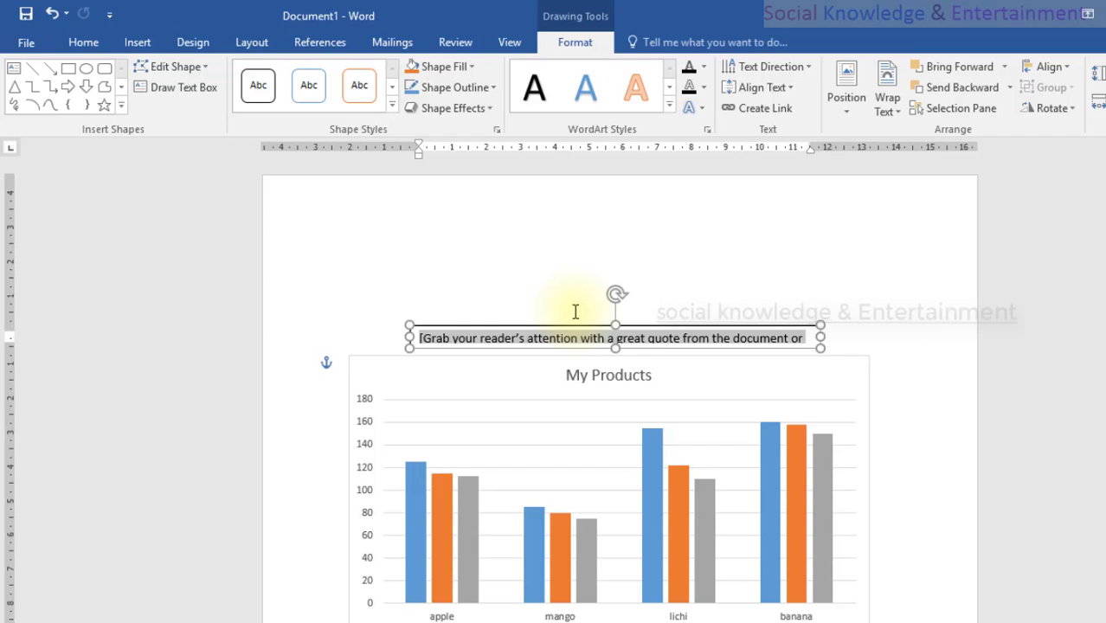
pyautogui.write('onth Procees Of My')
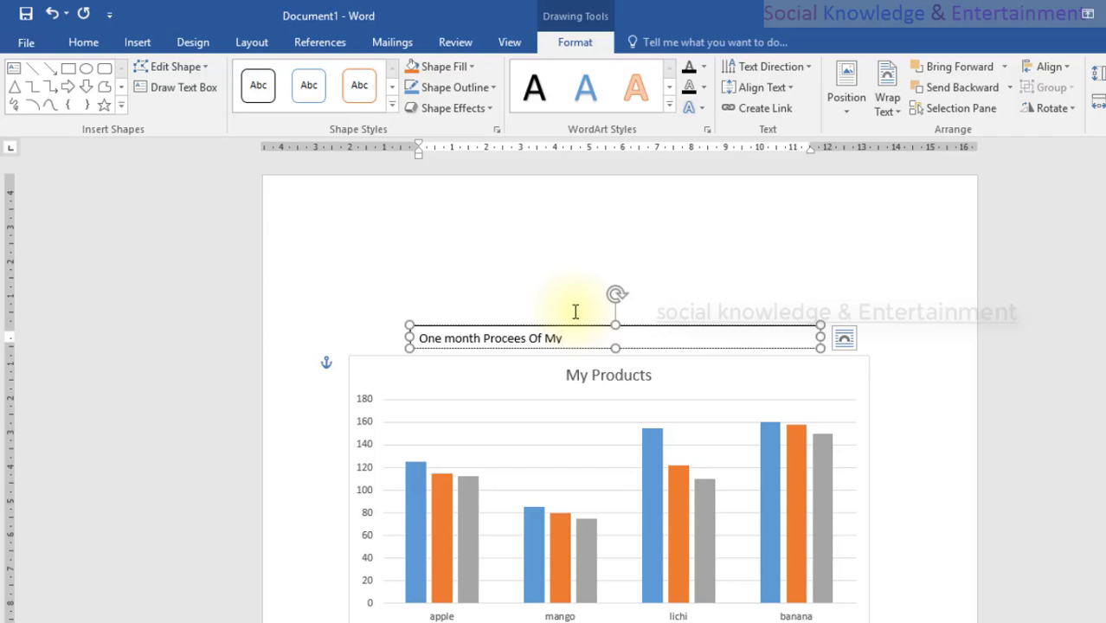
pyautogui.write('Prod')
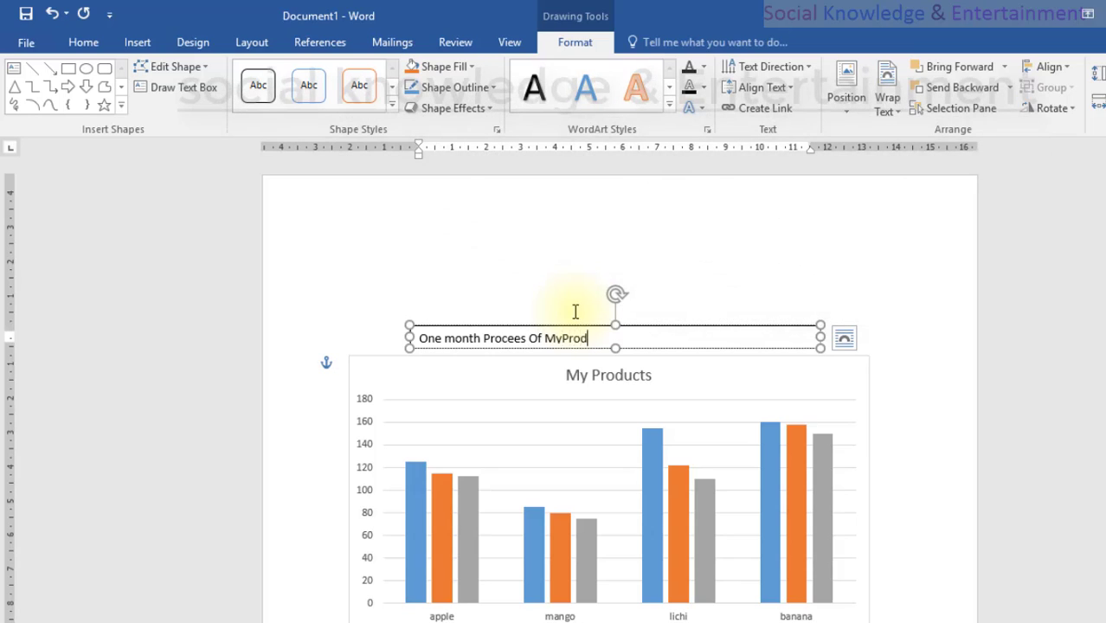
pyautogui.write('uct Result In Chart')
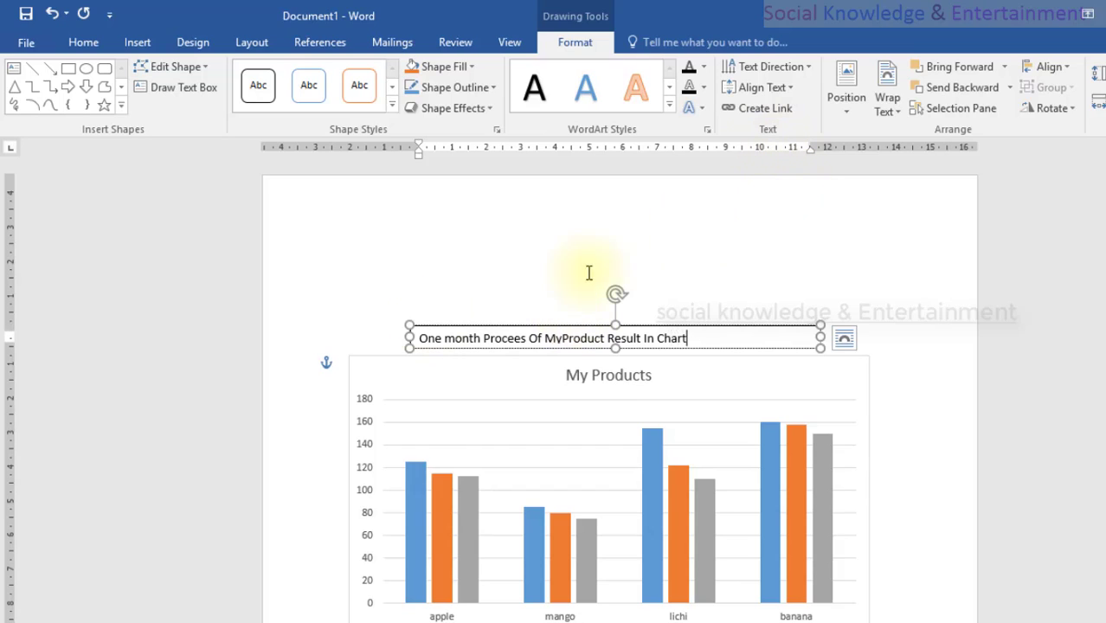
# Enlarge all of the text box's text to 16 pt.
pyautogui.tripleClick(449, 346)
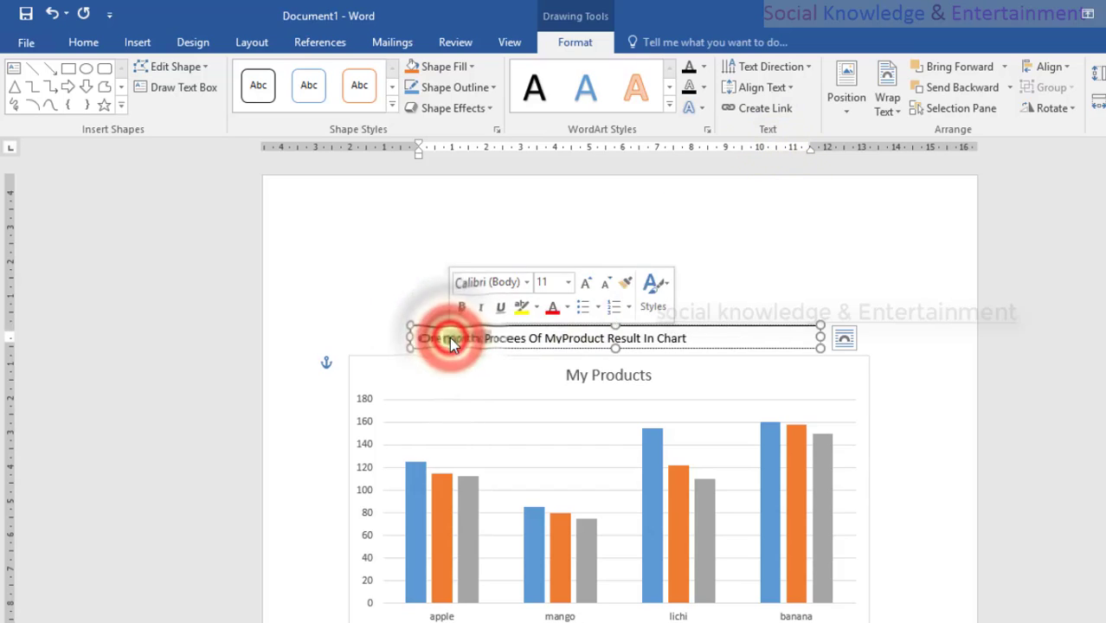
pyautogui.click(84, 42)
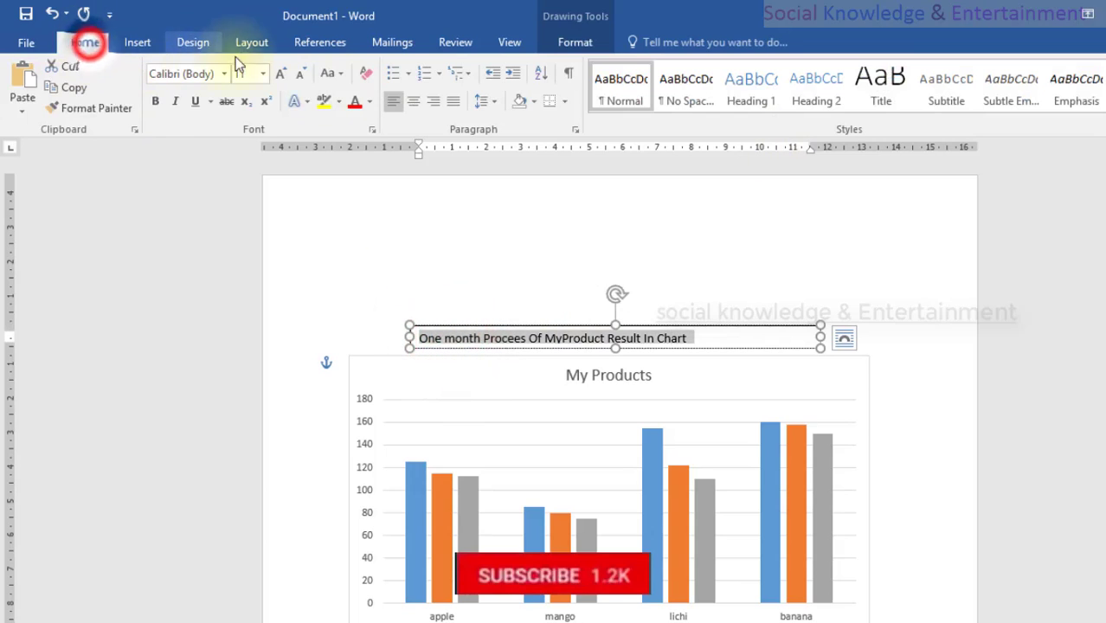
pyautogui.click(282, 74)
pyautogui.click(282, 73)
pyautogui.click(282, 73)
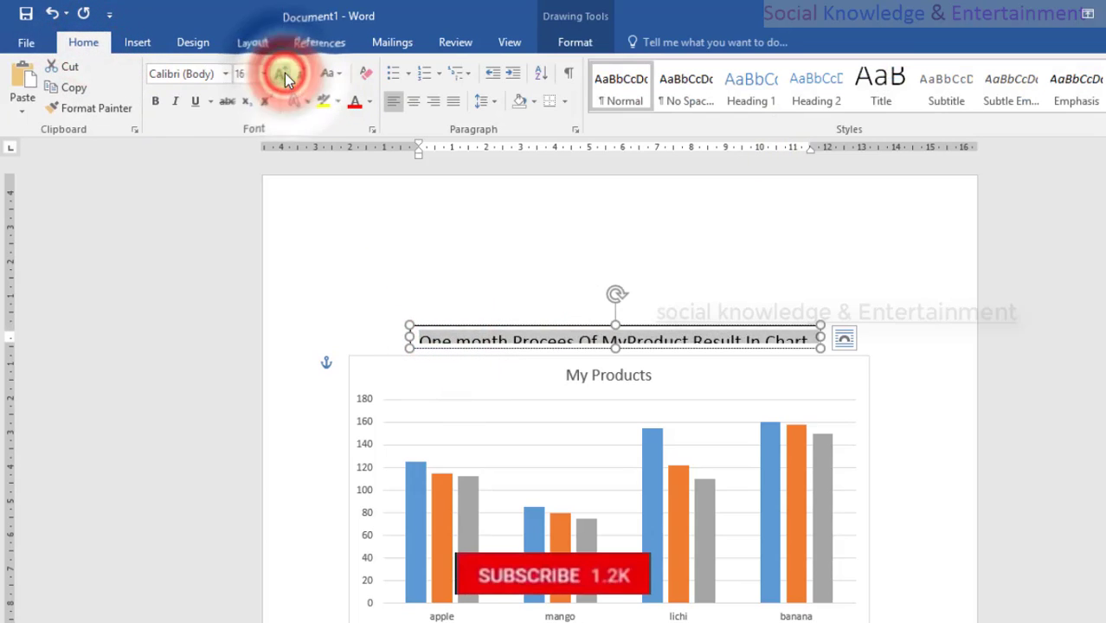
# Move the text box higher on the page and make it tall enough to fit its enlarged text.
pyautogui.moveTo(521, 322); pyautogui.dragTo(512, 275)
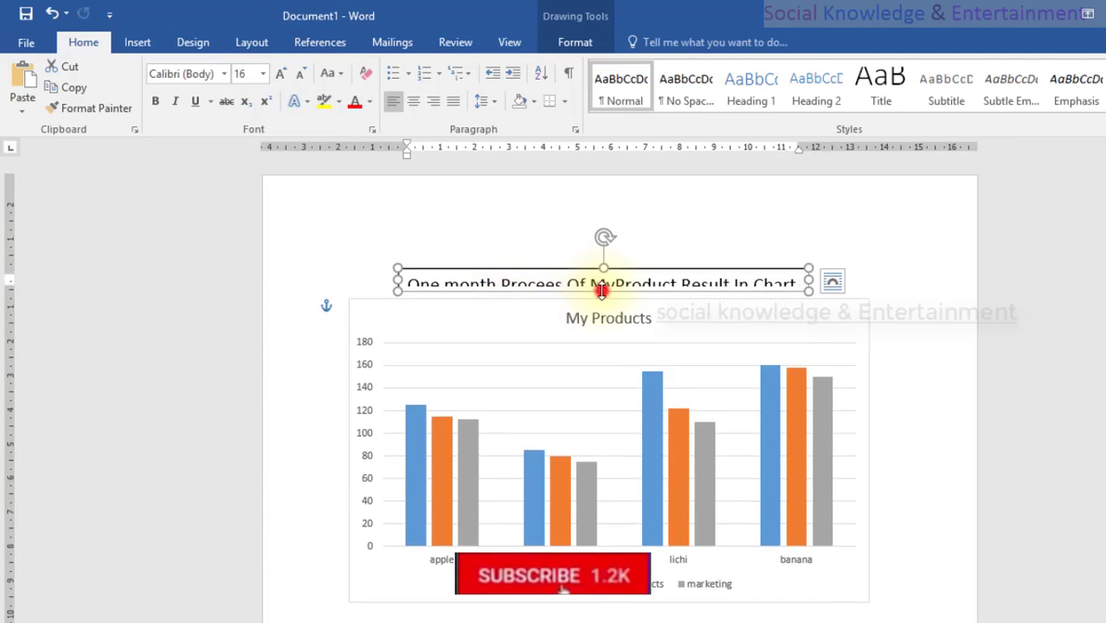
pyautogui.moveTo(602, 291); pyautogui.dragTo(601, 303)
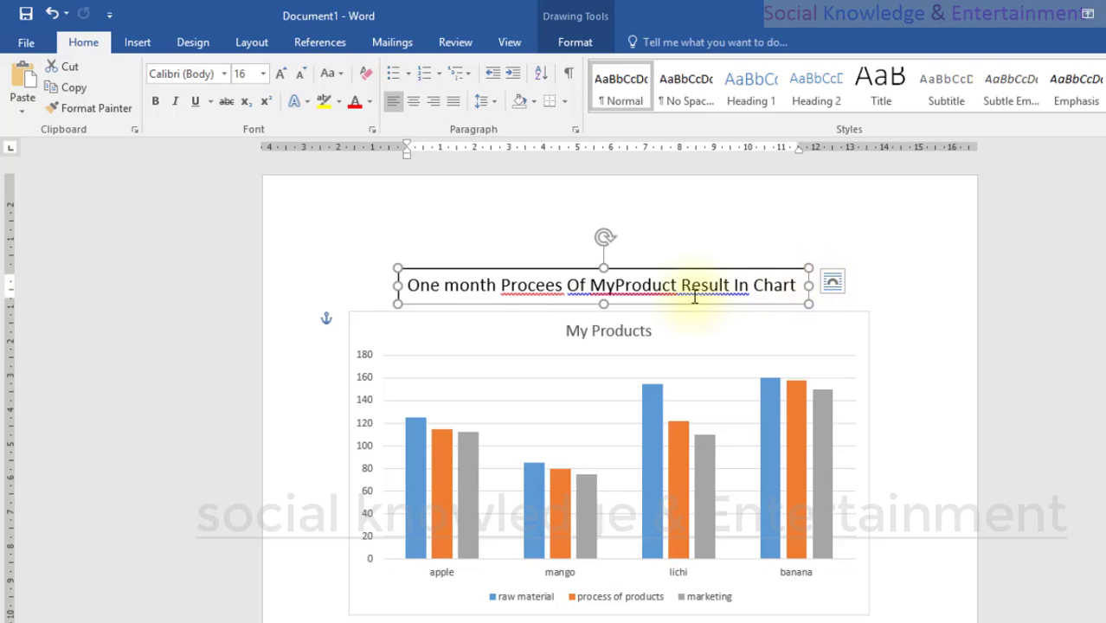
# Correct the text box's wording to "One month Process Of My Product Result In Chart" and leave the box.
pyautogui.click(615, 290)
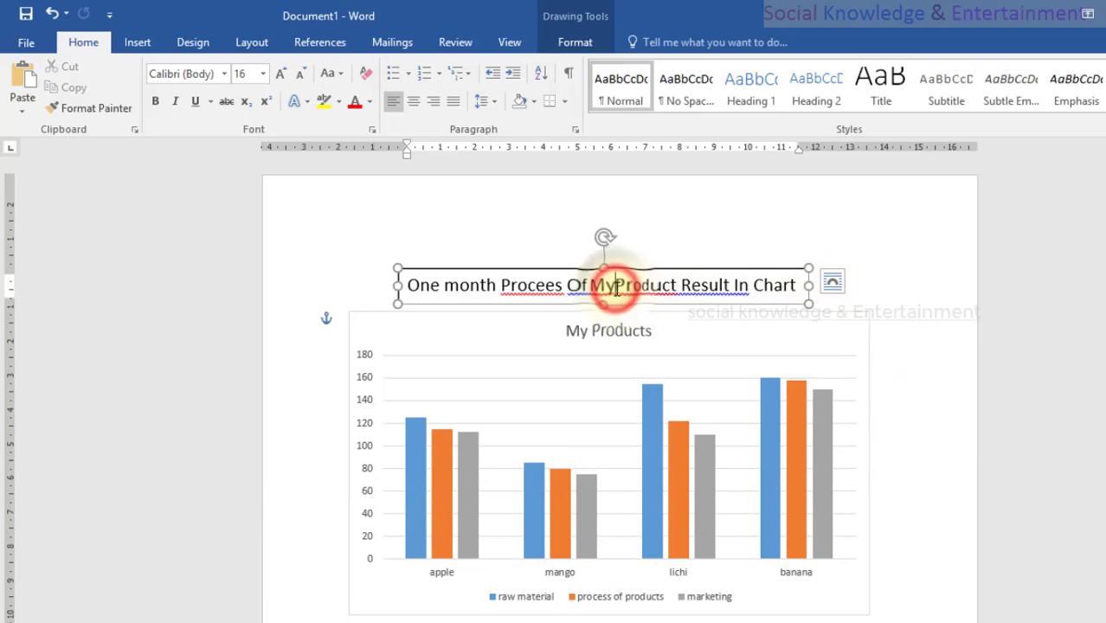
pyautogui.rightClick(530, 291)
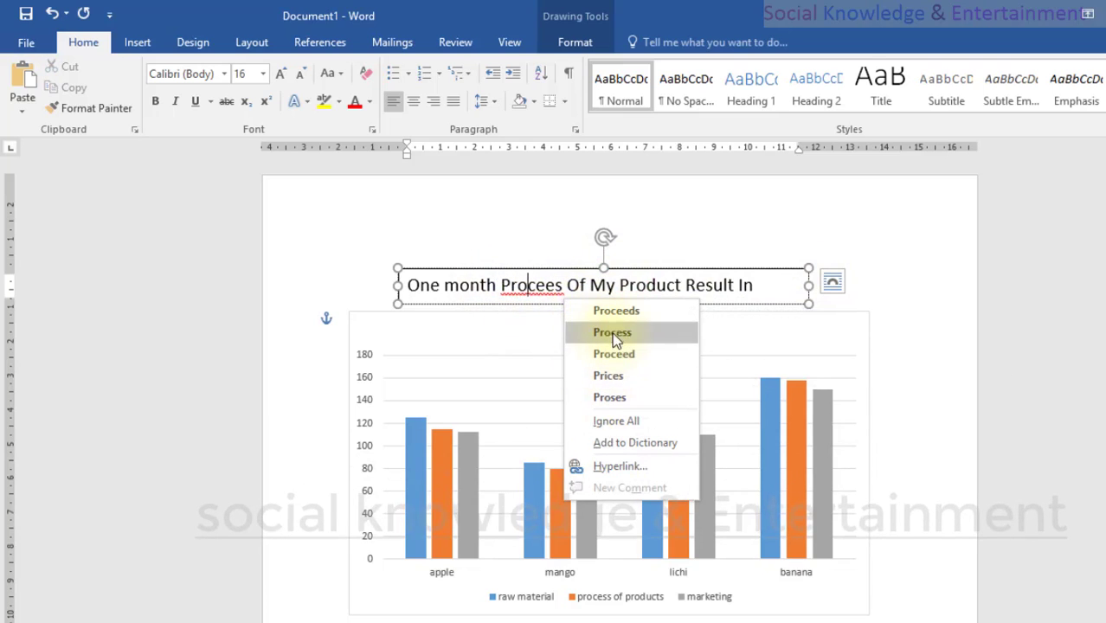
pyautogui.click(538, 291)
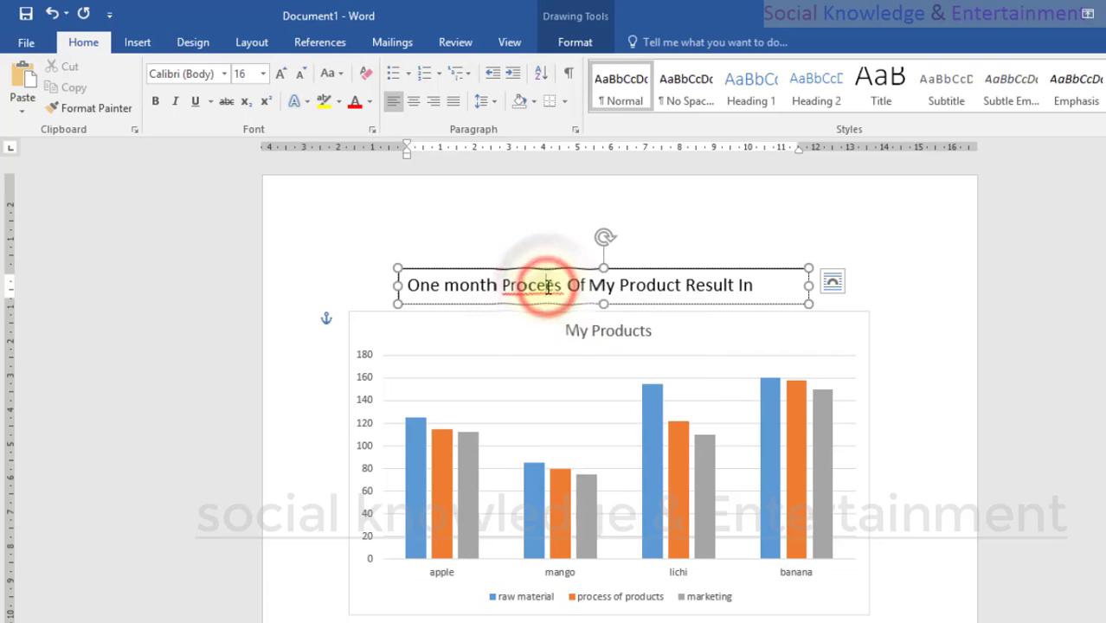
pyautogui.write('s')
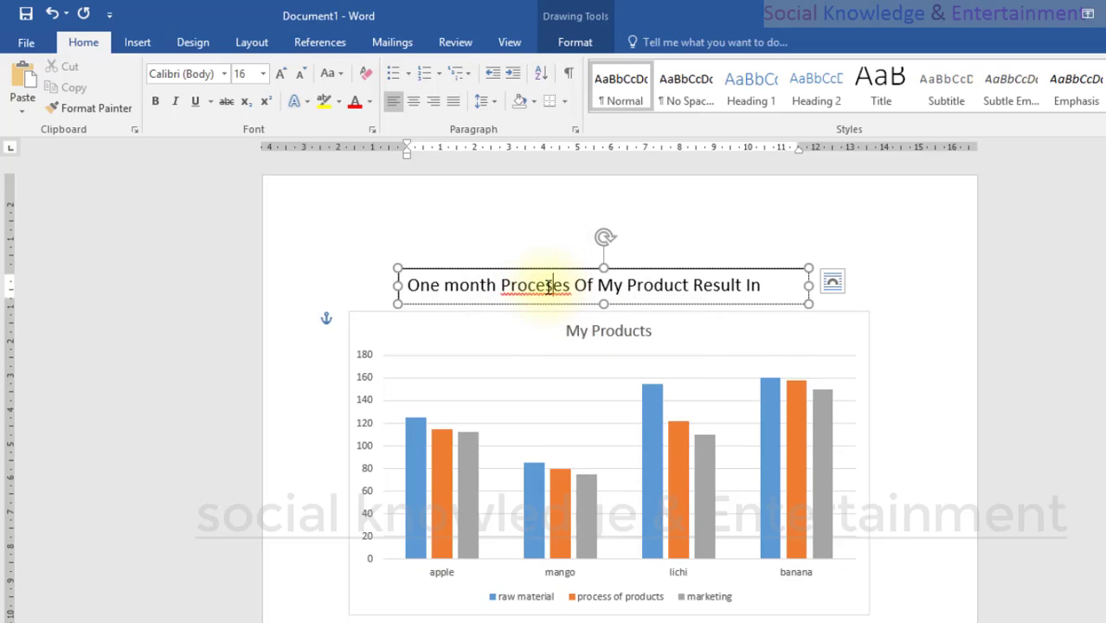
pyautogui.press('Delete')
pyautogui.click(563, 235)
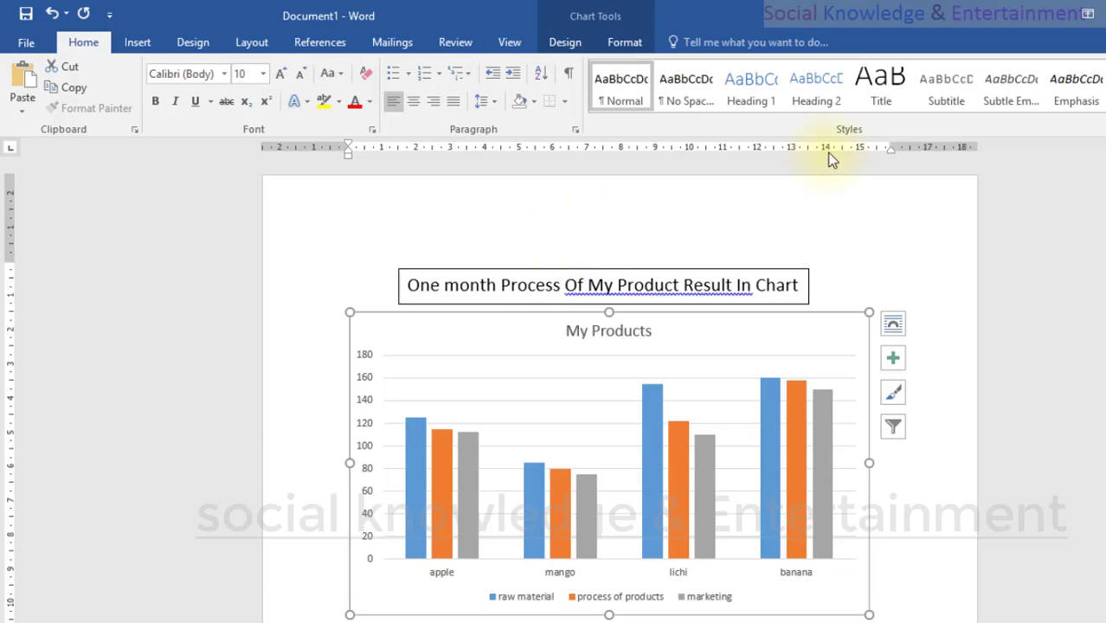
pyautogui.click(551, 468)
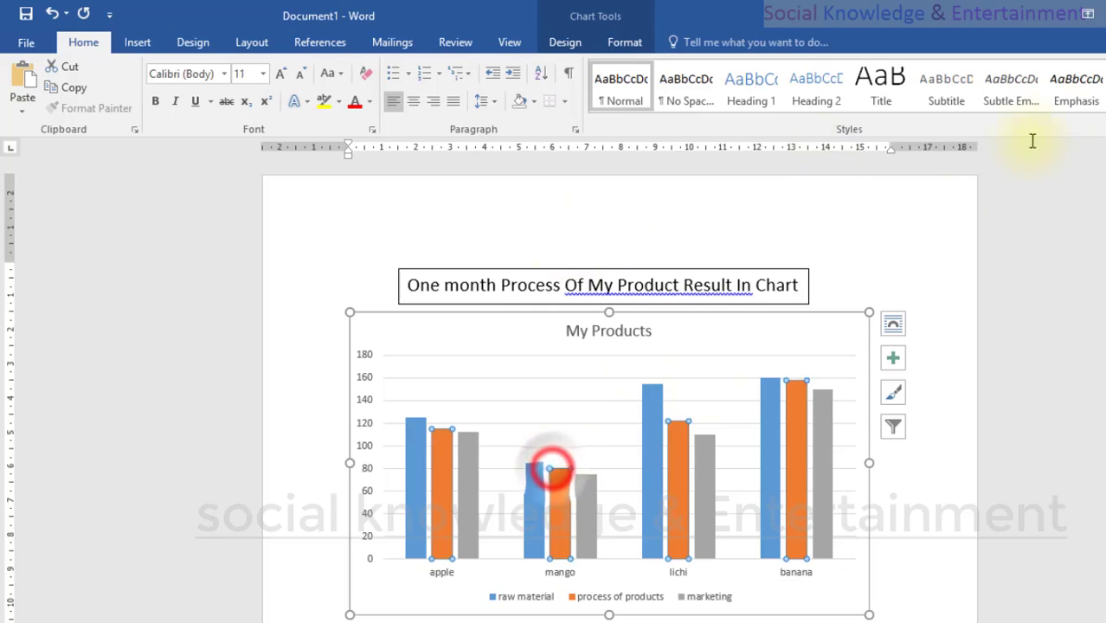
pyautogui.click(431, 355)
pyautogui.click(281, 383)
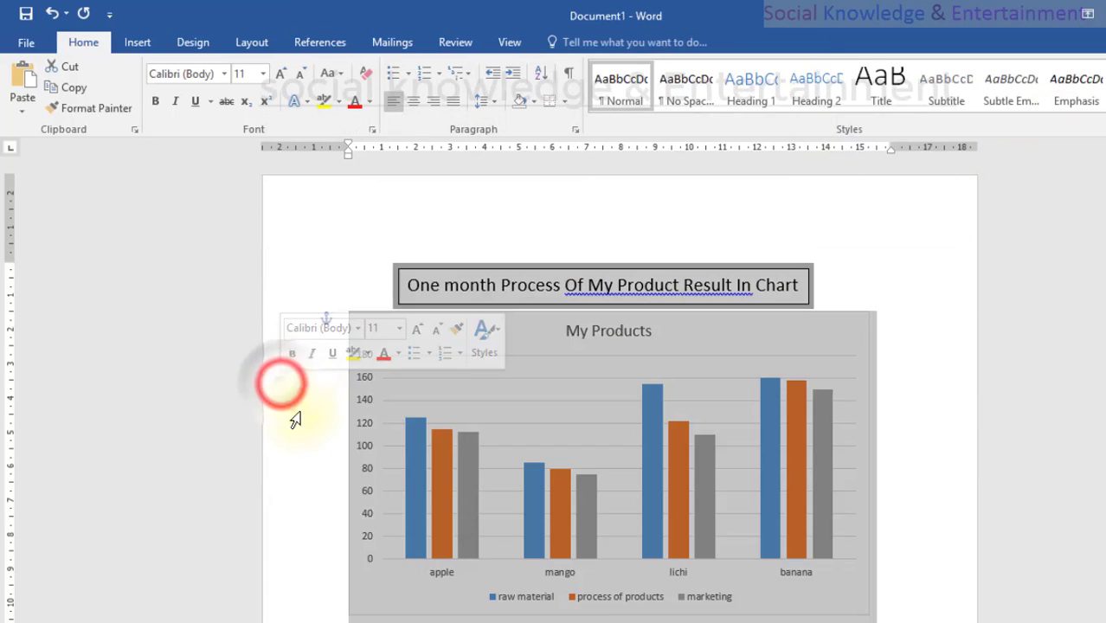
pyautogui.click(351, 435)
# Select the whole chart, try the sixth chart style and apply the seventh one with the hatched plot background.
pyautogui.click(452, 328)
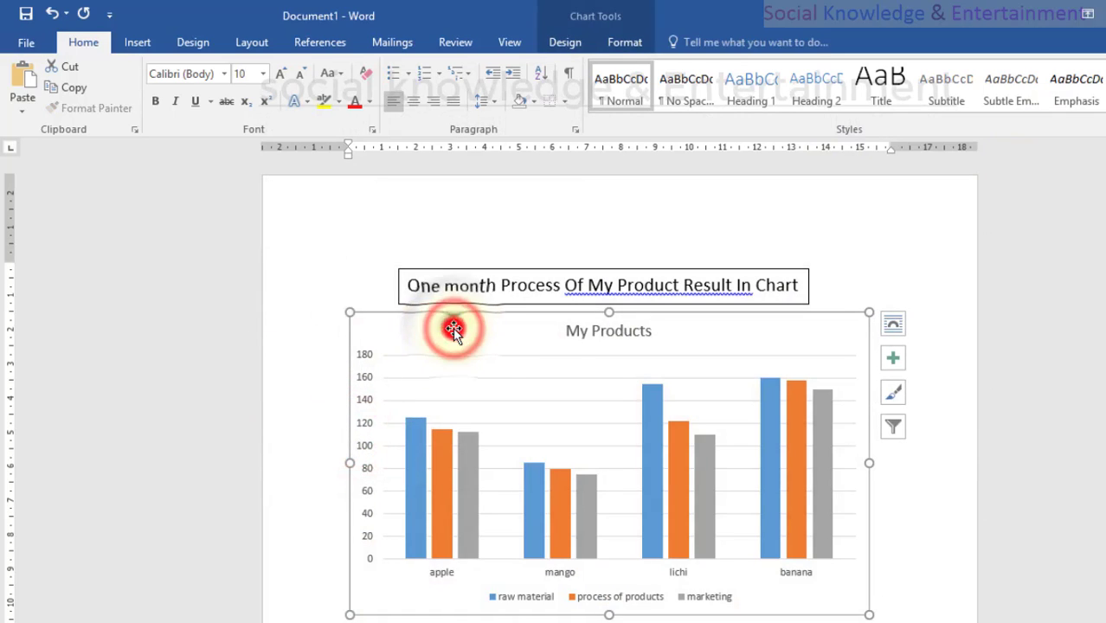
pyautogui.doubleClick(453, 329)
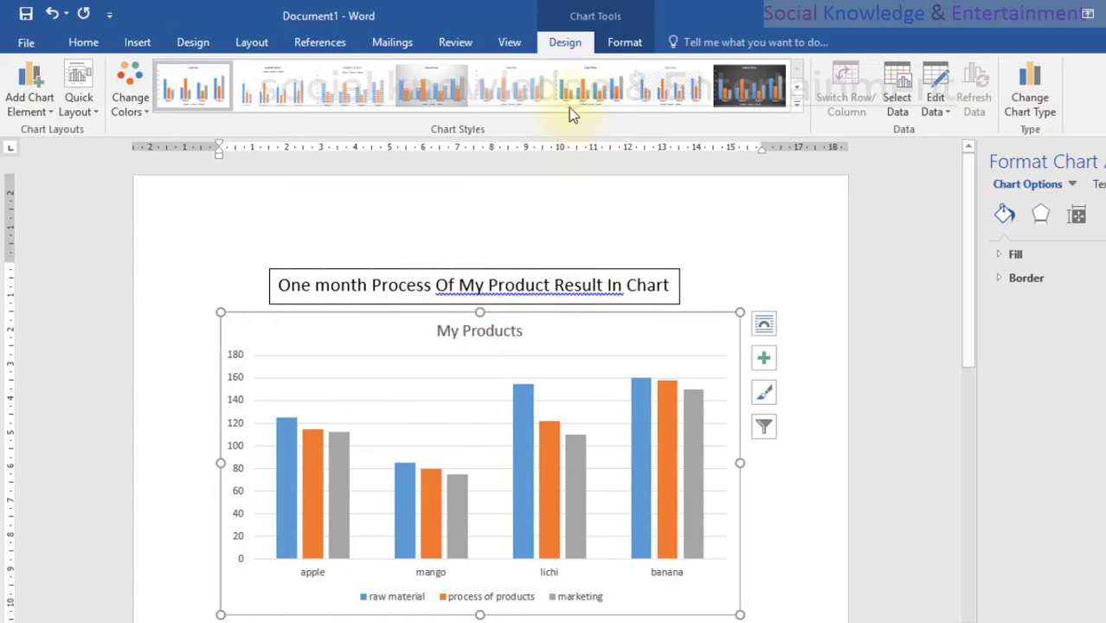
pyautogui.click(573, 92)
pyautogui.click(648, 94)
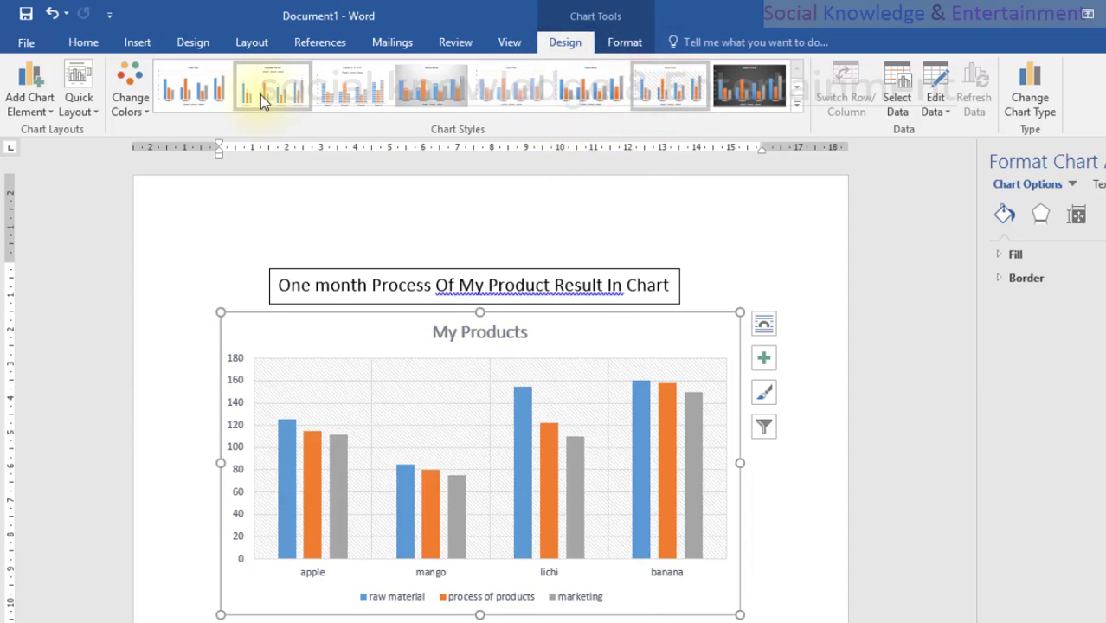
# Browse the remaining chart styles, apply Style 6 to the chart and close the chart formatting pane.
pyautogui.click(797, 93)
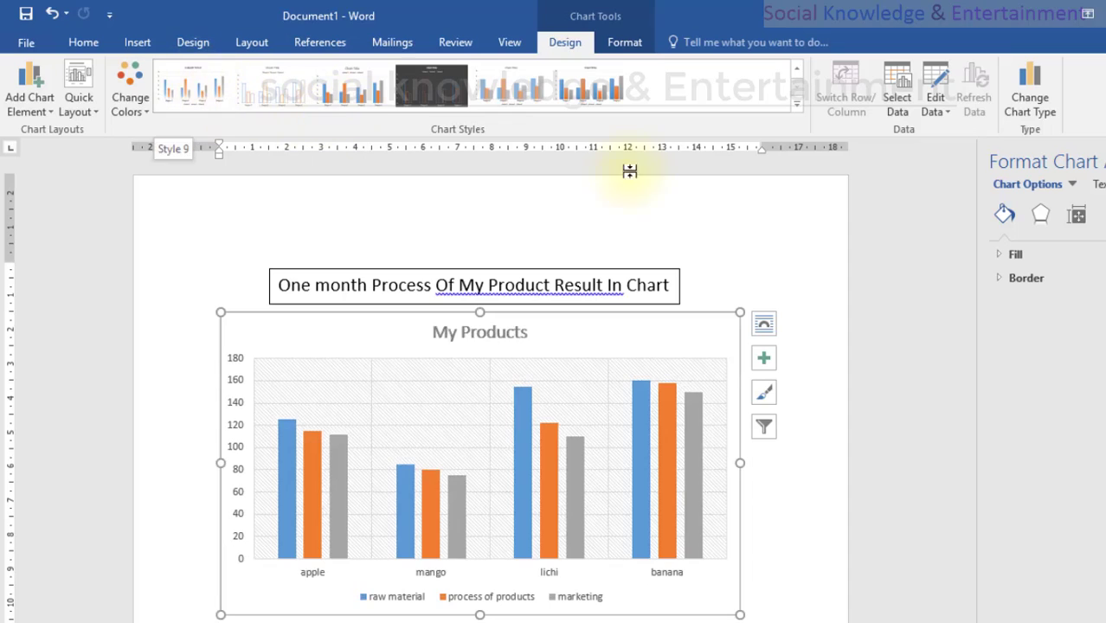
pyautogui.click(795, 68)
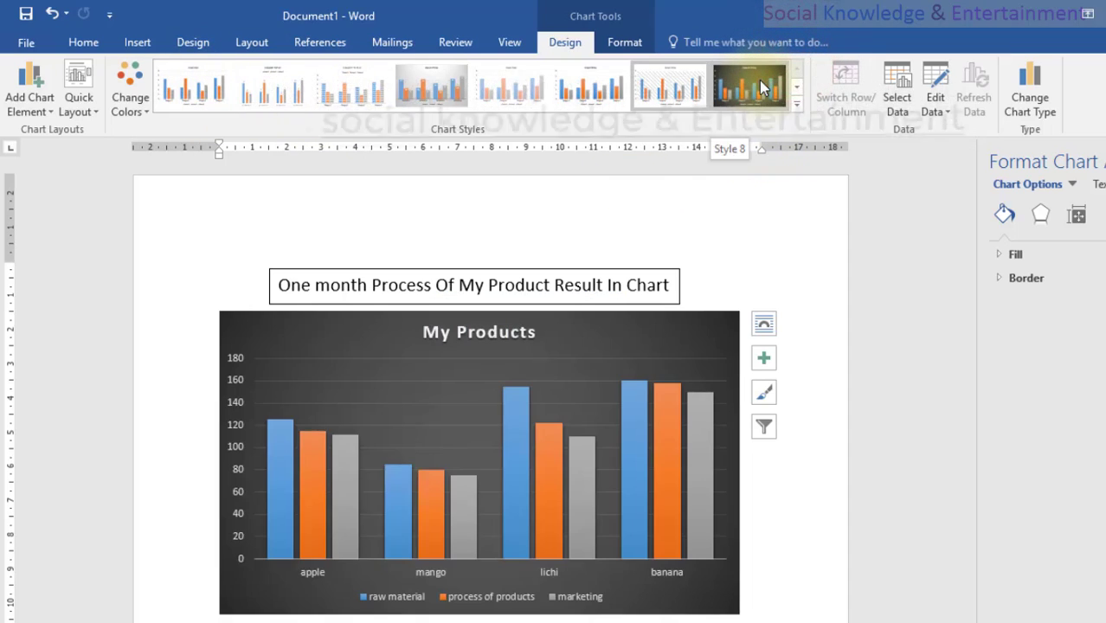
pyautogui.click(601, 91)
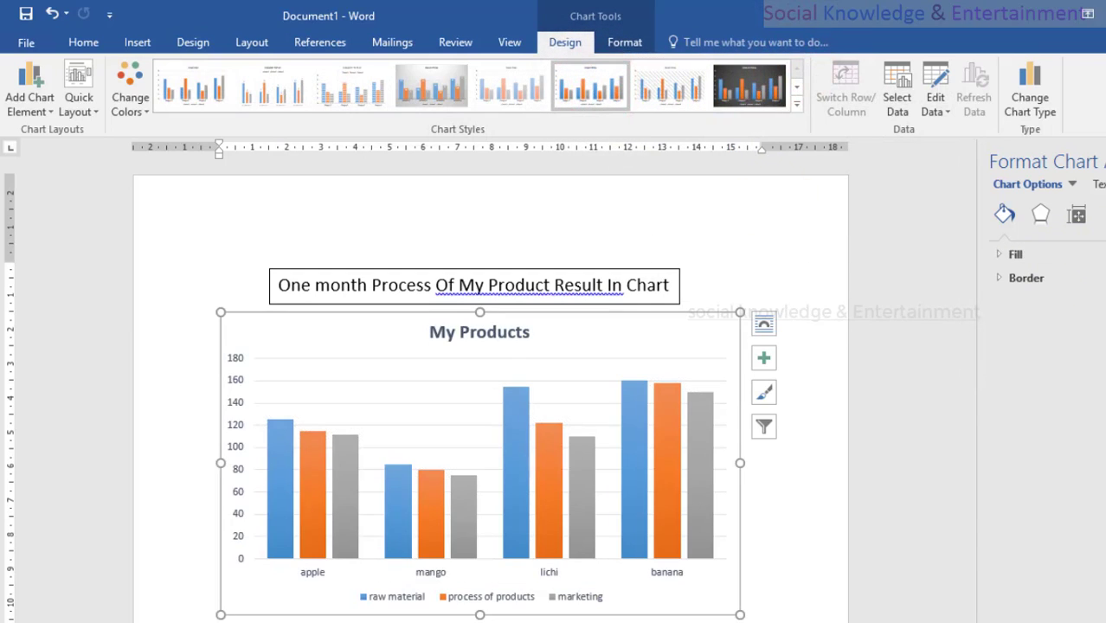
pyautogui.click(1104, 162)
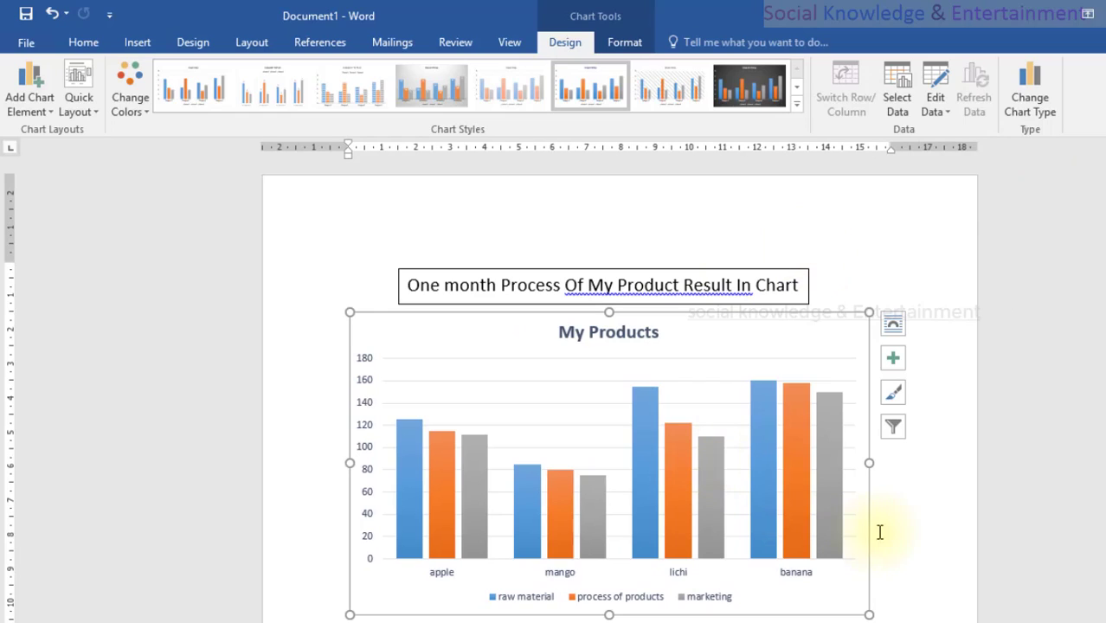
# Select the raw material bars, view the chart colour palettes and choose the first Colorful palette.
pyautogui.click(419, 522)
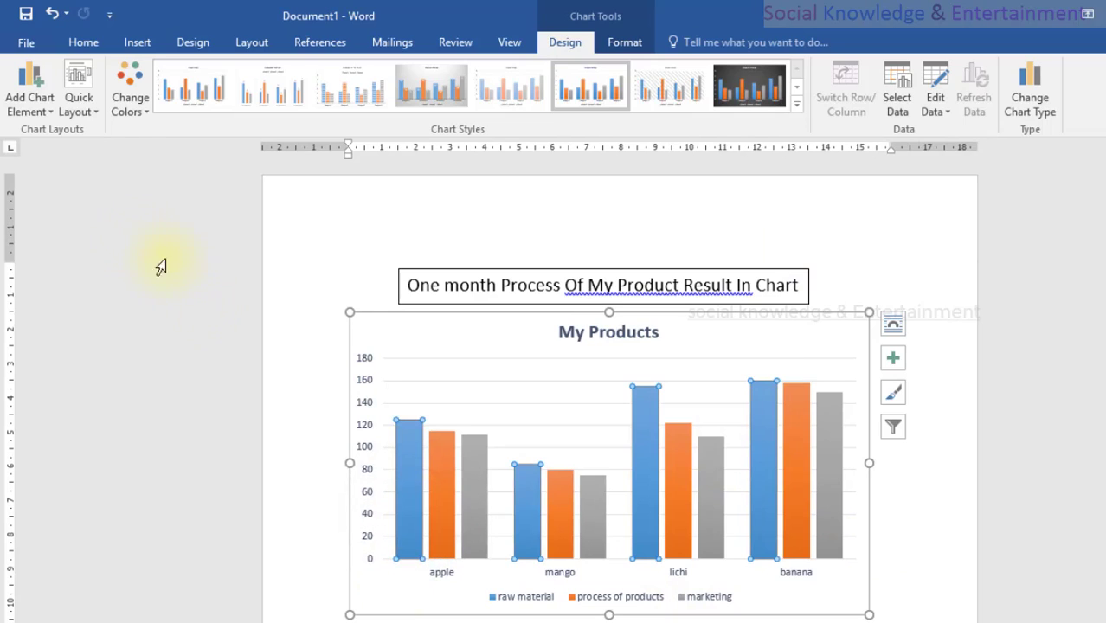
pyautogui.click(126, 104)
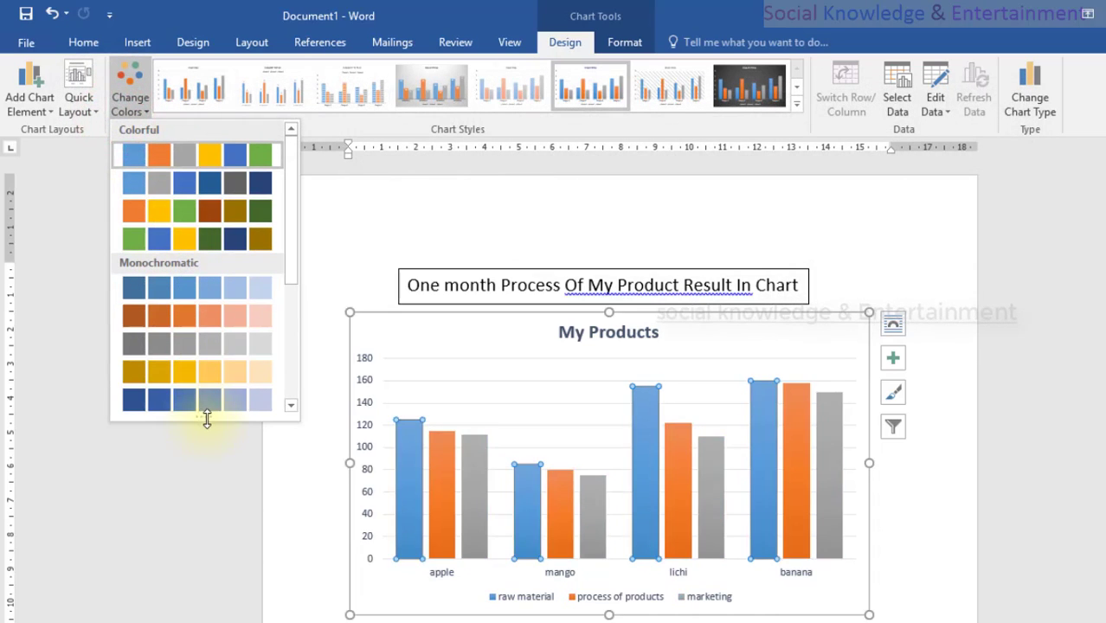
pyautogui.click(178, 153)
pyautogui.click(153, 112)
pyautogui.click(144, 113)
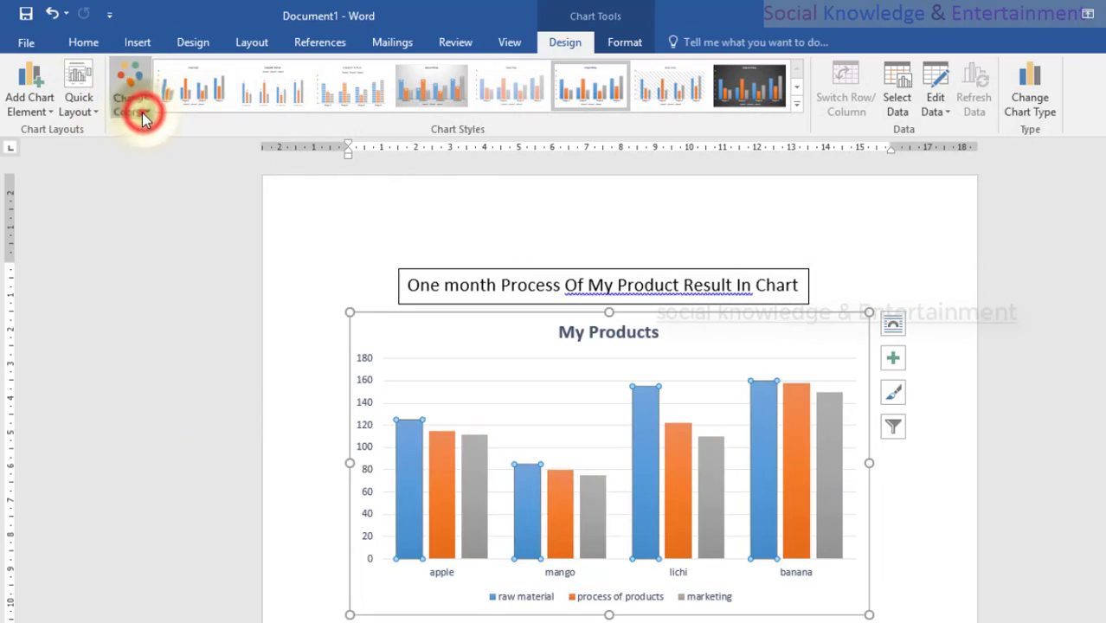
pyautogui.click(142, 113)
pyautogui.click(141, 112)
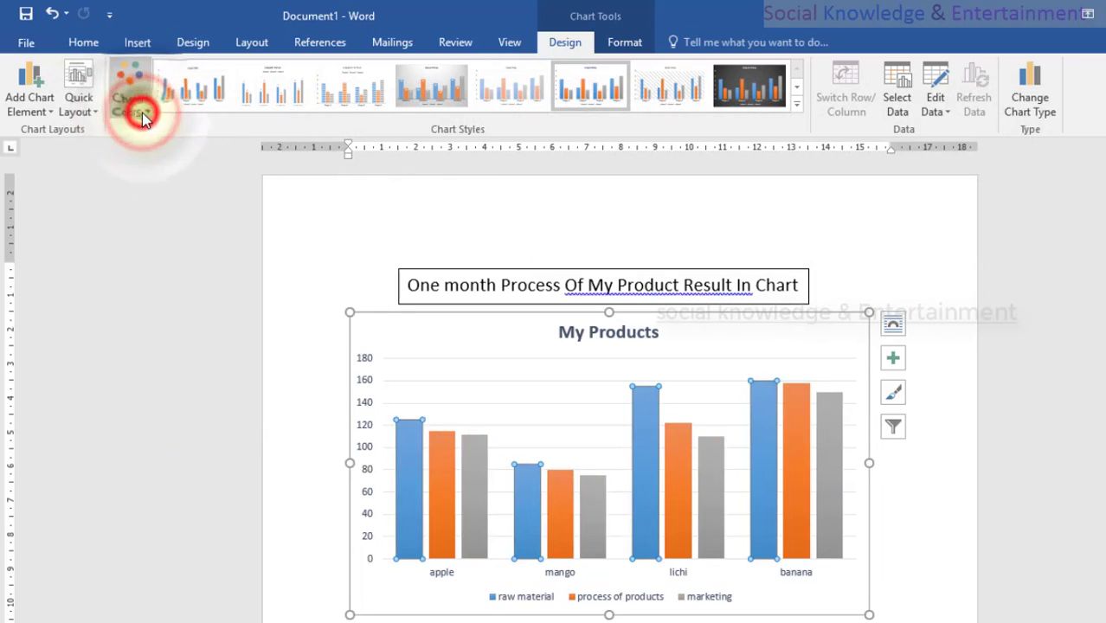
# Apply quick Layout 2 to the chart and deselect it.
pyautogui.click(71, 112)
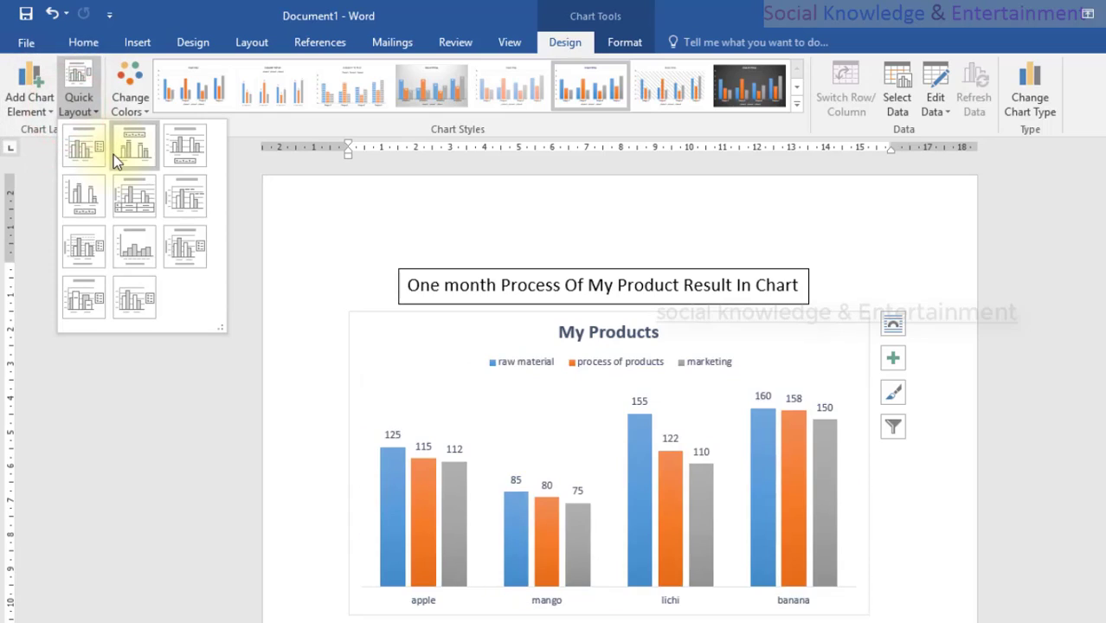
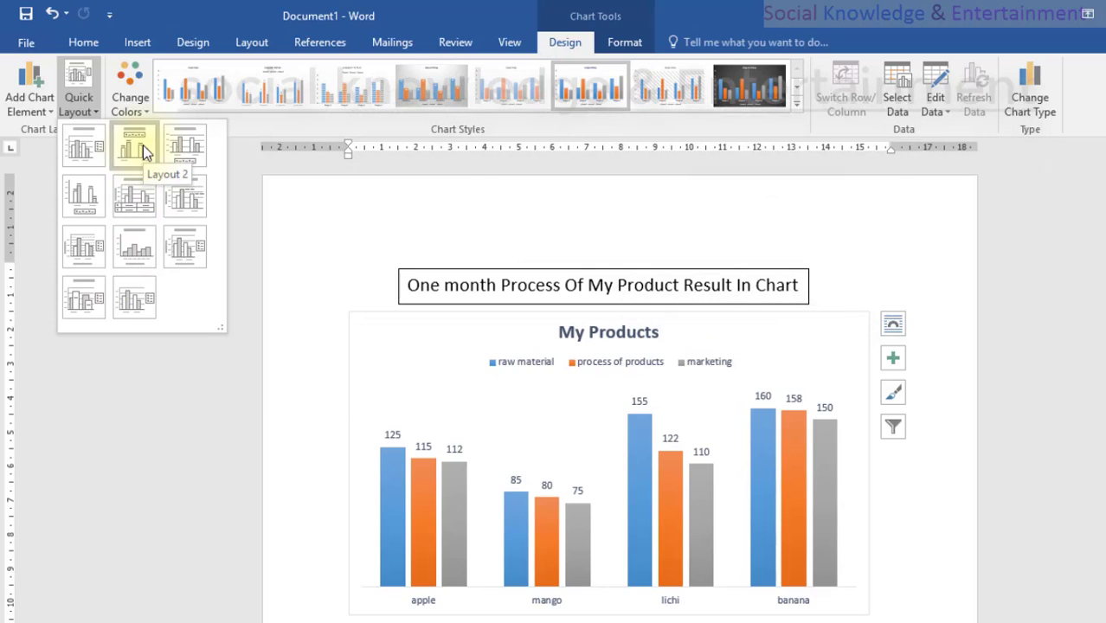
pyautogui.click(143, 145)
pyautogui.click(351, 216)
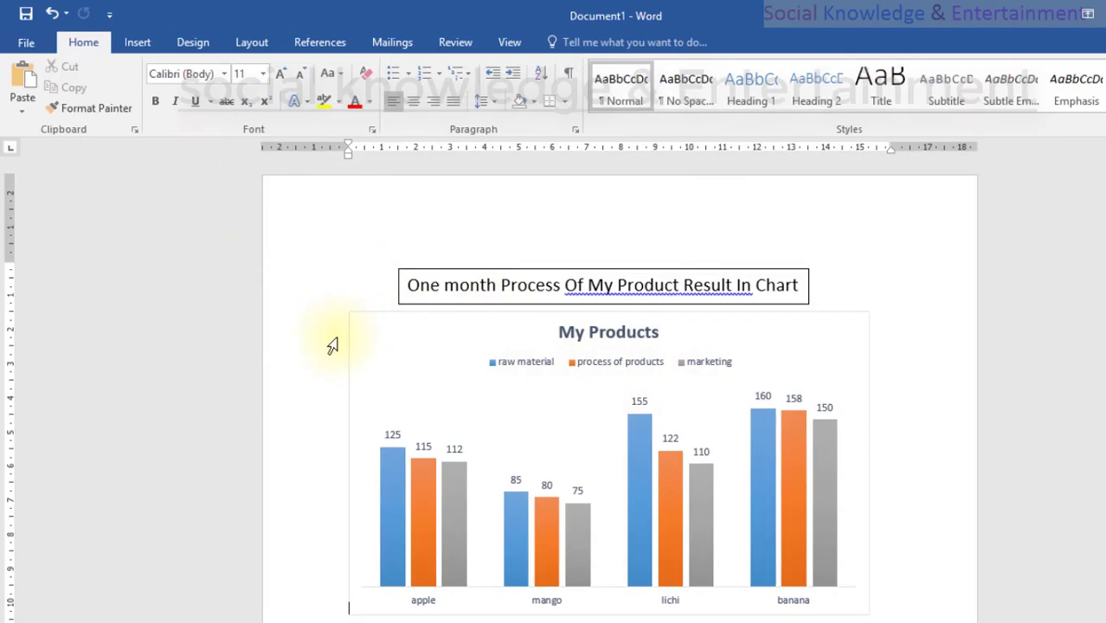
# Try to place the insertion point in the empty area above the text box.
pyautogui.click(494, 227)
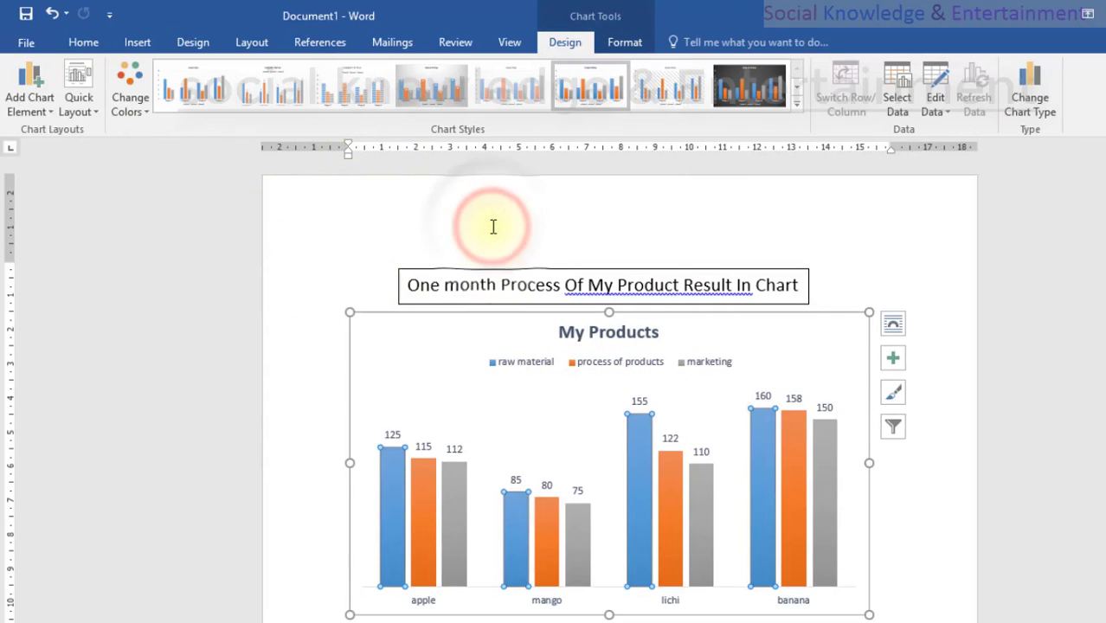
pyautogui.scroll(-5, 491, 225)
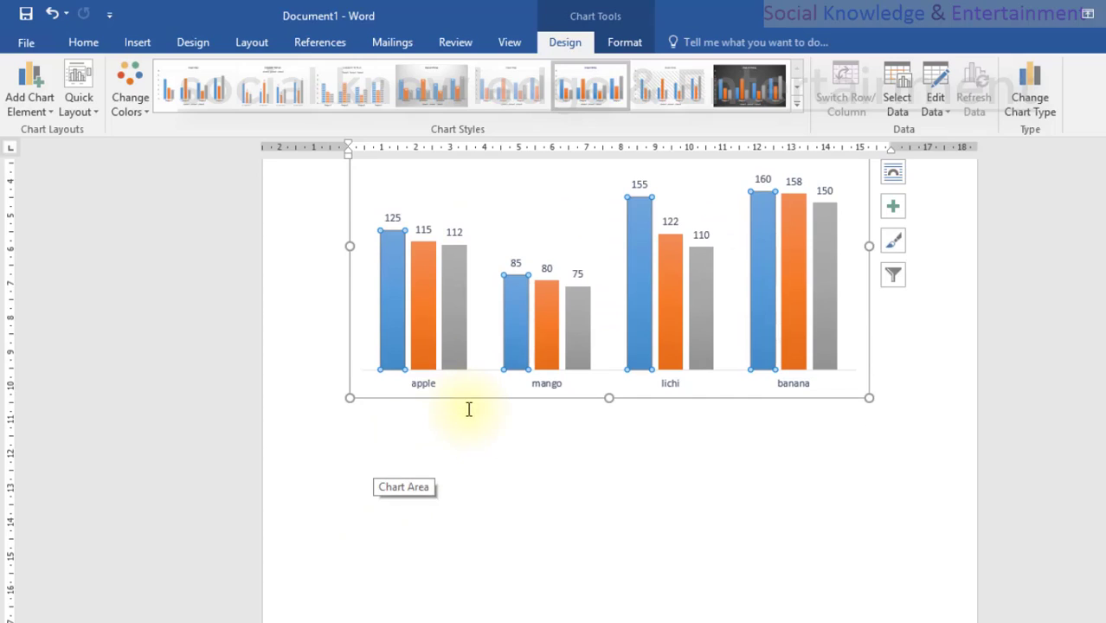
pyautogui.scroll(5, 353, 358)
pyautogui.click(329, 237)
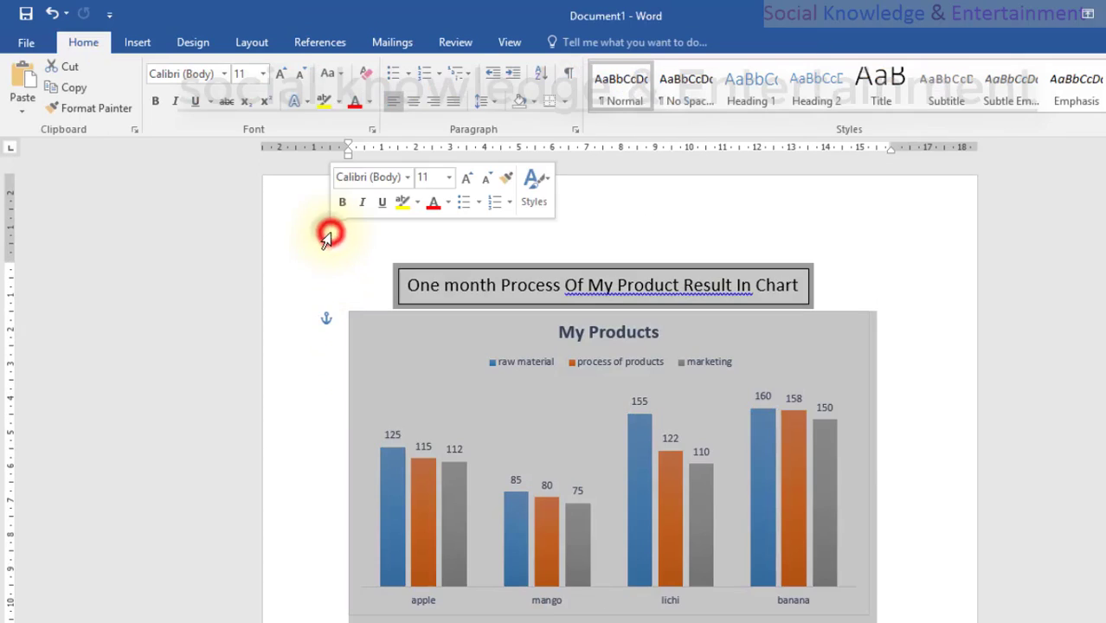
pyautogui.click(315, 187)
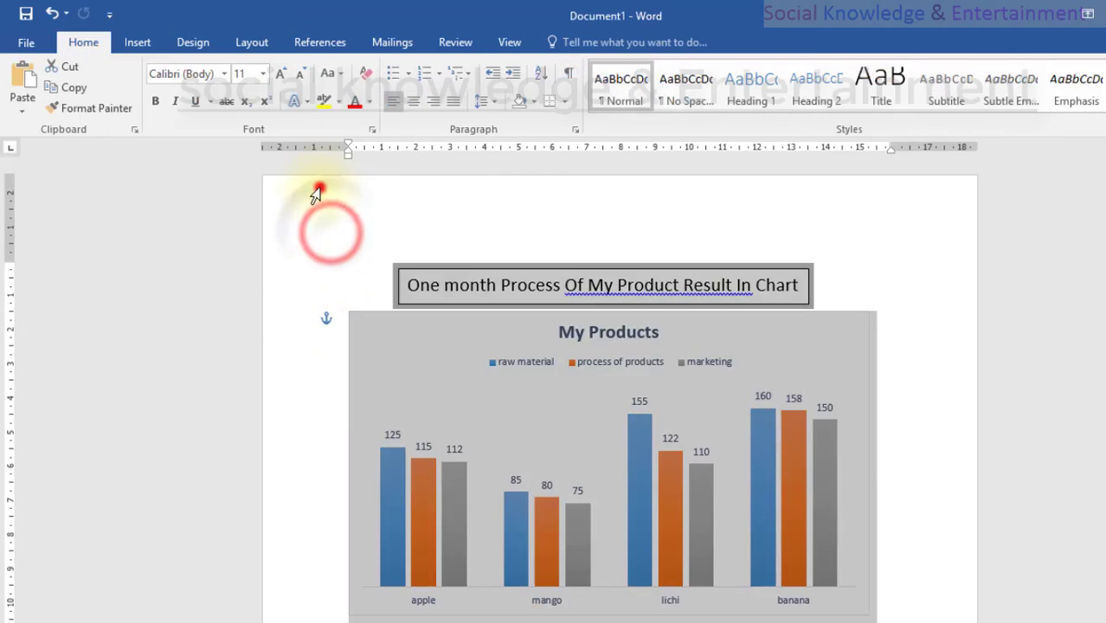
pyautogui.click(324, 367)
pyautogui.click(410, 198)
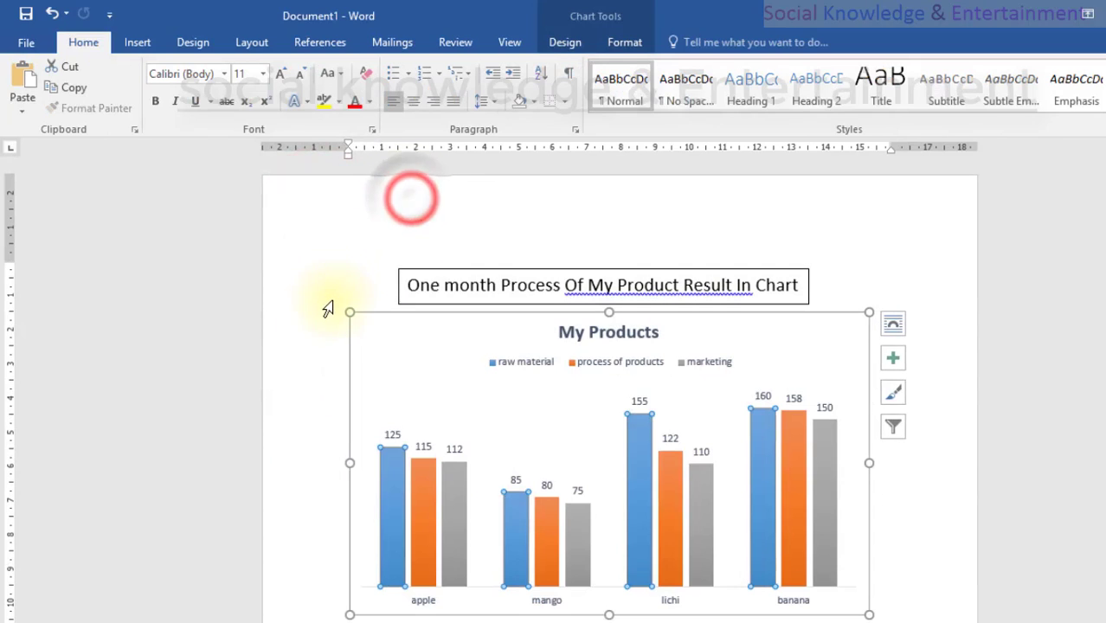
pyautogui.click(322, 329)
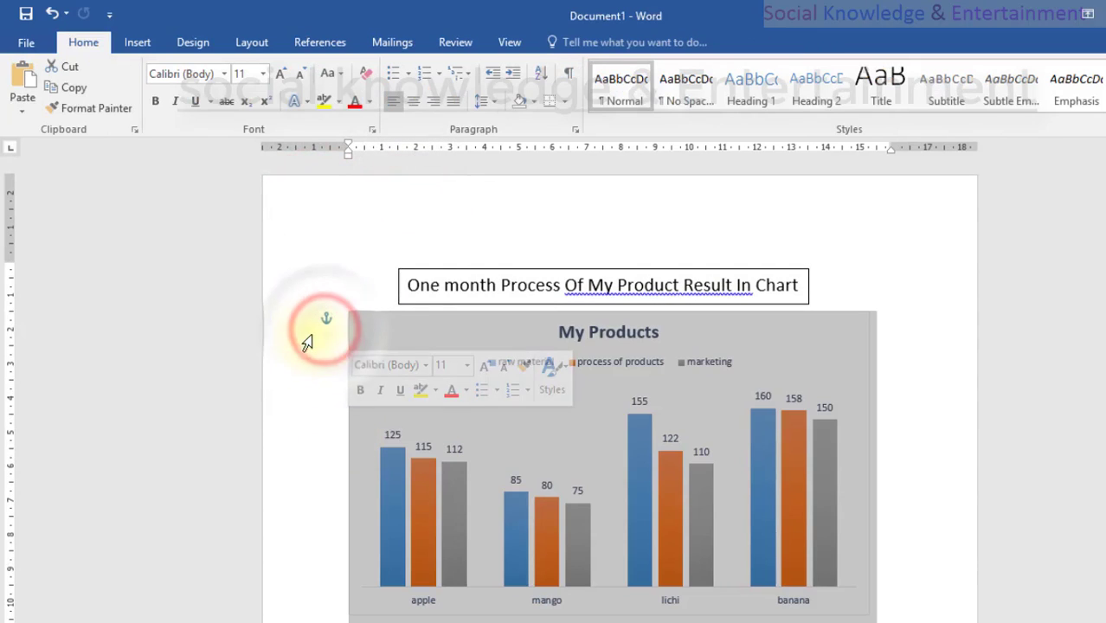
pyautogui.click(327, 314)
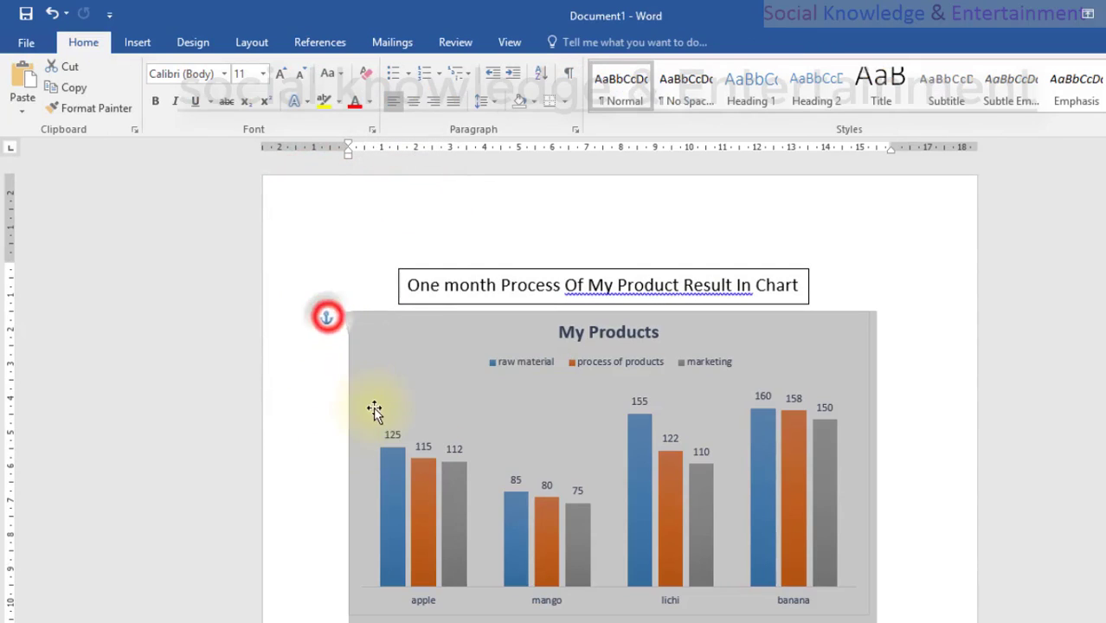
pyautogui.click(452, 215)
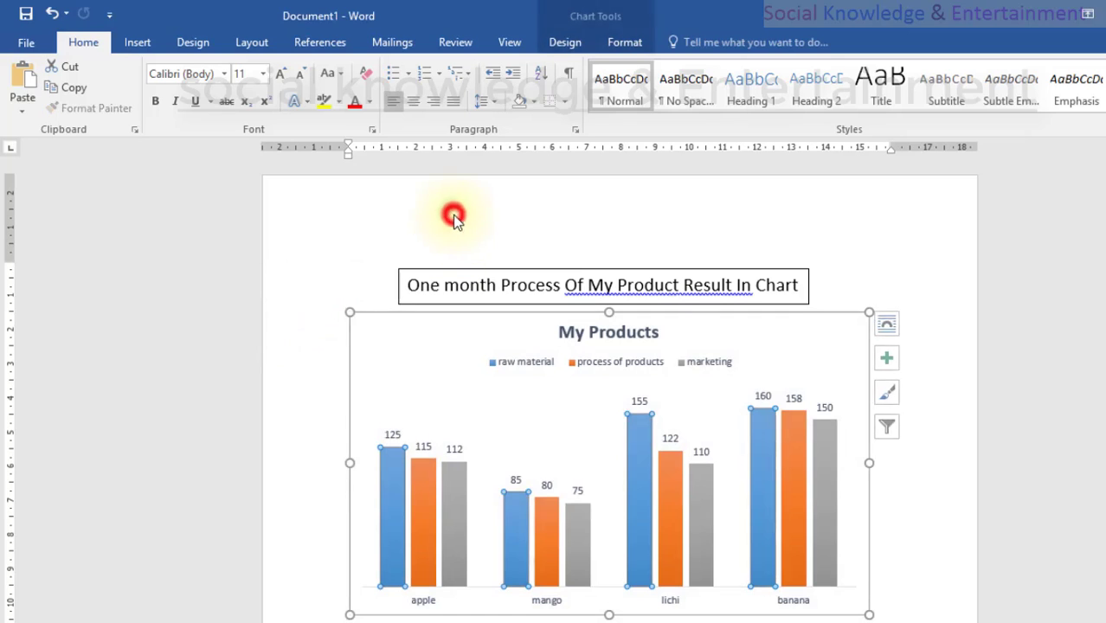
pyautogui.click(405, 240)
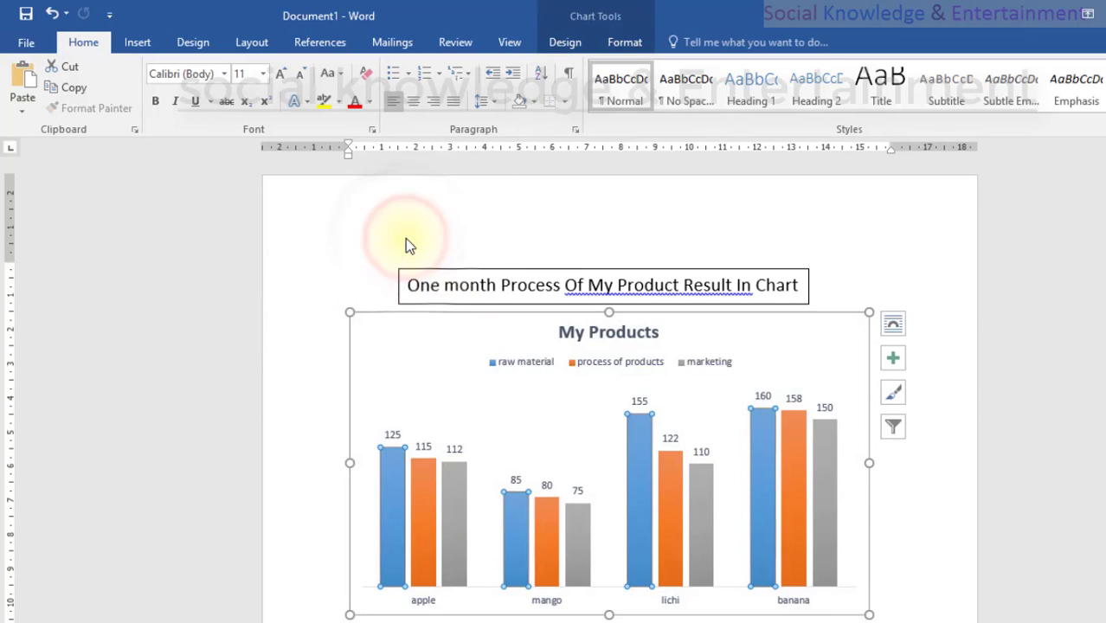
pyautogui.click(306, 286)
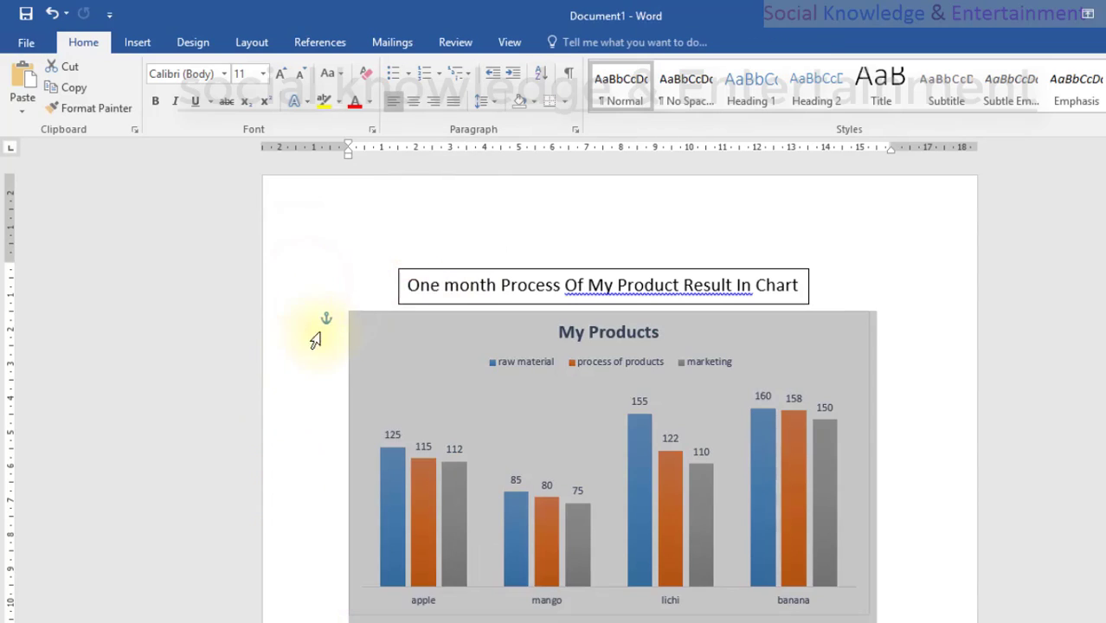
pyautogui.click(352, 258)
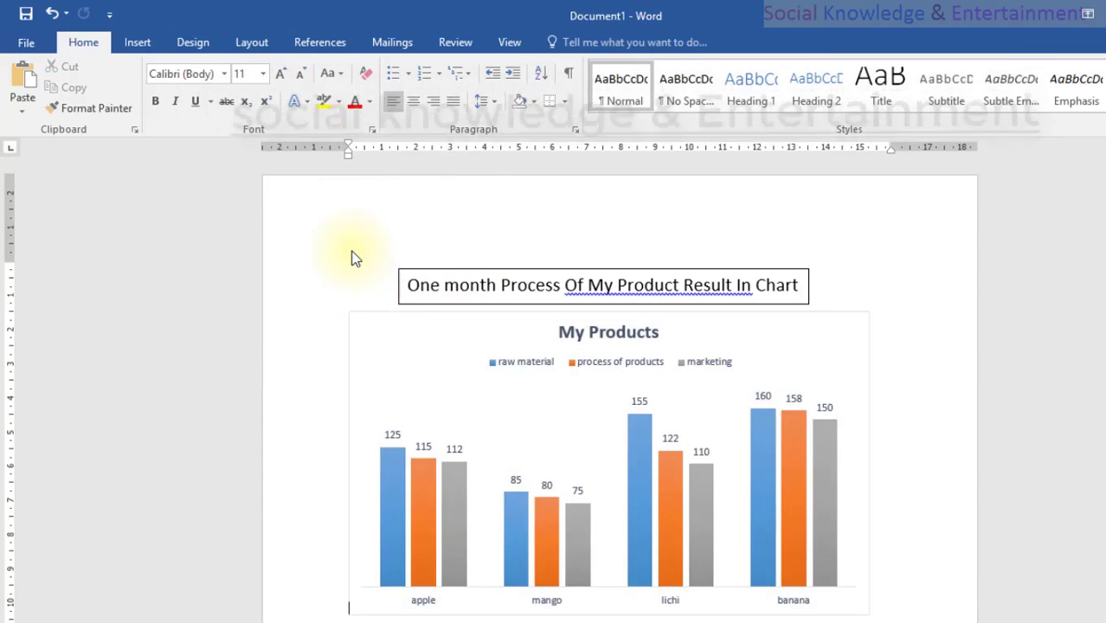
# Cut the document's entire content and paste it back onto the page.
pyautogui.hotkey('ctrl', 'a')
pyautogui.press('Delete')
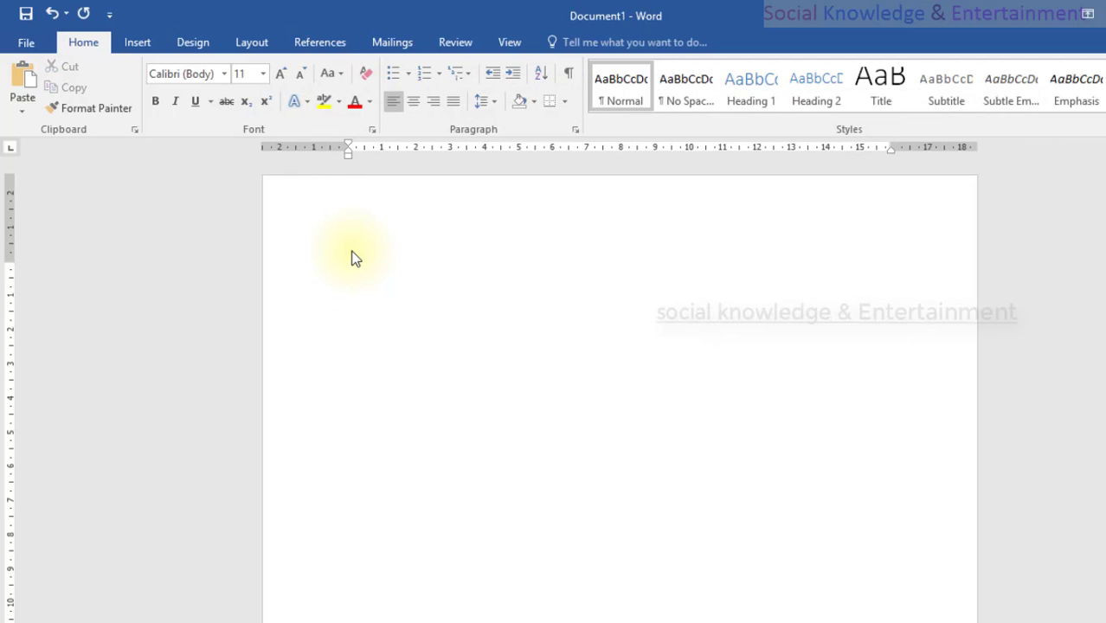
pyautogui.hotkey('ctrl', 'v')
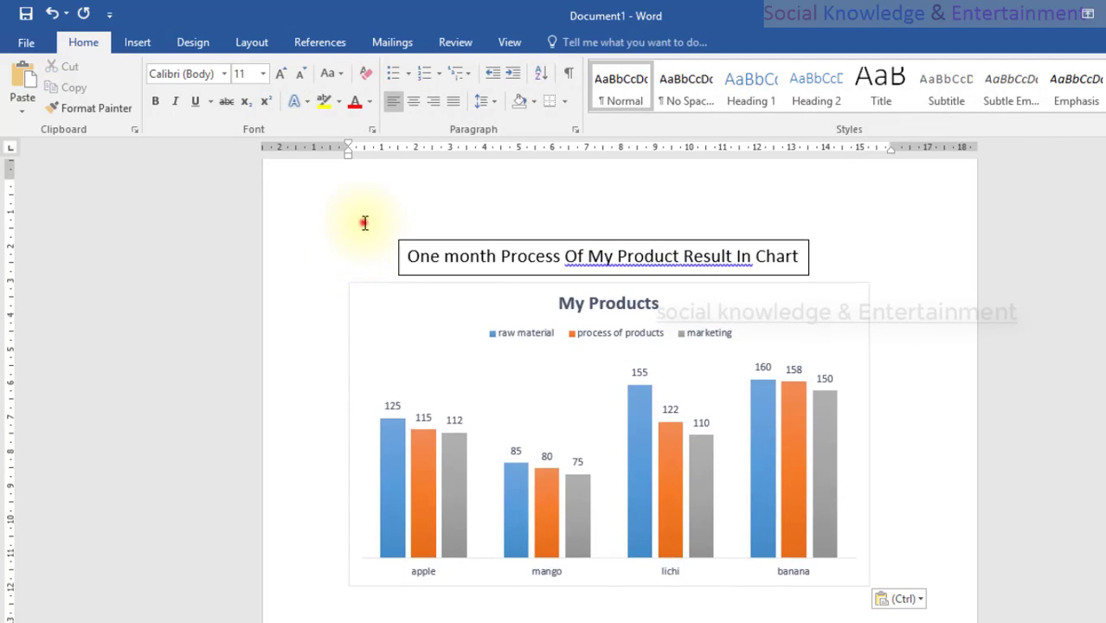
# Insert blank lines above the text box and chart.
pyautogui.click(364, 223)
pyautogui.press('Return')
pyautogui.press('Return')
pyautogui.press('Return')
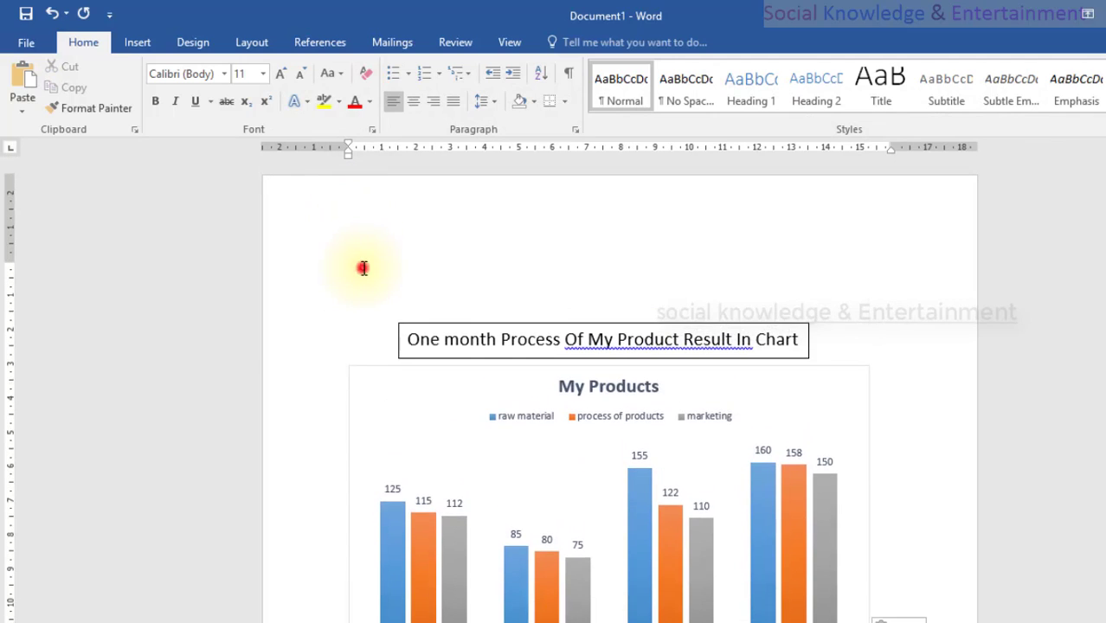
# Enter the trial text "gfghdfjhfgjhjhgjgh" on the first line above the text box and delete it together with its line.
pyautogui.click(364, 269)
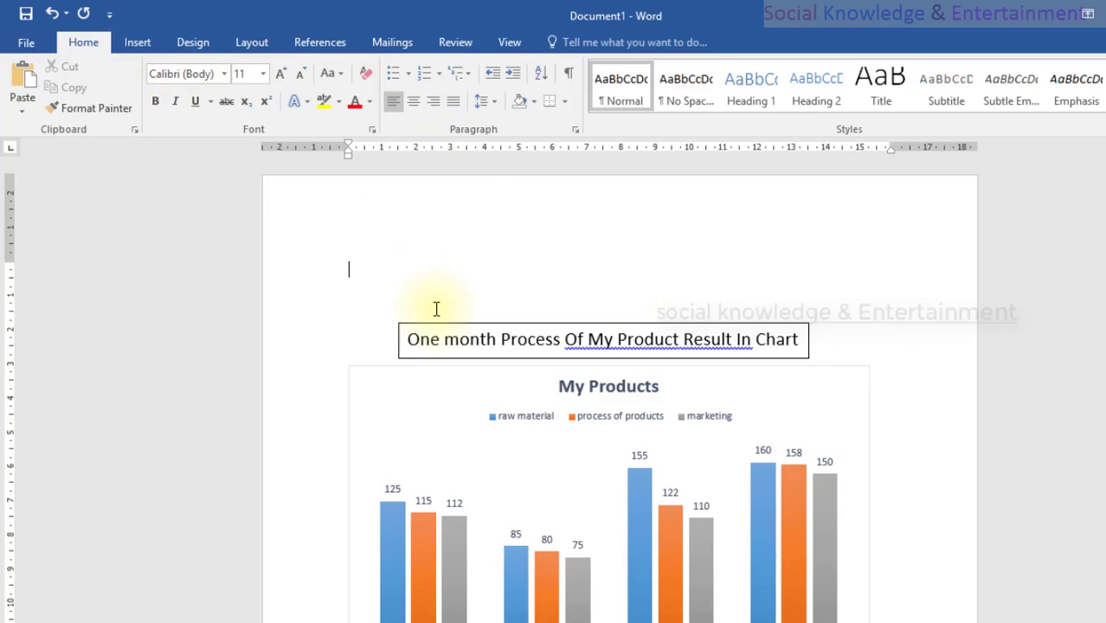
pyautogui.write('hjhgjgh')
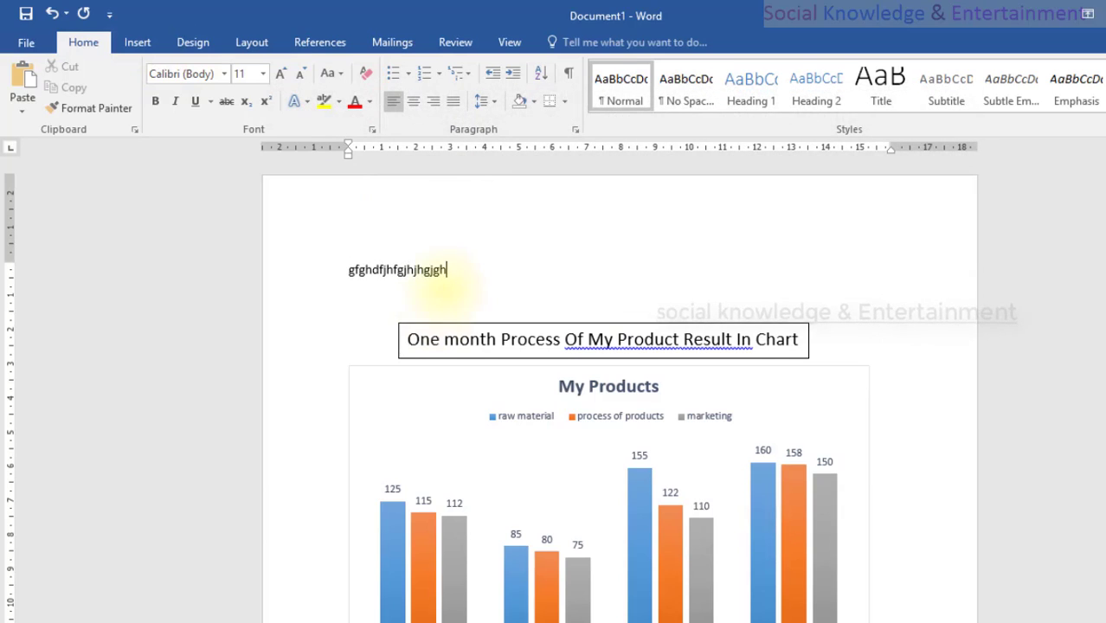
pyautogui.scroll(-5, 488, 435)
pyautogui.scroll(5, 489, 435)
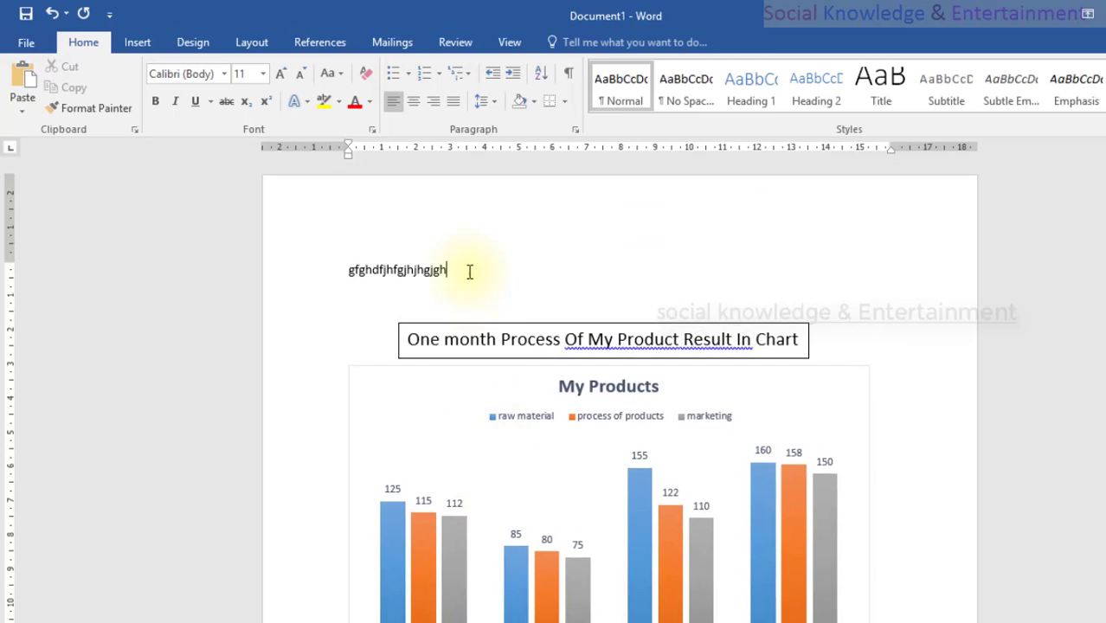
pyautogui.moveTo(465, 269); pyautogui.dragTo(220, 268)
pyautogui.press('Delete')
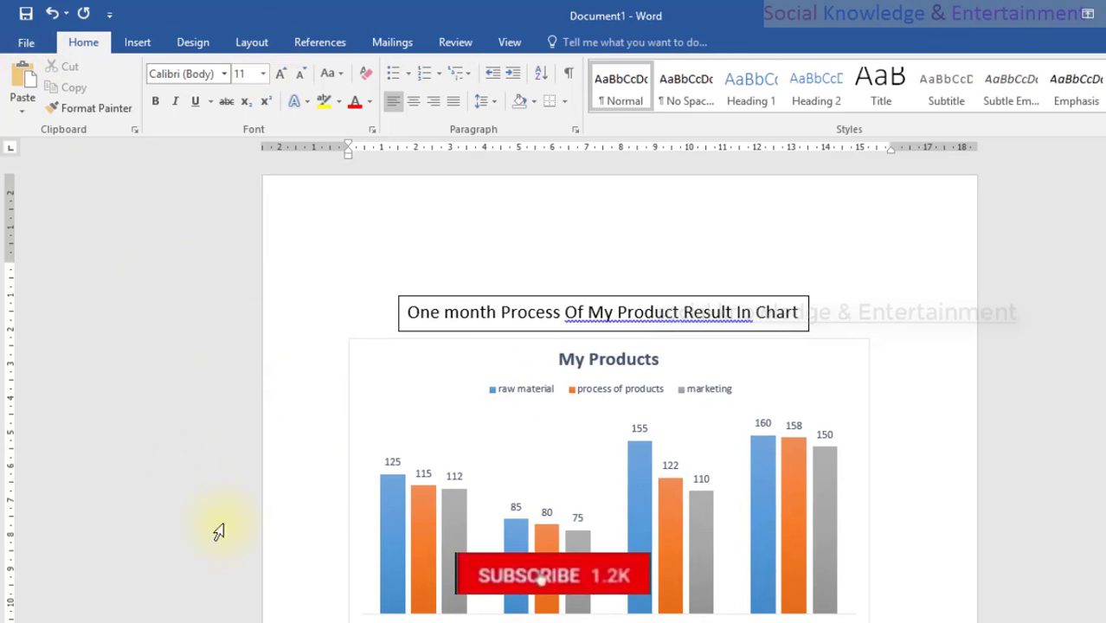
pyautogui.scroll(-4, 519, 385)
pyautogui.scroll(4, 513, 381)
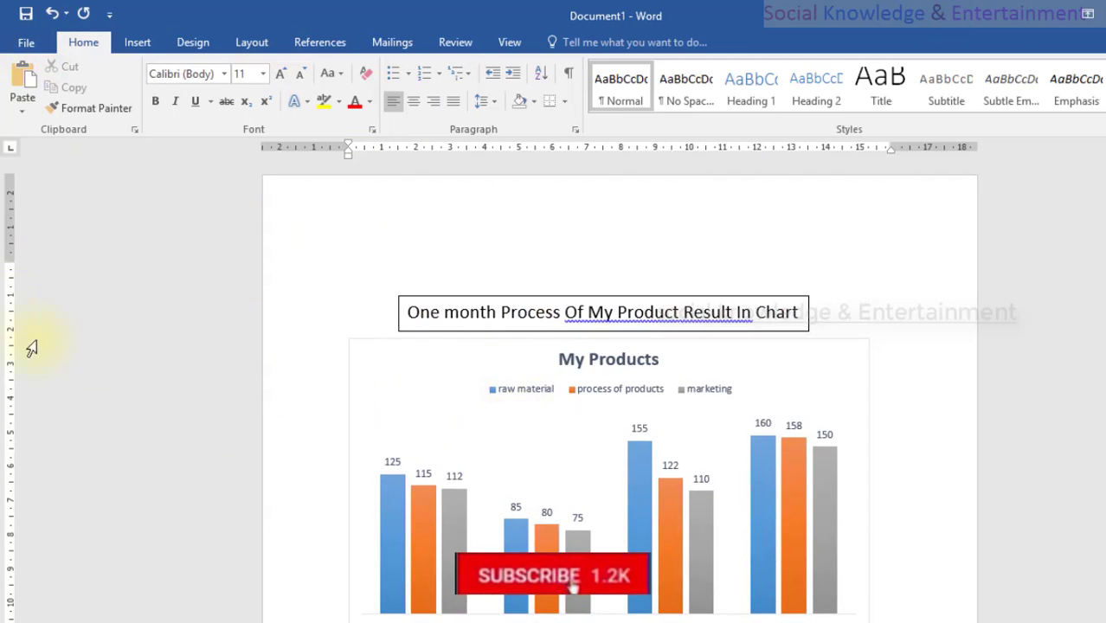
pyautogui.click(120, 49)
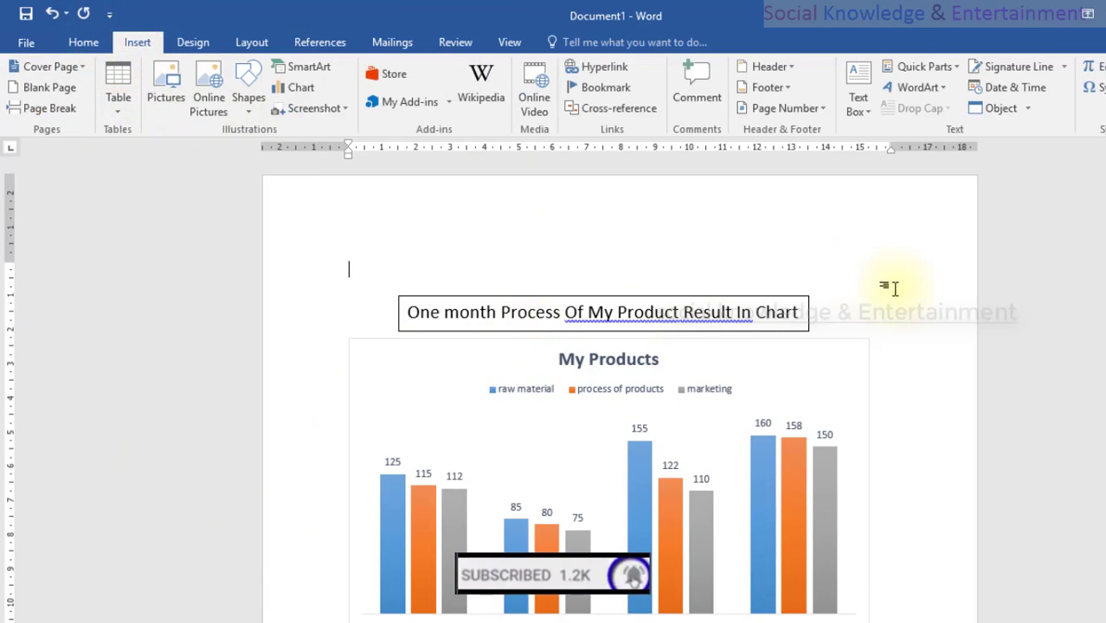
pyautogui.click(928, 303)
pyautogui.click(235, 435)
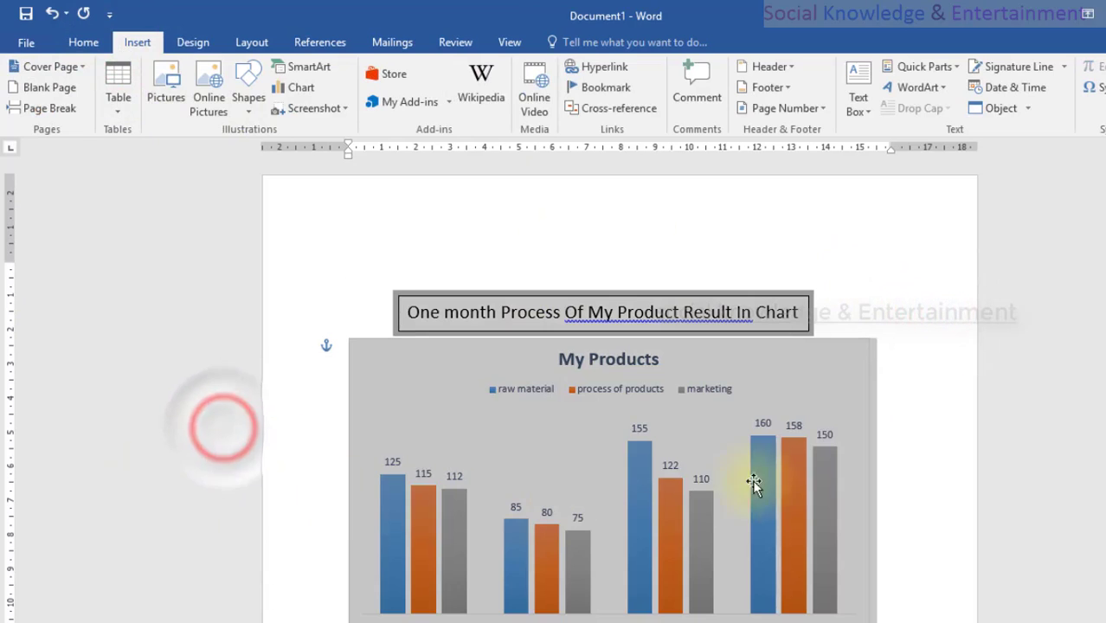
pyautogui.click(794, 500)
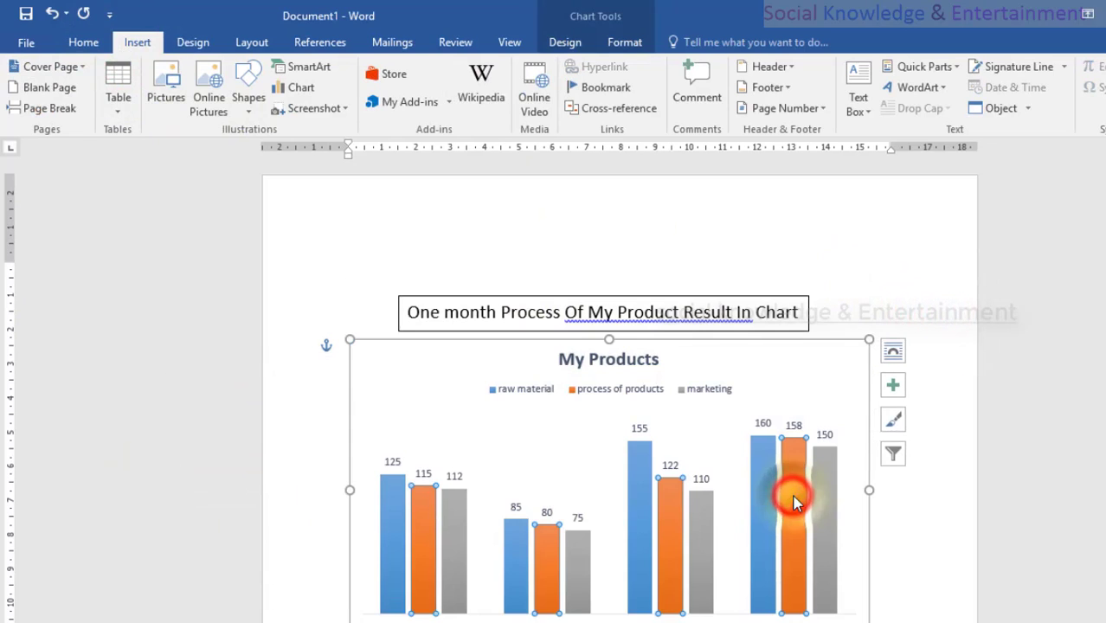
pyautogui.click(307, 539)
pyautogui.click(309, 400)
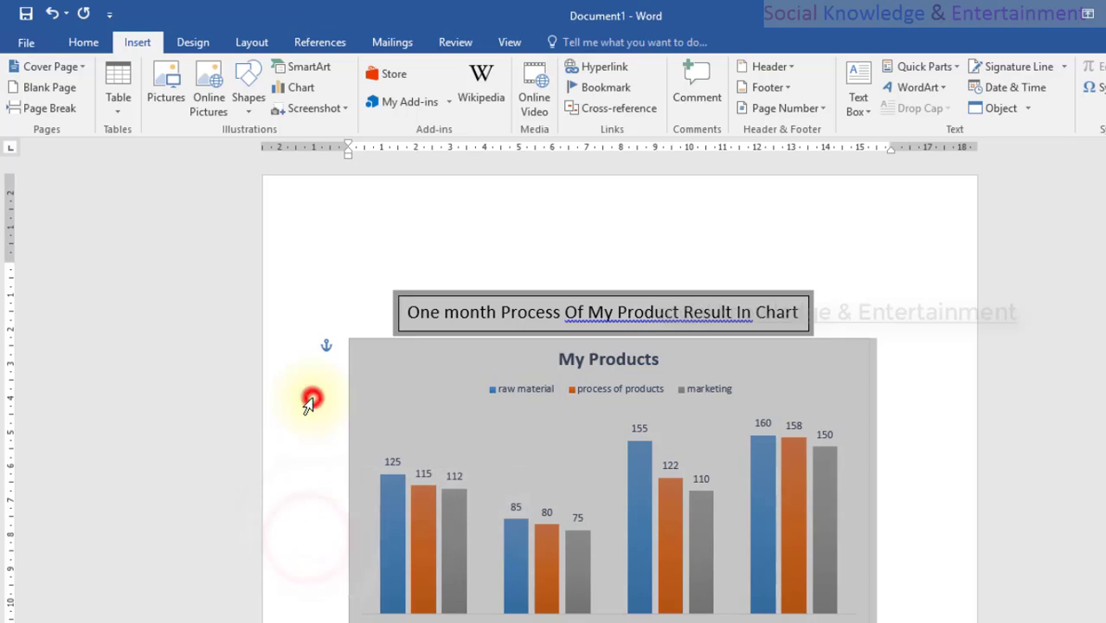
pyautogui.click(954, 507)
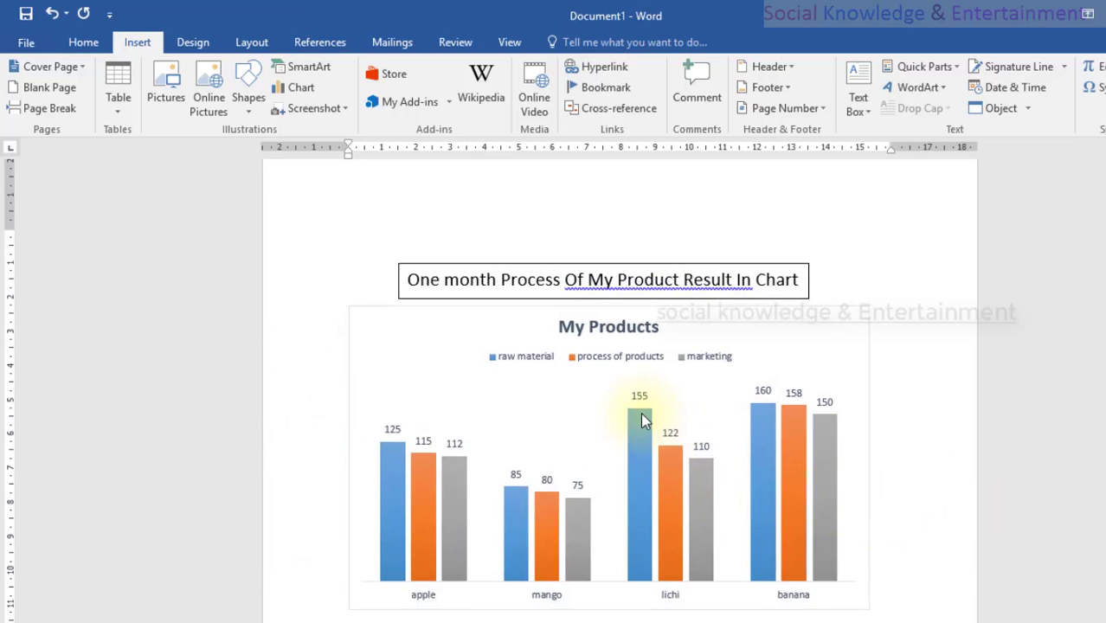
# Review the captioned column chart and its data labels on the page.
pyautogui.moveTo(643, 422)
pyautogui.scroll(-2, 642, 422)
pyautogui.scroll(3, 643, 417)
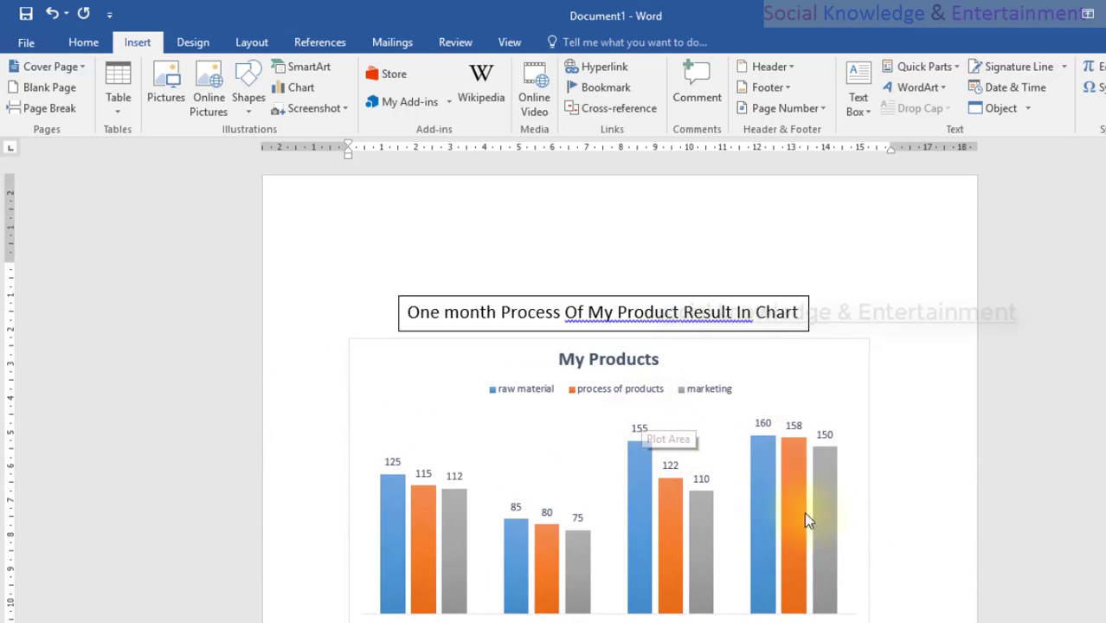
pyautogui.moveTo(630, 458)
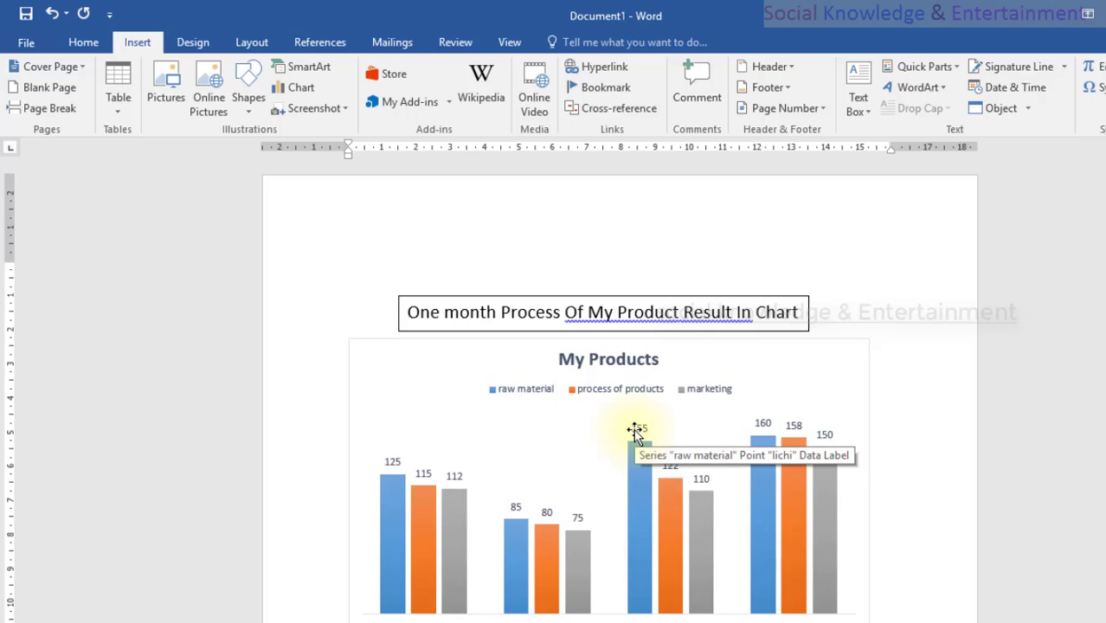
pyautogui.scroll(-4, 634, 430)
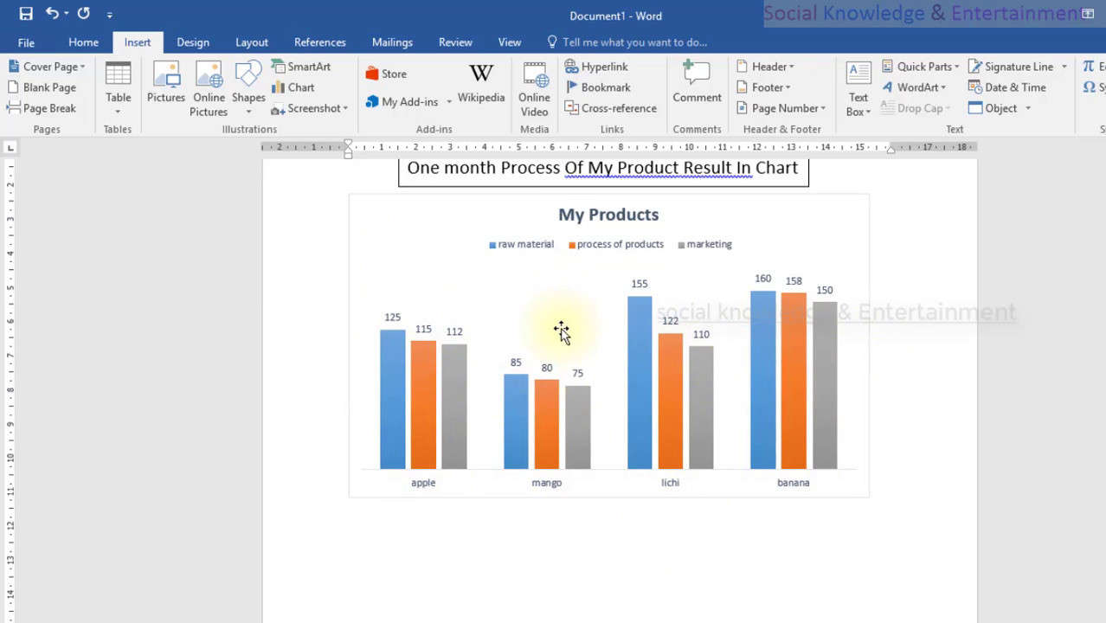
pyautogui.scroll(1, 532, 333)
pyautogui.scroll(1, 532, 333)
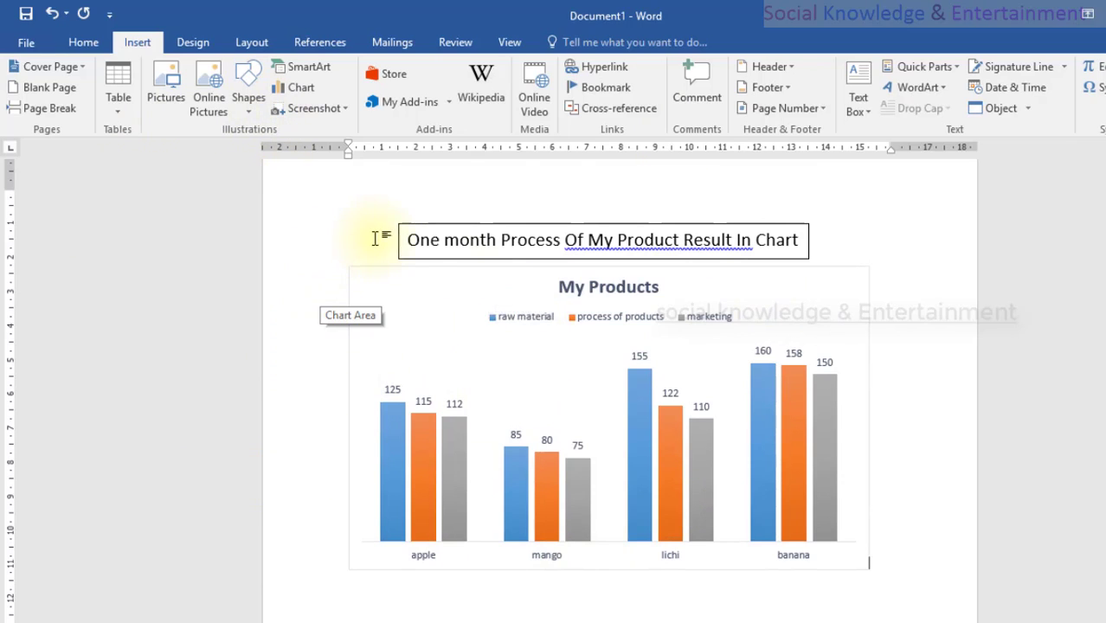
pyautogui.scroll(-5, 543, 333)
pyautogui.scroll(3, 546, 337)
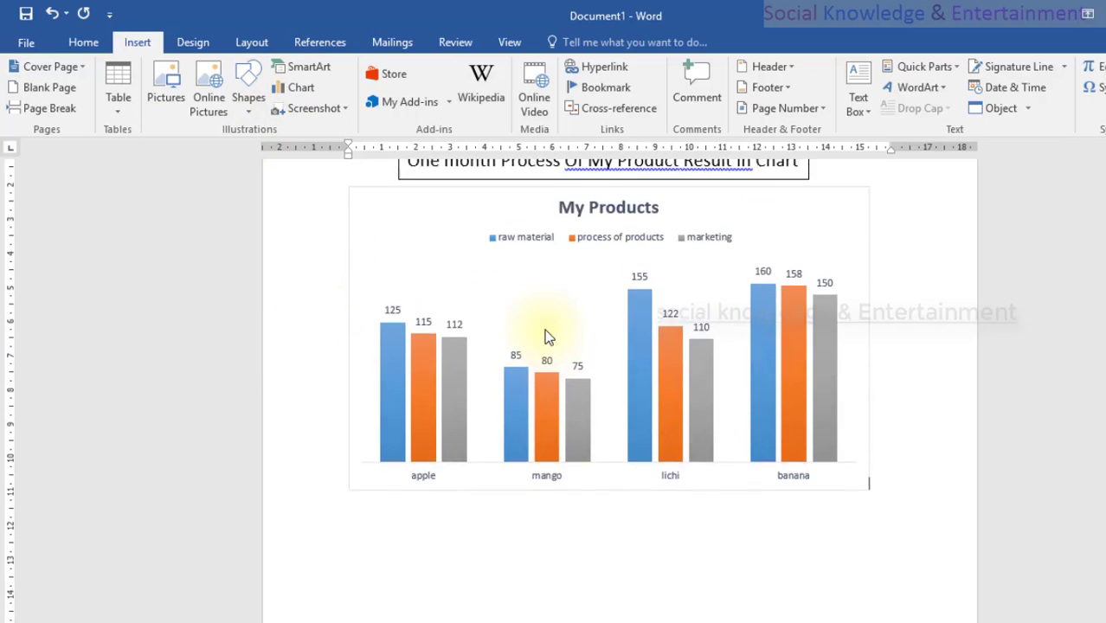
# Place the insertion point on the blank line below the chart.
pyautogui.scroll(-5, 546, 337)
pyautogui.click(520, 409)
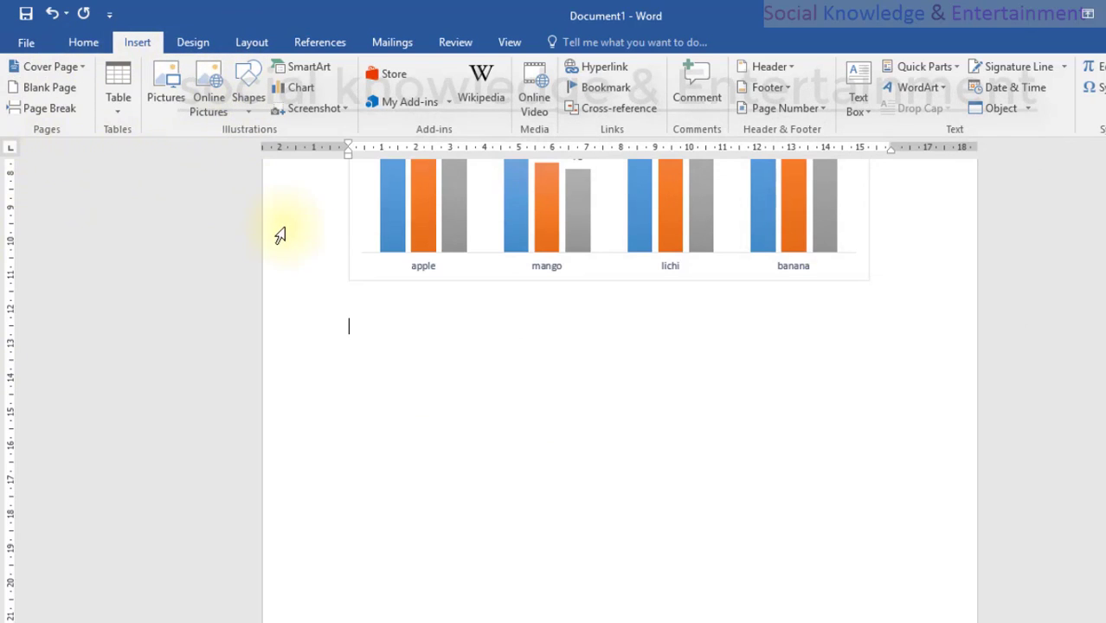
pyautogui.scroll(5, 280, 235)
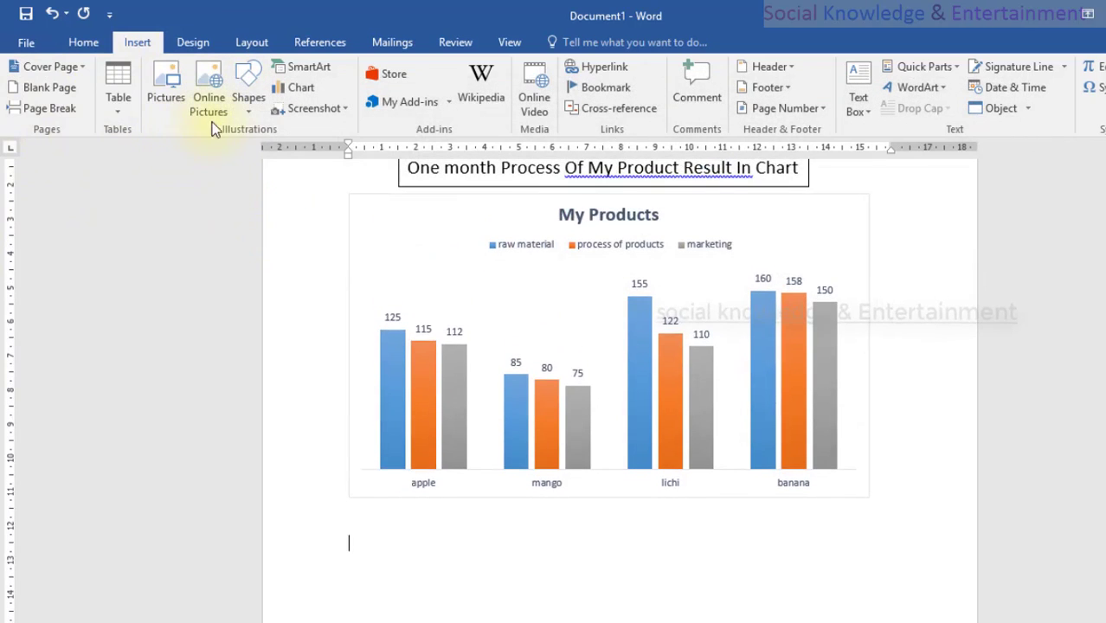
pyautogui.click(148, 93)
pyautogui.click(82, 345)
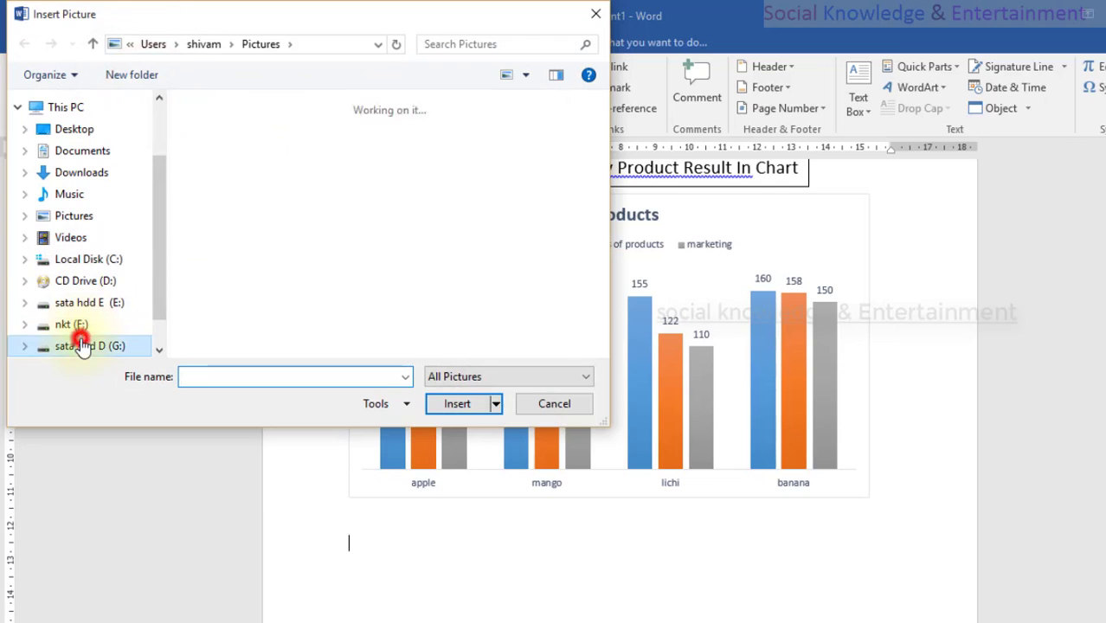
pyautogui.scroll(-5, 316, 220)
pyautogui.scroll(1, 326, 233)
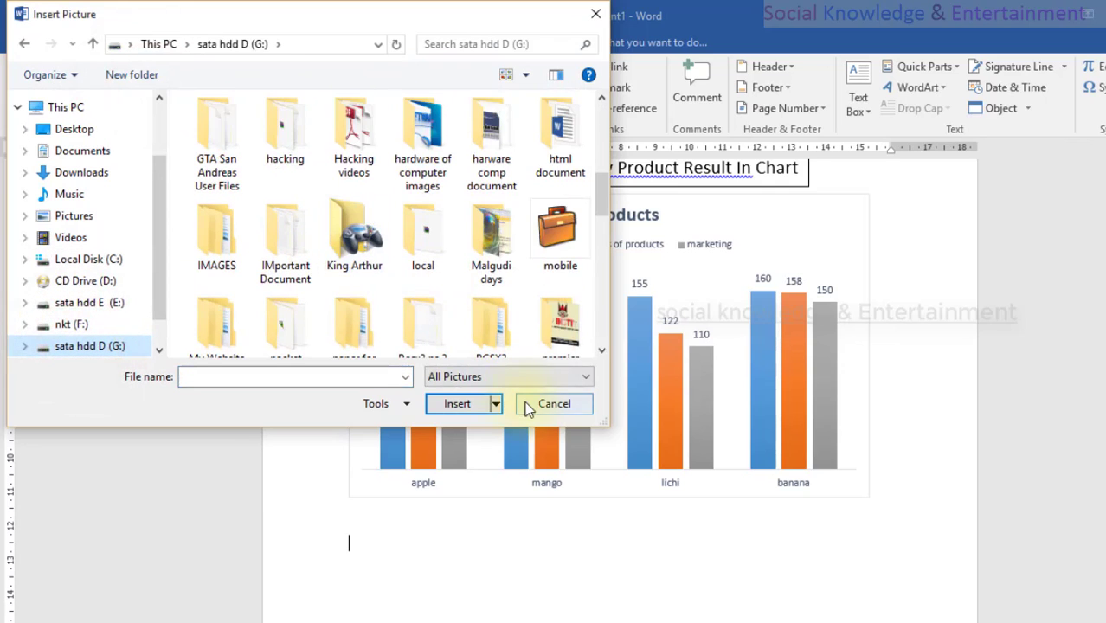
pyautogui.click(528, 405)
# Insert the picture Capture1 from drive G: below the chart.
pyautogui.click(165, 98)
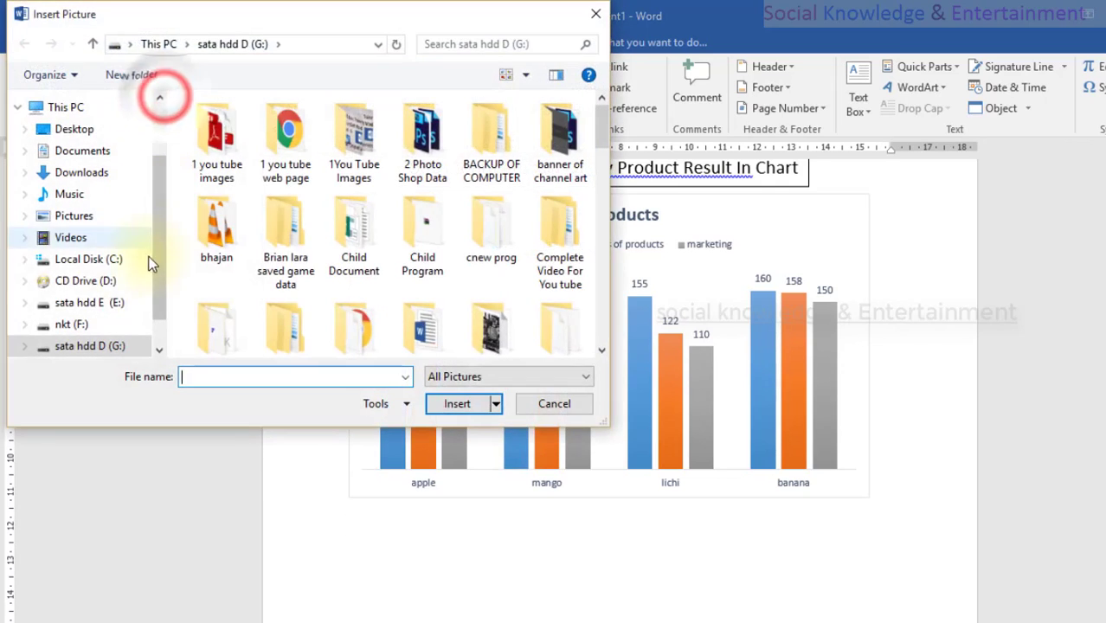
pyautogui.click(110, 345)
pyautogui.scroll(-4, 378, 215)
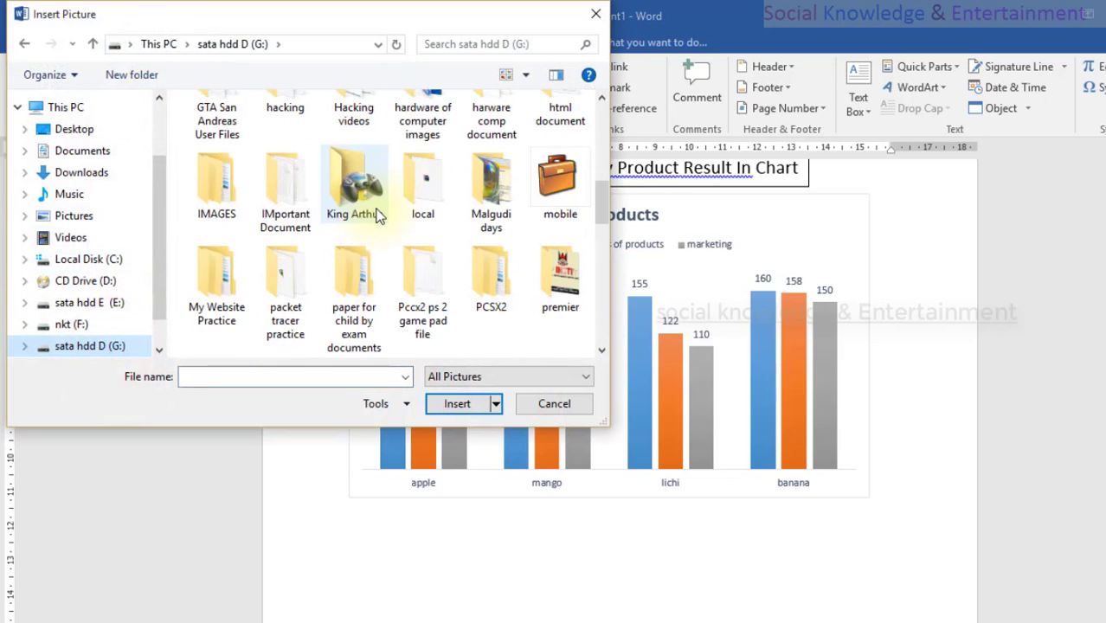
pyautogui.scroll(-5, 378, 216)
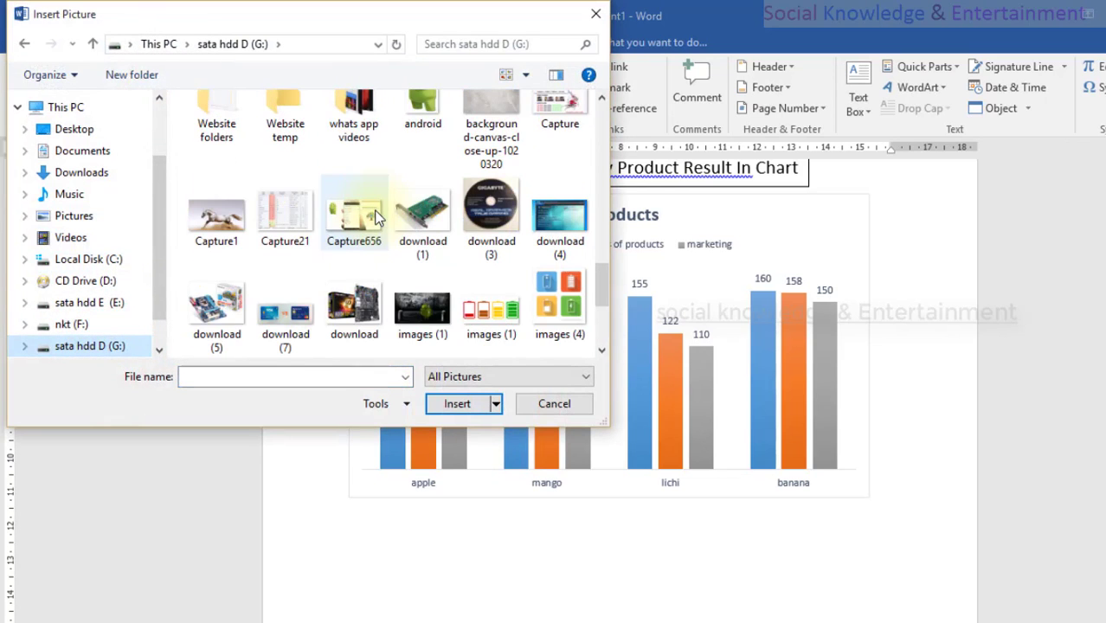
pyautogui.doubleClick(231, 220)
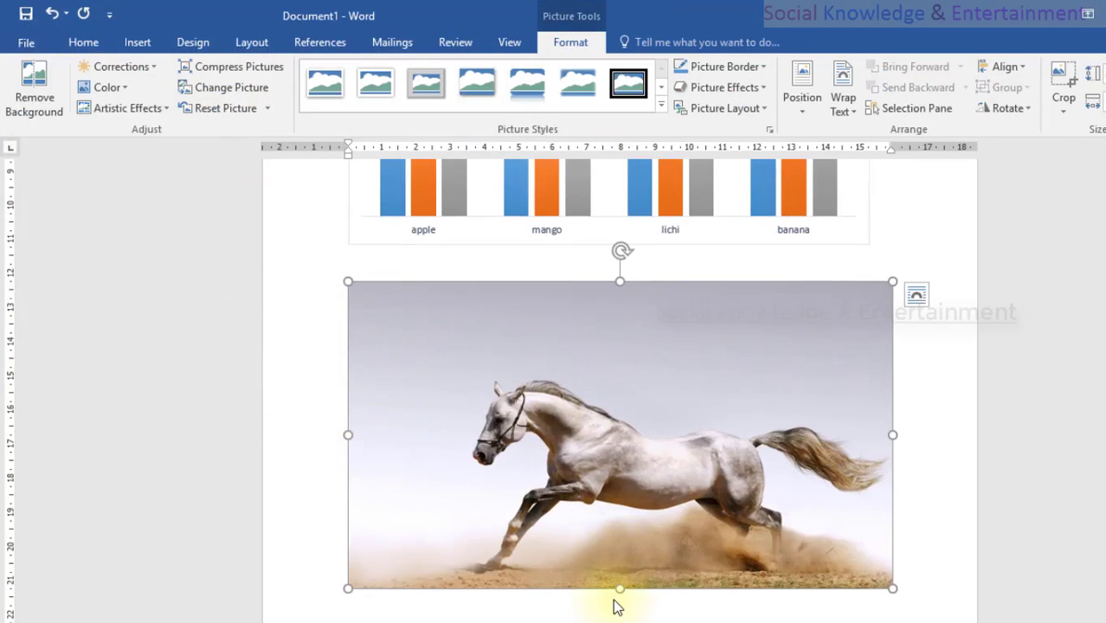
# Shrink the inserted horse picture to about 8 cm wide and 6 cm tall.
pyautogui.moveTo(619, 585); pyautogui.dragTo(620, 491)
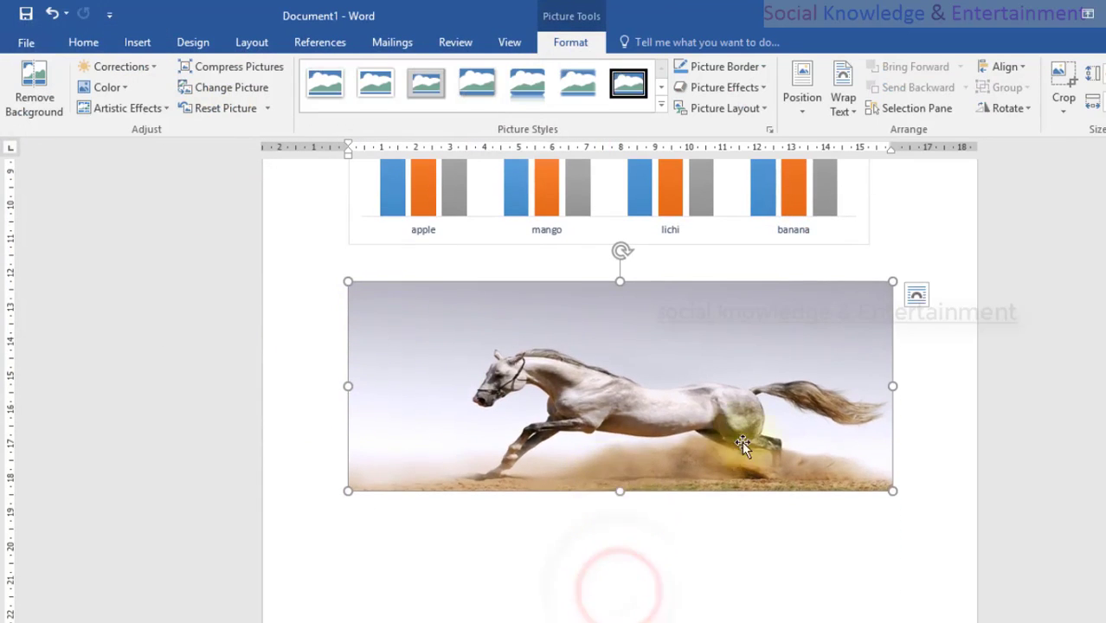
pyautogui.moveTo(858, 382); pyautogui.dragTo(601, 386)
pyautogui.click(524, 382)
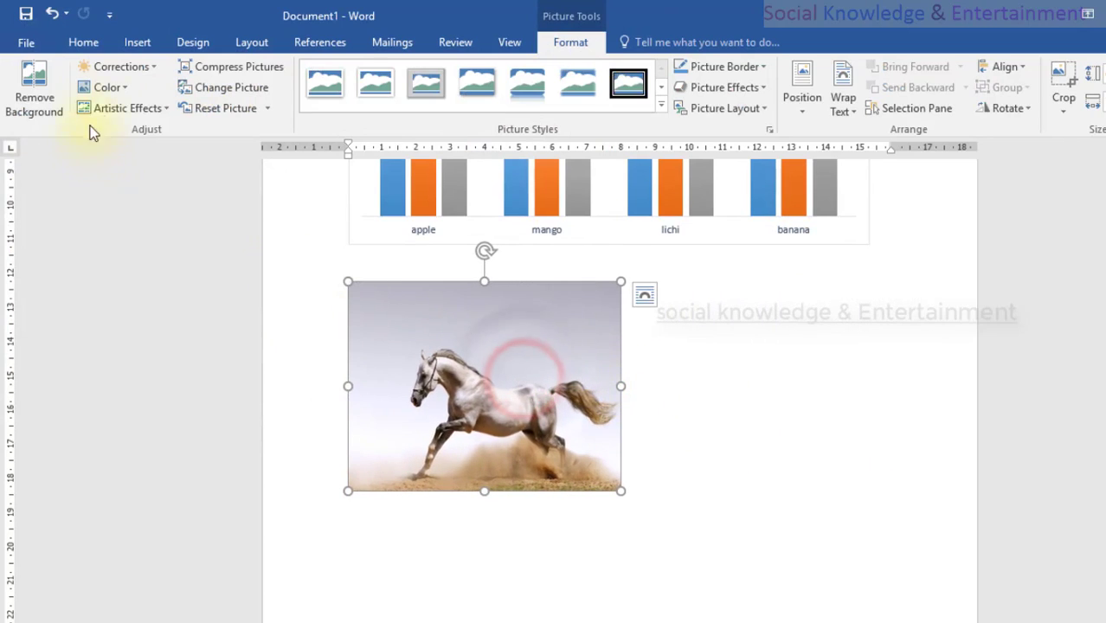
# Centre the horse picture horizontally on the page and deselect it.
pyautogui.click(98, 45)
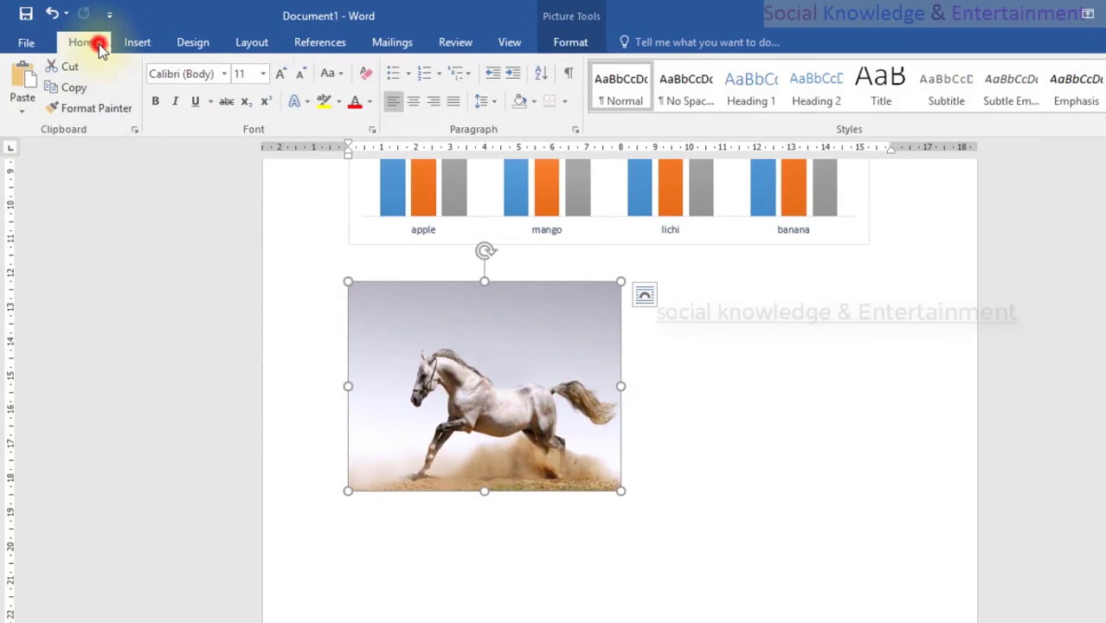
pyautogui.click(413, 101)
pyautogui.click(424, 364)
pyautogui.scroll(4, 423, 363)
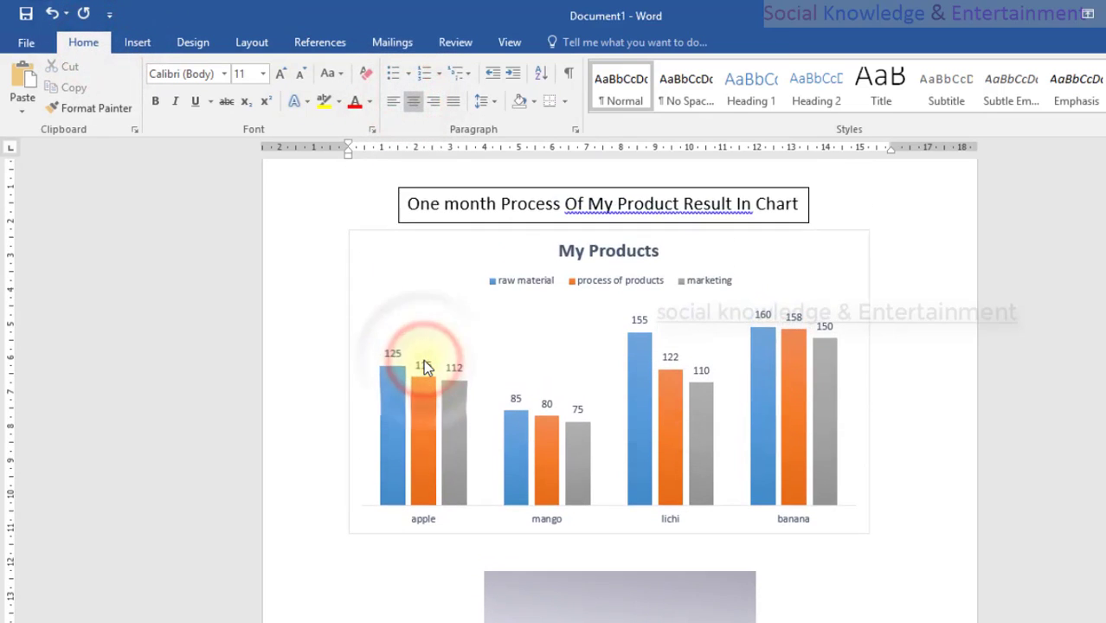
pyautogui.scroll(-3, 423, 363)
pyautogui.scroll(4, 407, 386)
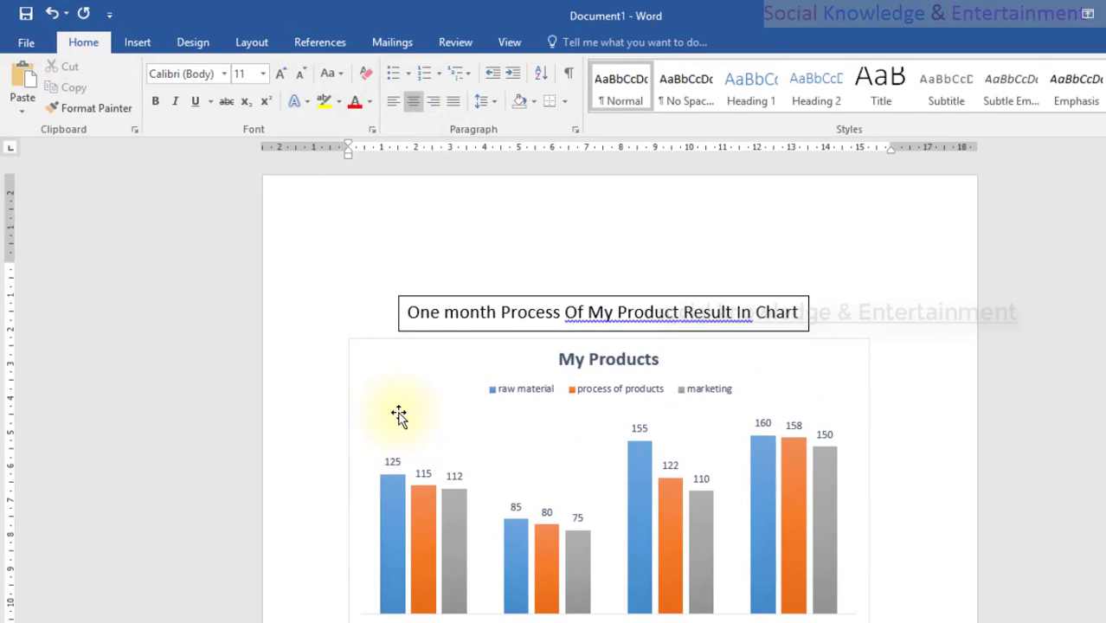
# Recolour the text box's caption above the chart, trying blue and settling on dark red.
pyautogui.click(419, 329)
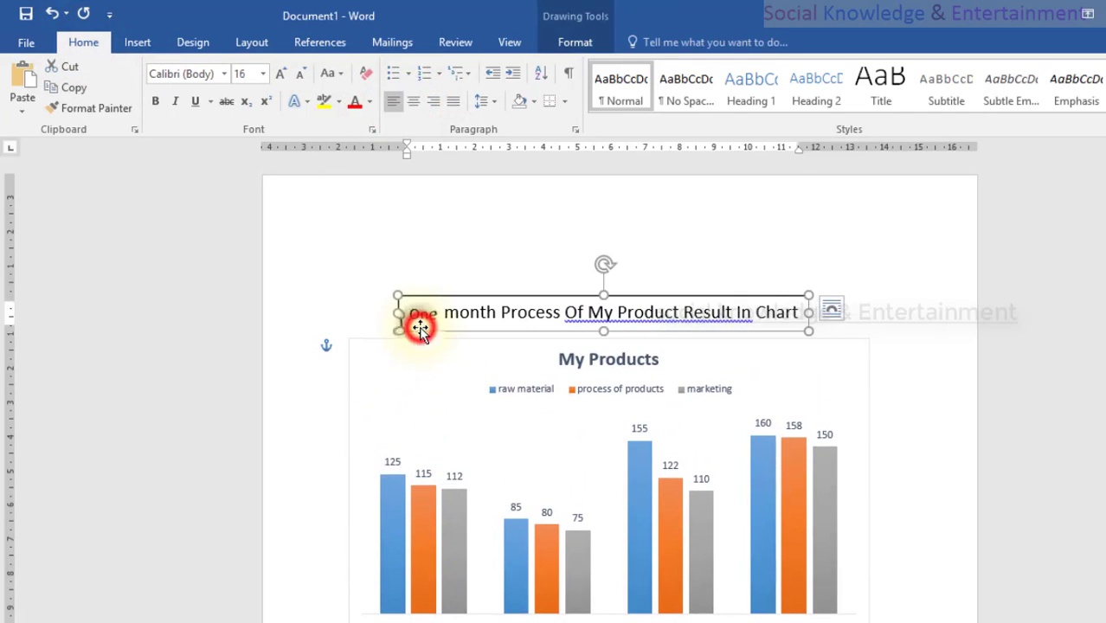
pyautogui.click(369, 101)
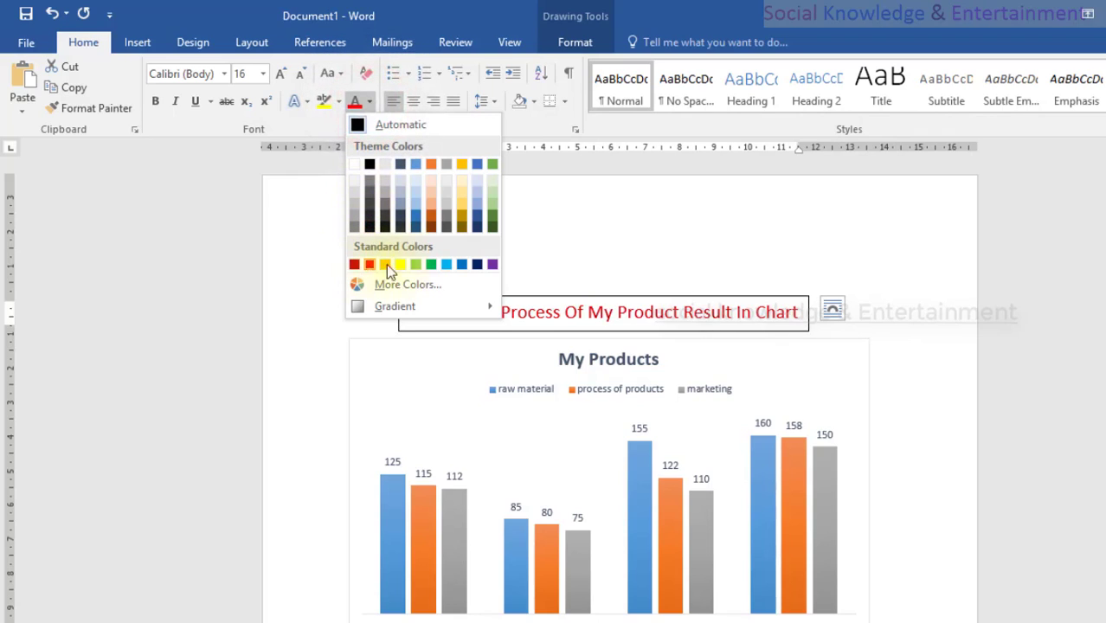
pyautogui.click(472, 264)
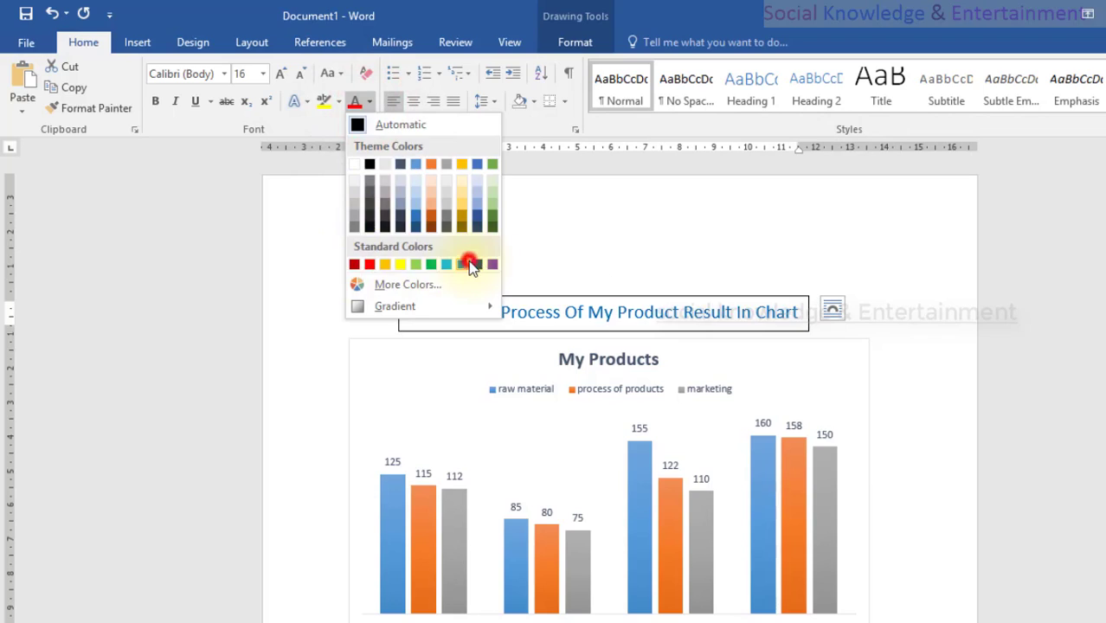
pyautogui.click(369, 108)
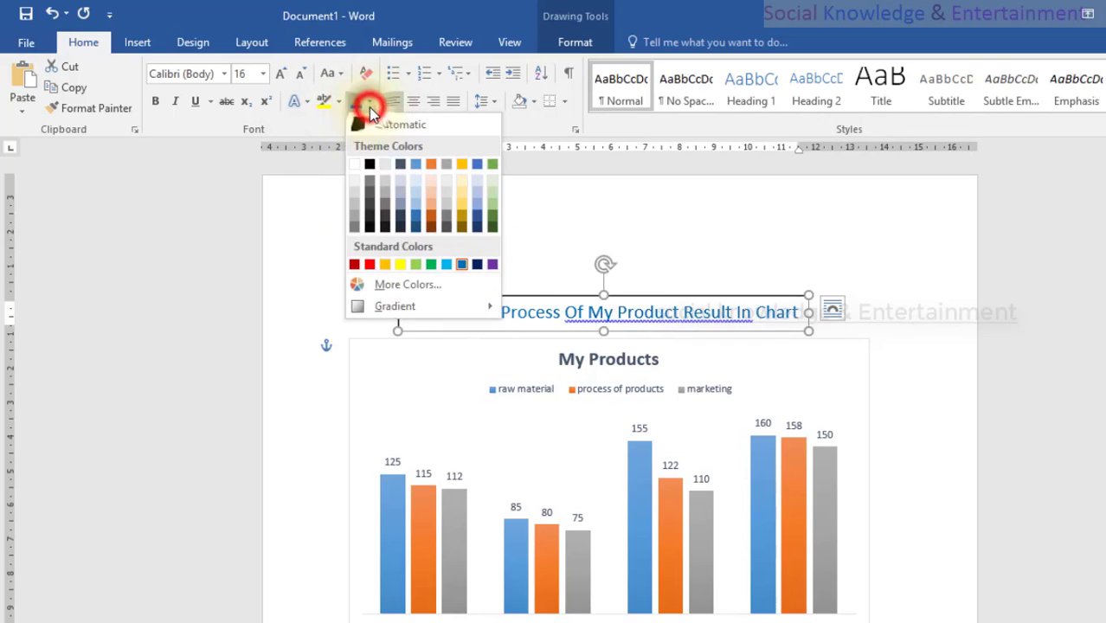
pyautogui.click(353, 264)
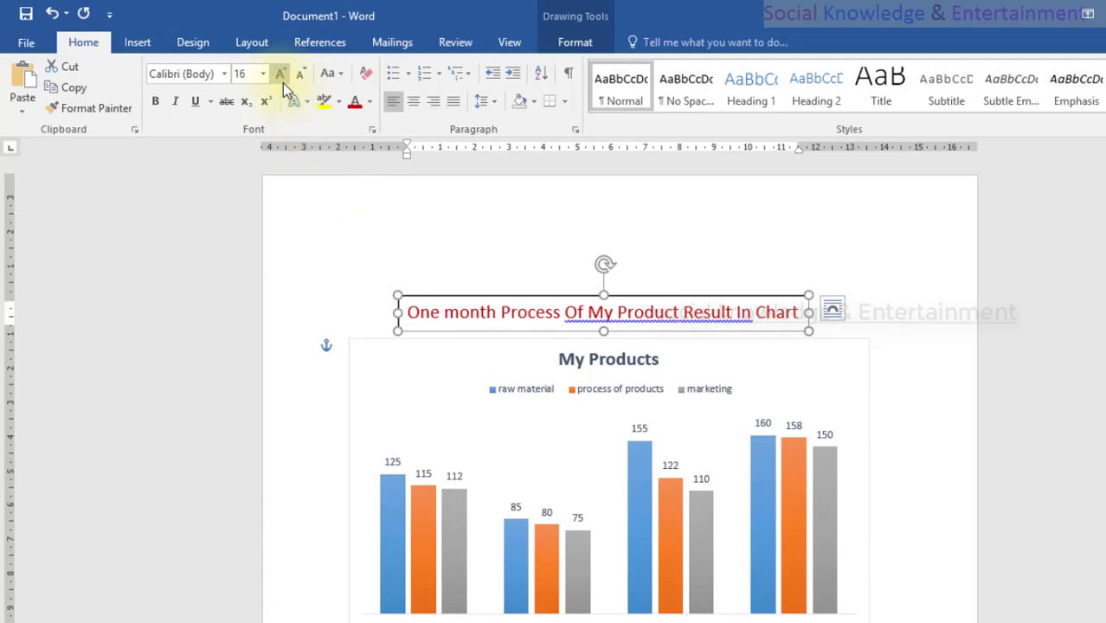
# Format the text box's caption as bold and centred with light gold paragraph shading.
pyautogui.click(159, 106)
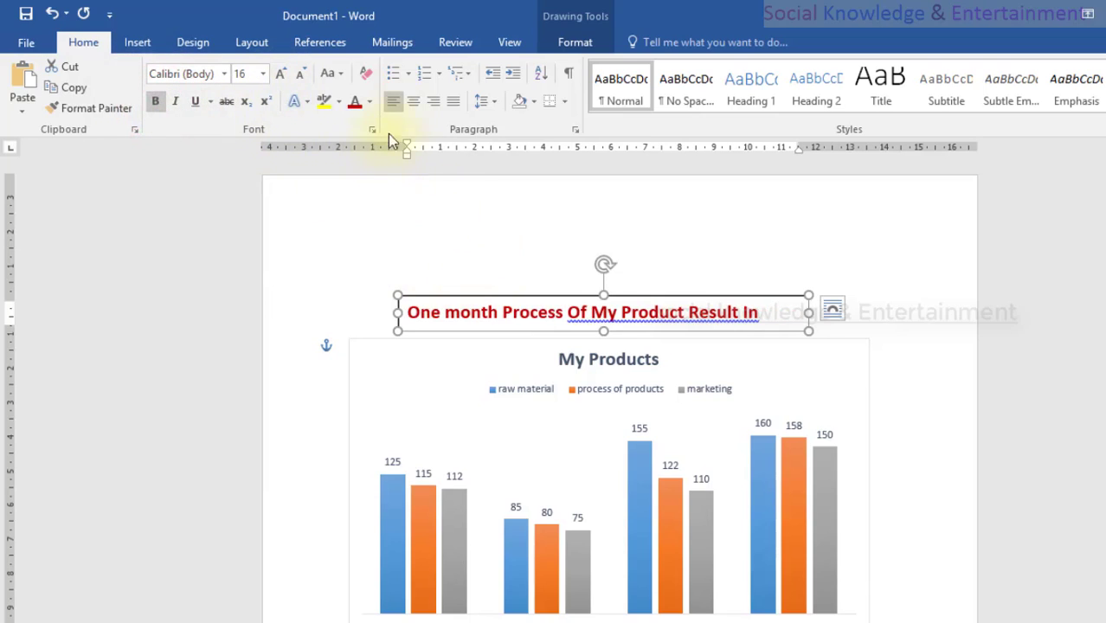
pyautogui.click(413, 101)
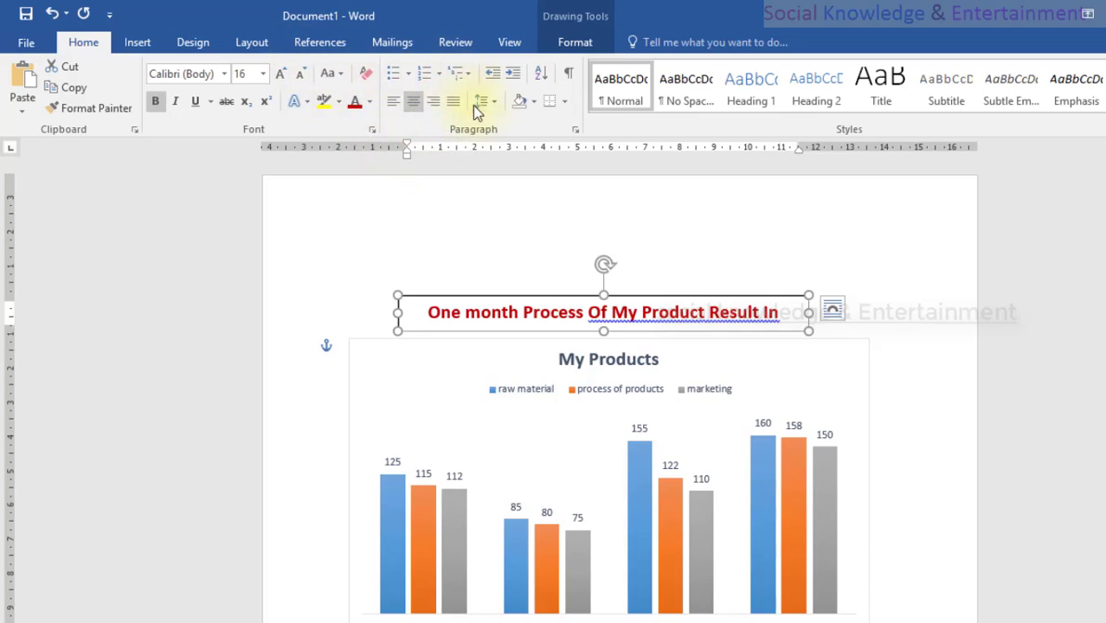
pyautogui.click(531, 102)
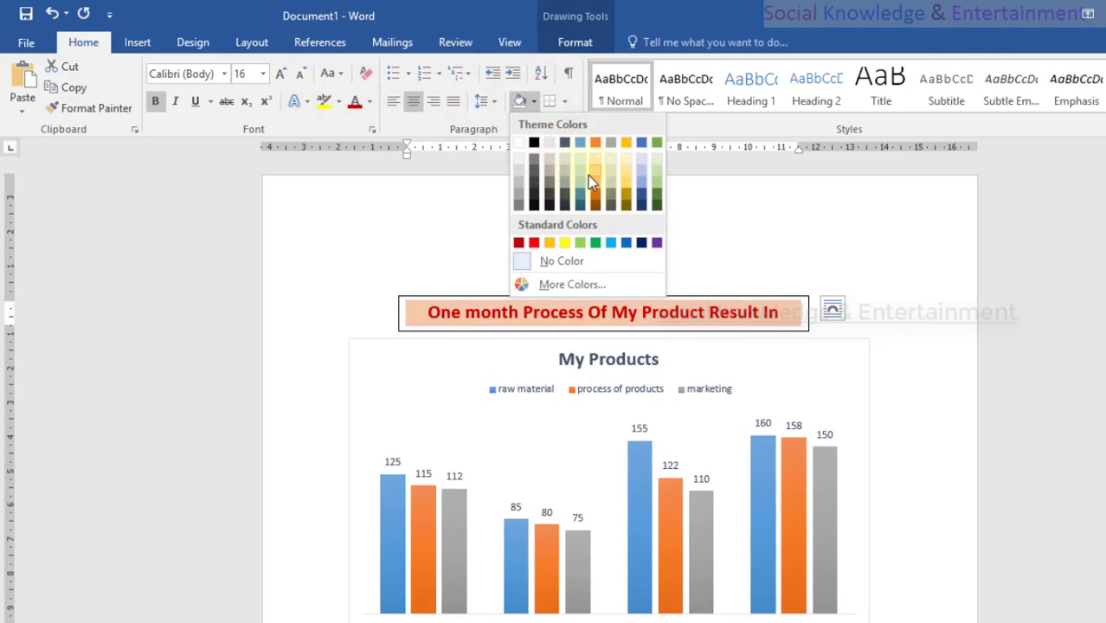
pyautogui.click(630, 171)
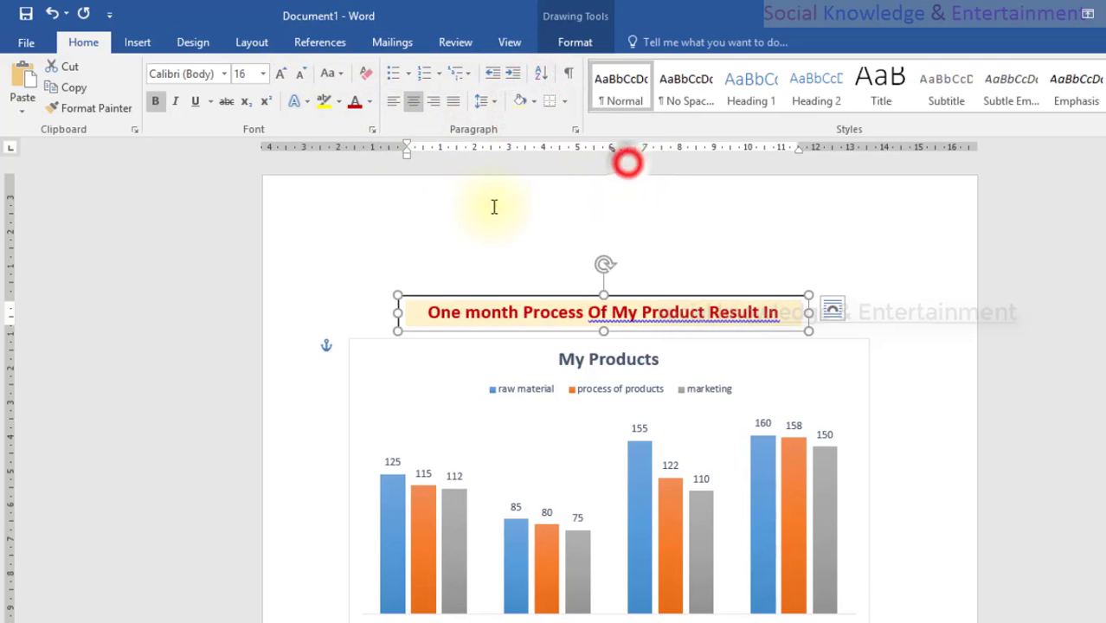
pyautogui.click(432, 206)
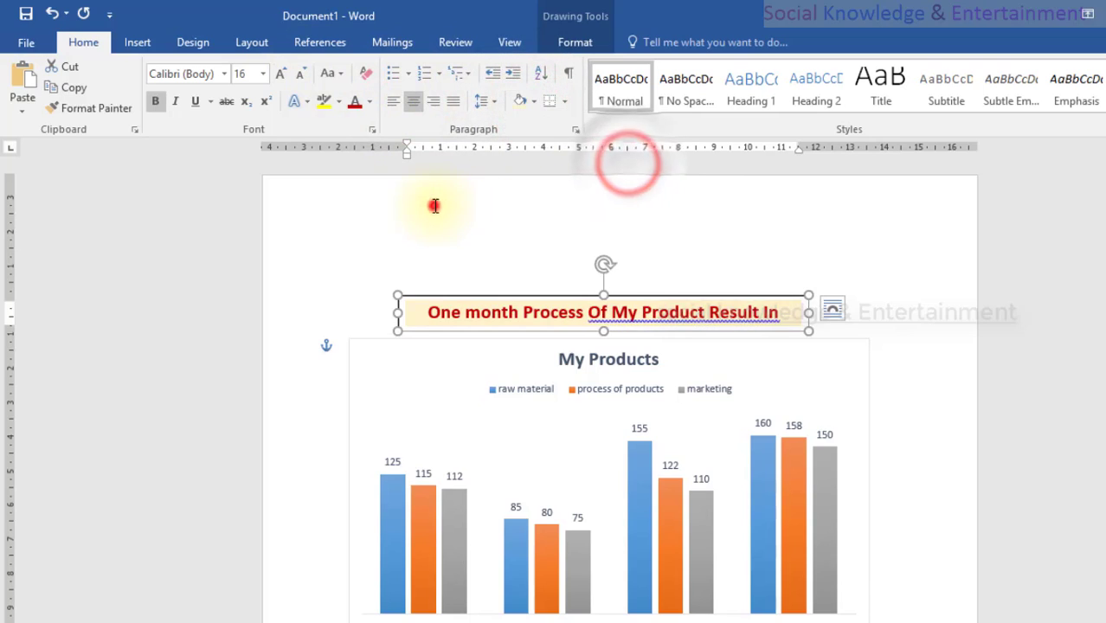
# Save the document as "chart report" in the "my practice" folder on the Desktop.
pyautogui.click(26, 13)
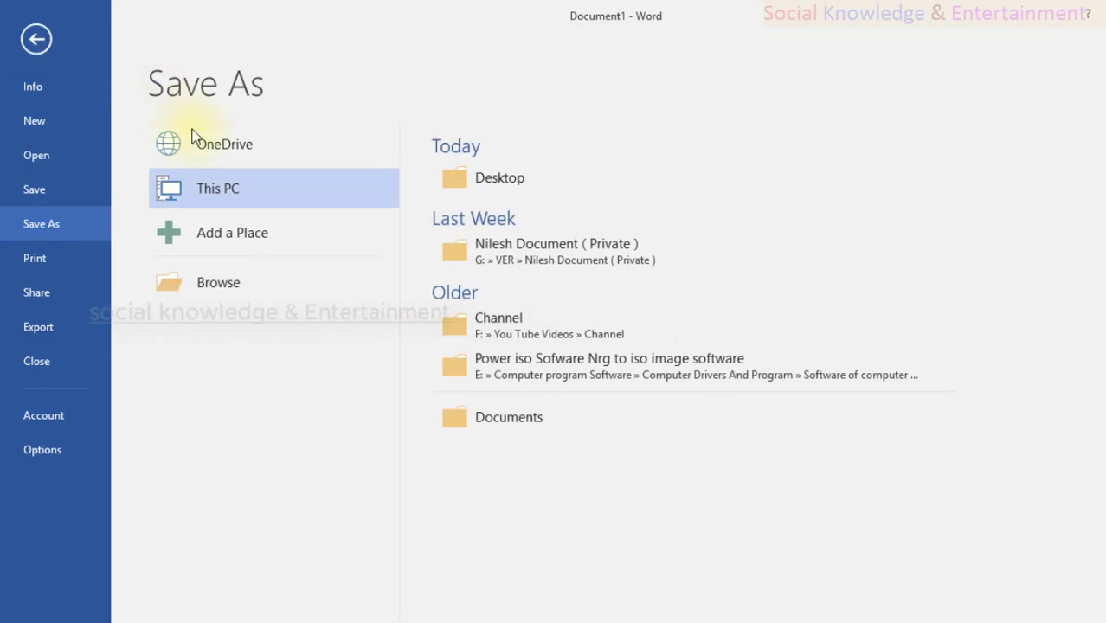
pyautogui.click(241, 290)
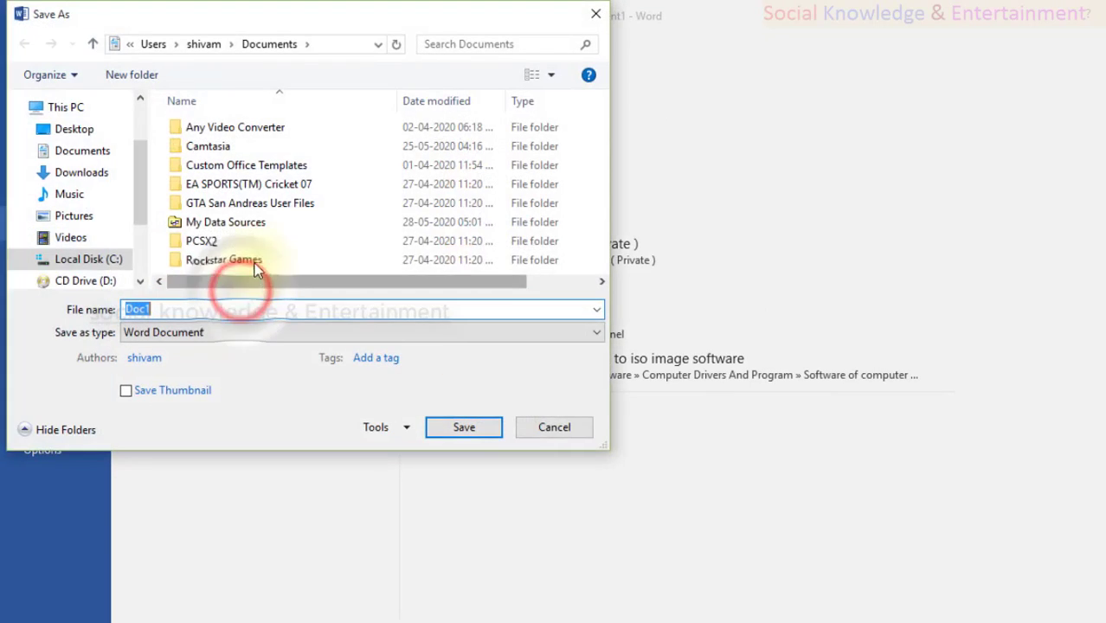
pyautogui.scroll(-2, 108, 209)
pyautogui.scroll(3, 107, 209)
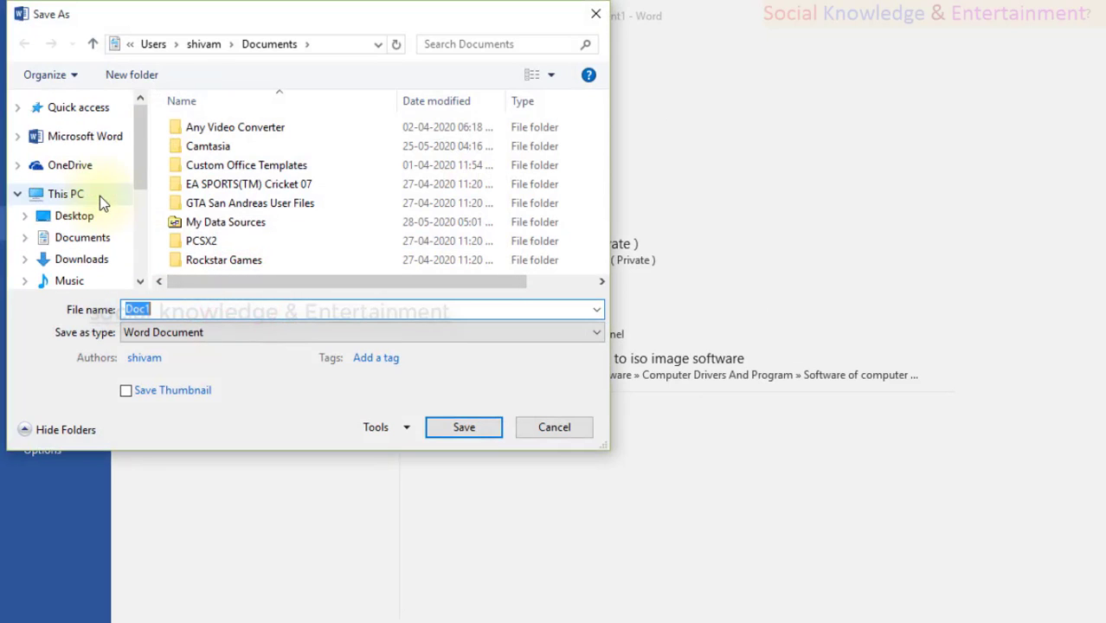
pyautogui.click(92, 216)
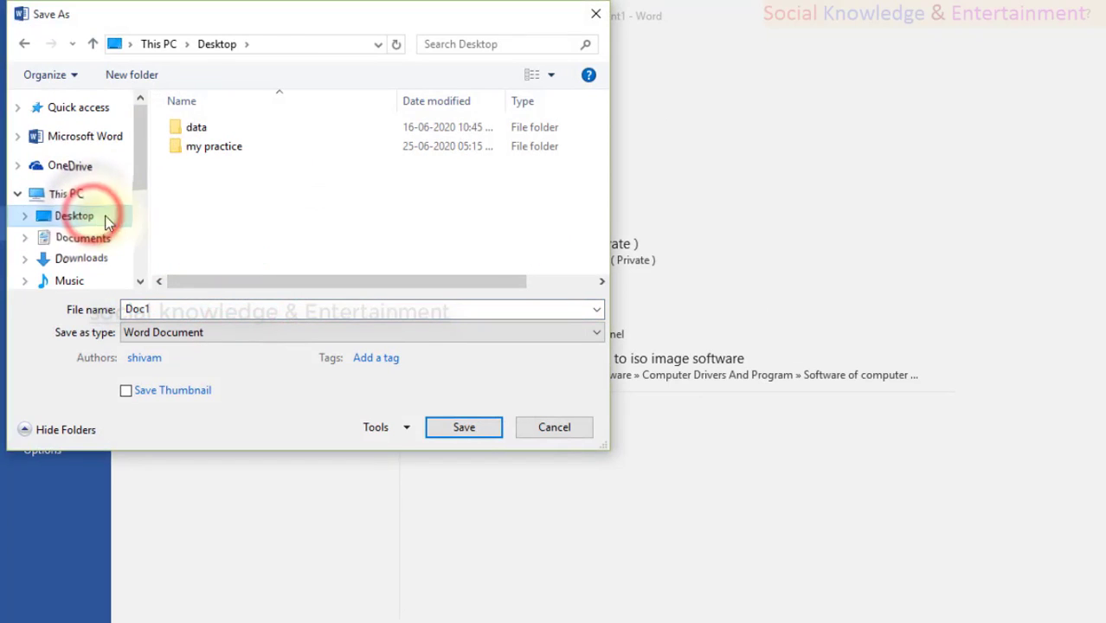
pyautogui.click(211, 159)
pyautogui.doubleClick(210, 158)
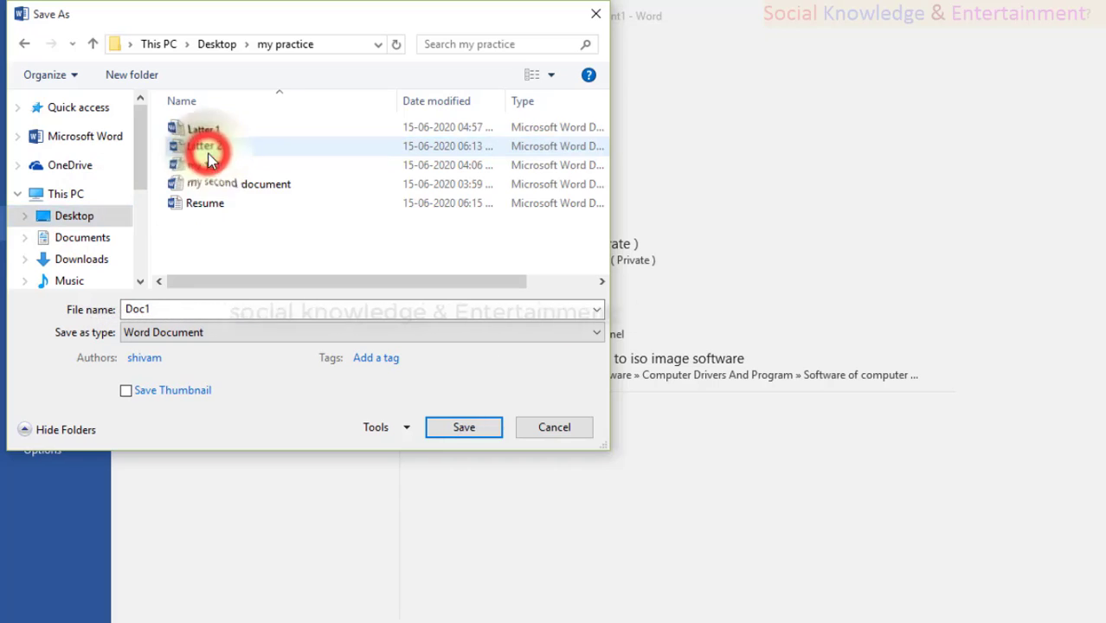
pyautogui.doubleClick(174, 308)
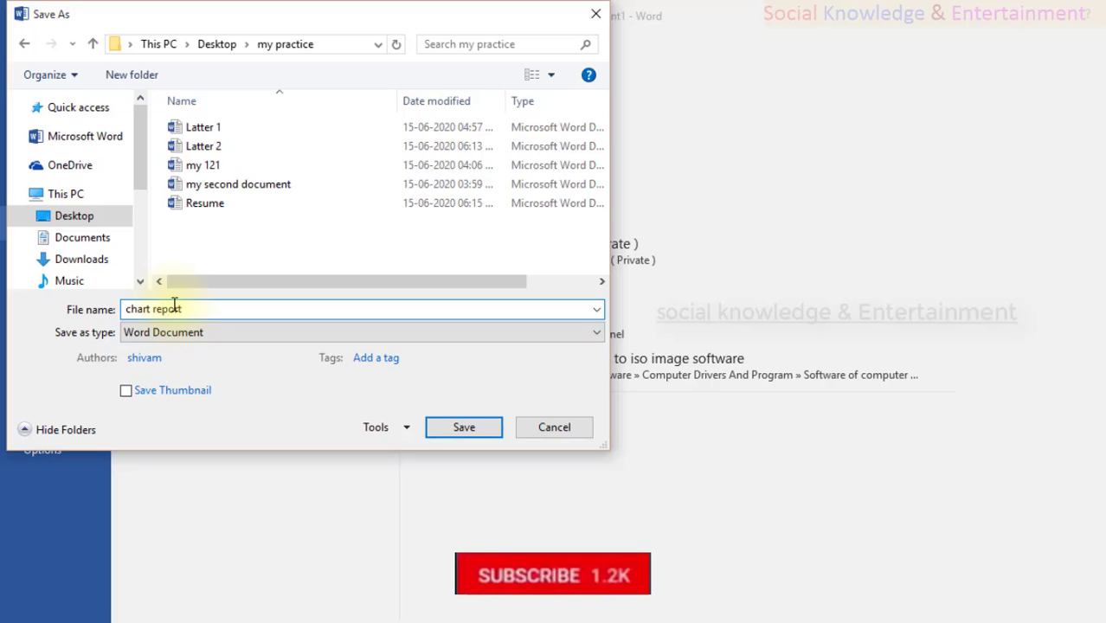
pyautogui.press('Return')
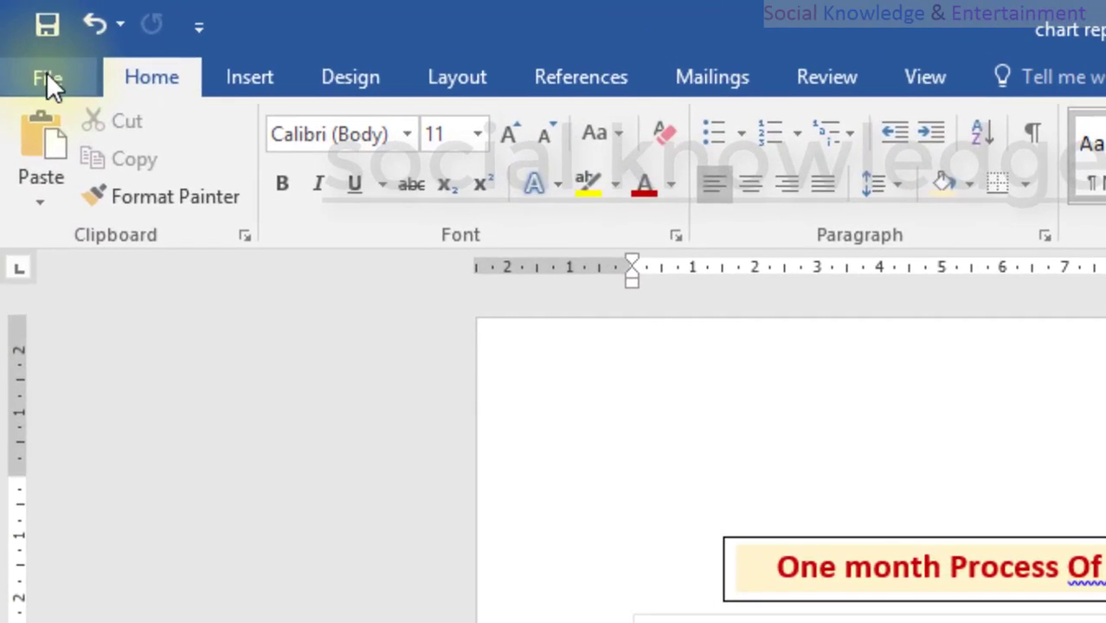
# Check the saved document's Info page twice, returning to the document each time.
pyautogui.click(45, 69)
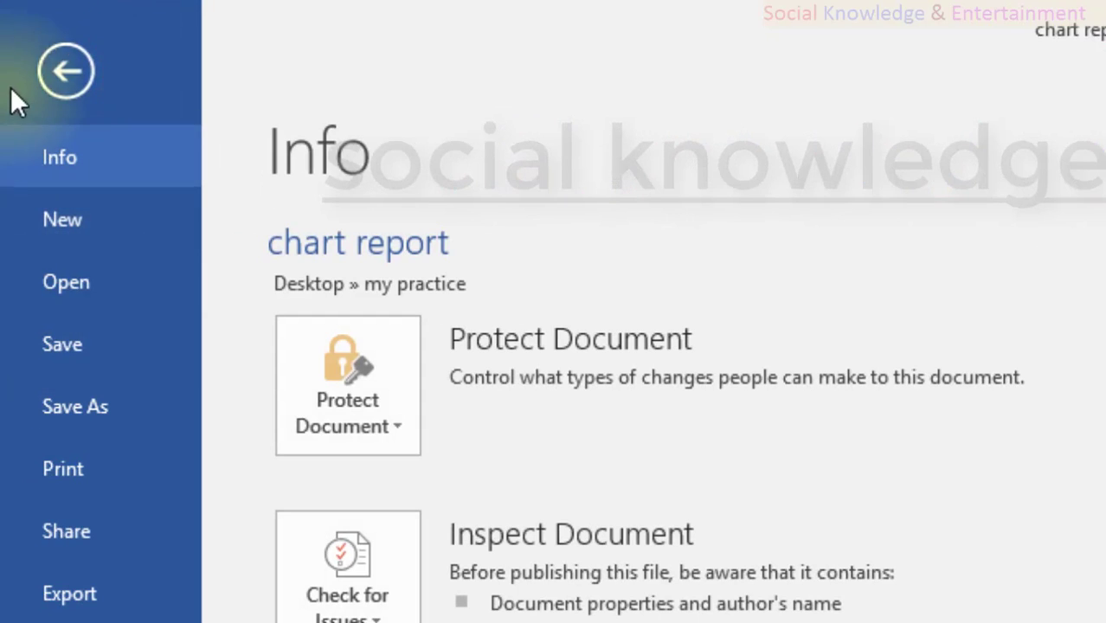
pyautogui.click(63, 74)
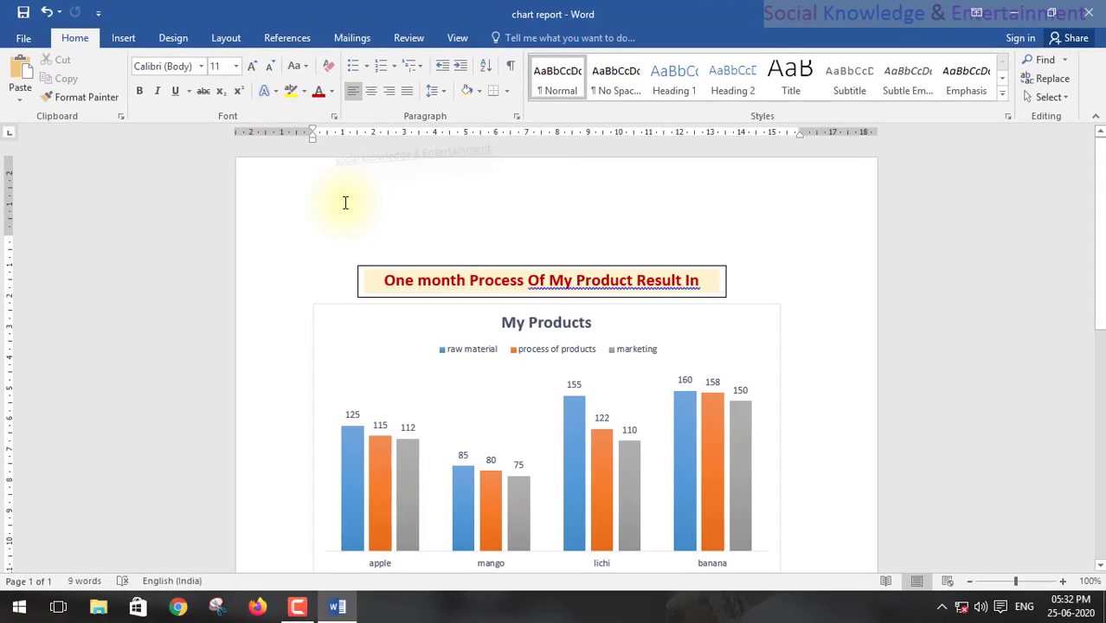
pyautogui.click(24, 41)
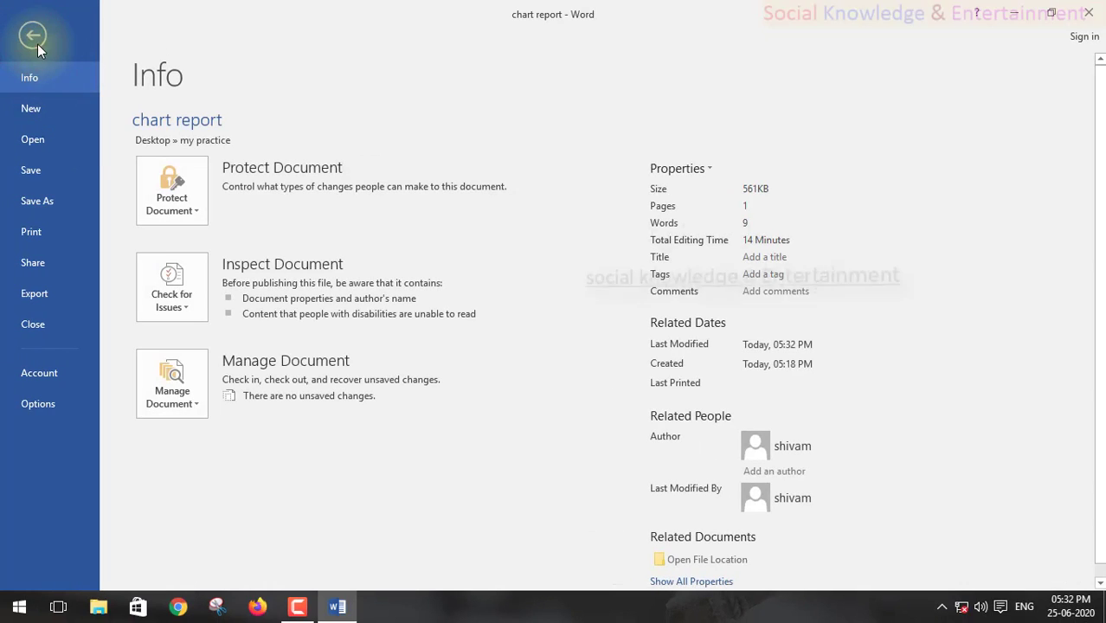
pyautogui.click(36, 41)
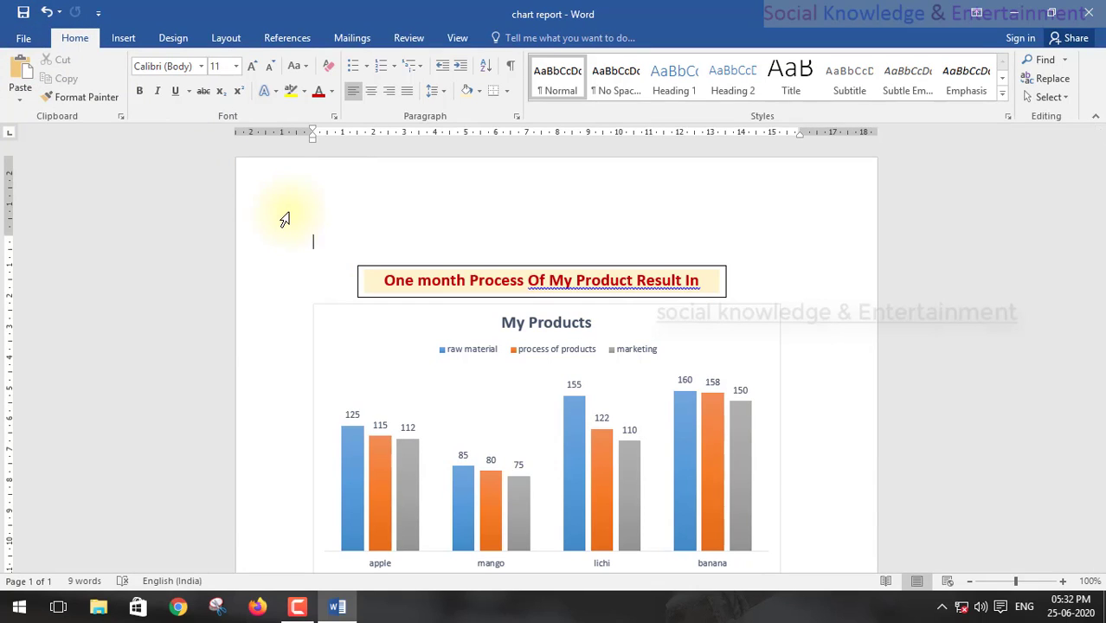
# Review the whole report page, from the caption and the My Products chart down to the horse picture.
pyautogui.scroll(-9, 400, 286)
pyautogui.scroll(5, 400, 287)
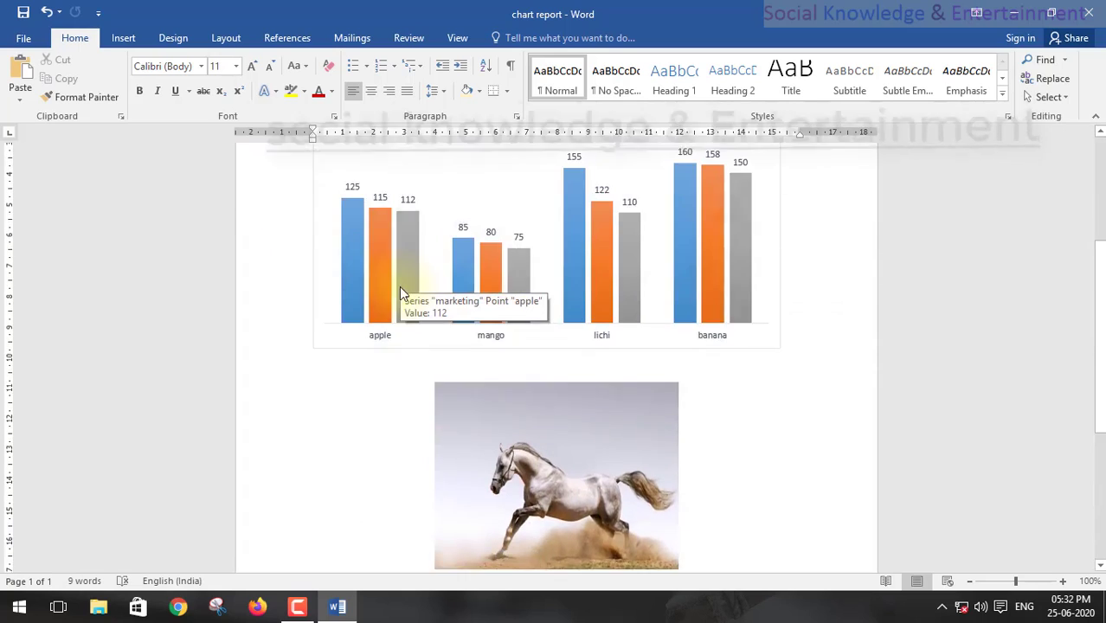
pyautogui.scroll(-5, 399, 285)
pyautogui.scroll(6, 399, 286)
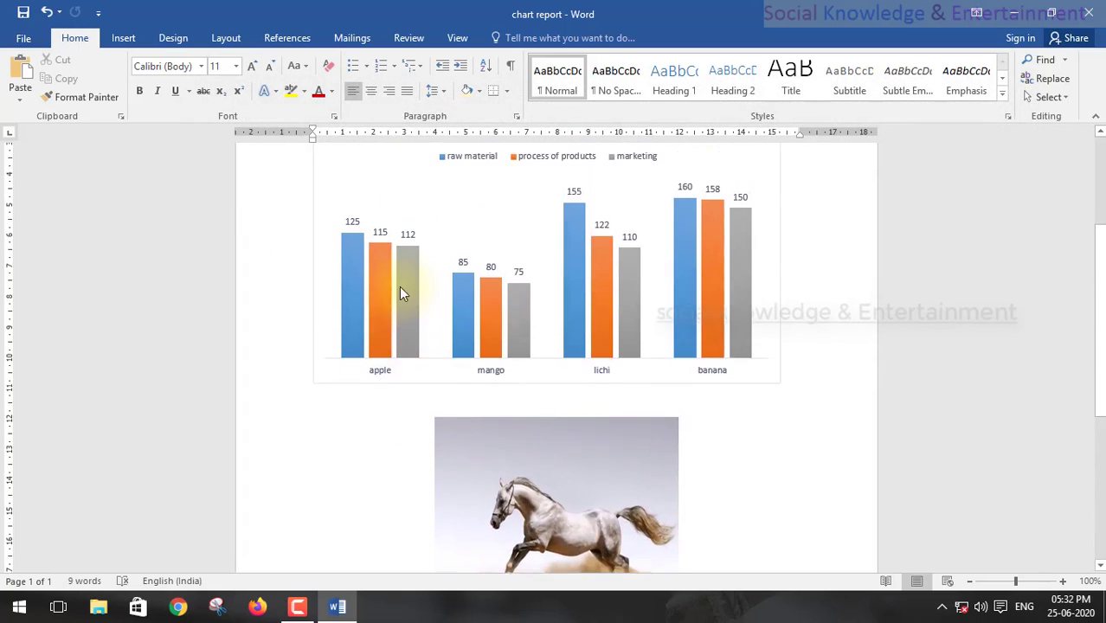
pyautogui.scroll(4, 399, 285)
pyautogui.scroll(-4, 399, 286)
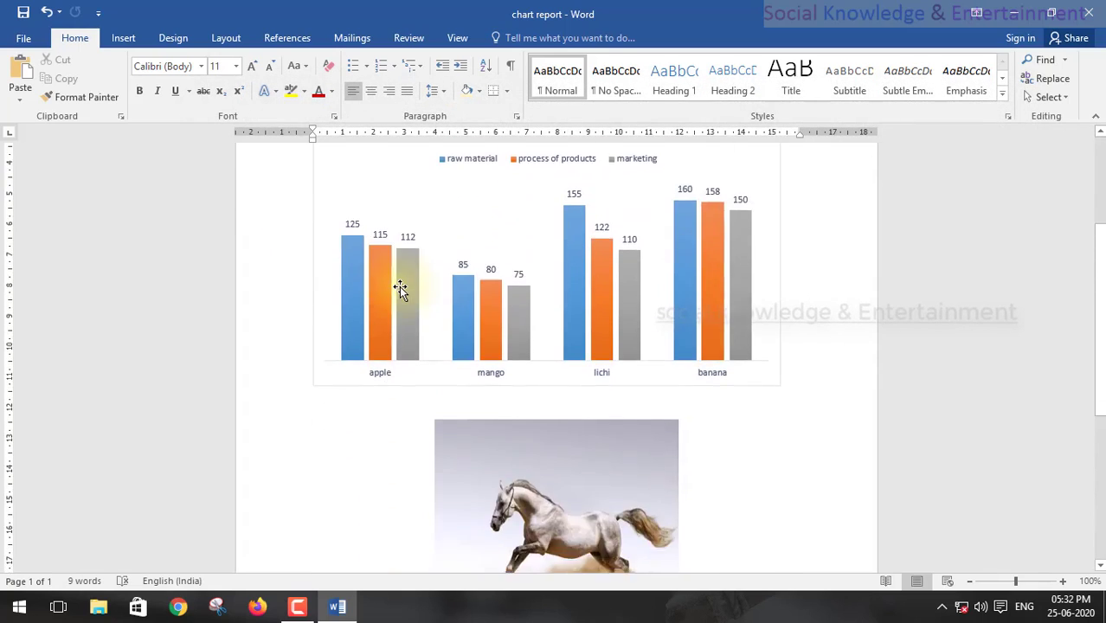
pyautogui.scroll(-1, 399, 286)
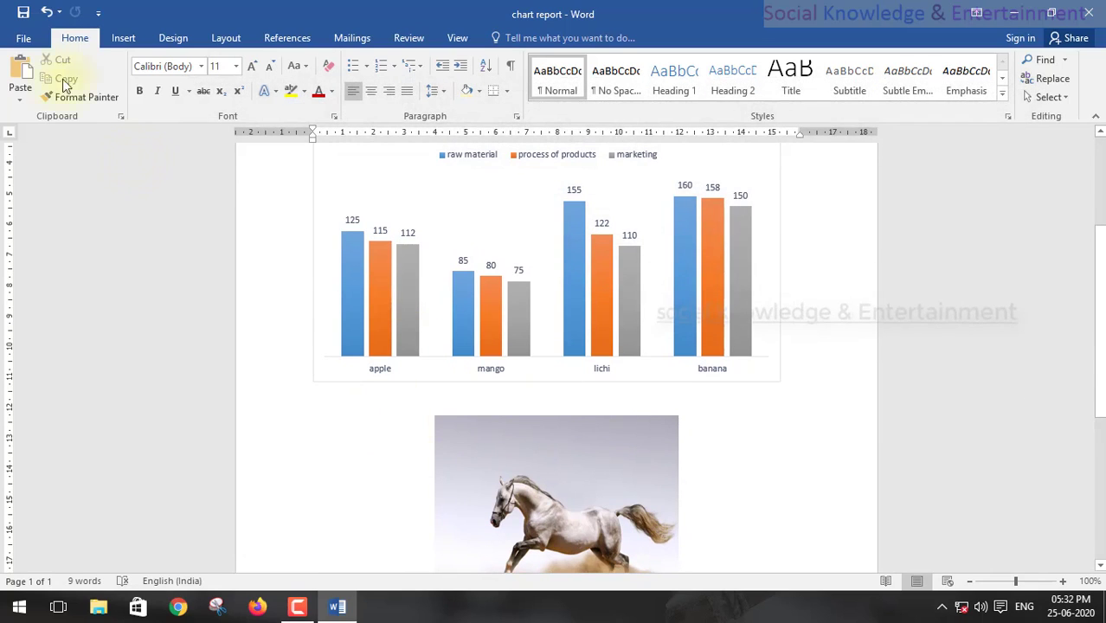
pyautogui.scroll(4, 371, 290)
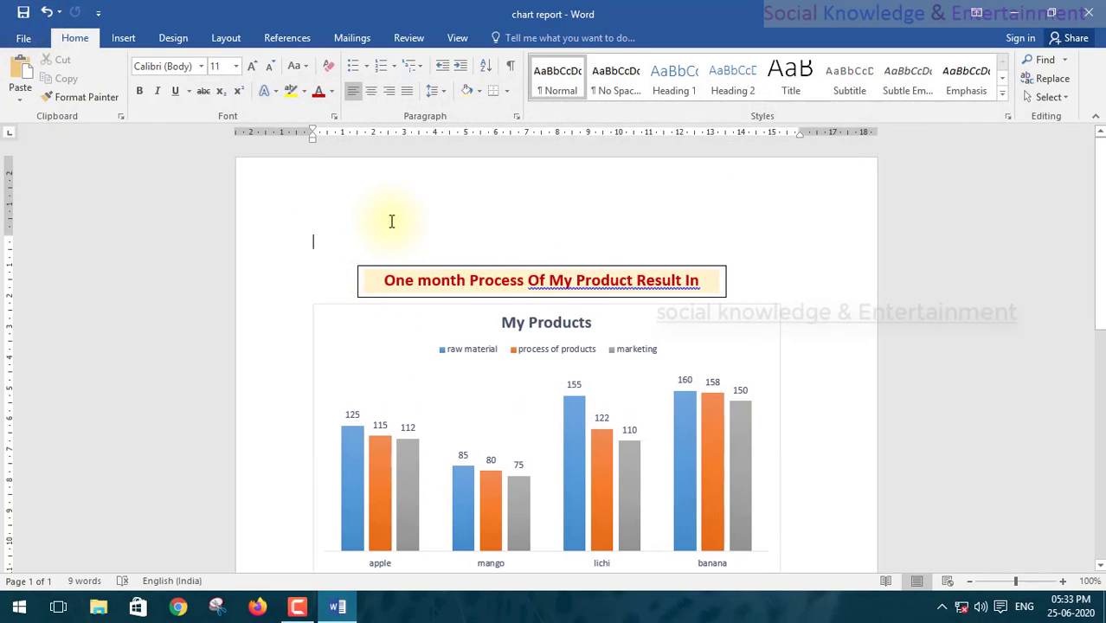
pyautogui.scroll(-7, 399, 284)
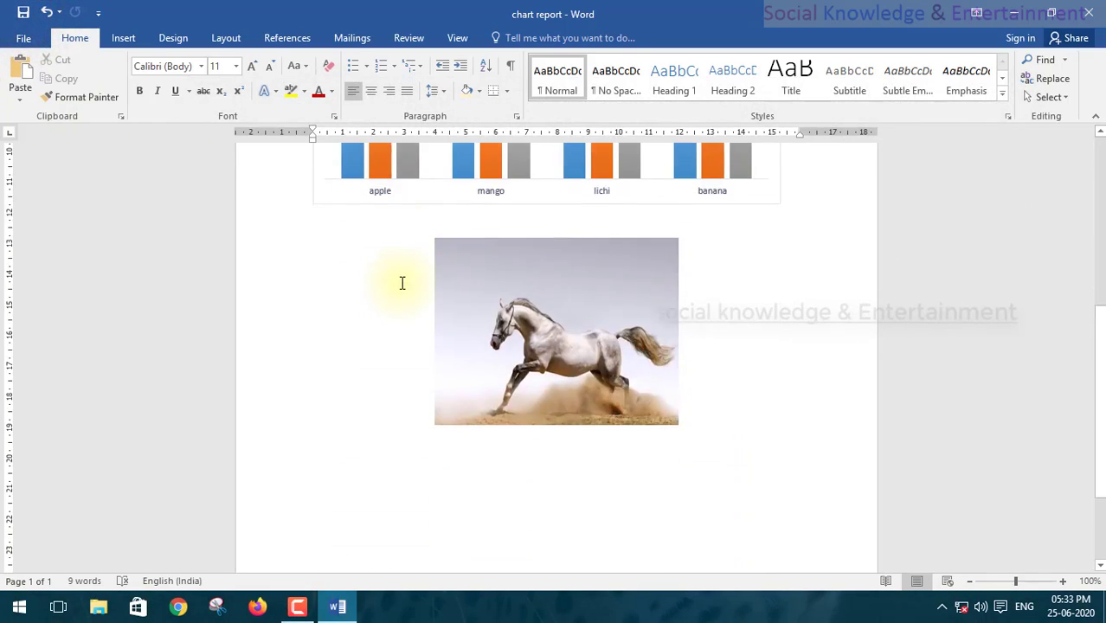
pyautogui.scroll(7, 400, 284)
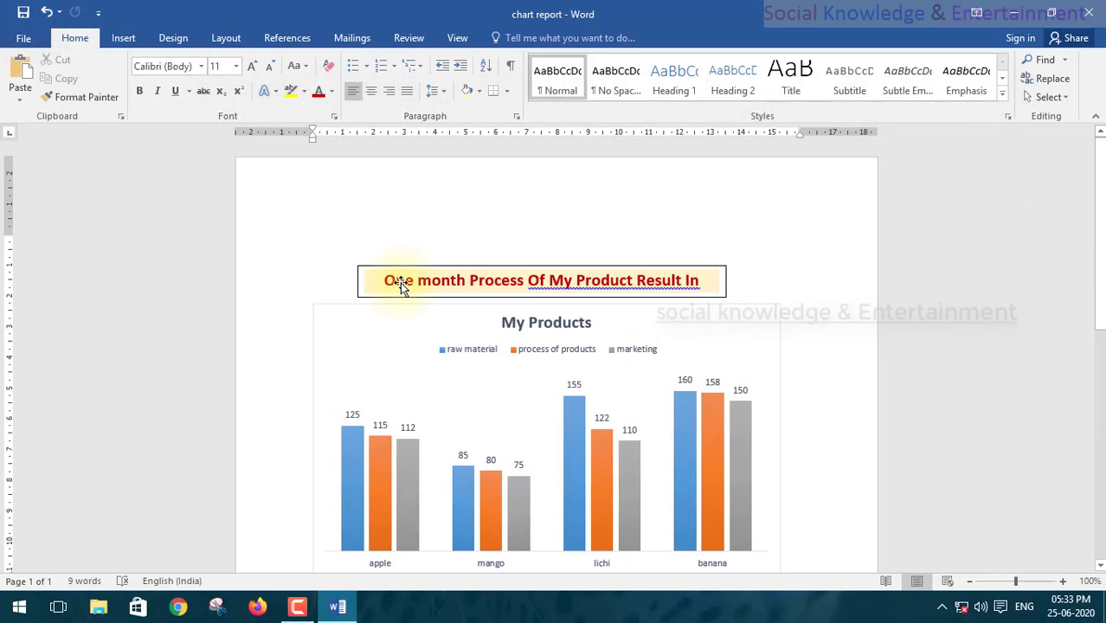
pyautogui.scroll(-5, 400, 285)
pyautogui.scroll(-5, 403, 288)
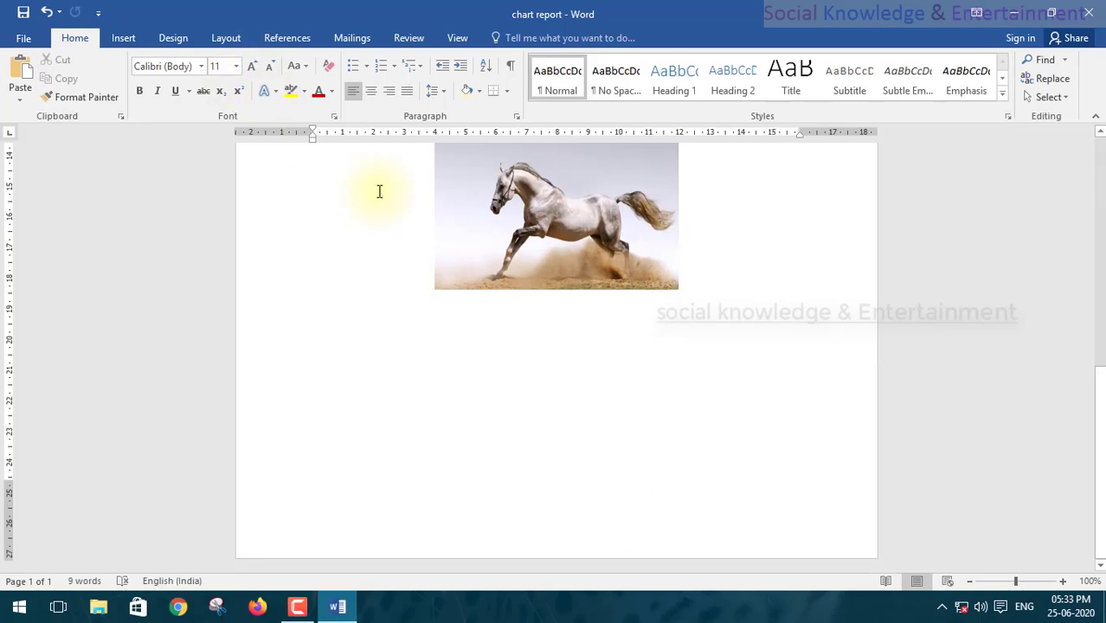
pyautogui.moveTo(337, 196)
pyautogui.scroll(10, 338, 196)
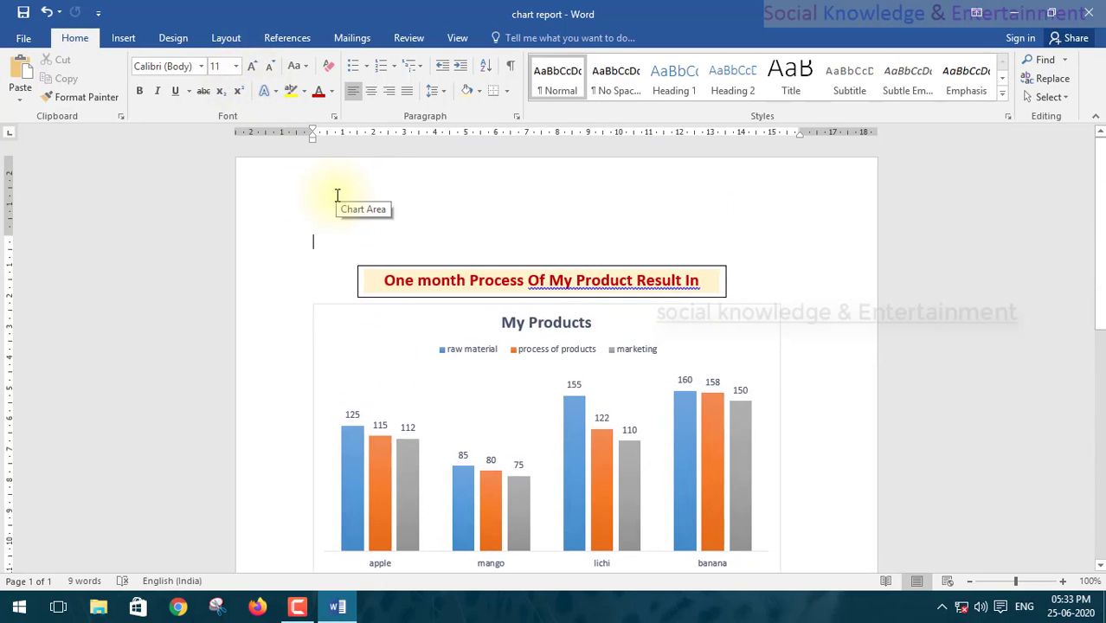
# Try out an empty comment with a reply on the blank line above the caption, and undo both.
pyautogui.click(337, 195)
pyautogui.click(121, 37)
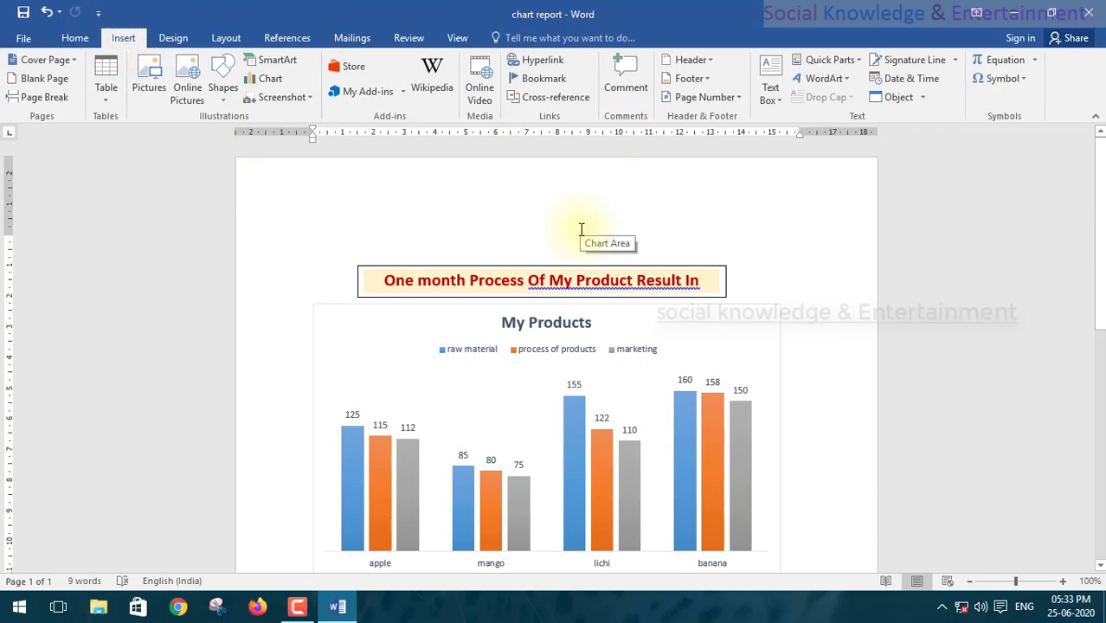
pyautogui.click(620, 84)
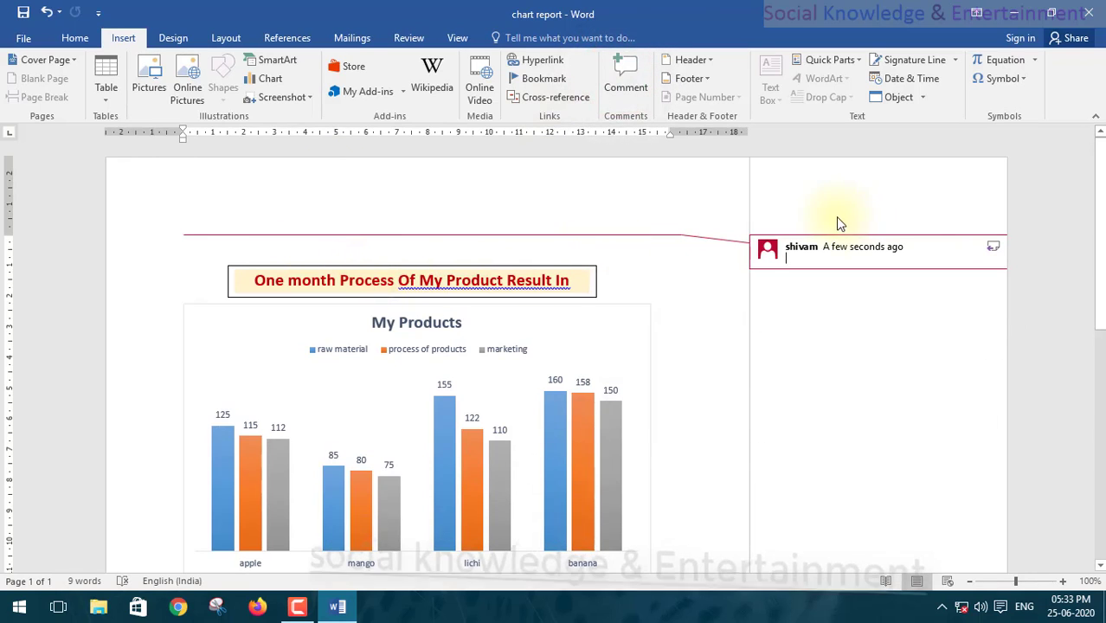
pyautogui.click(994, 248)
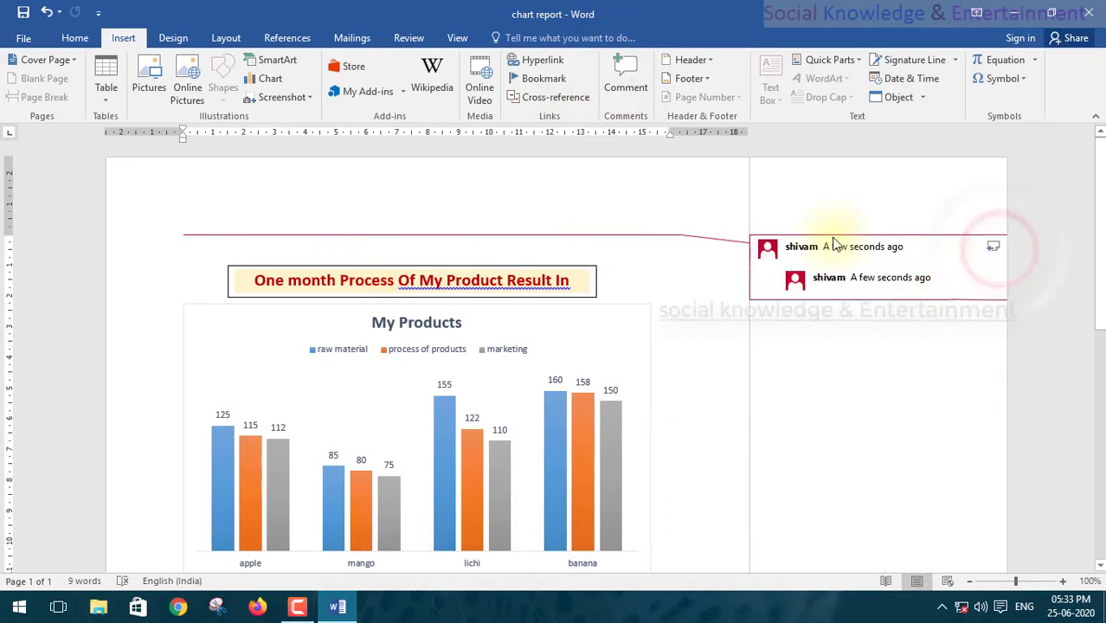
pyautogui.click(688, 200)
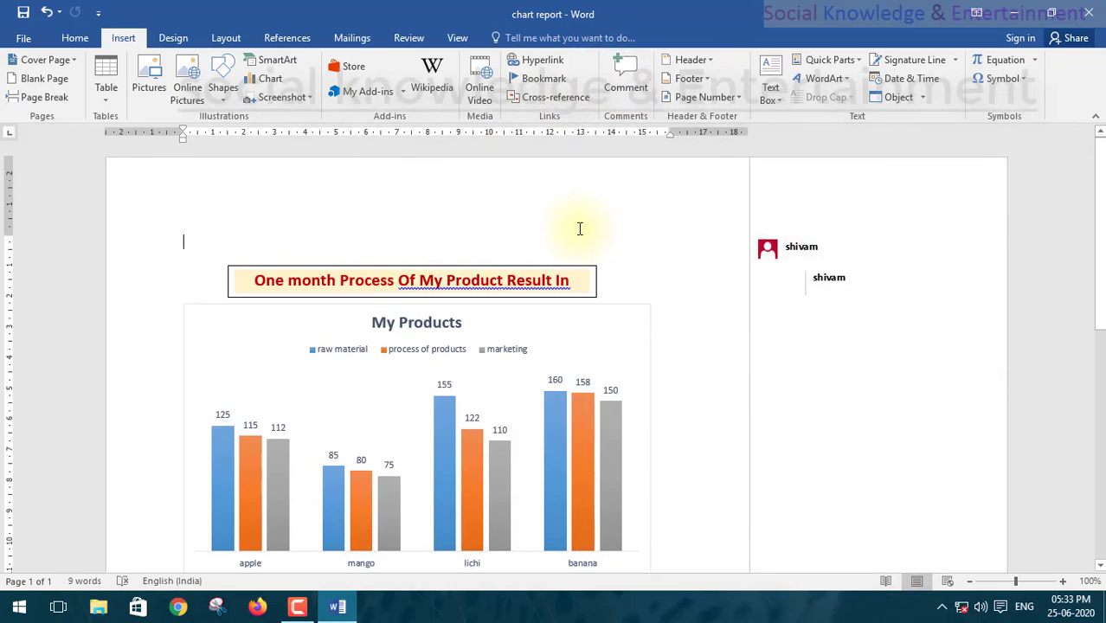
pyautogui.hotkey('ctrl', 'z')
pyautogui.hotkey('ctrl', 'z')
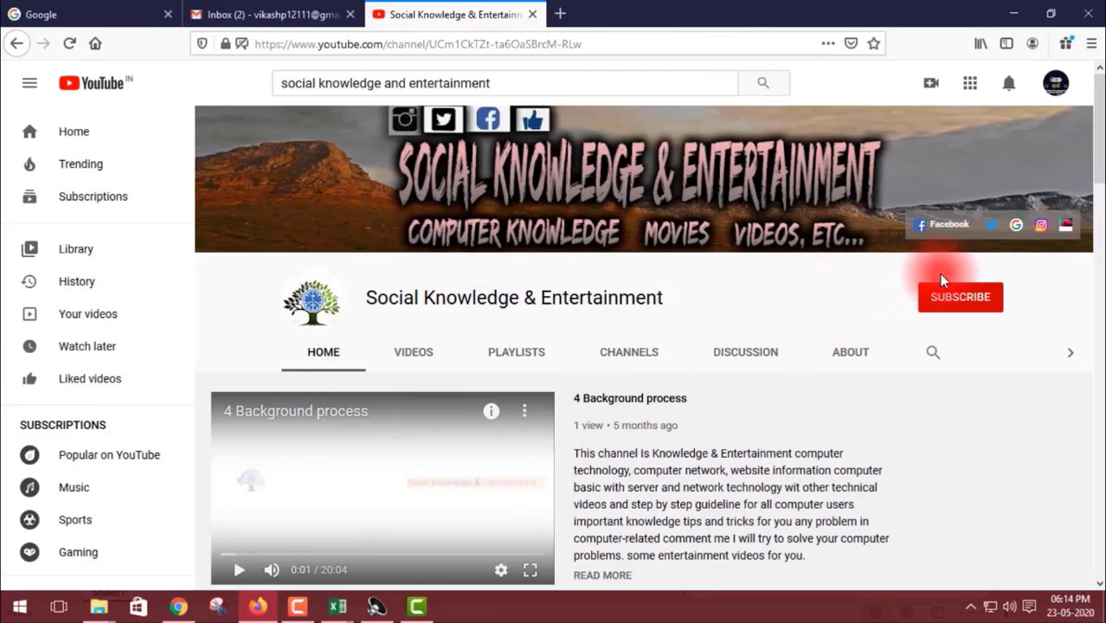
# On YouTube in Firefox, subscribe to the Social Knowledge & Entertainment channel and set its notifications to All.
pyautogui.click(976, 309)
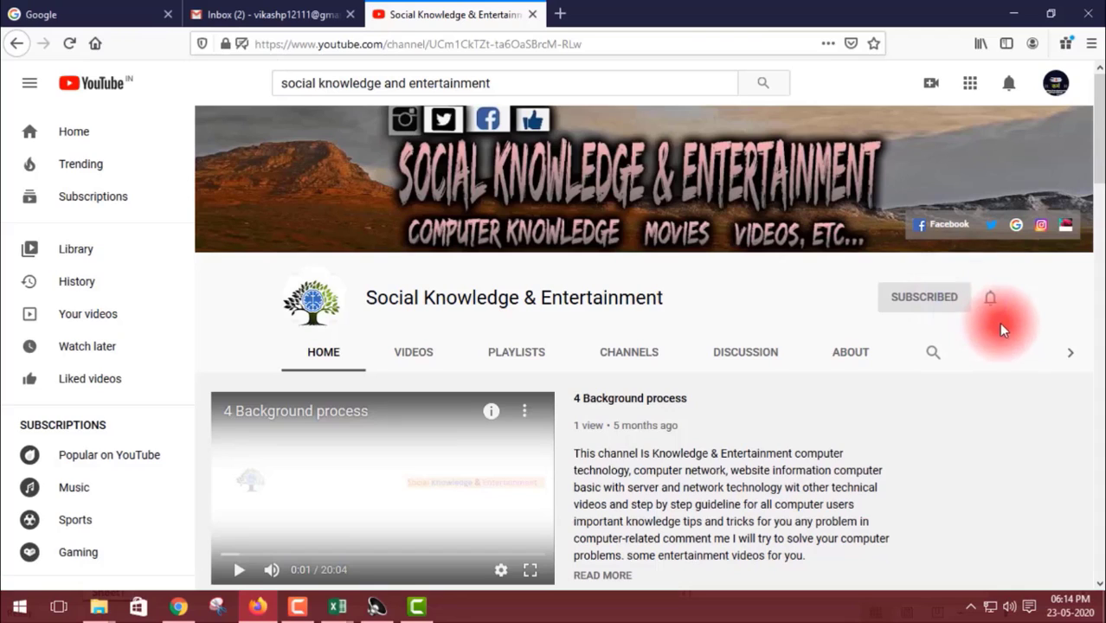
pyautogui.click(992, 305)
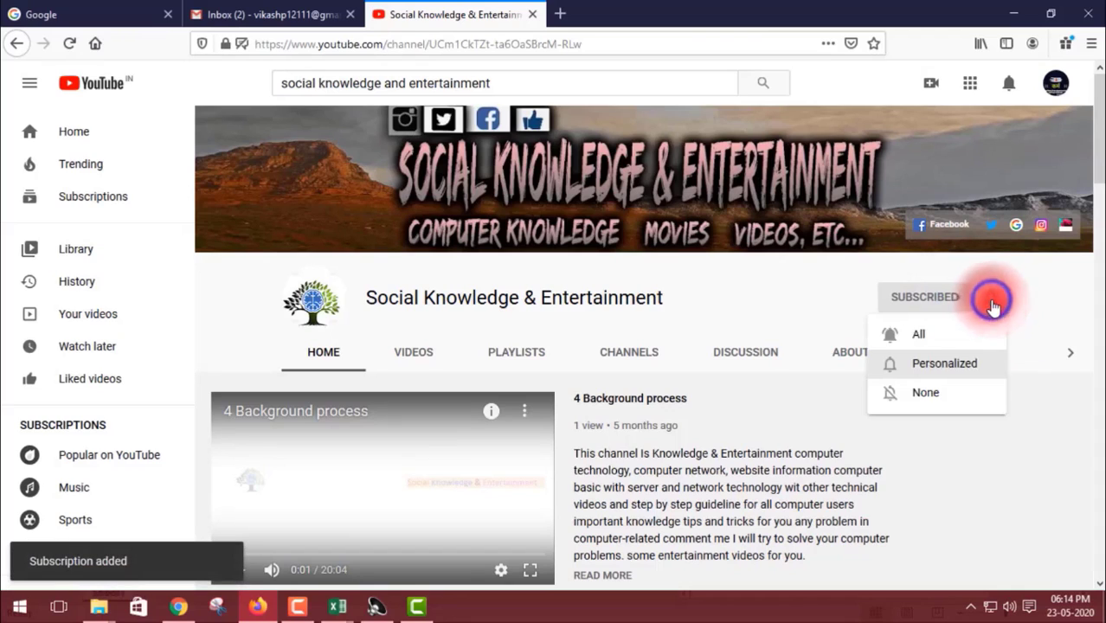
pyautogui.click(957, 333)
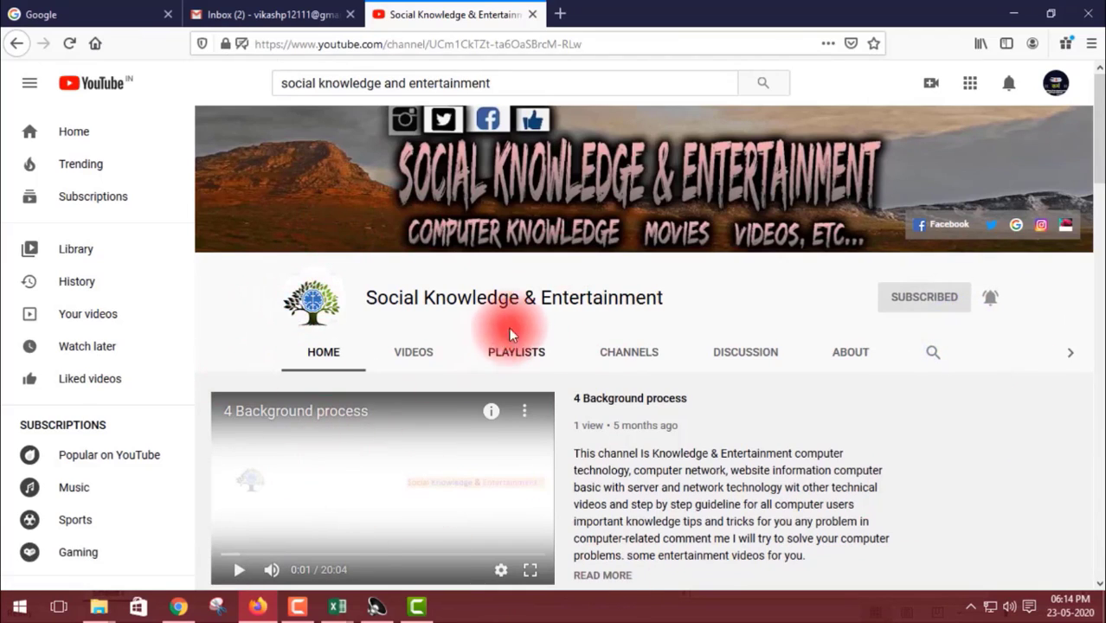
# Look through the videos and playlists on the channel's home page.
pyautogui.scroll(-5, 405, 432)
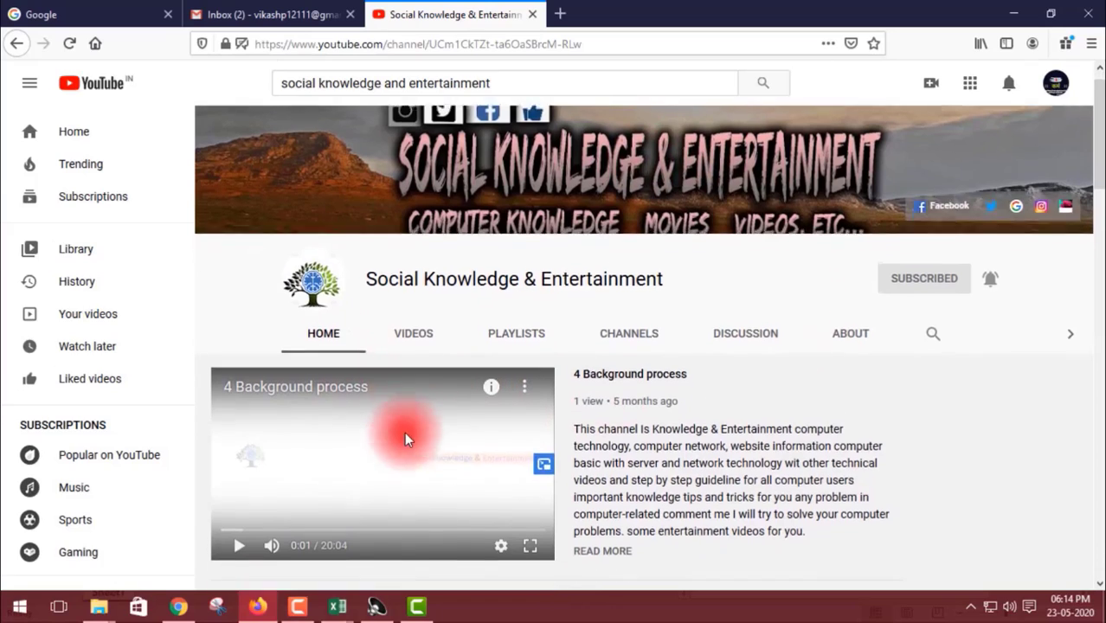
pyautogui.scroll(-10, 356, 379)
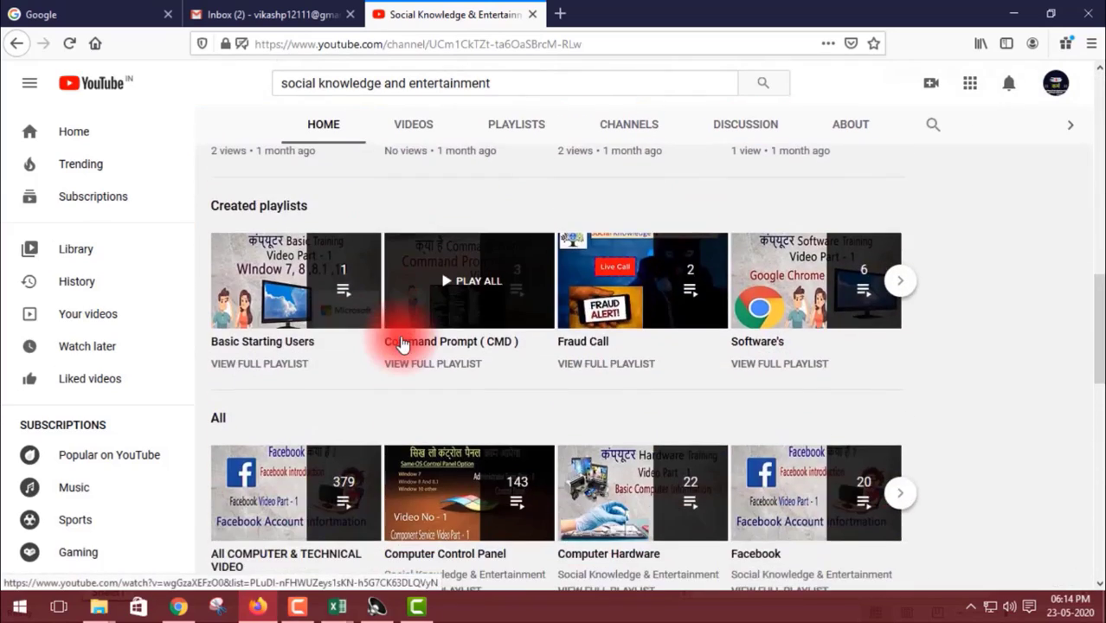
pyautogui.scroll(-5, 401, 344)
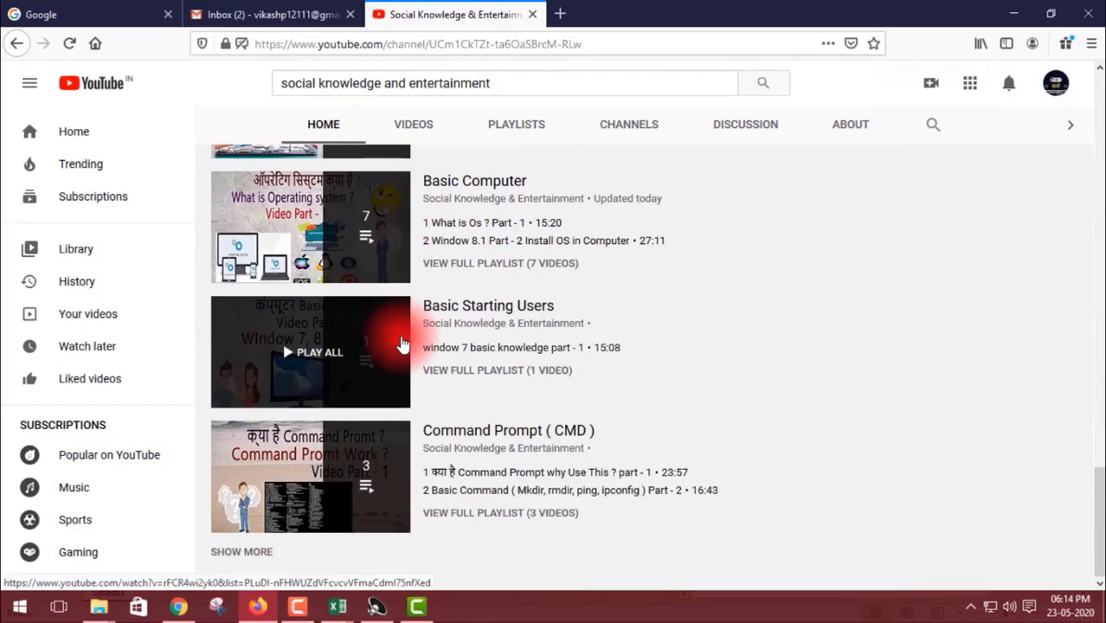
pyautogui.scroll(20, 401, 344)
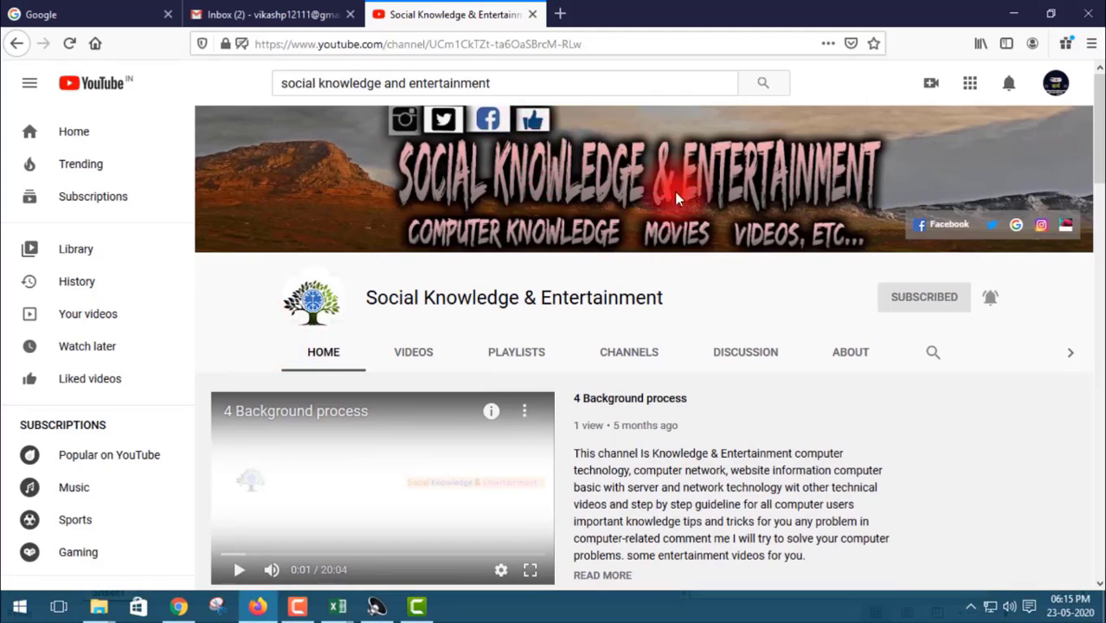
# Show the channel's playlists, briefly play "Basic Starting Users", and return to the playlists with the mini player closed.
pyautogui.click(519, 360)
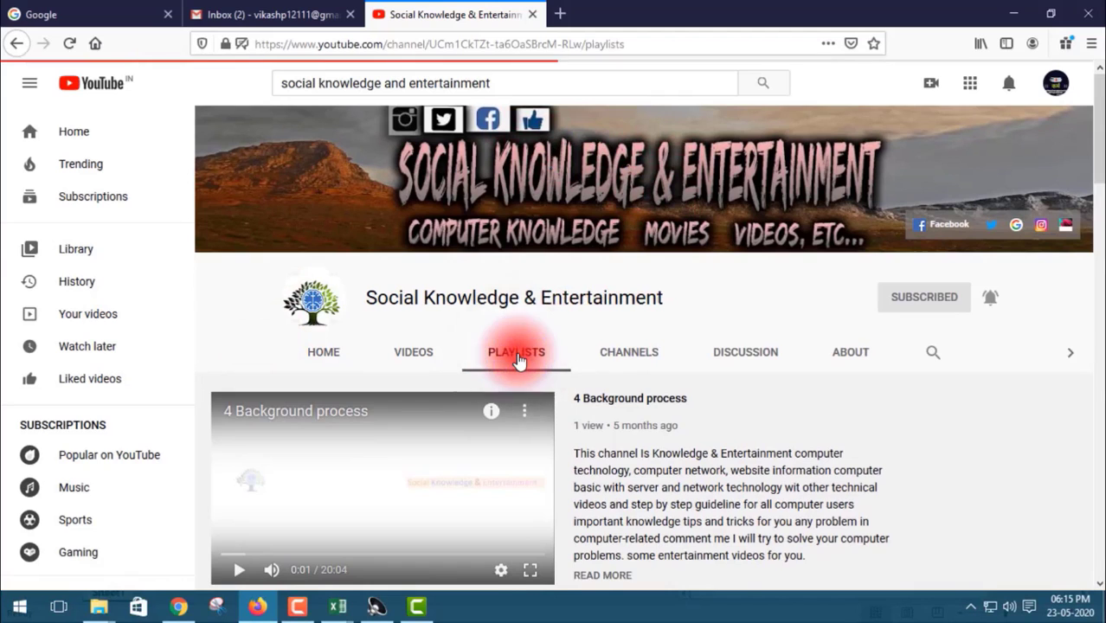
pyautogui.scroll(-3, 407, 305)
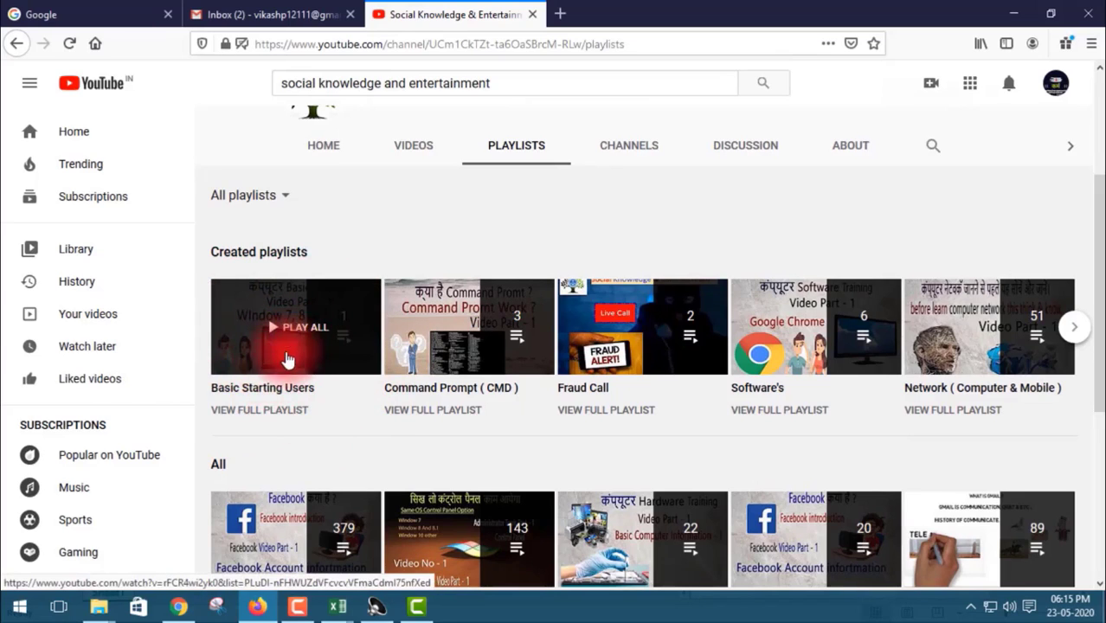
pyautogui.scroll(-2, 276, 286)
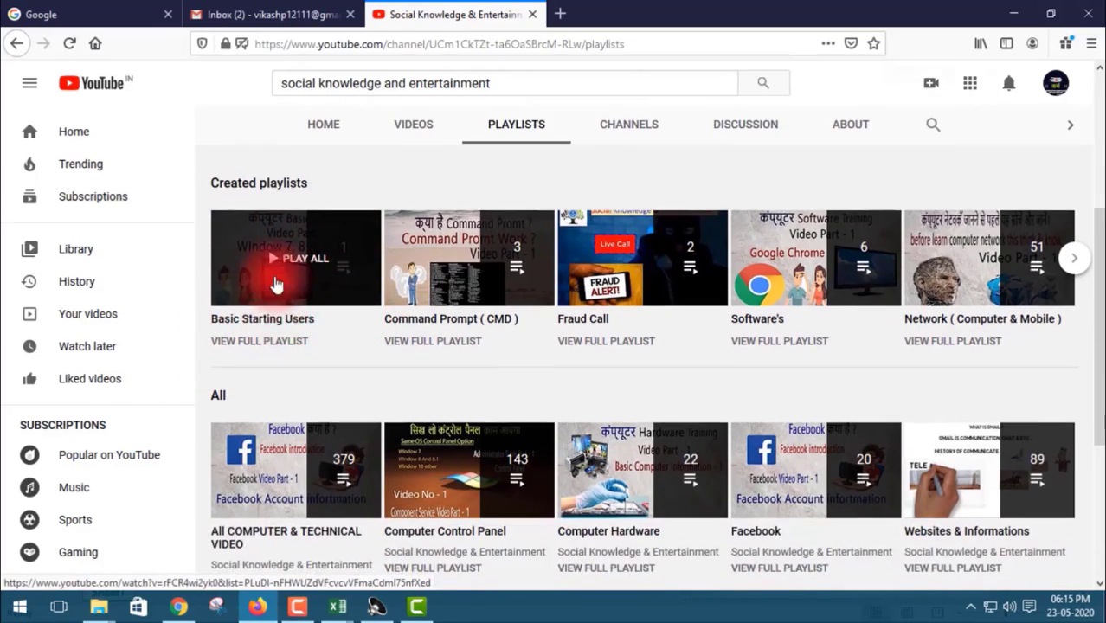
pyautogui.click(296, 255)
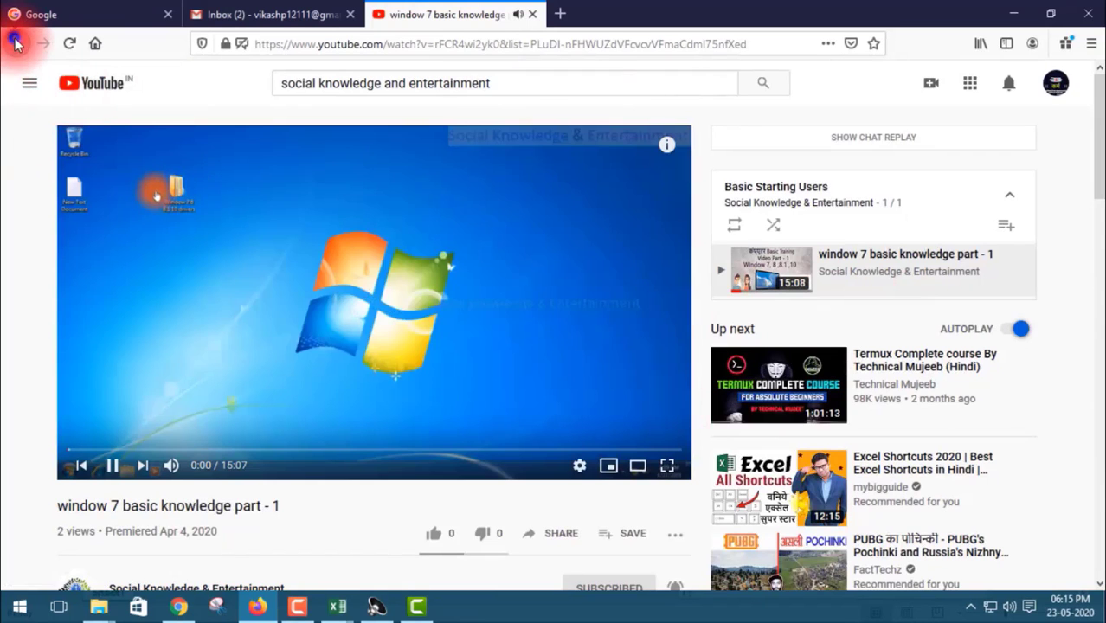
pyautogui.click(17, 43)
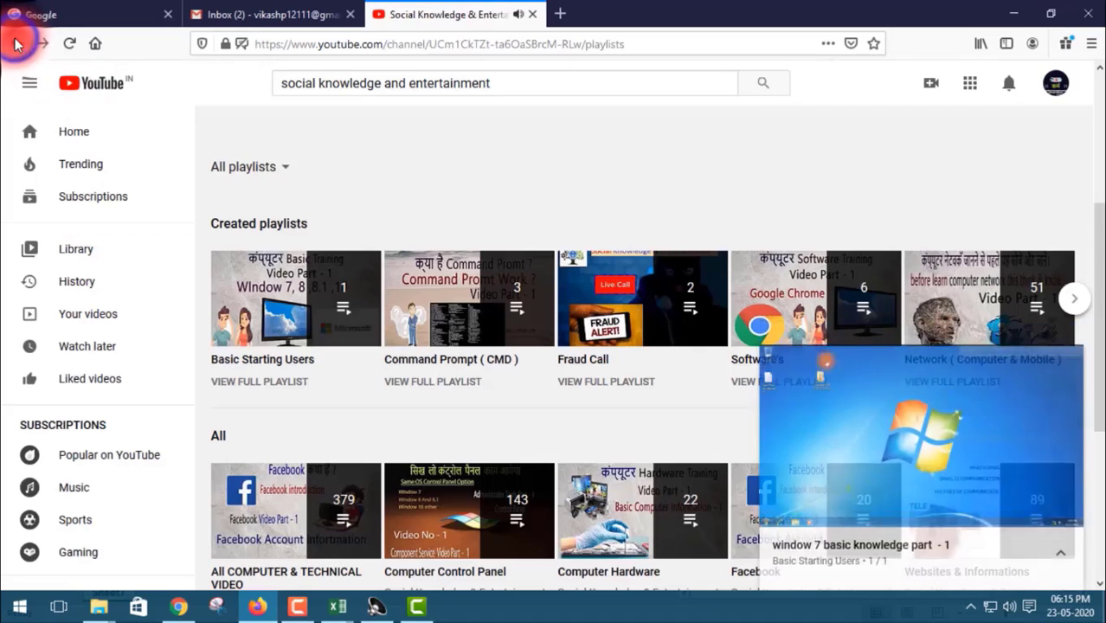
pyautogui.click(1064, 382)
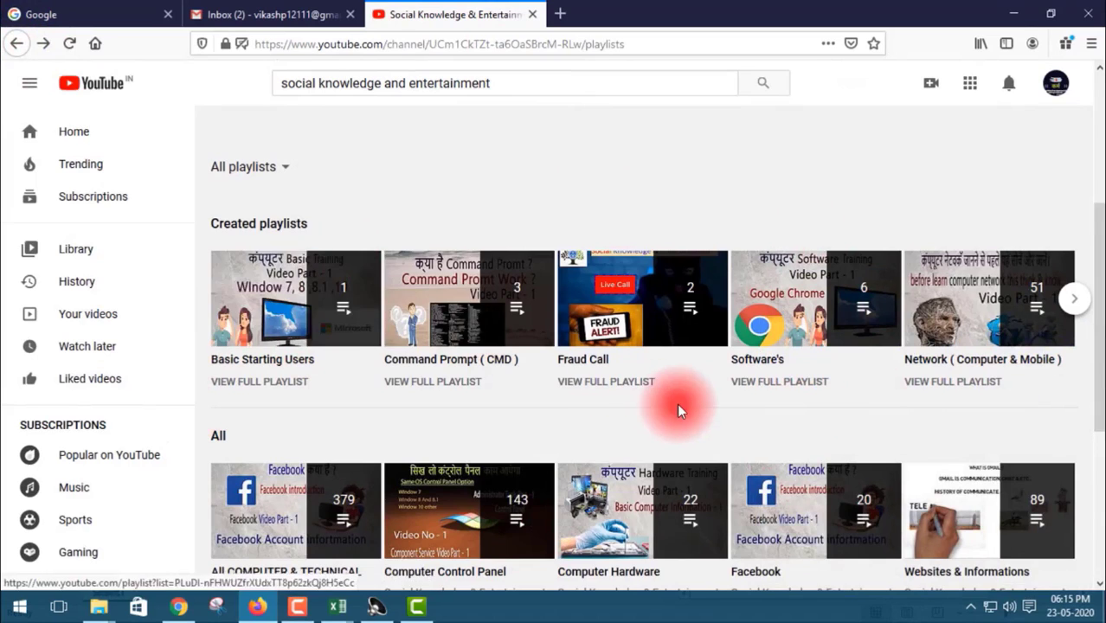
# Browse the channel's Created, All and Most Popular playlist sections.
pyautogui.scroll(-3, 651, 403)
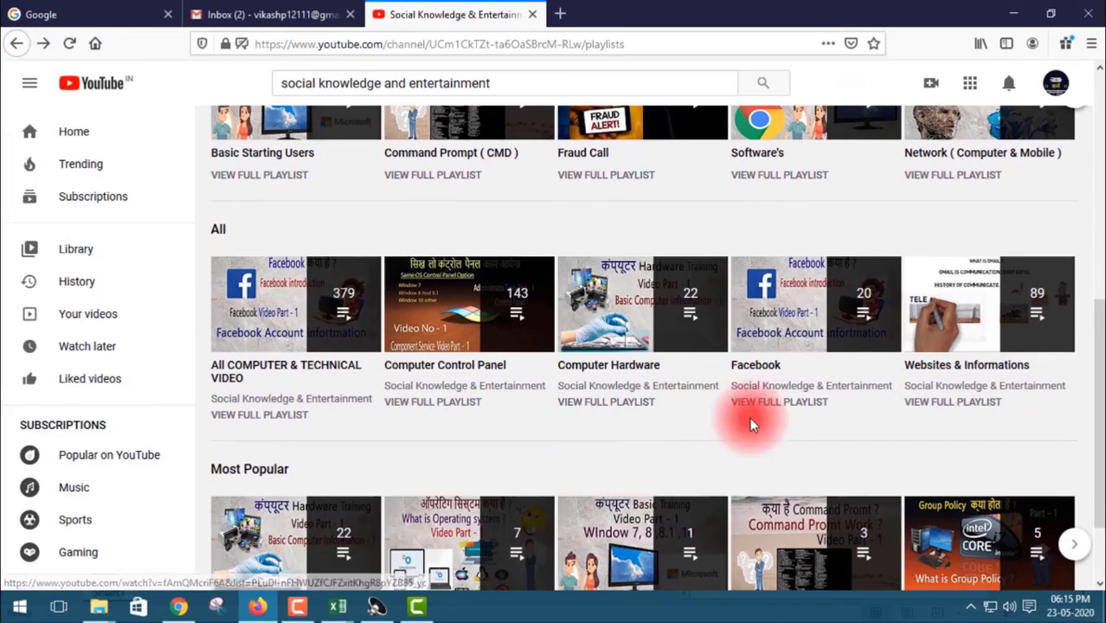
pyautogui.scroll(-1, 754, 429)
pyautogui.scroll(-2, 741, 437)
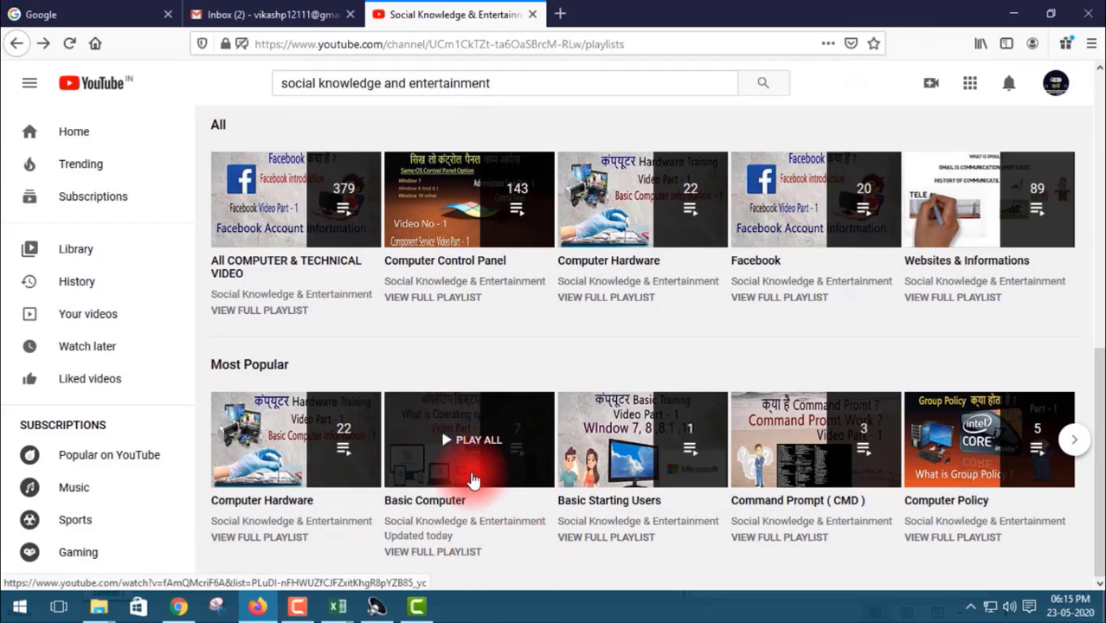
pyautogui.scroll(5, 472, 480)
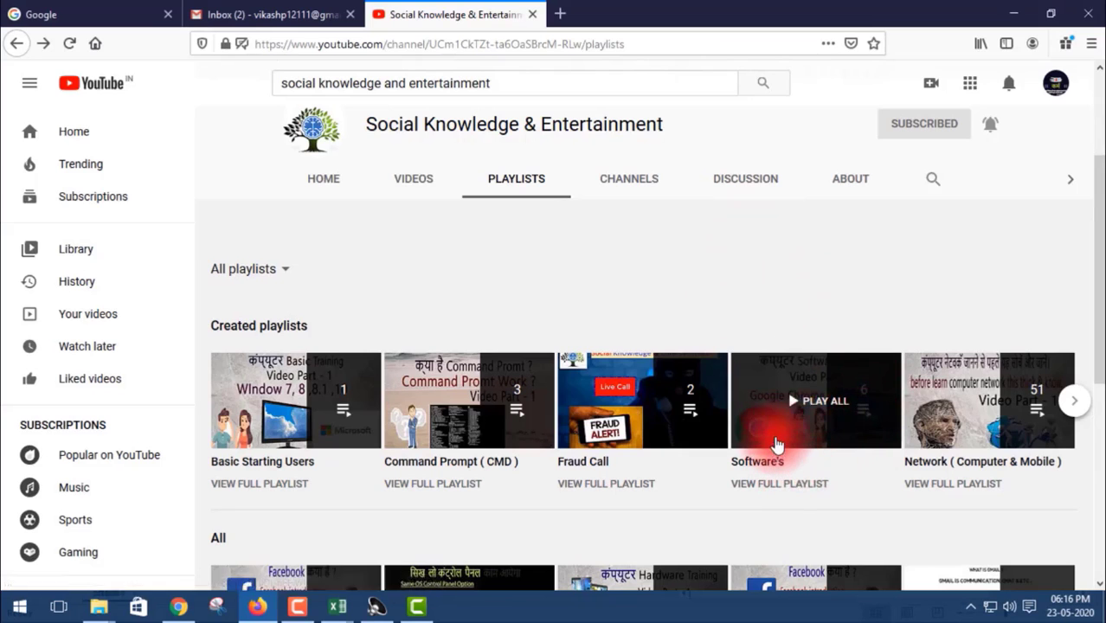
pyautogui.scroll(-4, 817, 450)
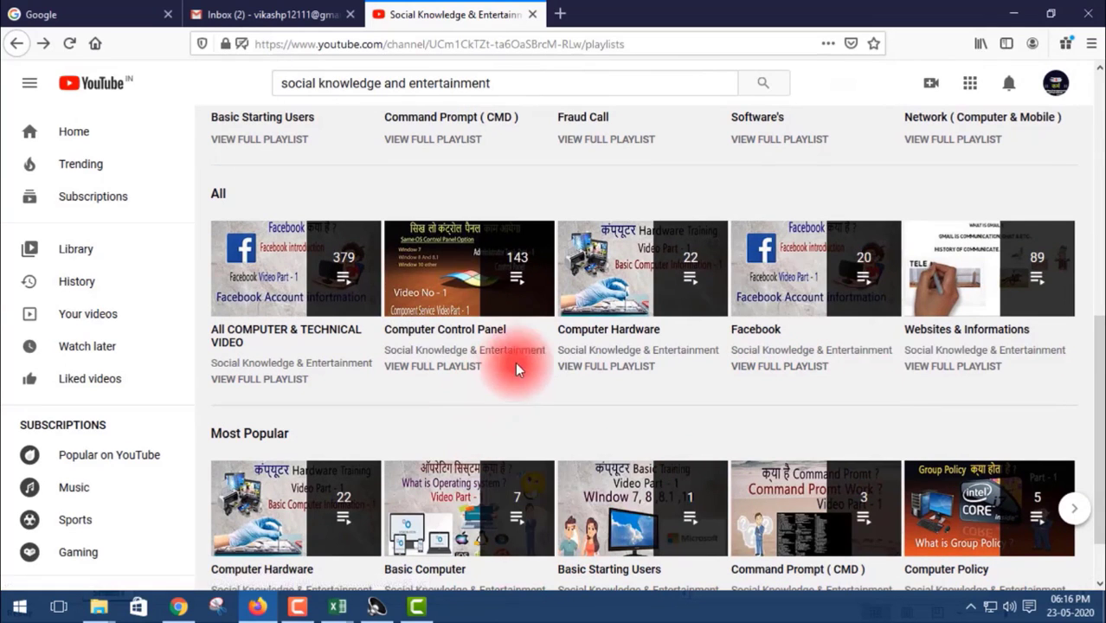
# Open the "Websites & Informations" playlist, look through its videos, and return to the channel's playlists with the mini player closed.
pyautogui.scroll(-1, 667, 380)
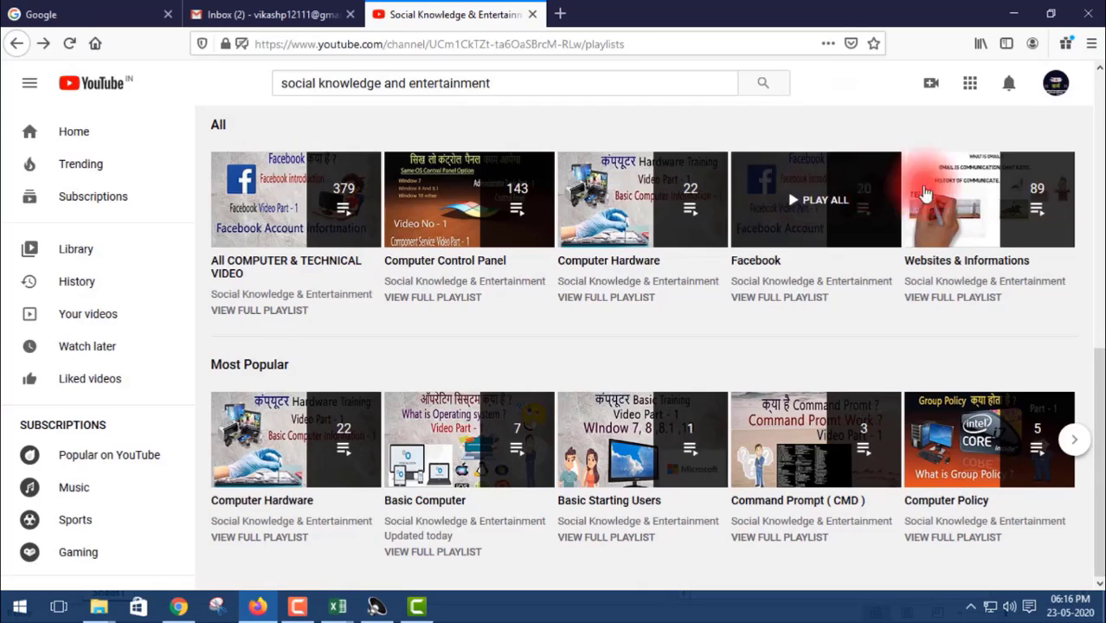
pyautogui.click(992, 222)
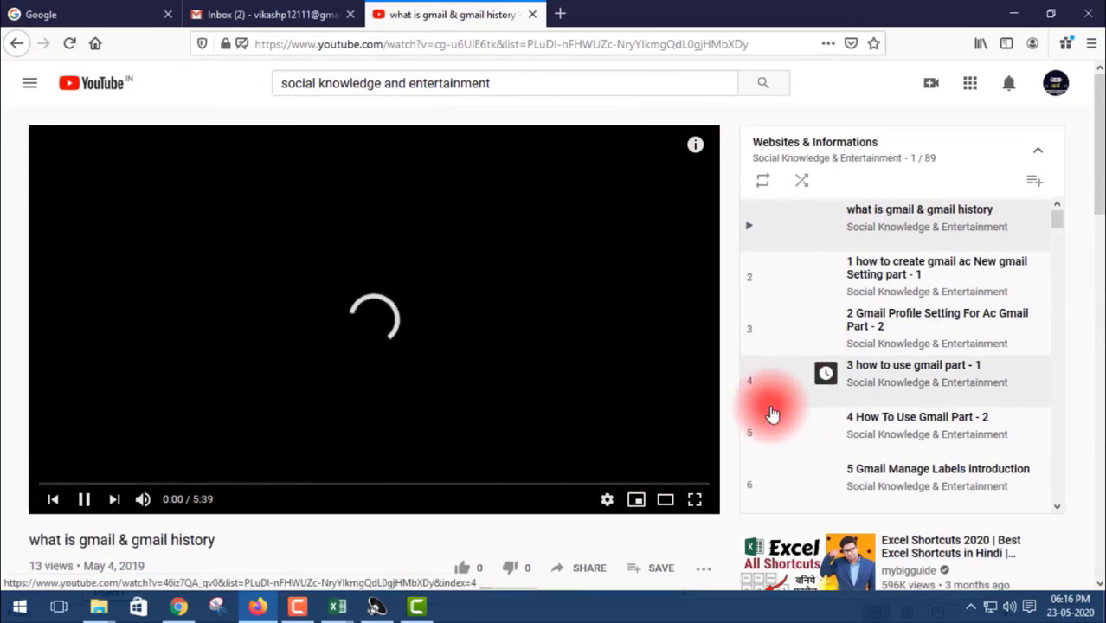
pyautogui.scroll(-8, 831, 286)
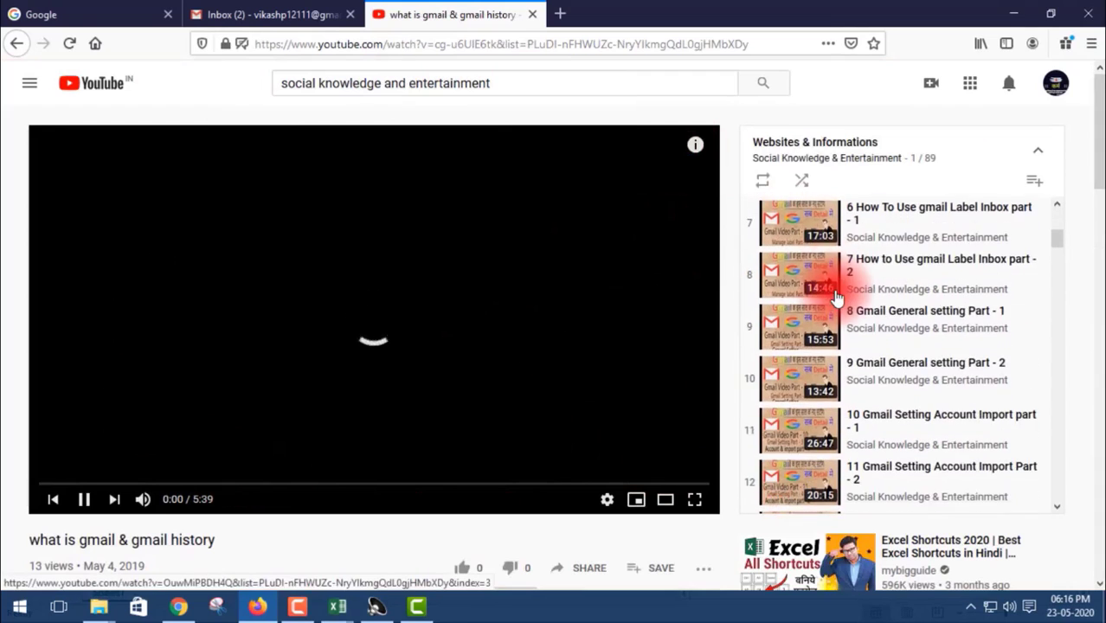
pyautogui.scroll(-5, 835, 298)
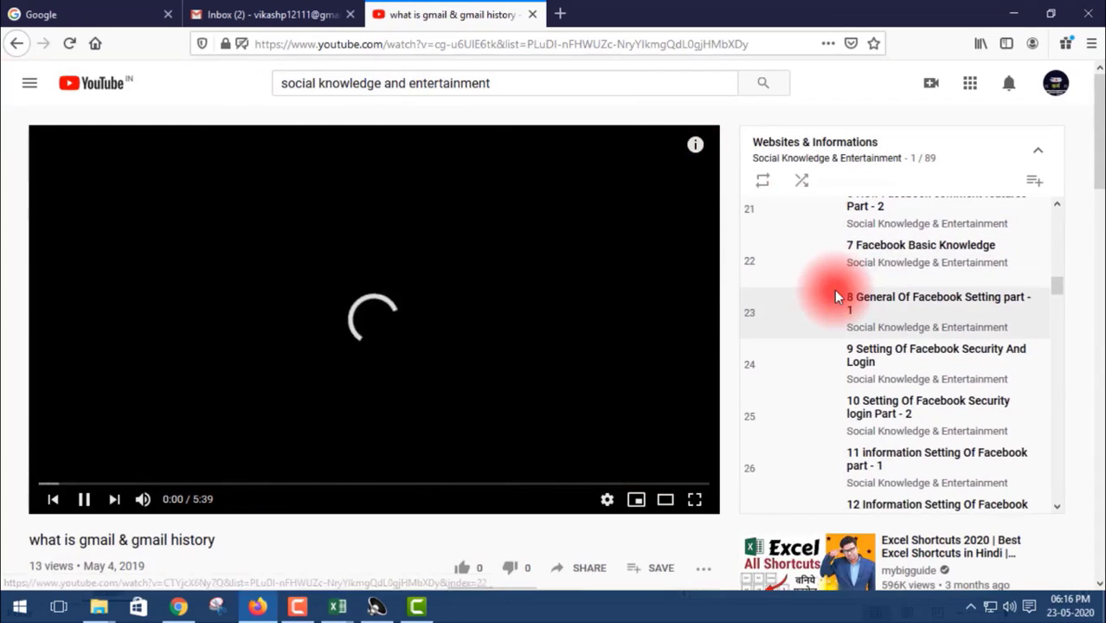
pyautogui.scroll(-9, 859, 320)
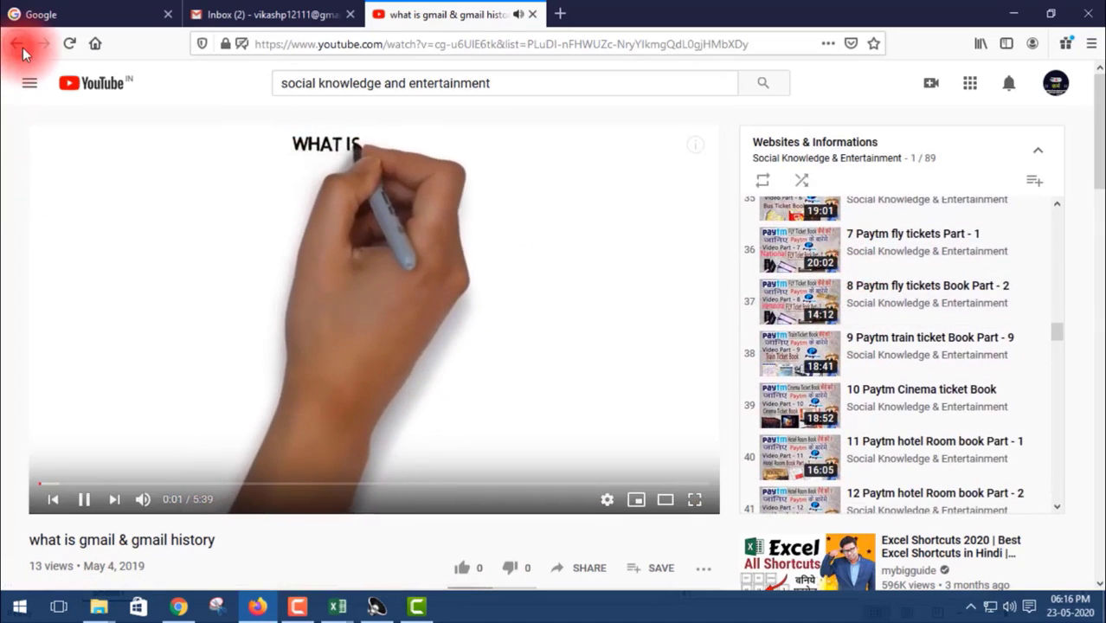
pyautogui.click(16, 44)
pyautogui.moveTo(1008, 375)
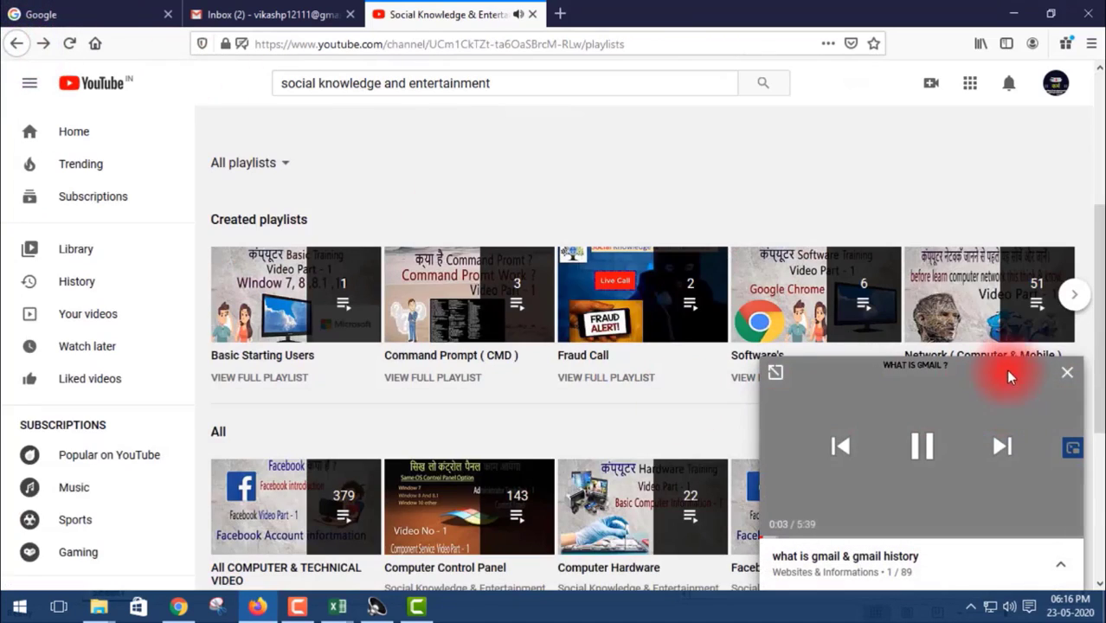
pyautogui.click(1069, 378)
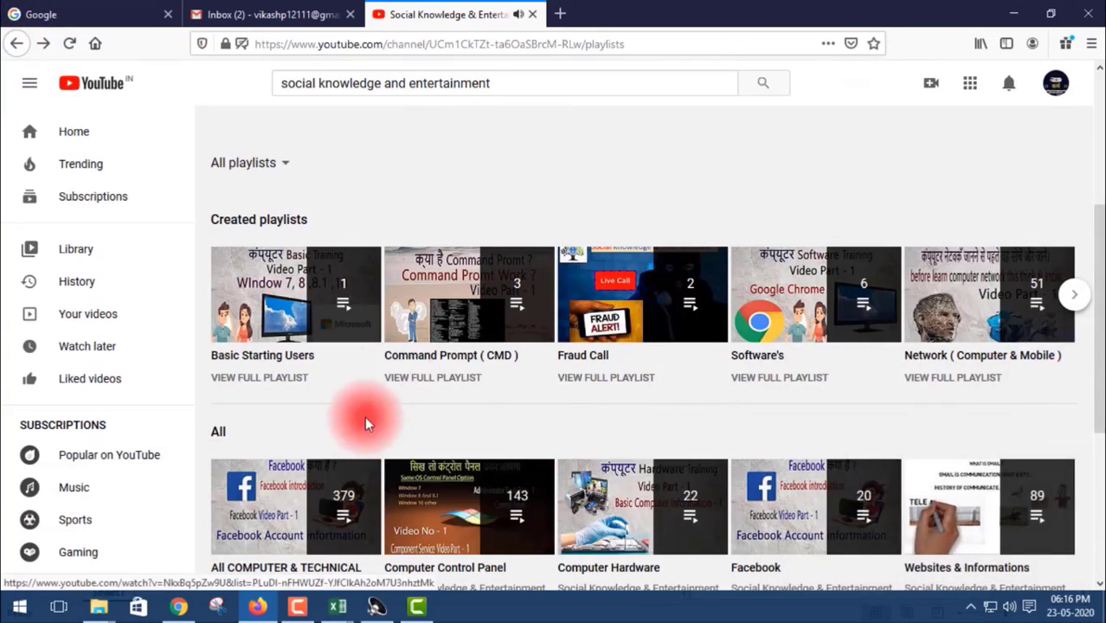
# Look through the videos of the "Computer Control Panel" playlist and return to the channel's playlists with the mini player closed.
pyautogui.scroll(-3, 449, 342)
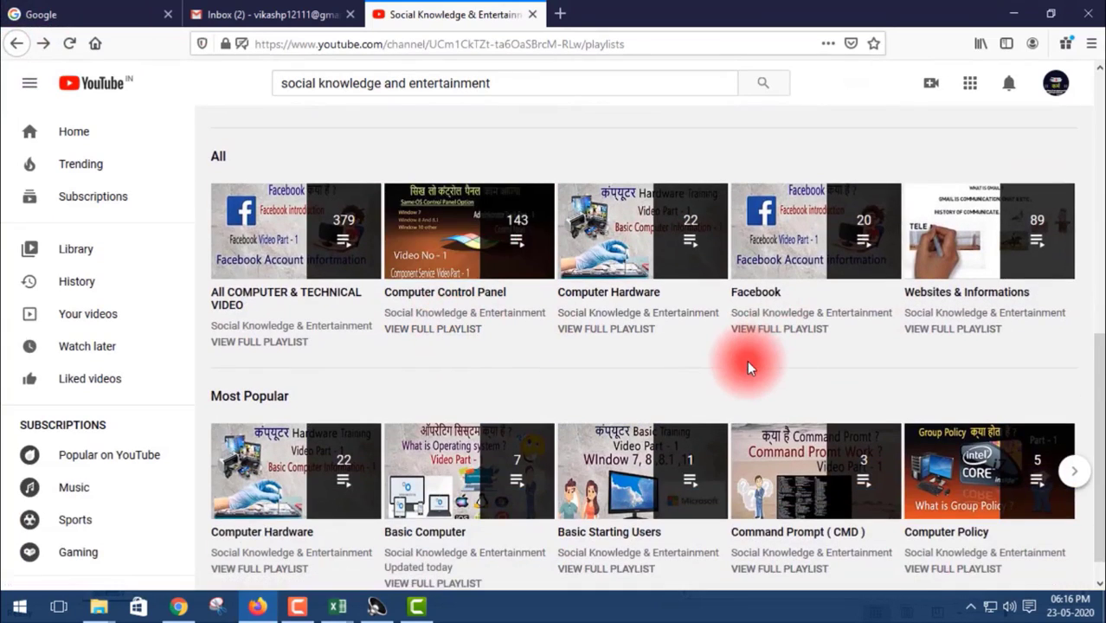
pyautogui.scroll(-1, 748, 367)
pyautogui.click(468, 194)
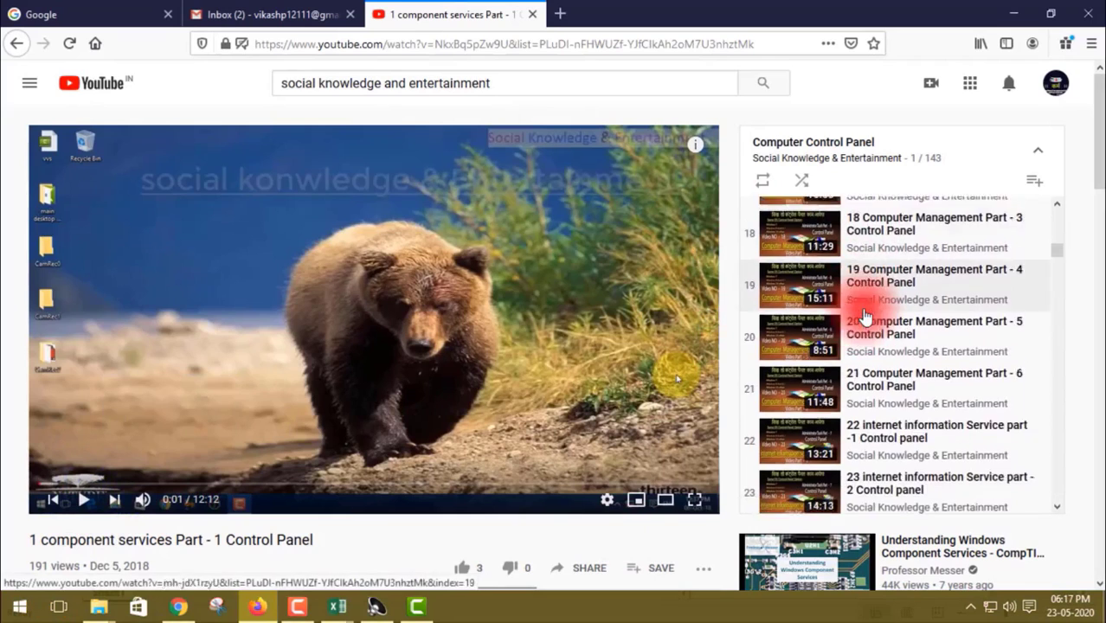
pyautogui.click(11, 48)
pyautogui.click(1067, 381)
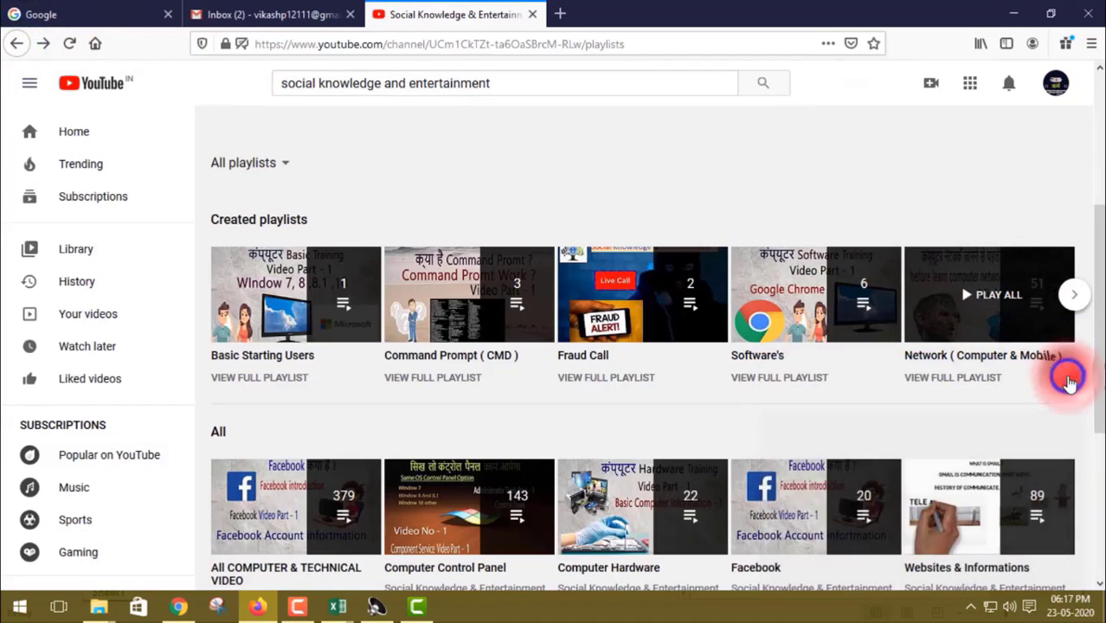
# Open the "Network ( Computer & Mobile )" playlist, pause its video, review the video list, and return to the playlists without the mini player.
pyautogui.scroll(-5, 574, 414)
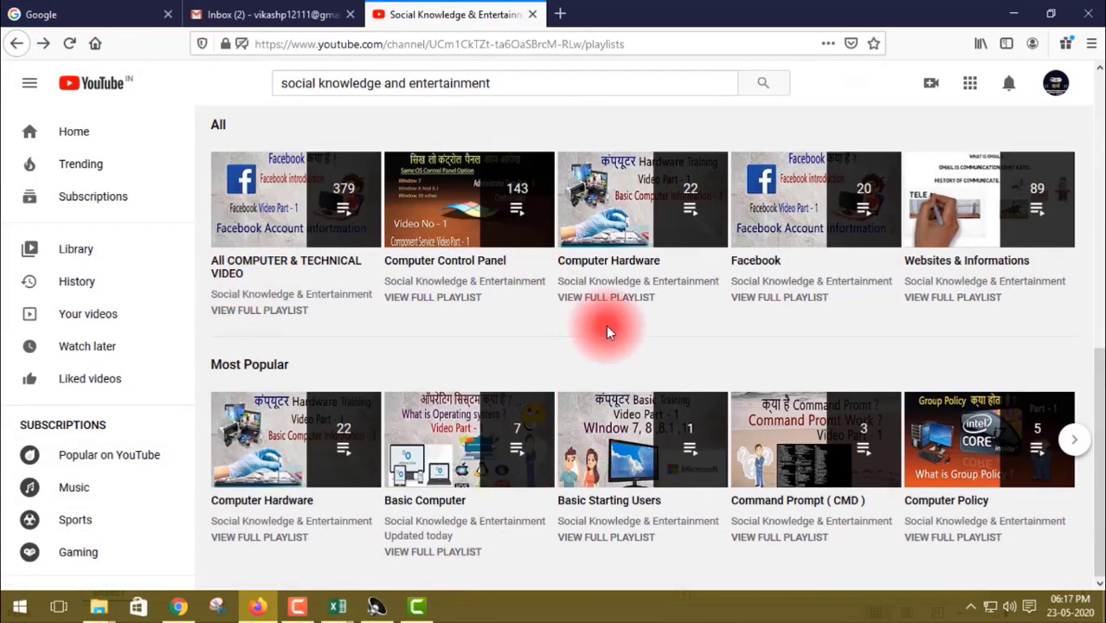
pyautogui.scroll(3, 647, 437)
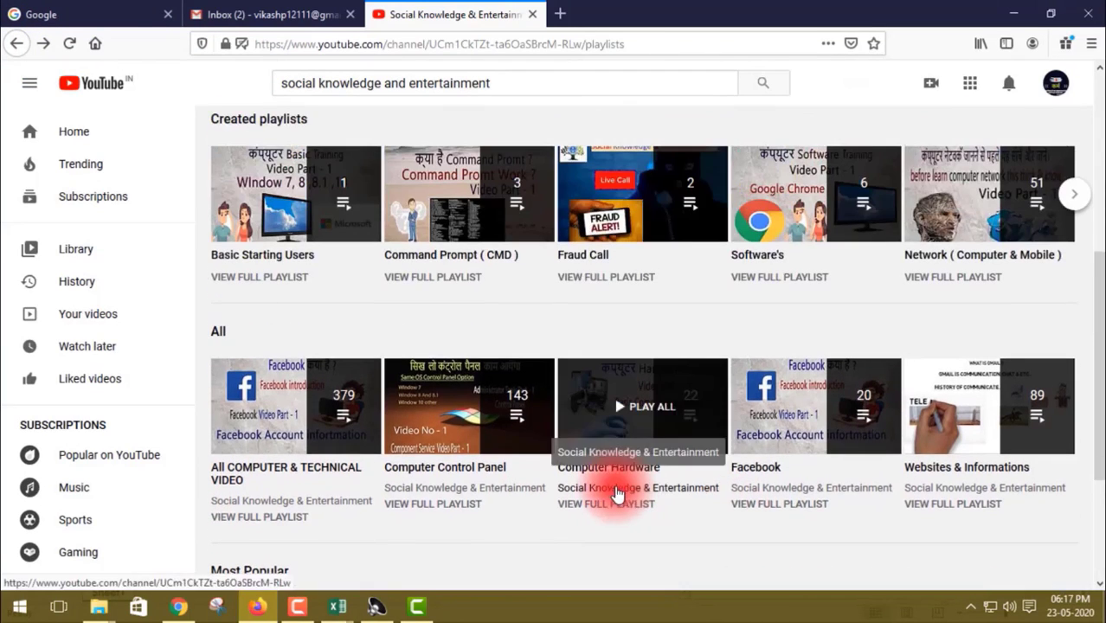
pyautogui.click(962, 212)
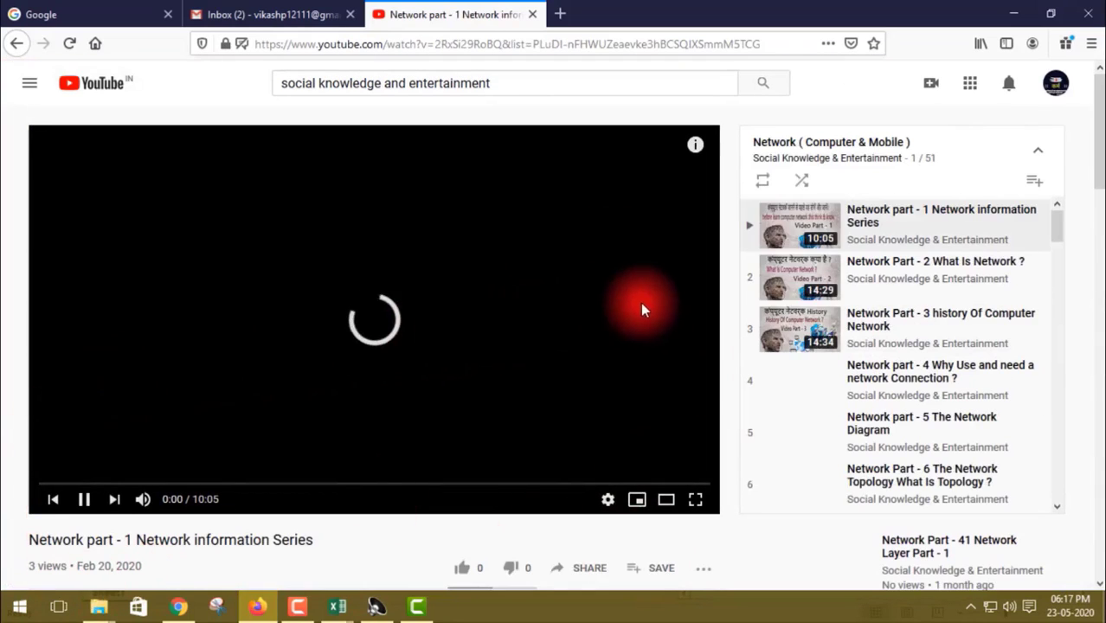
pyautogui.scroll(-3, 900, 355)
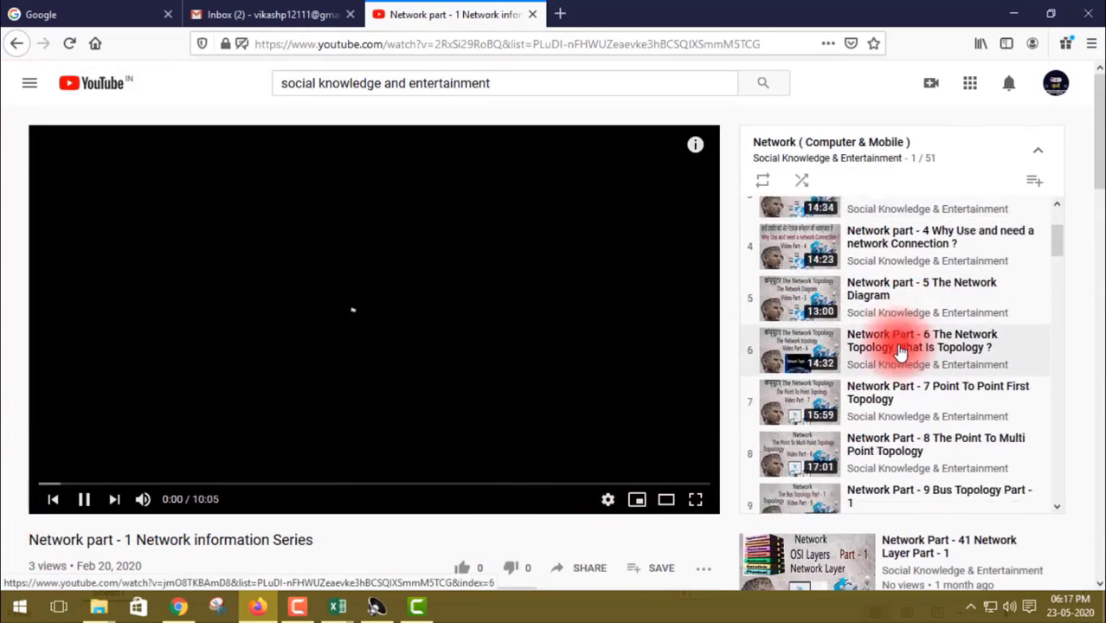
pyautogui.scroll(-3, 900, 351)
pyautogui.click(88, 509)
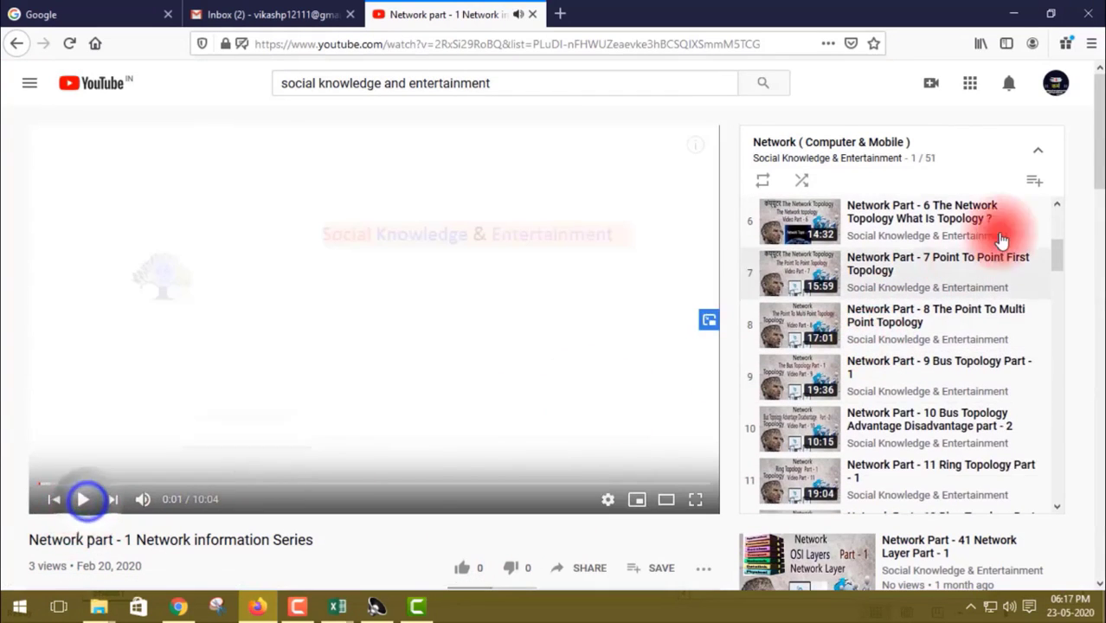
pyautogui.scroll(-8, 870, 314)
pyautogui.scroll(-15, 950, 324)
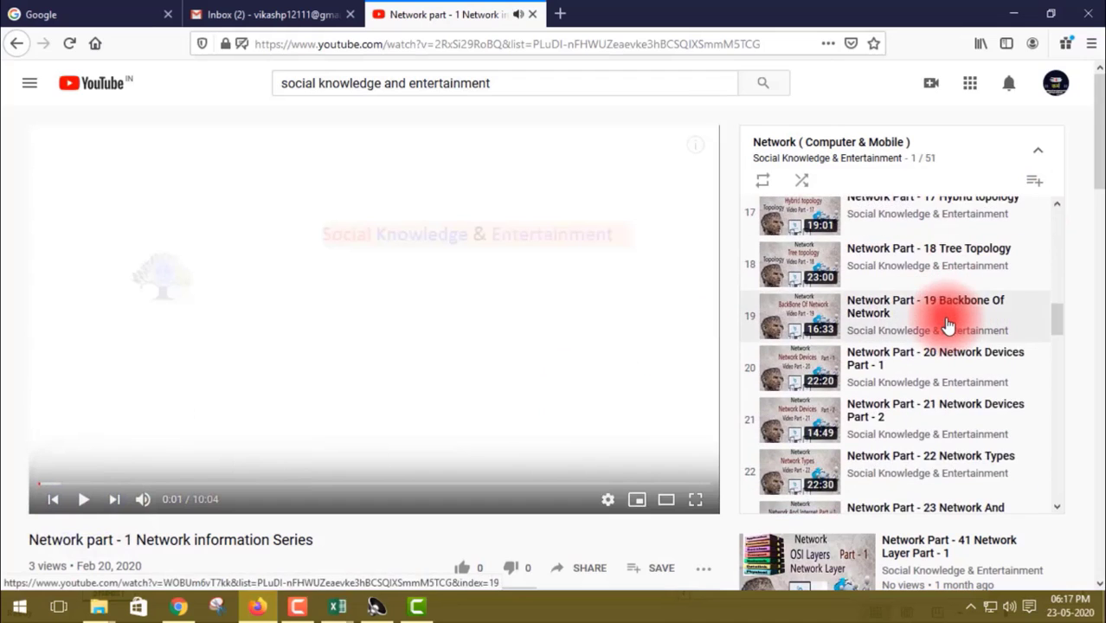
pyautogui.scroll(20, 950, 325)
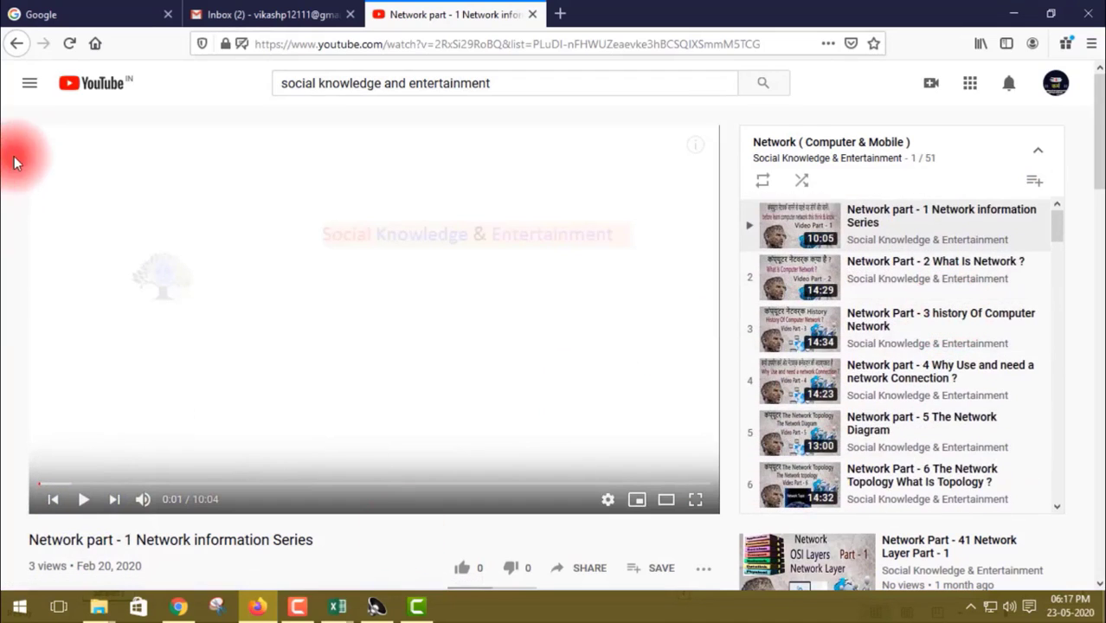
pyautogui.click(21, 45)
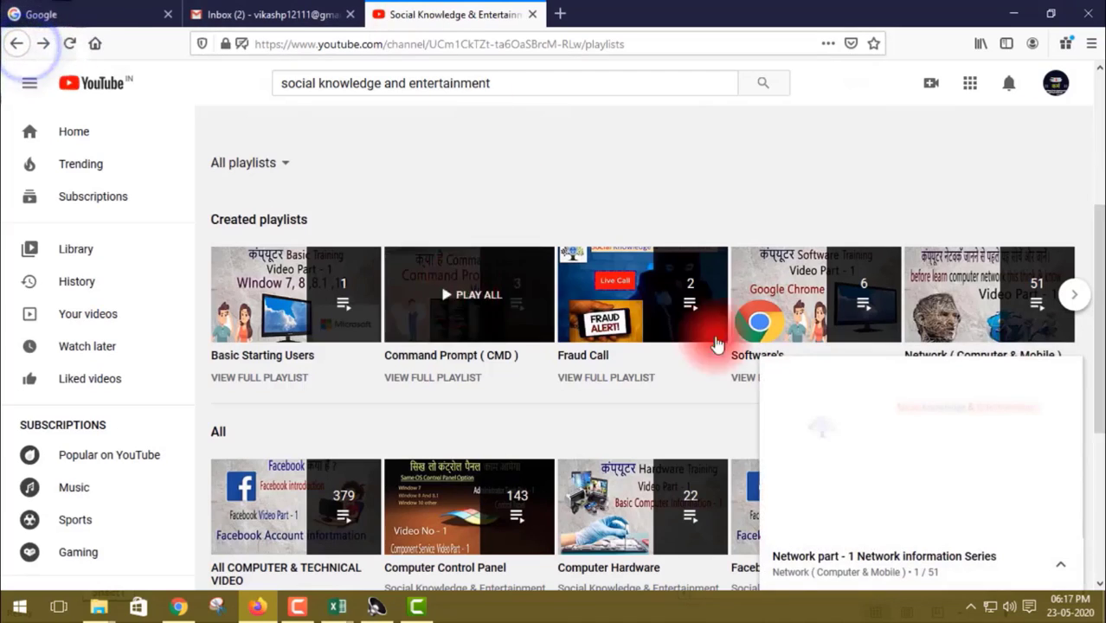
pyautogui.click(1071, 379)
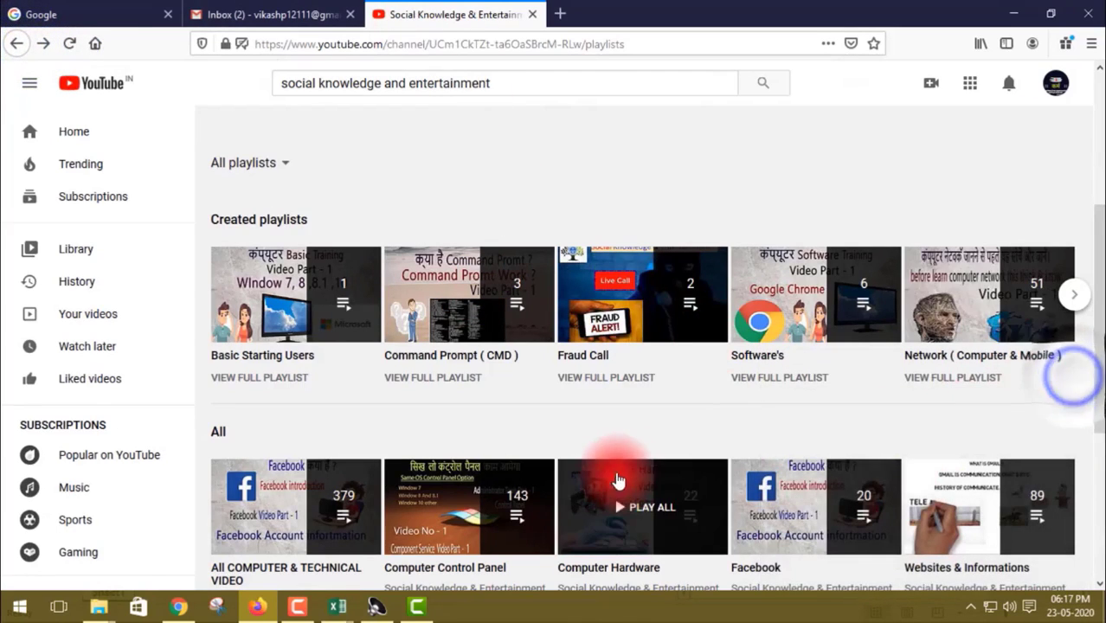
# View the "Computer Hardware" playlist from the Most Popular section, and return to the channel's playlists with the mini player closed.
pyautogui.scroll(-3, 468, 436)
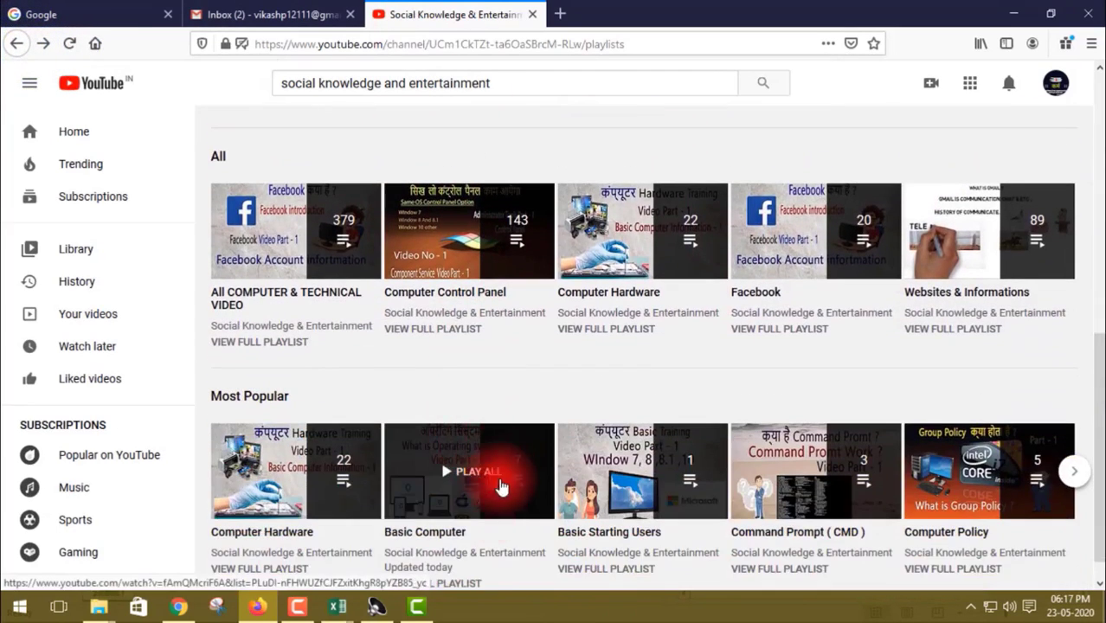
pyautogui.click(297, 485)
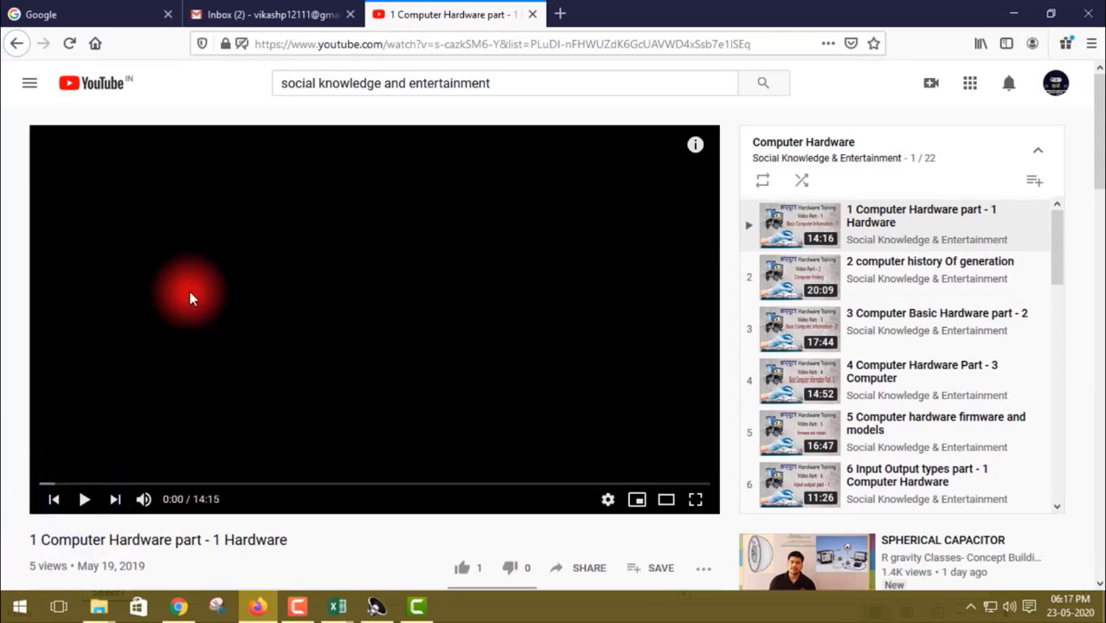
pyautogui.scroll(-8, 818, 346)
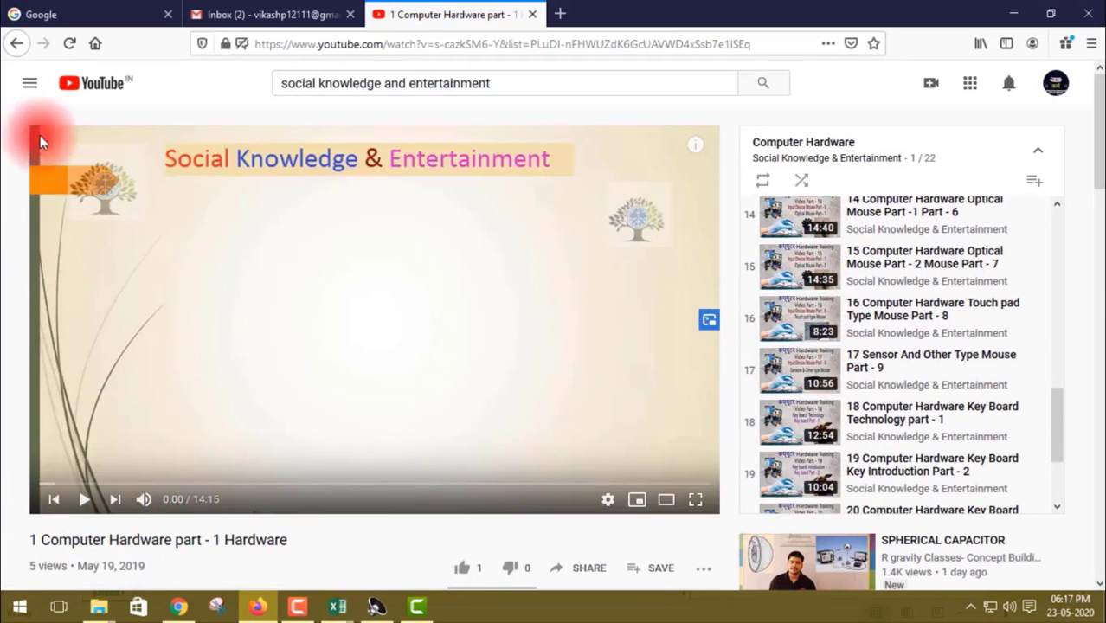
pyautogui.click(16, 45)
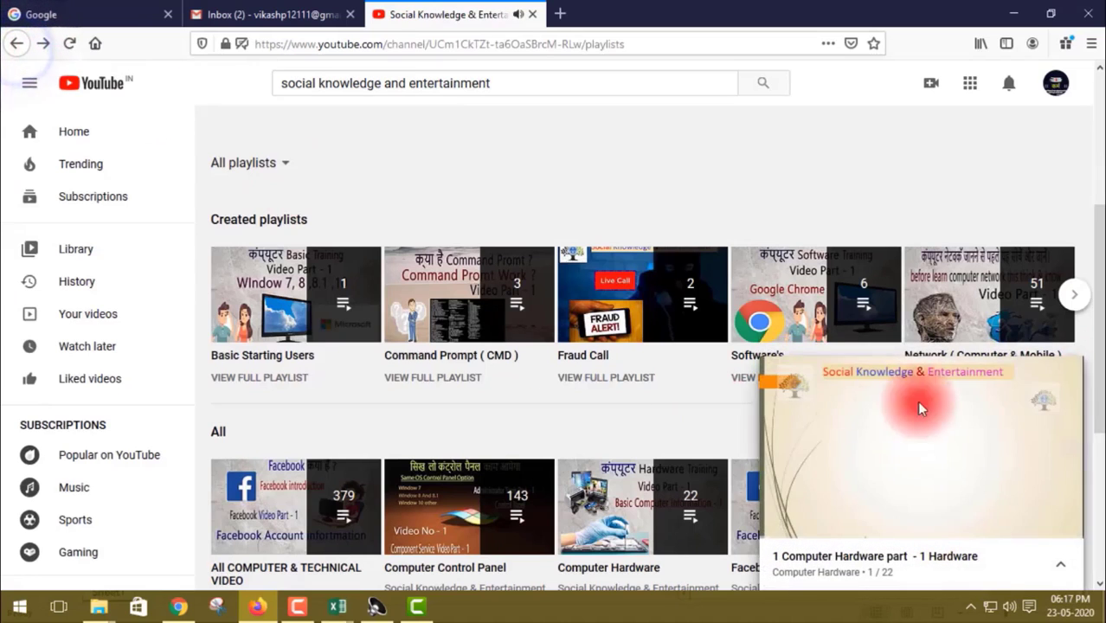
pyautogui.click(1062, 374)
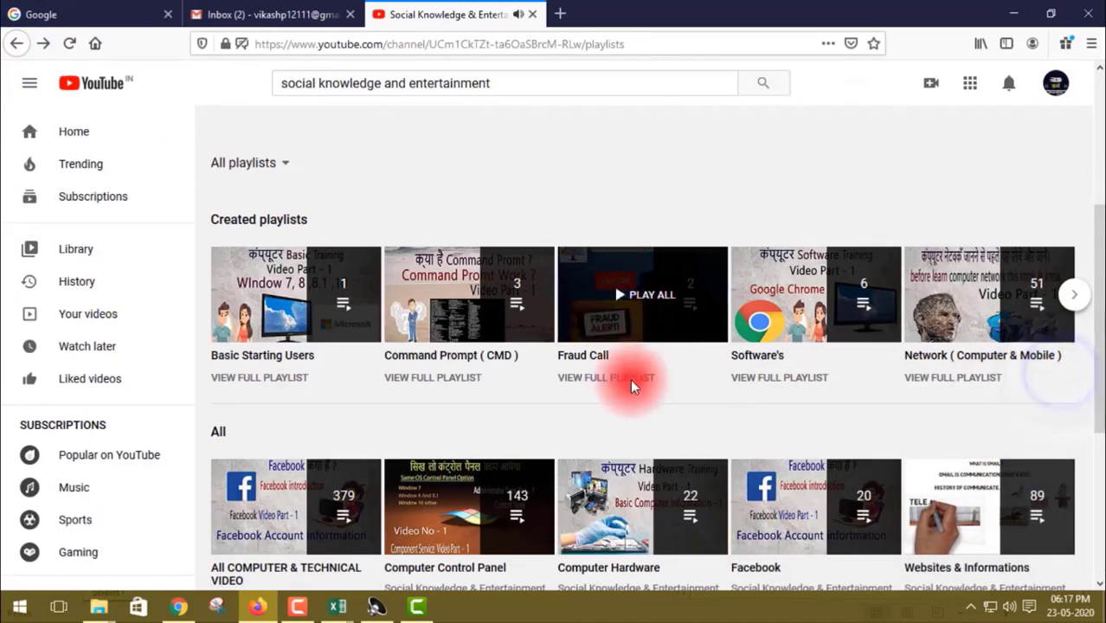